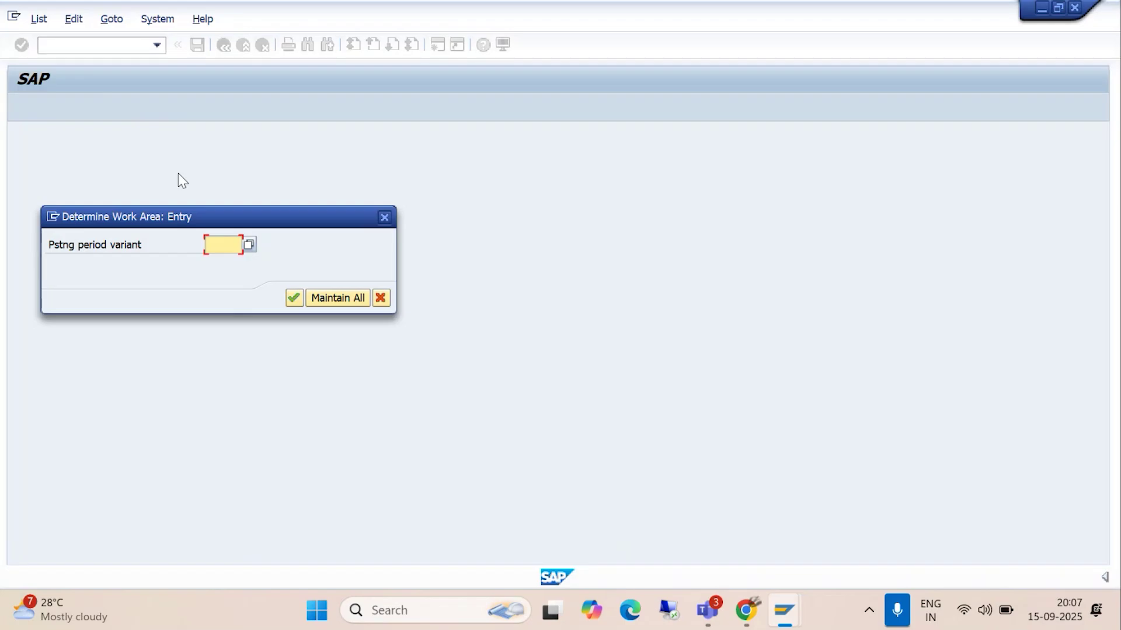
- Open the posting period time intervals for posting period variant BAJM
{"action": "type", "text": "BAJN"}
{"action": "key", "text": "BackSpace"}
{"action": "type", "text": "M"}
{"action": "left_click", "coordinate": [291, 298]}
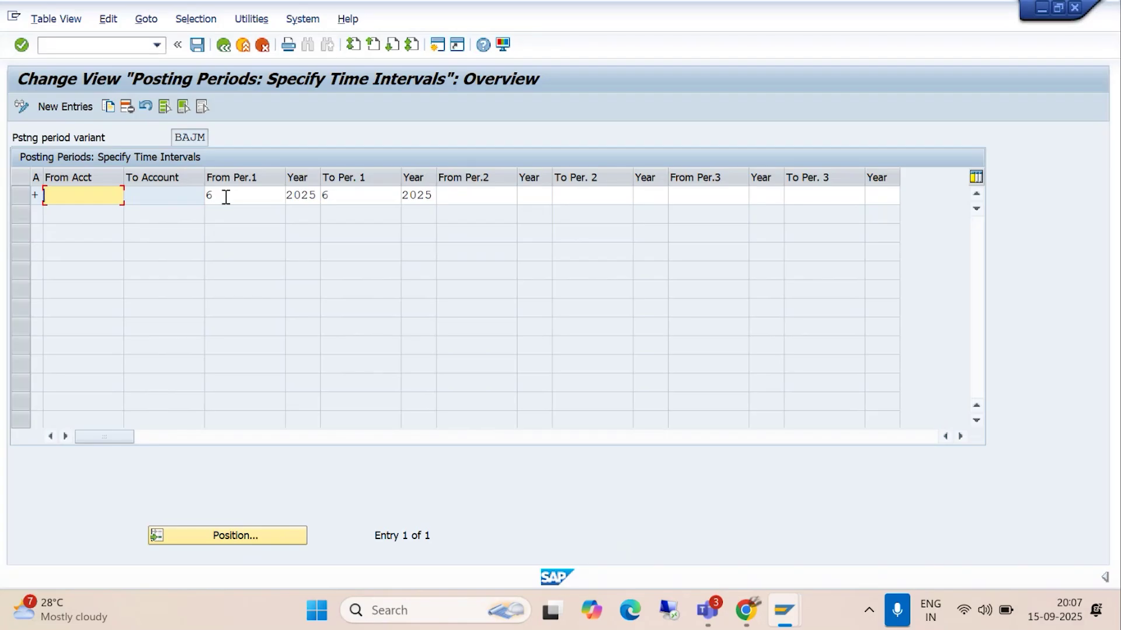
- Change the From Per.1 value of the account type + row to 5
{"action": "left_click", "coordinate": [222, 200]}
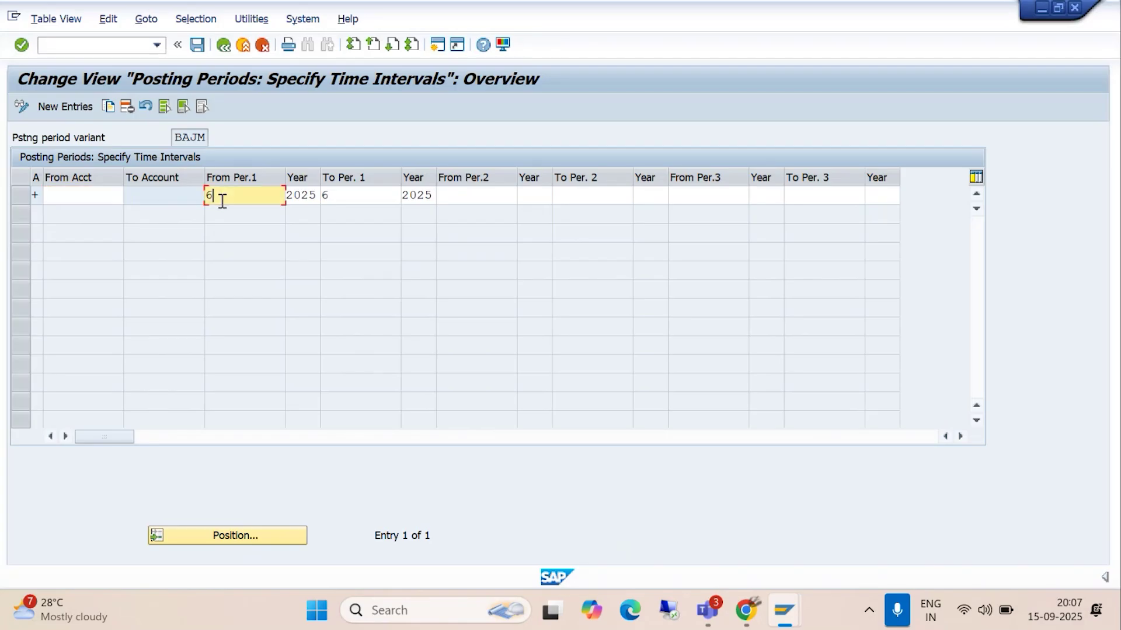
{"action": "key", "text": "BackSpace"}
{"action": "type", "text": "5"}
{"action": "left_click", "coordinate": [355, 194]}
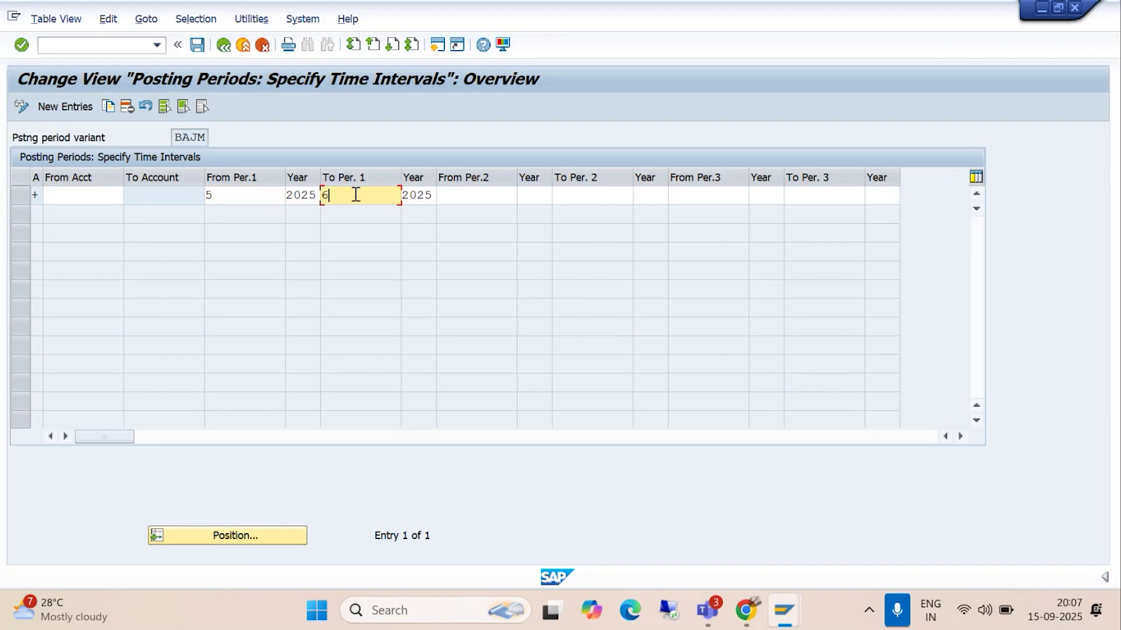
- Set the first interval of the account type + row to run from period 1 to period 12
{"action": "left_click", "coordinate": [217, 198]}
{"action": "key", "text": "BackSpace"}
{"action": "type", "text": "1"}
{"action": "left_click", "coordinate": [327, 196]}
{"action": "key", "text": "BackSpace"}
{"action": "type", "text": "12"}
- Restrict the first interval of the account type + row to period 6 in both From Per.1 and To Per. 1
{"action": "left_click", "coordinate": [230, 197]}
{"action": "key", "text": "BackSpace"}
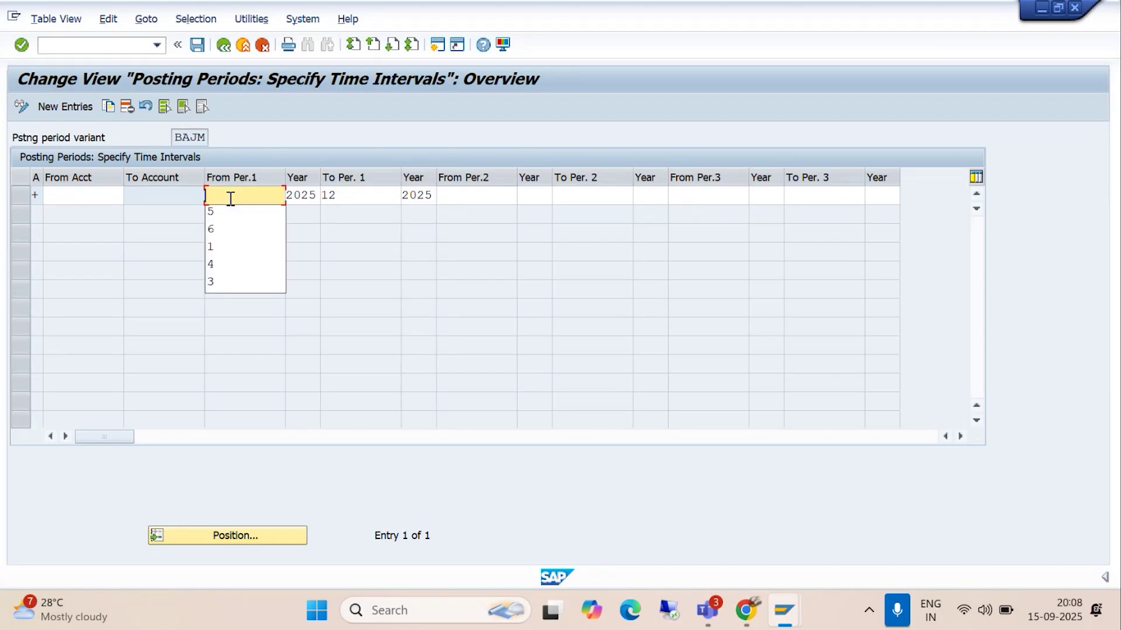
{"action": "type", "text": "6"}
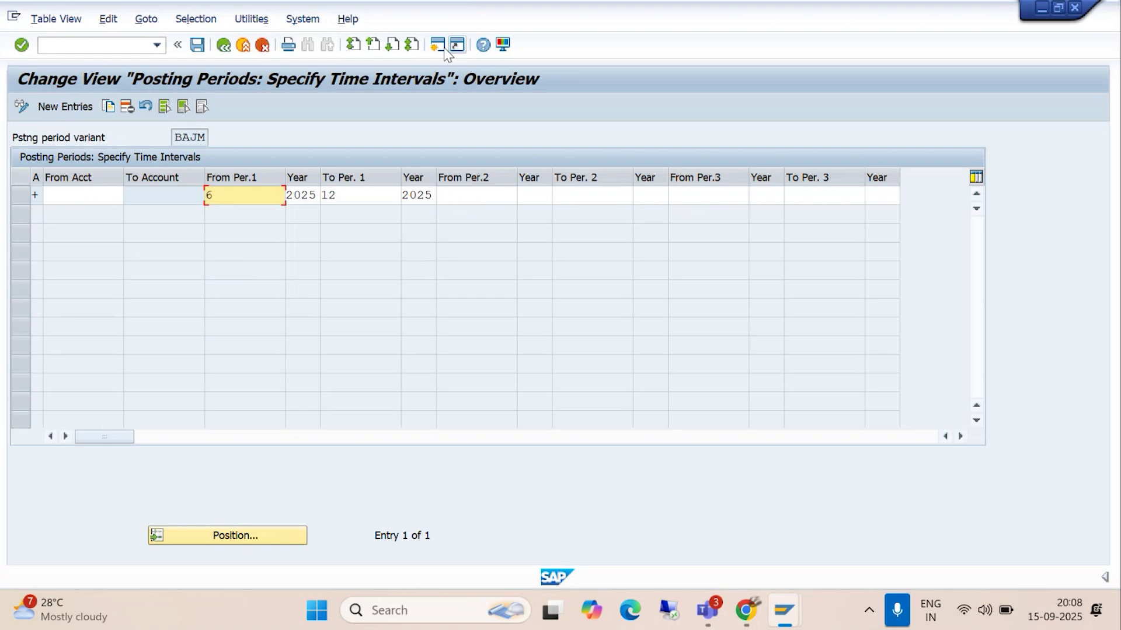
{"action": "left_click", "coordinate": [357, 194]}
{"action": "key", "text": "BackSpace"}
{"action": "key", "text": "BackSpace"}
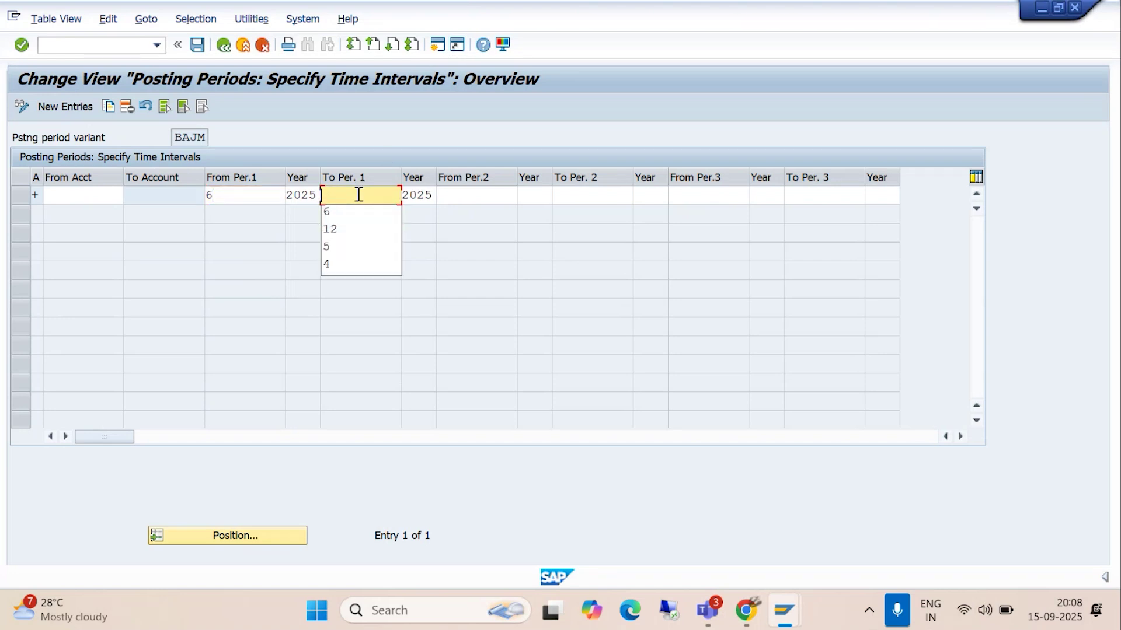
{"action": "type", "text": "6"}
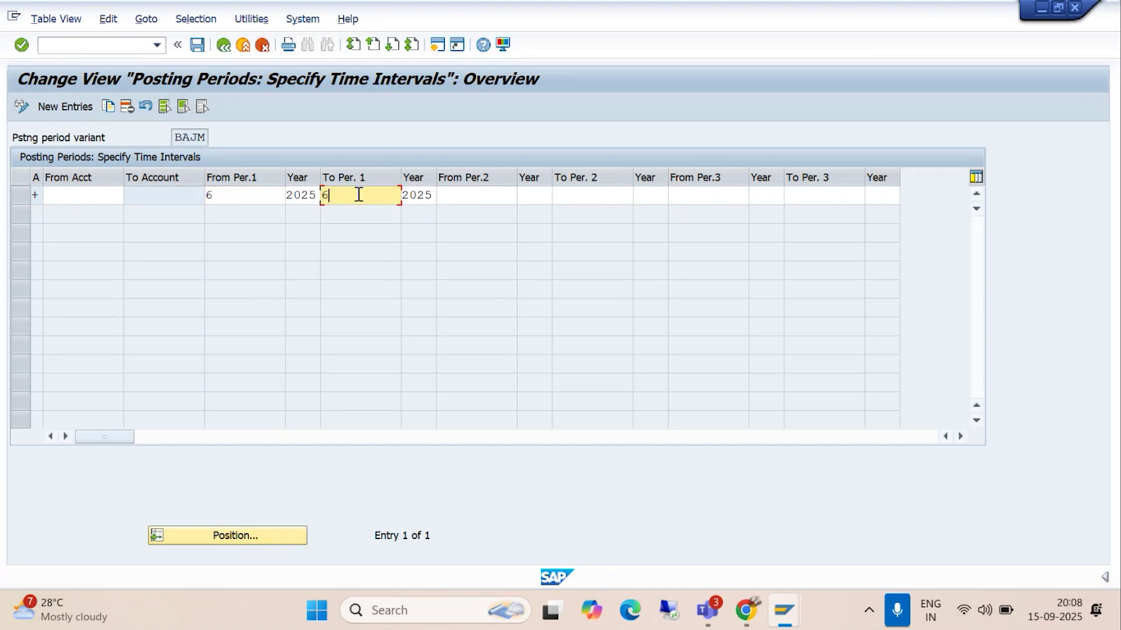
- Save the posting periods under customizing request A4HK900901, BAJAJ GROUP OF COMPANIES, and return to the SAP Easy Access screen
{"action": "left_click", "coordinate": [199, 47]}
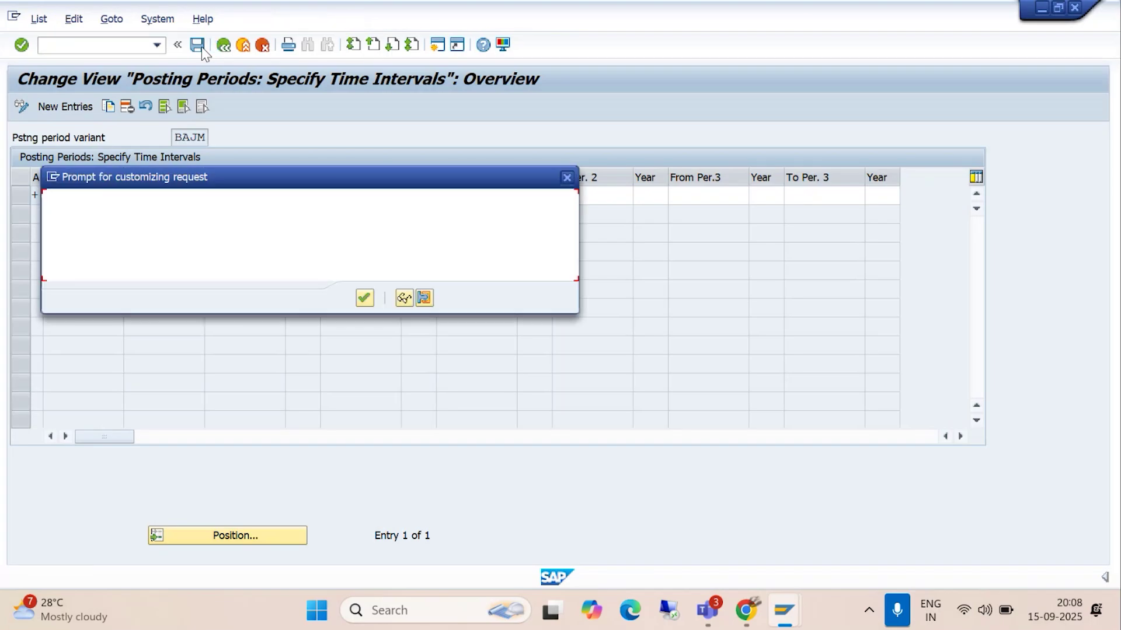
{"action": "left_click", "coordinate": [494, 298]}
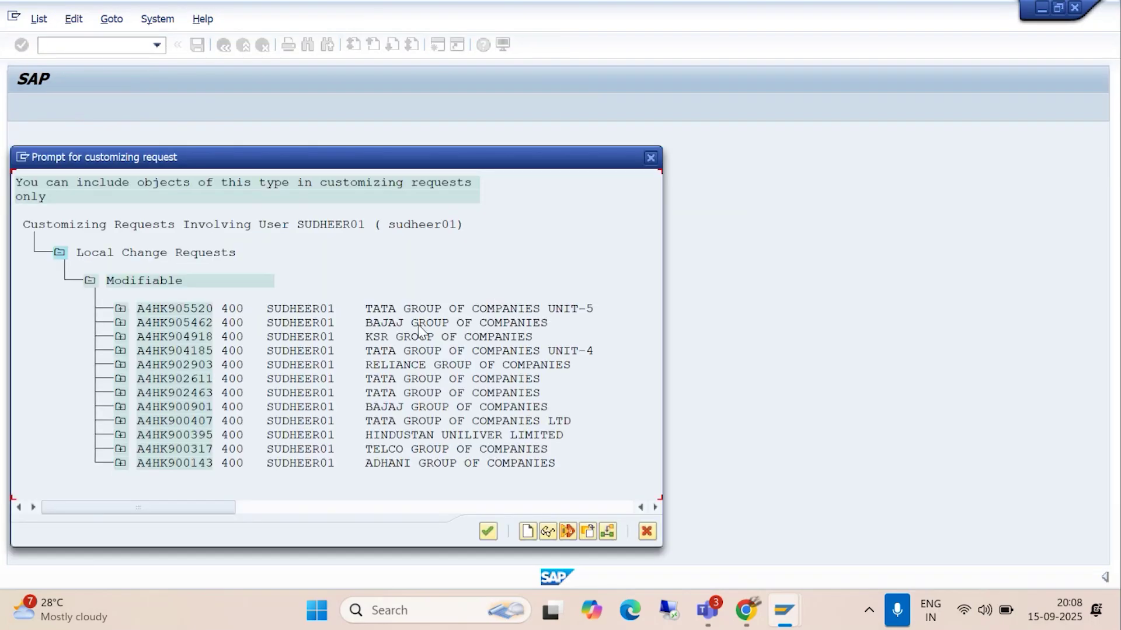
{"action": "left_click", "coordinate": [404, 407]}
{"action": "left_click", "coordinate": [489, 533]}
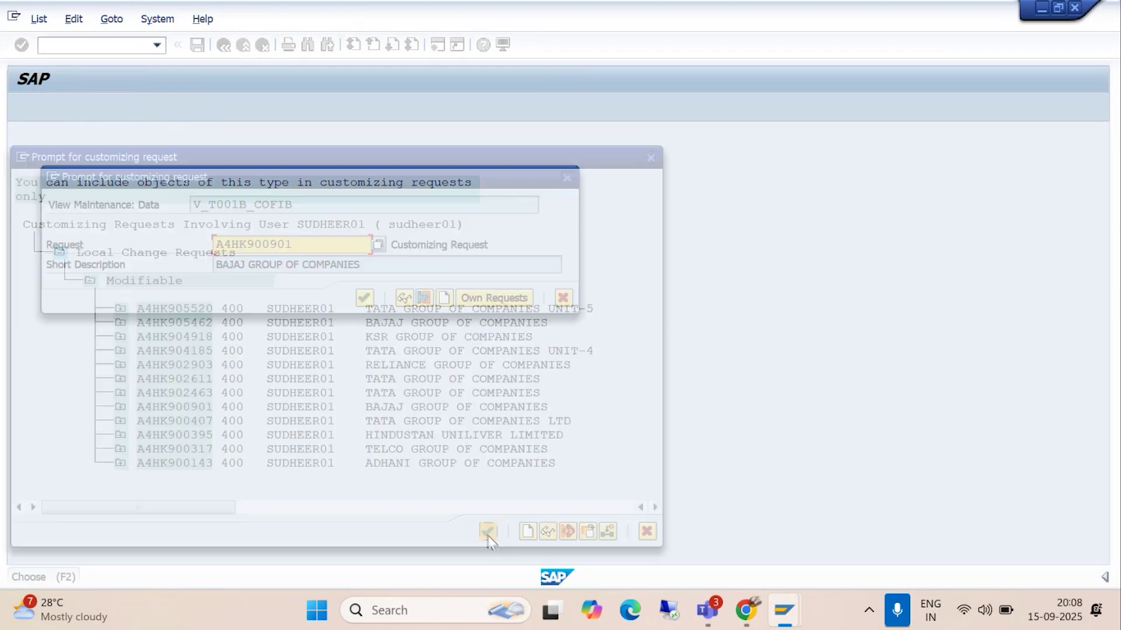
{"action": "left_click", "coordinate": [364, 297]}
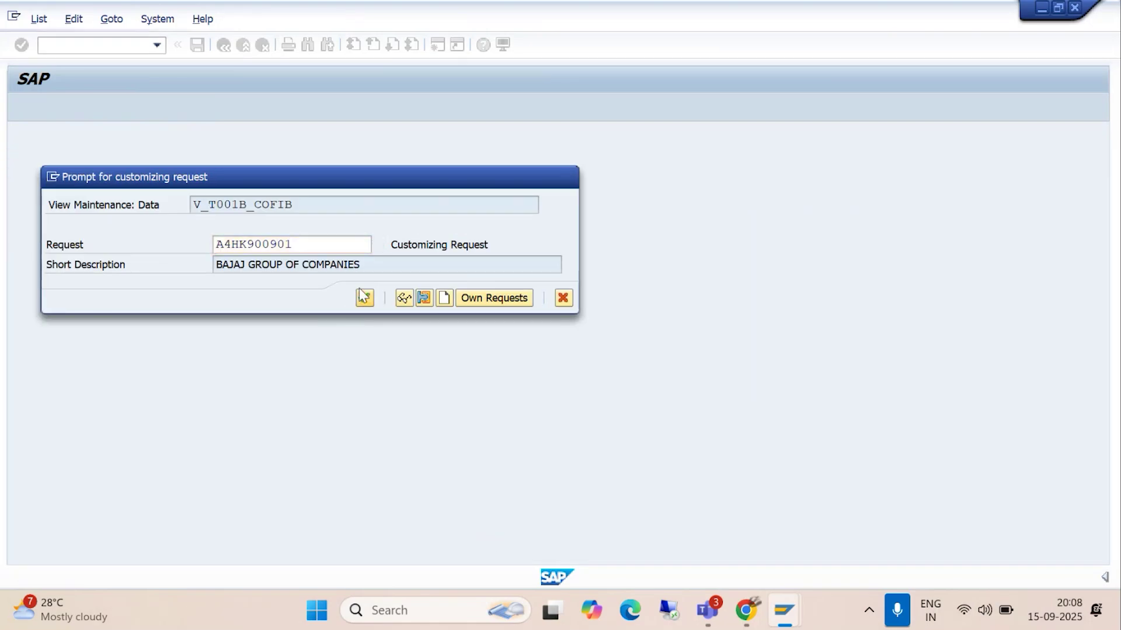
{"action": "left_click", "coordinate": [223, 47]}
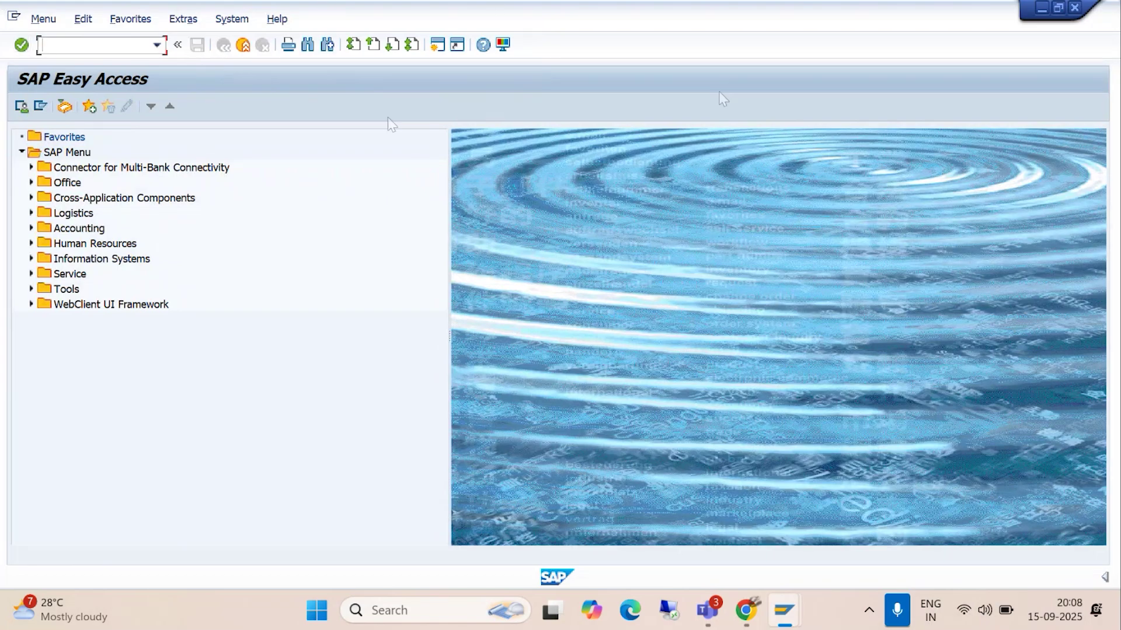
- Start G/L account maintenance with transaction FS00 and switch to the line item display with FBL3N
{"action": "type", "text": "/NFS00"}
{"action": "key", "text": "Return"}
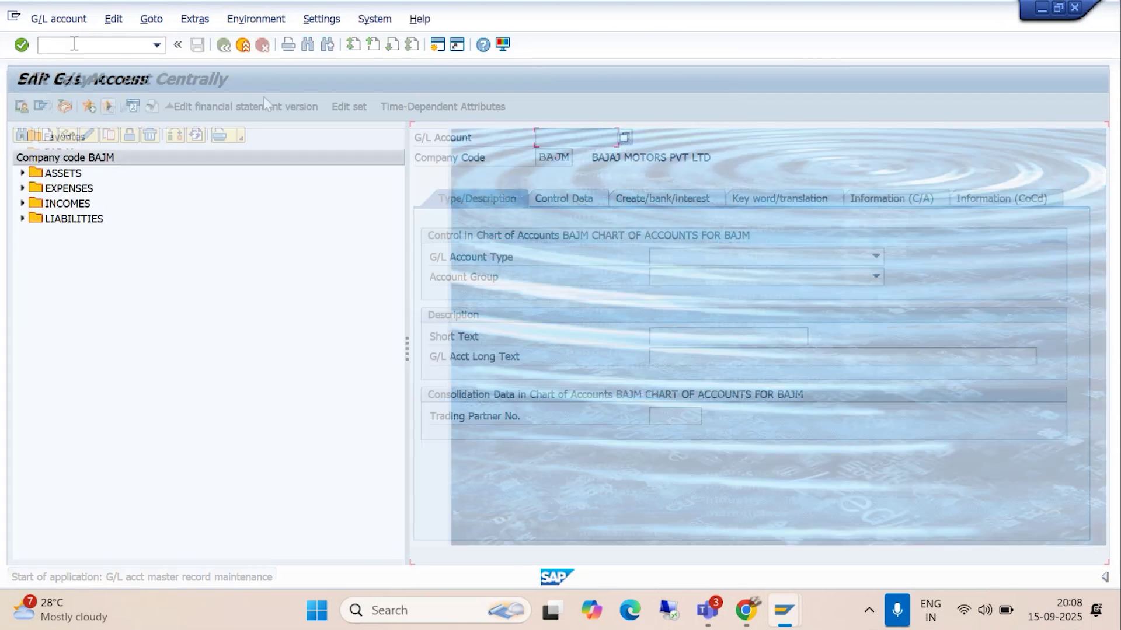
{"action": "left_click", "coordinate": [64, 45]}
{"action": "type", "text": "/NFBL"}
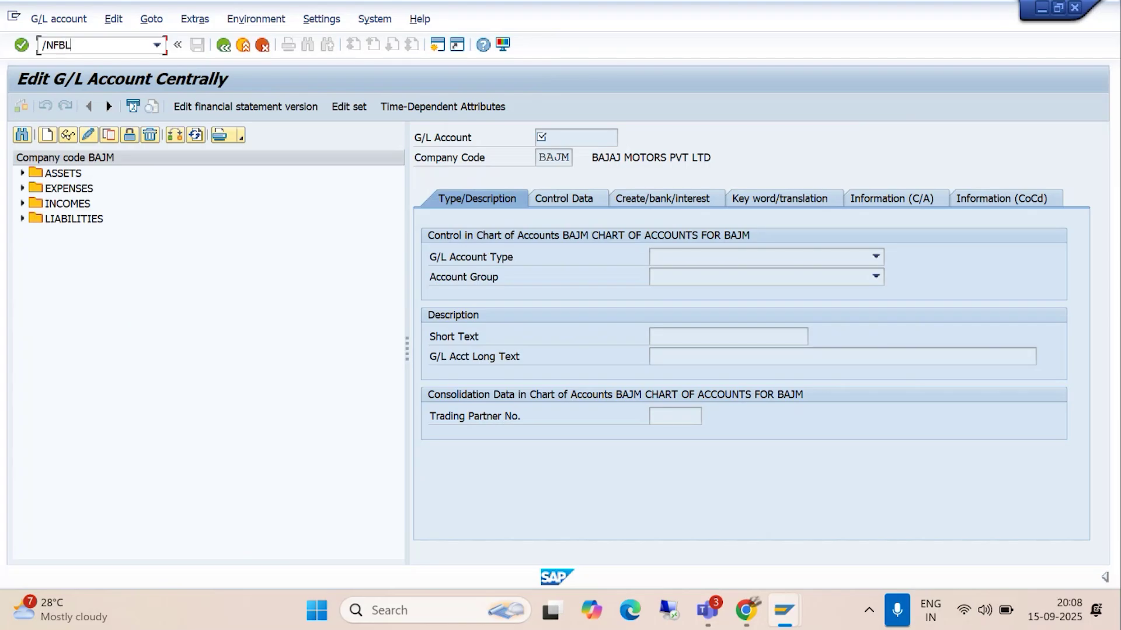
{"action": "type", "text": "3N"}
{"action": "key", "text": "Return"}
- Display the open G/L line items for company code BAJM and exit the report
{"action": "left_click", "coordinate": [292, 179]}
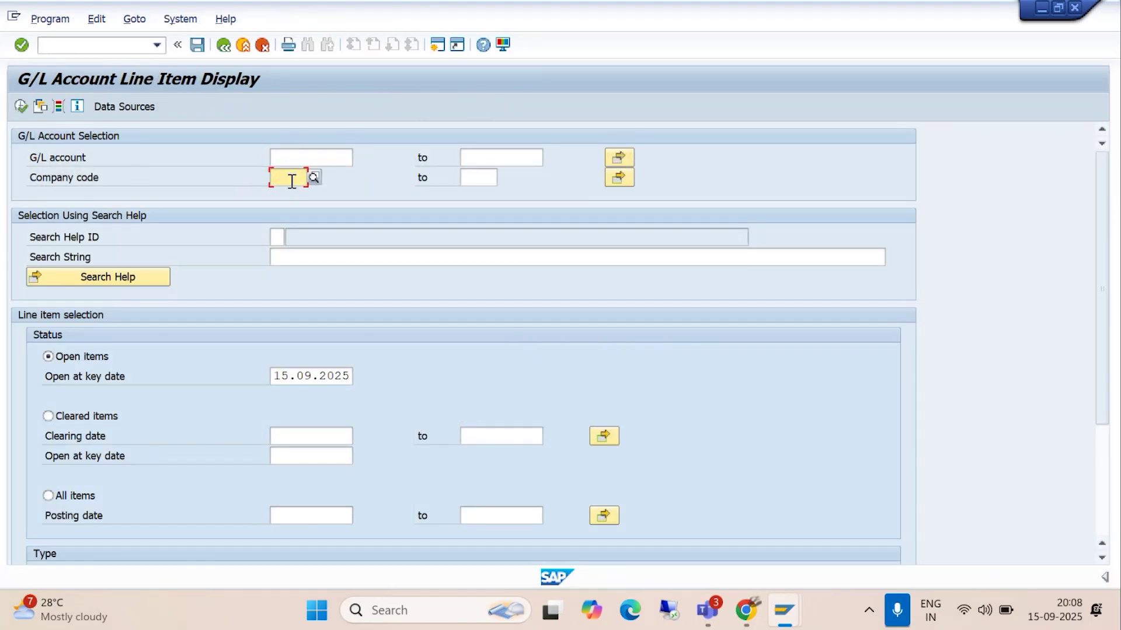
{"action": "type", "text": "BA7M"}
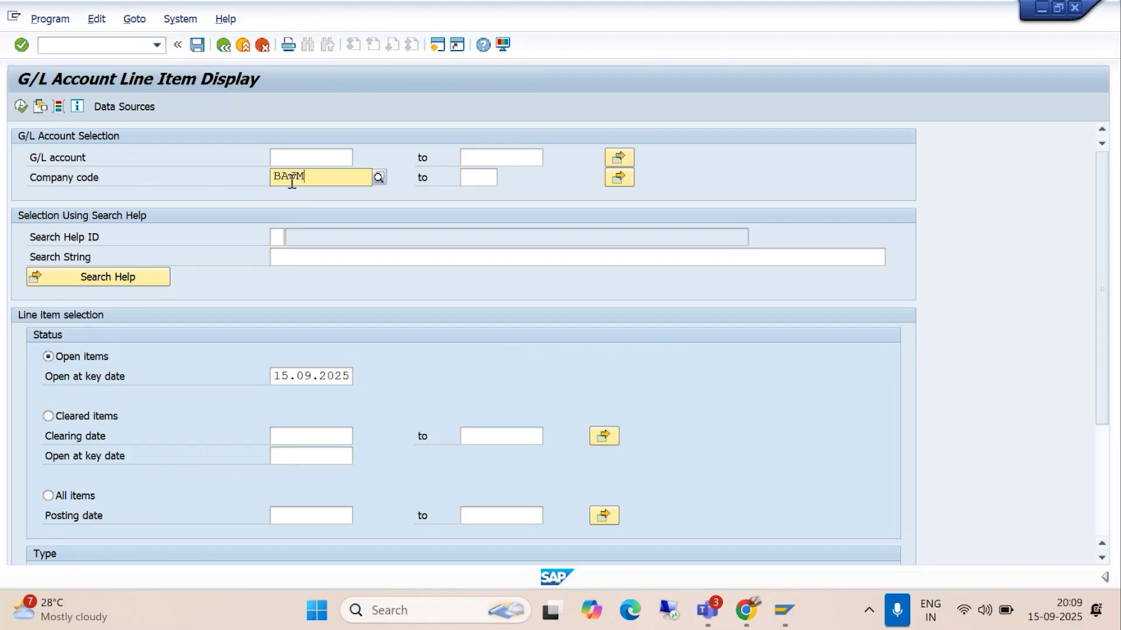
{"action": "left_click", "coordinate": [294, 213]}
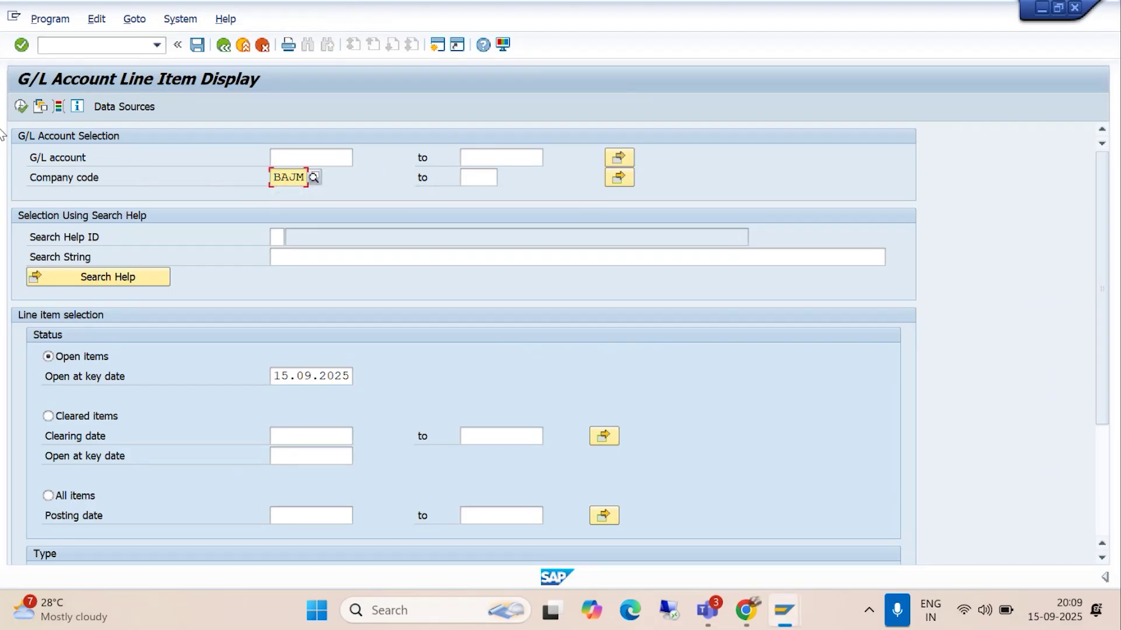
{"action": "left_click", "coordinate": [21, 106]}
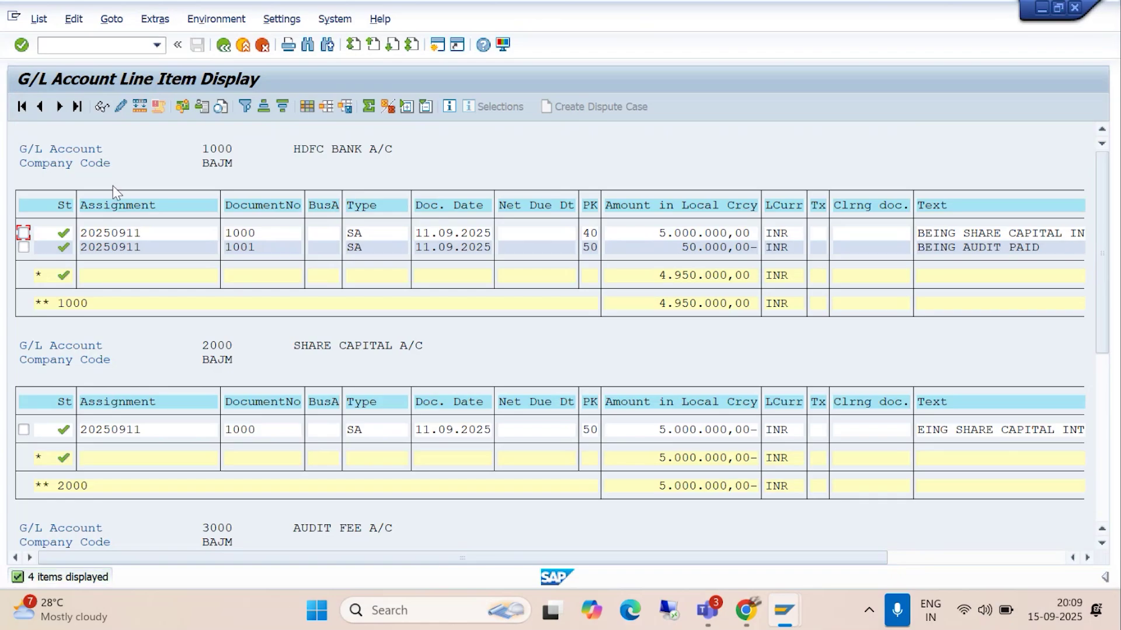
{"action": "left_click", "coordinate": [221, 50]}
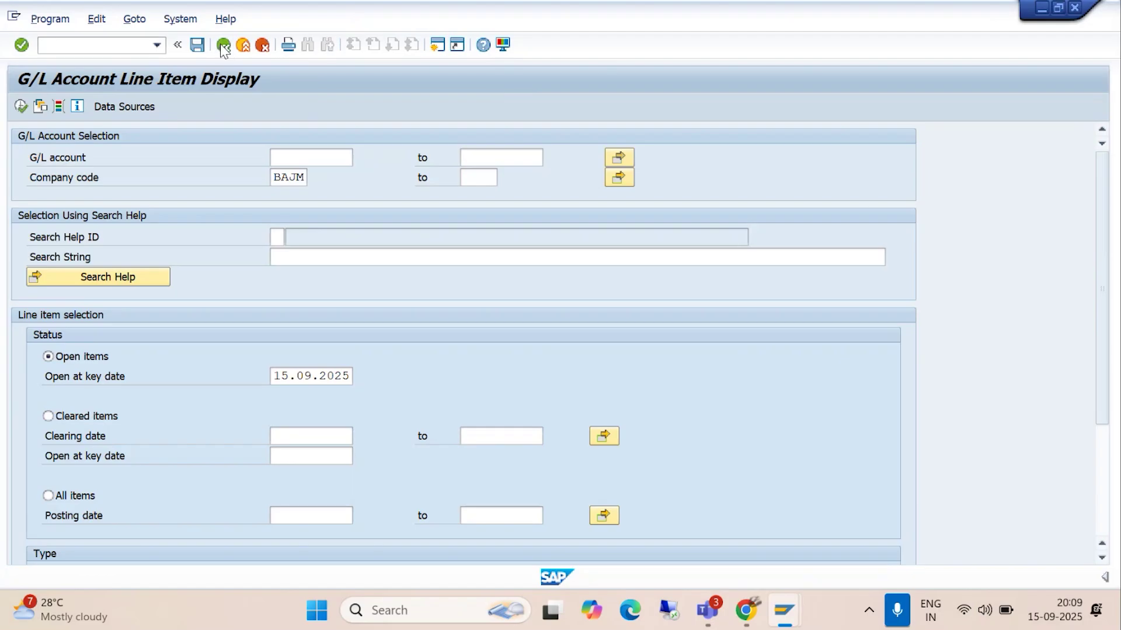
{"action": "left_click", "coordinate": [222, 46]}
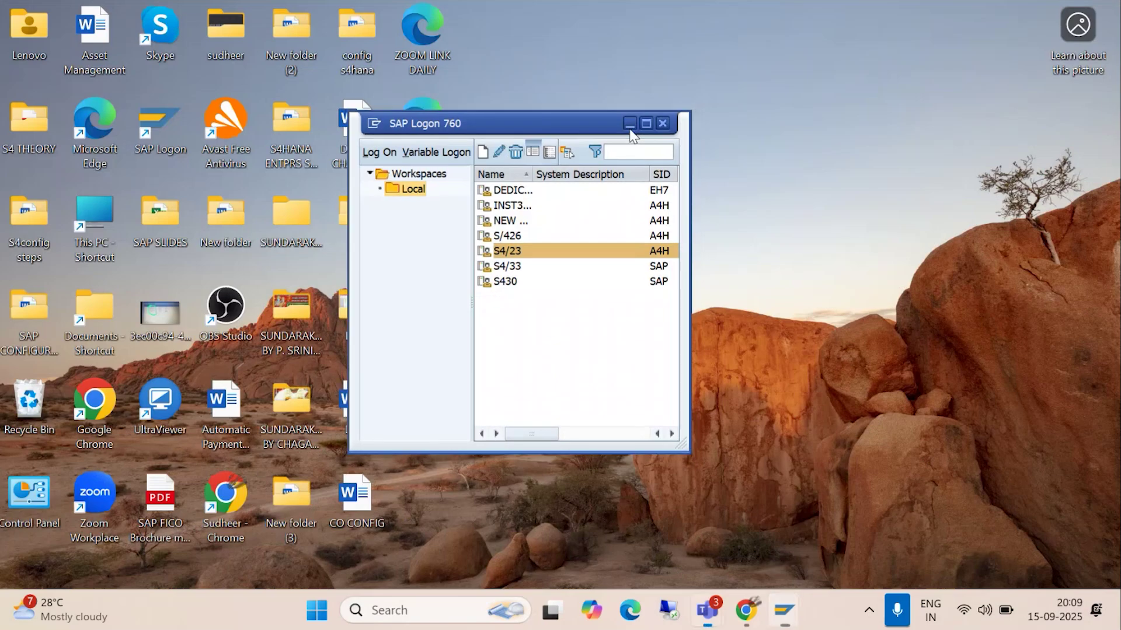
- Close the SAP Logon window and refresh the desktop
{"action": "left_click", "coordinate": [663, 123]}
{"action": "right_click", "coordinate": [619, 109]}
{"action": "left_click", "coordinate": [659, 184]}
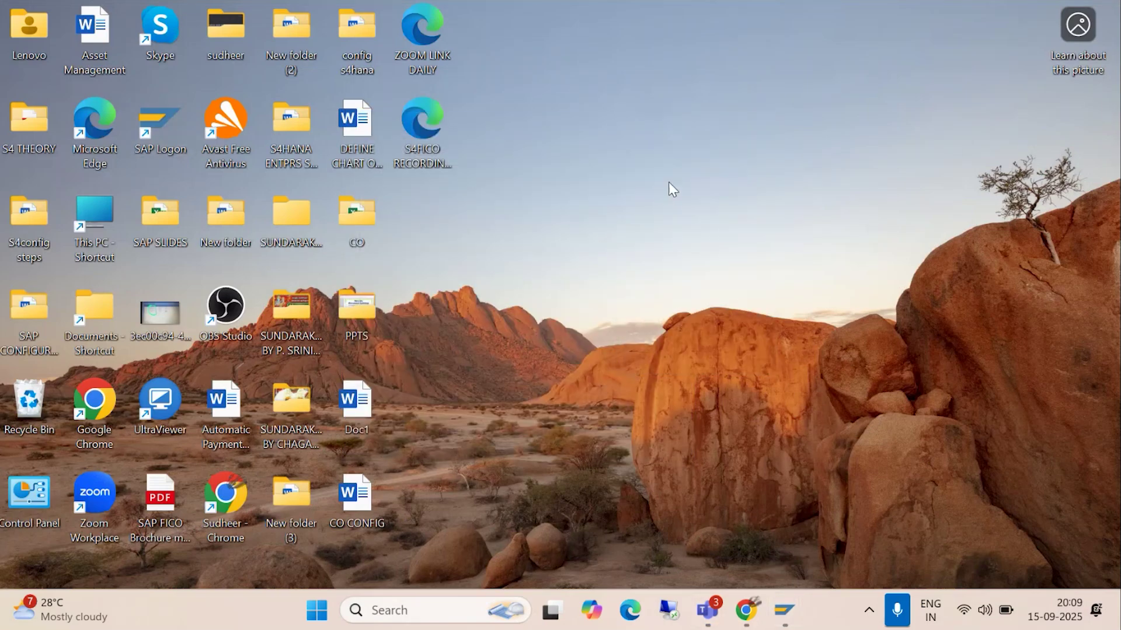
{"action": "right_click", "coordinate": [675, 61]}
{"action": "left_click", "coordinate": [726, 137]}
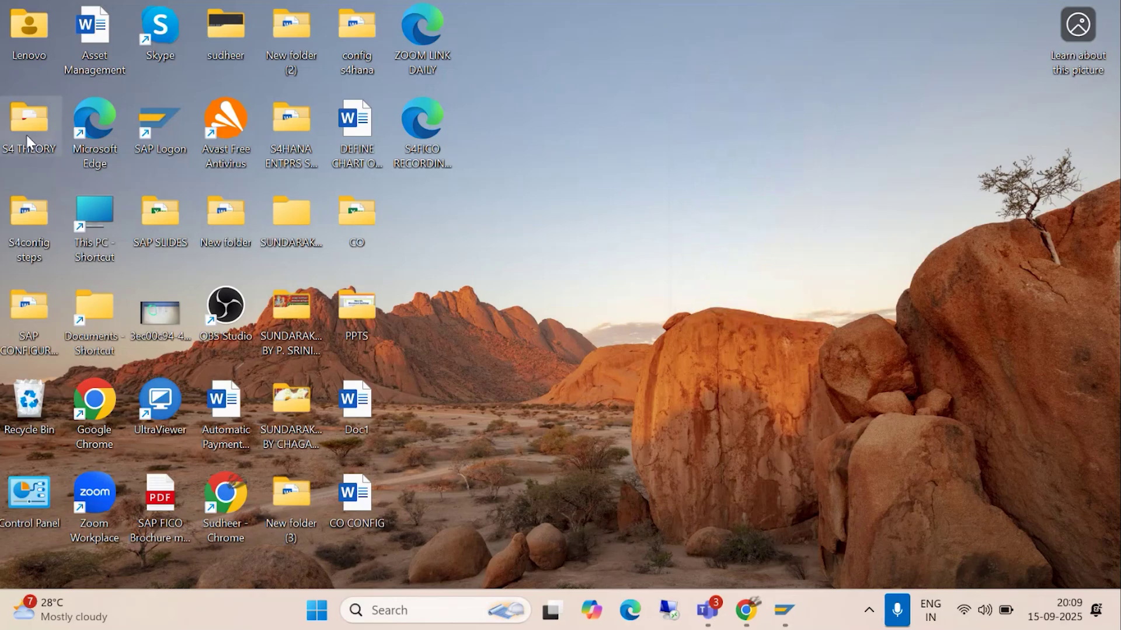
- Open the Word document "4. Document Posting" from the SAP CONFIGURATION STEPS folder on drive C and minimize File Explorer
{"action": "double_click", "coordinate": [99, 218]}
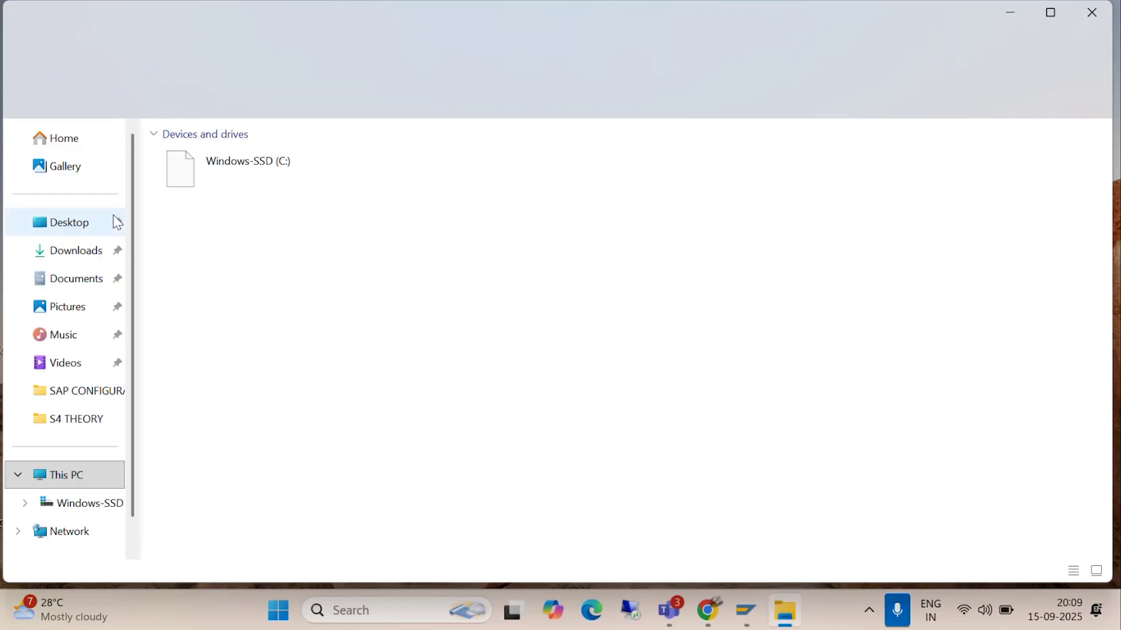
{"action": "double_click", "coordinate": [230, 171]}
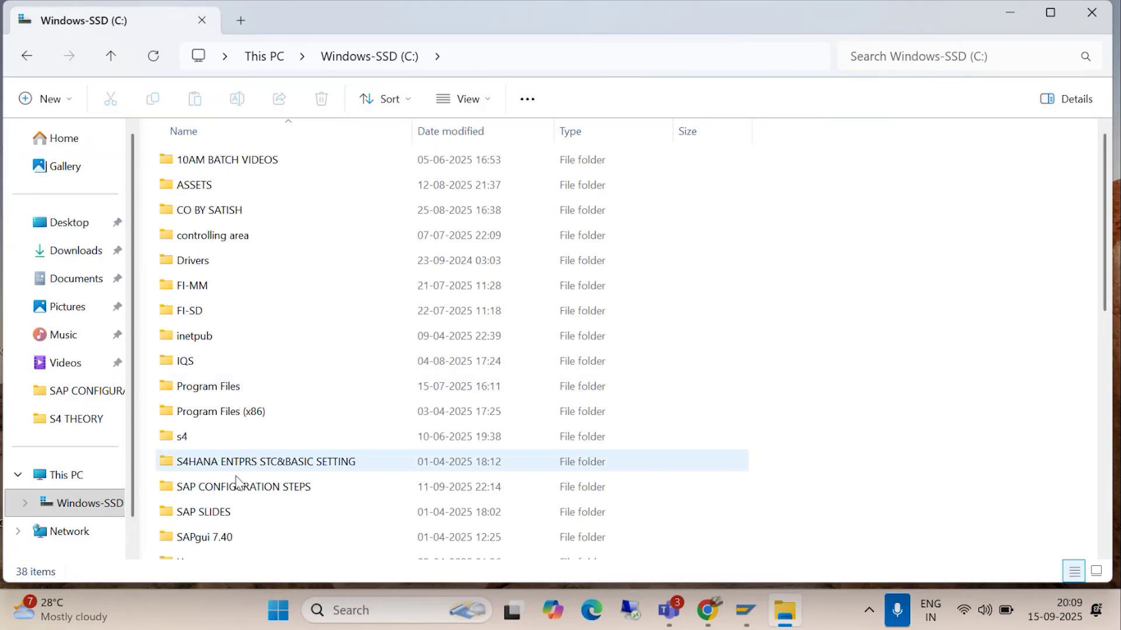
{"action": "double_click", "coordinate": [236, 485]}
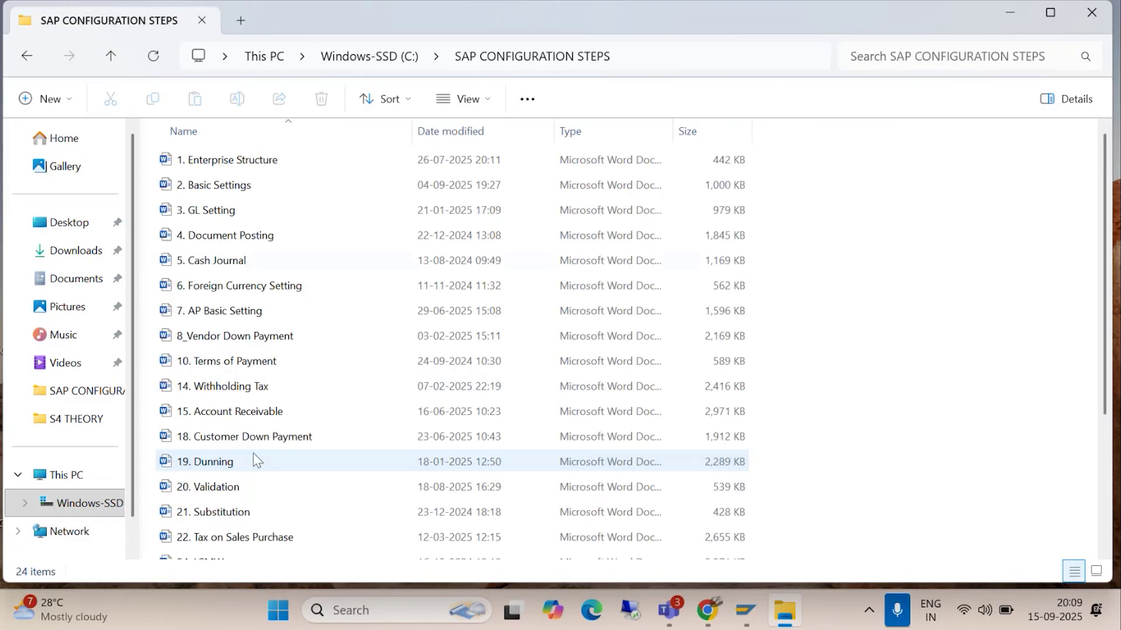
{"action": "double_click", "coordinate": [248, 233]}
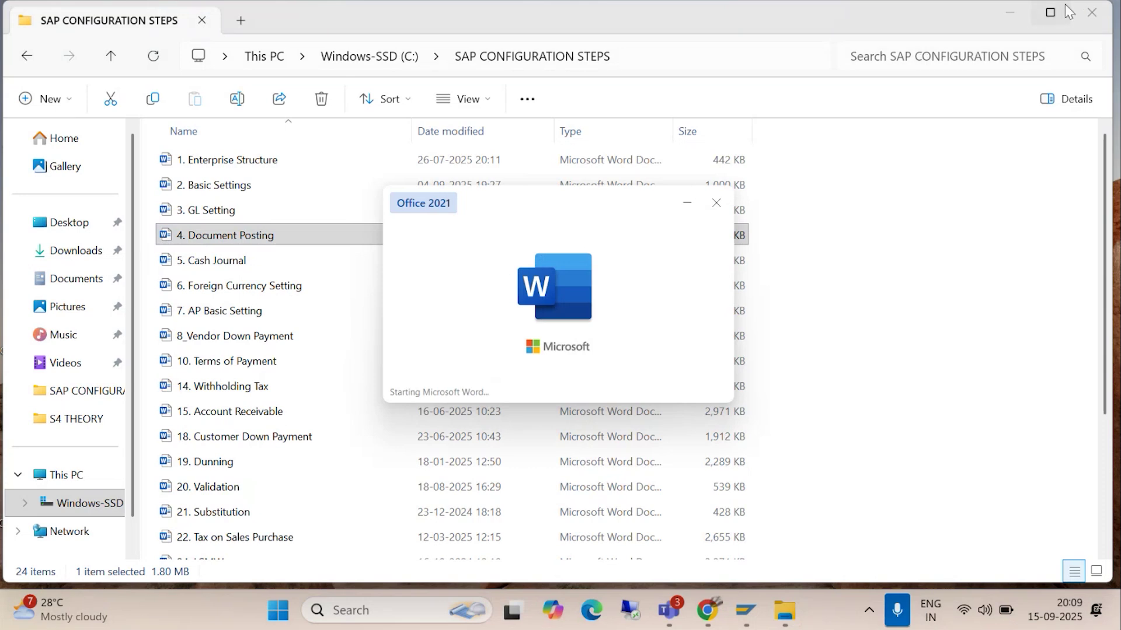
{"action": "left_click", "coordinate": [1009, 13]}
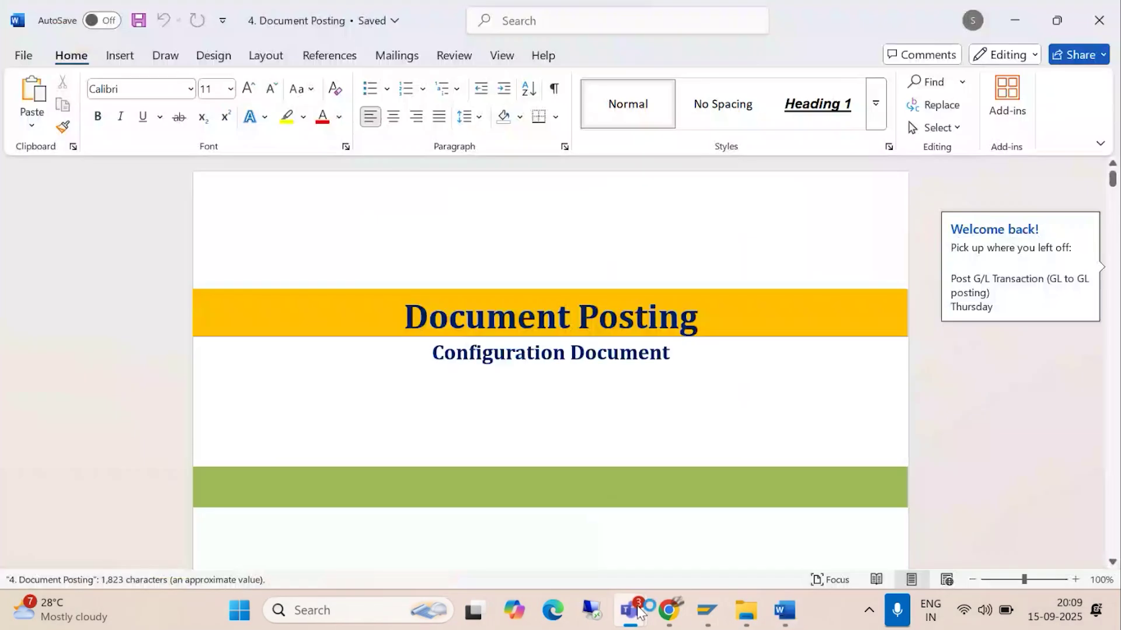
- Check the Teams meeting window and return to the Document Posting document in Word
{"action": "mouse_move", "coordinate": [630, 610]}
{"action": "left_click", "coordinate": [581, 523]}
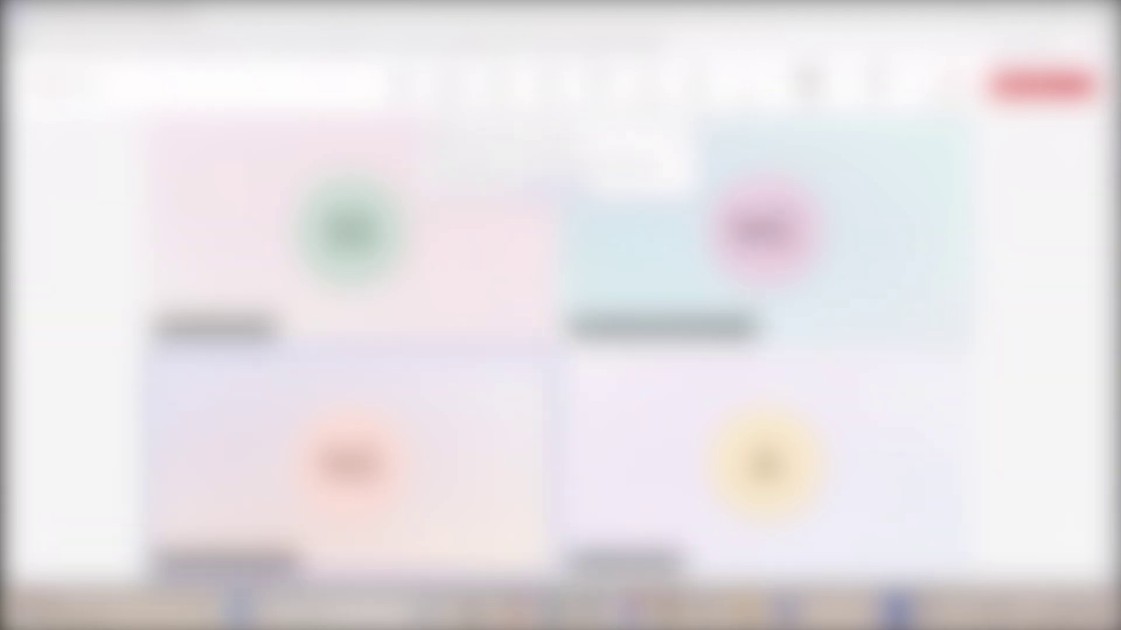
{"action": "mouse_move", "coordinate": [765, 234]}
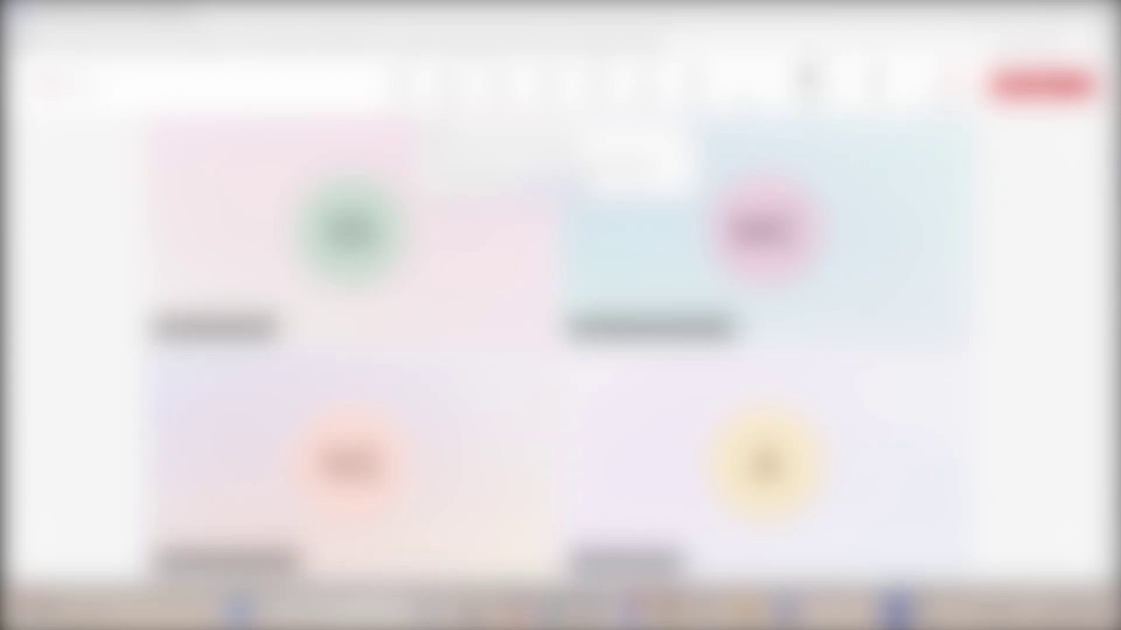
{"action": "left_click", "coordinate": [1016, 20]}
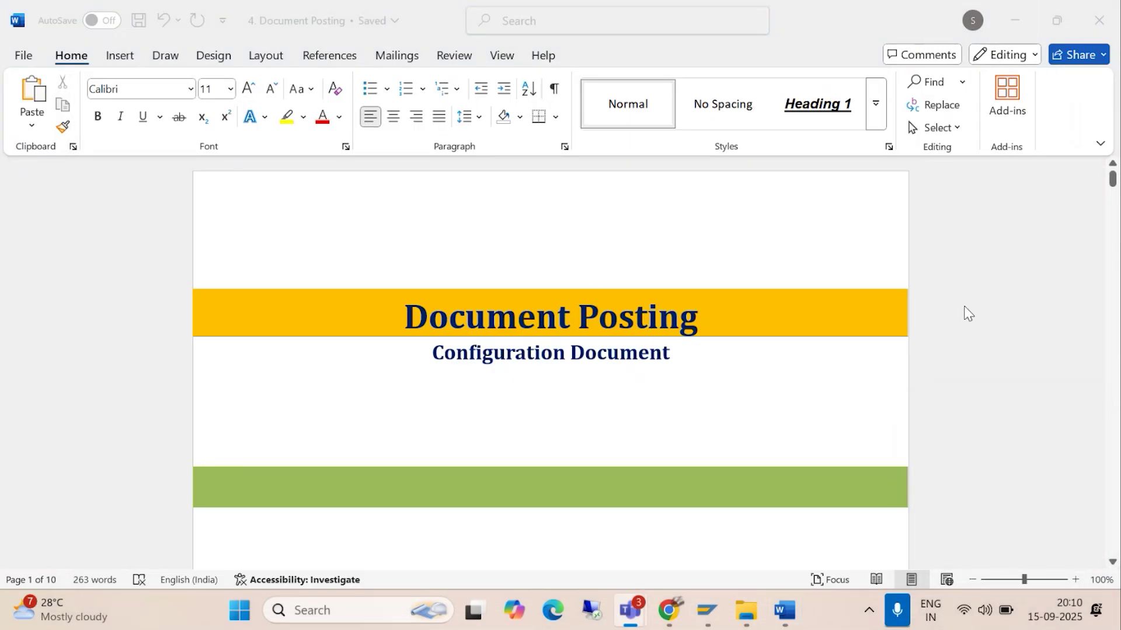
- Review the Document Posting contents list and pages up to the Document reversal section with transaction code FB08
{"action": "scroll", "coordinate": [583, 274], "scroll_direction": "down", "scroll_amount": 5}
{"action": "scroll", "coordinate": [547, 280], "scroll_direction": "down", "scroll_amount": 7}
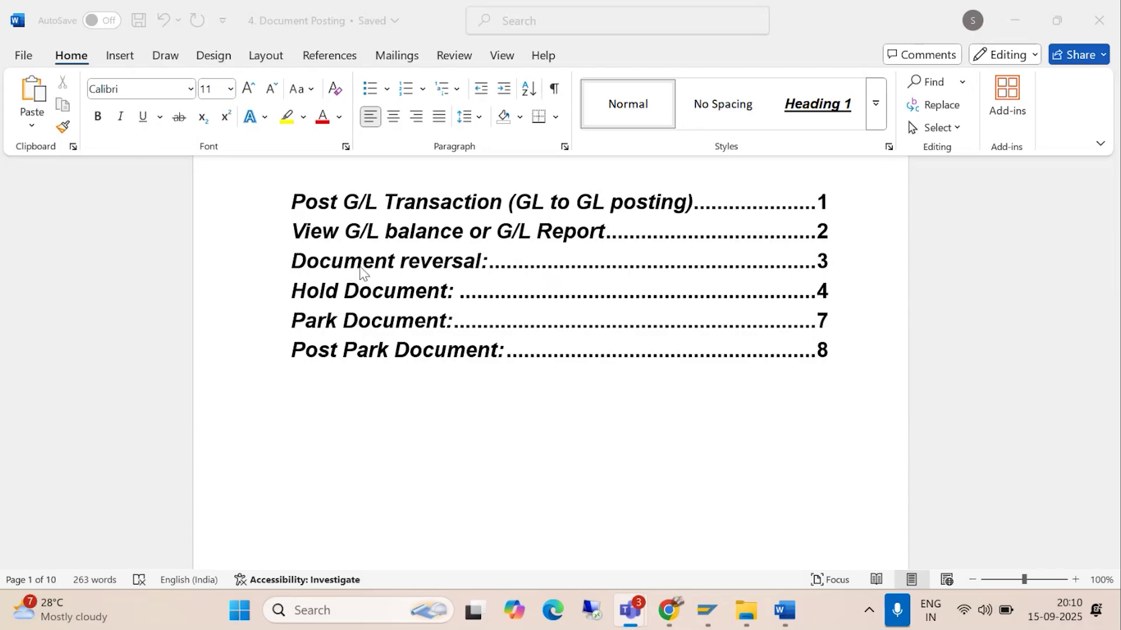
{"action": "scroll", "coordinate": [597, 238], "scroll_direction": "down", "scroll_amount": 10}
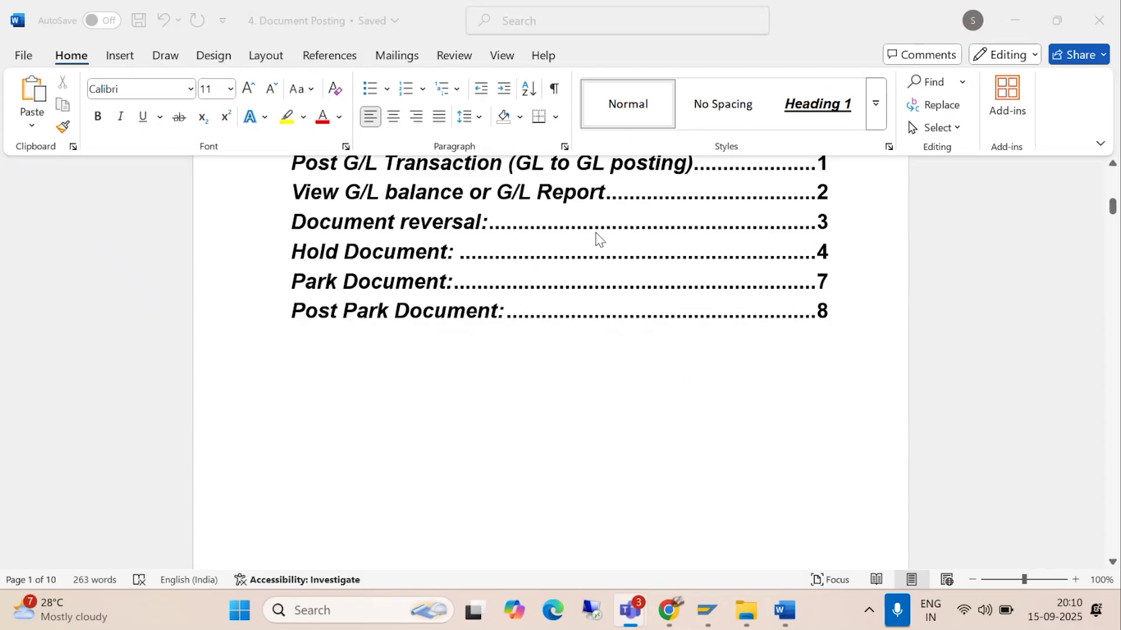
{"action": "scroll", "coordinate": [537, 225], "scroll_direction": "down", "scroll_amount": 20}
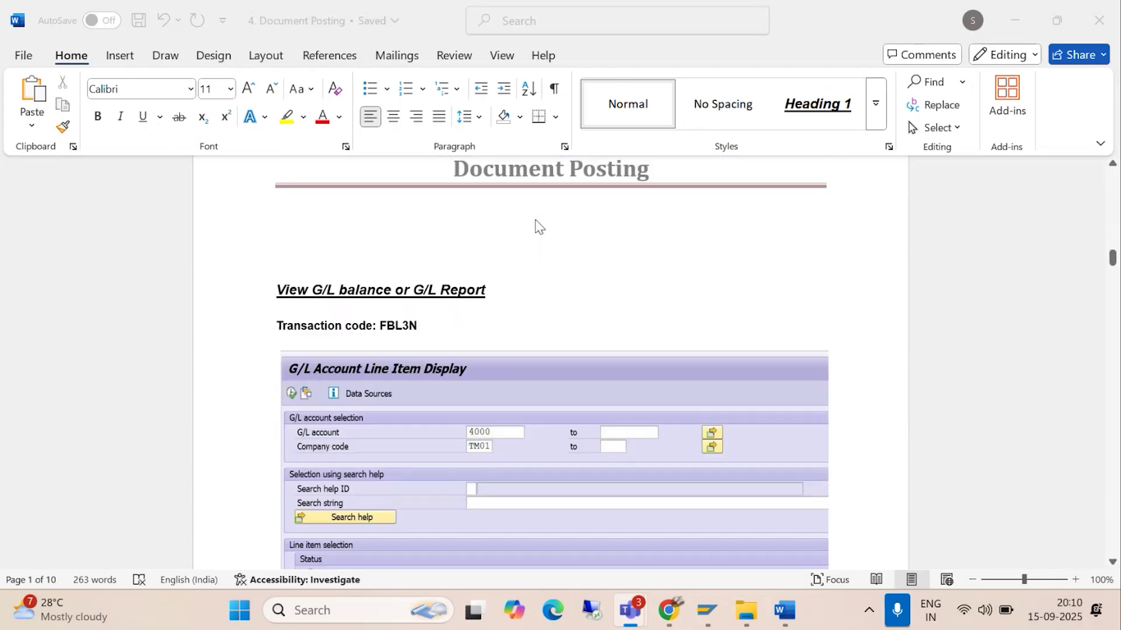
{"action": "scroll", "coordinate": [537, 226], "scroll_direction": "down", "scroll_amount": 20}
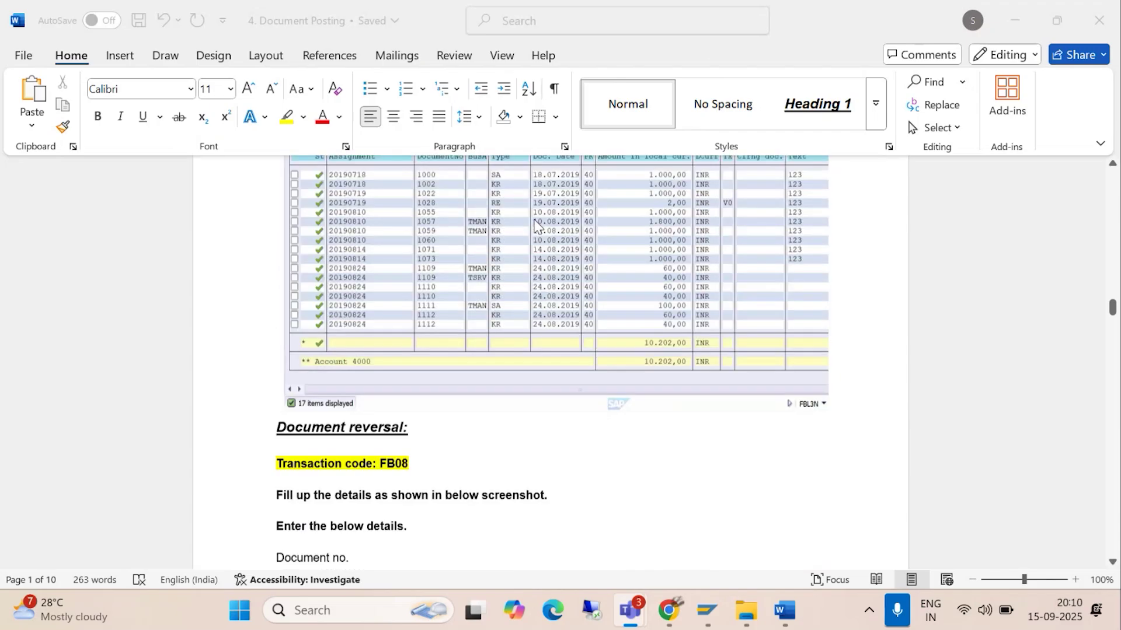
{"action": "scroll", "coordinate": [537, 228], "scroll_direction": "up", "scroll_amount": 3}
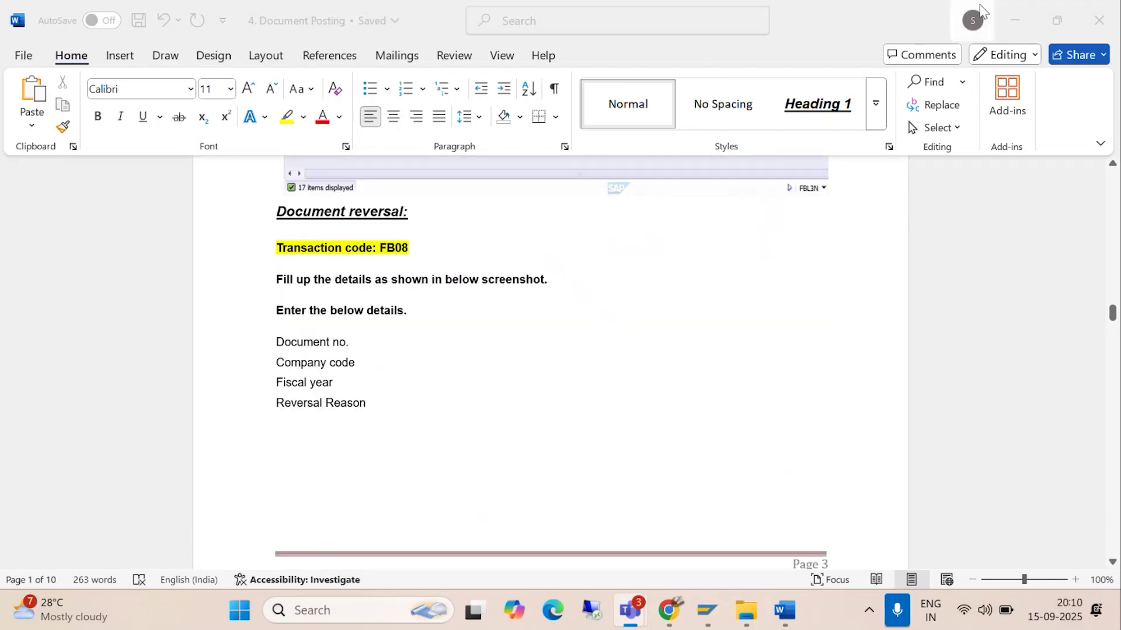
- Minimize the Word document and refresh the desktop
{"action": "left_click", "coordinate": [1016, 23]}
{"action": "right_click", "coordinate": [696, 83]}
{"action": "left_click", "coordinate": [726, 153]}
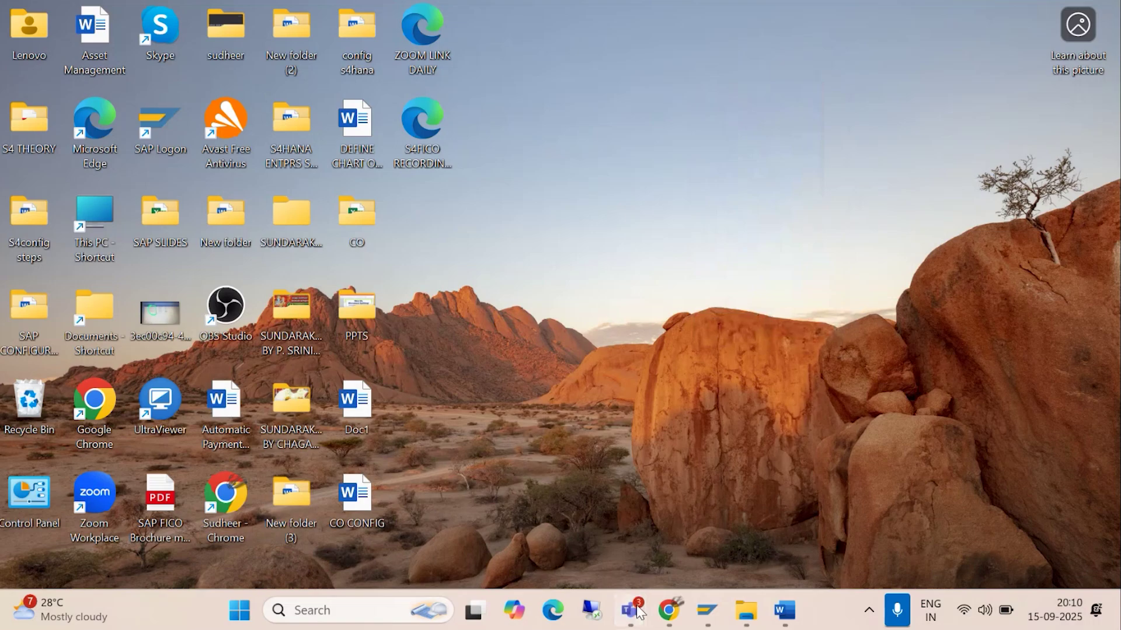
- Check the Teams meeting window and the guide's FB08 section in Word, minimizing both windows
{"action": "mouse_move", "coordinate": [633, 609]}
{"action": "left_click", "coordinate": [603, 531]}
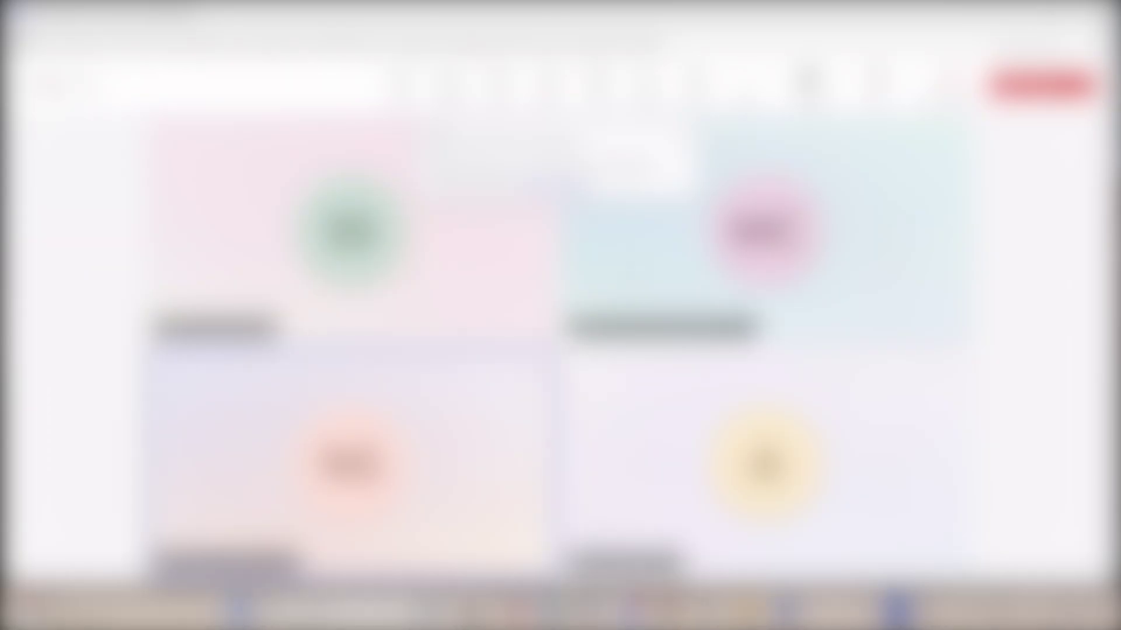
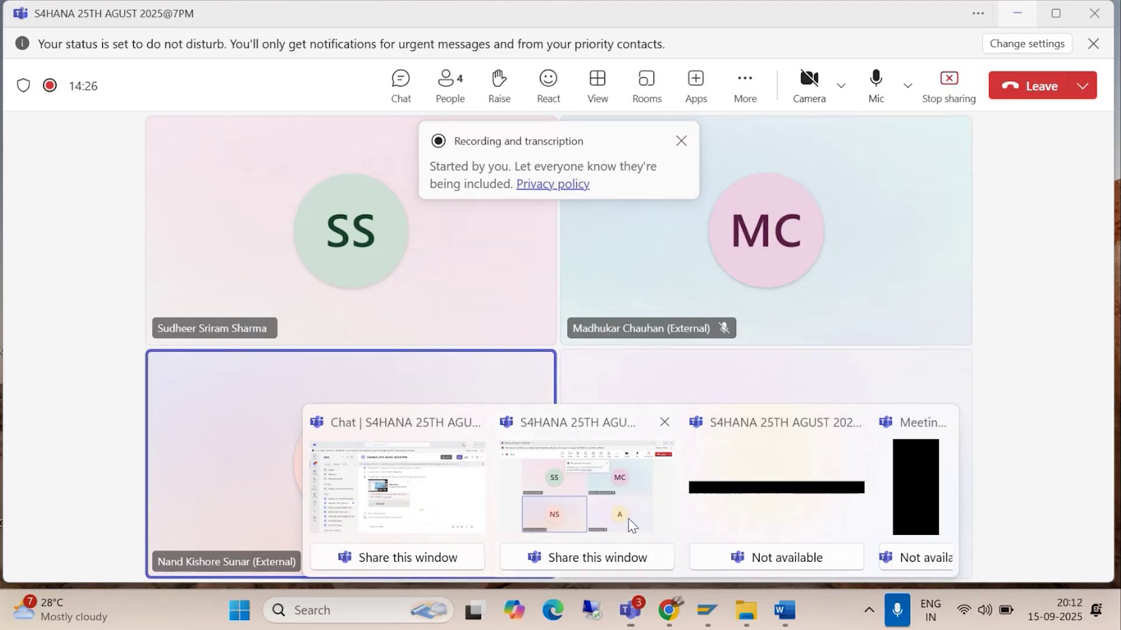
{"action": "left_click", "coordinate": [628, 518]}
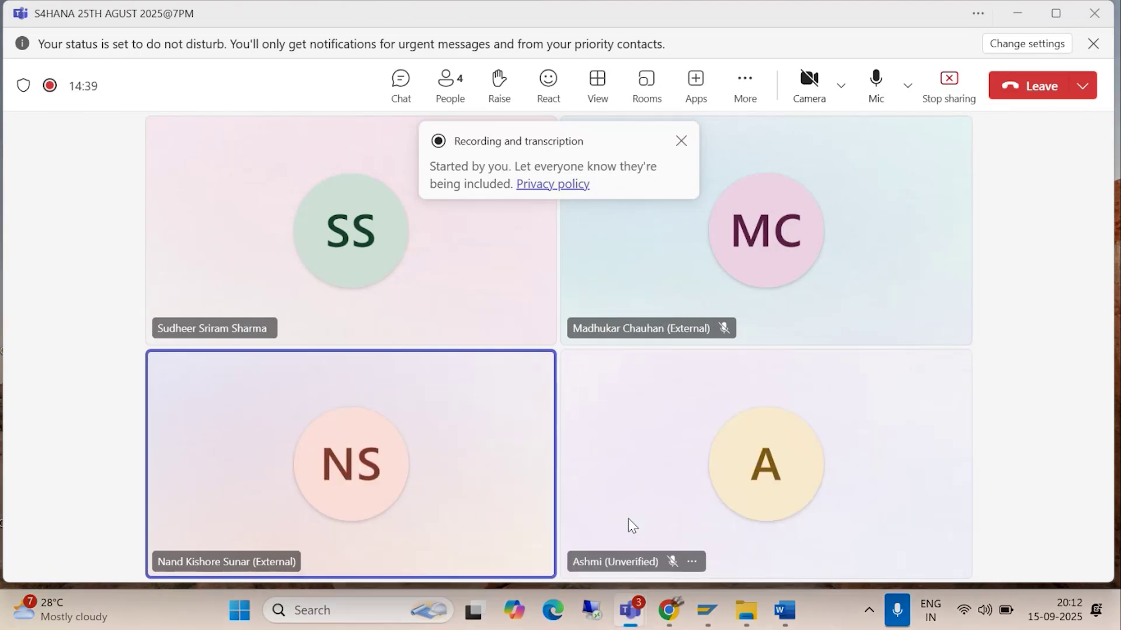
{"action": "left_click", "coordinate": [1015, 13]}
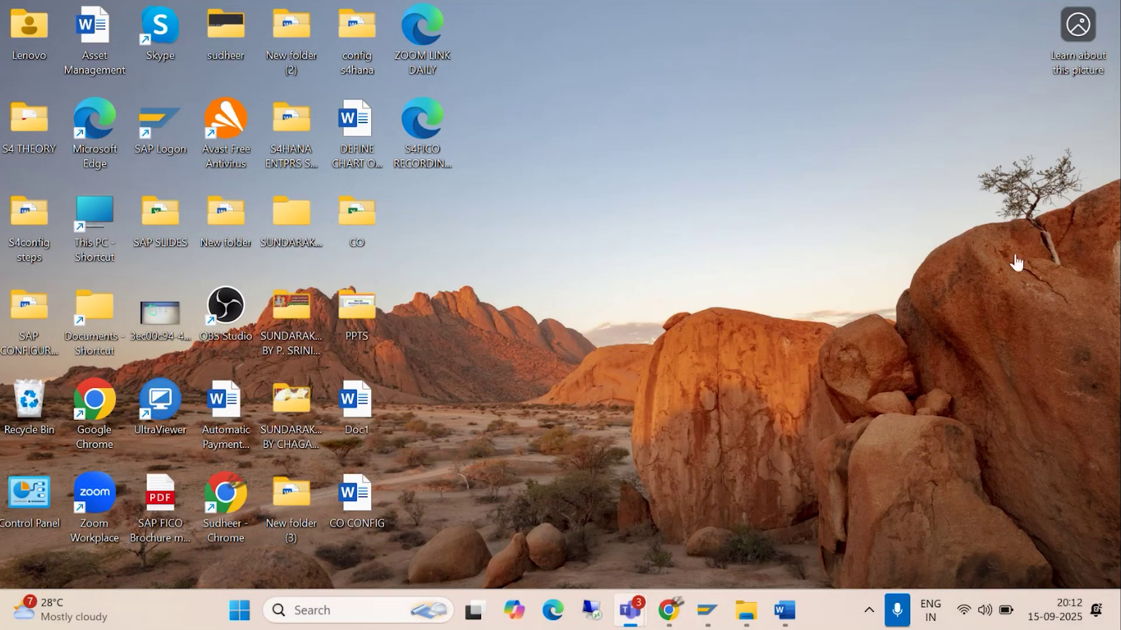
{"action": "left_click", "coordinate": [784, 610]}
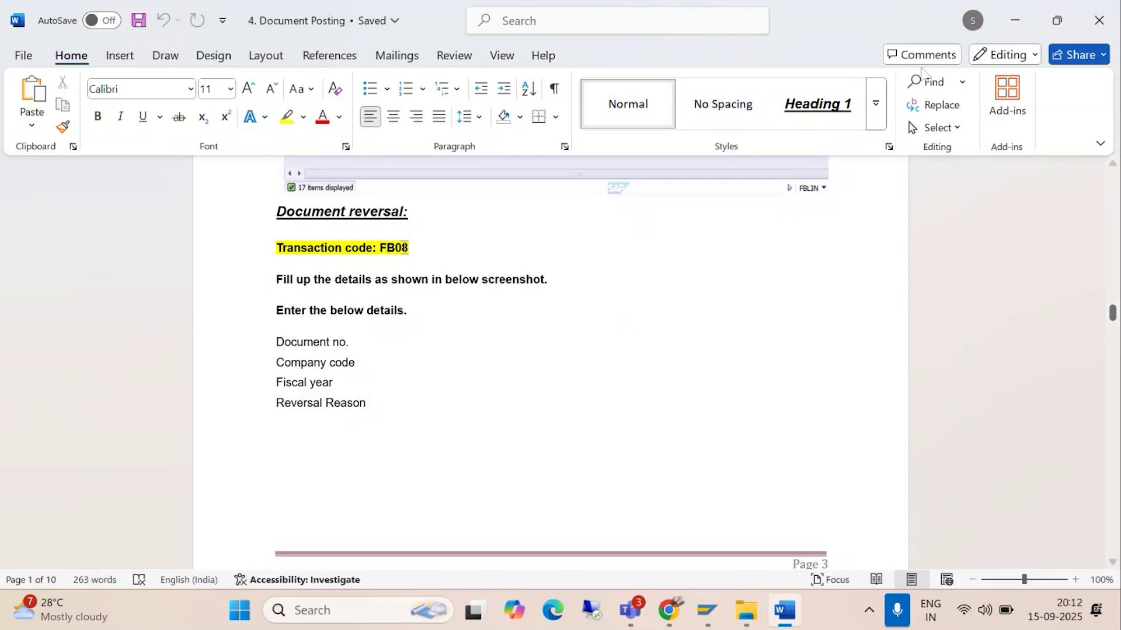
{"action": "left_click", "coordinate": [1018, 23]}
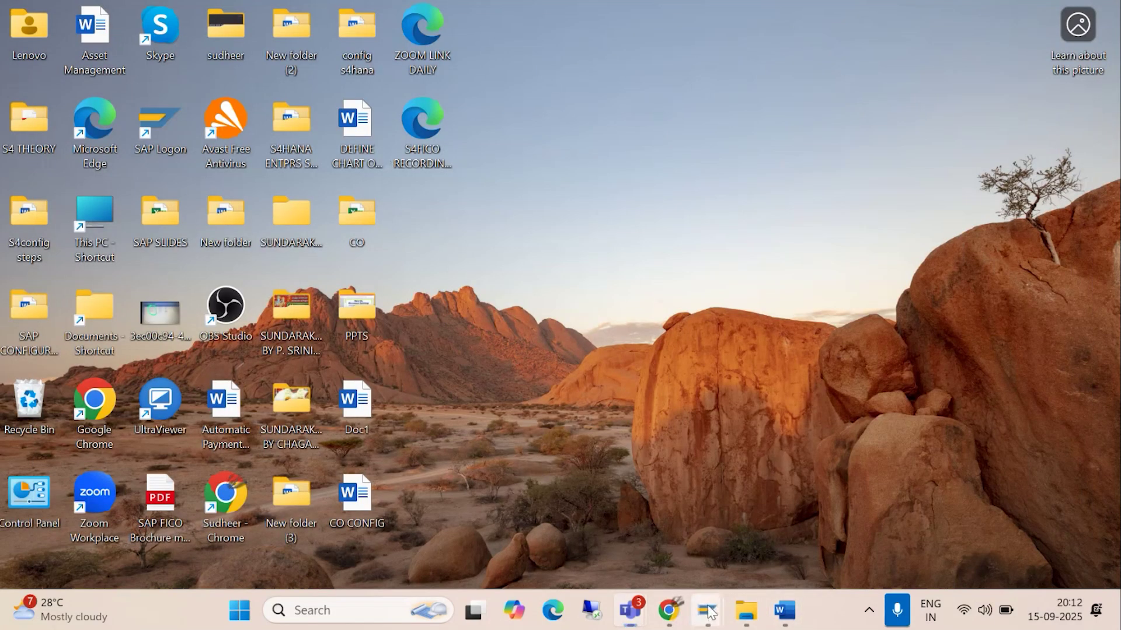
- Switch to the SAP Easy Access window and open the document reversal transaction FB08
{"action": "mouse_move", "coordinate": [707, 611]}
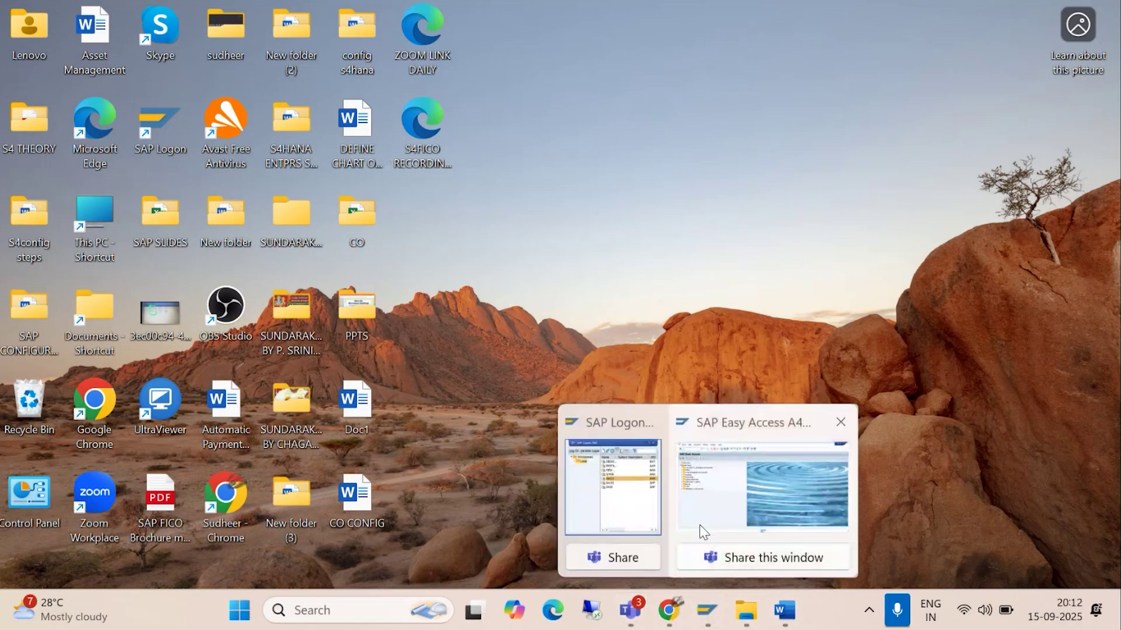
{"action": "left_click", "coordinate": [699, 524]}
{"action": "type", "text": "/NFB60"}
{"action": "key", "text": "Return"}
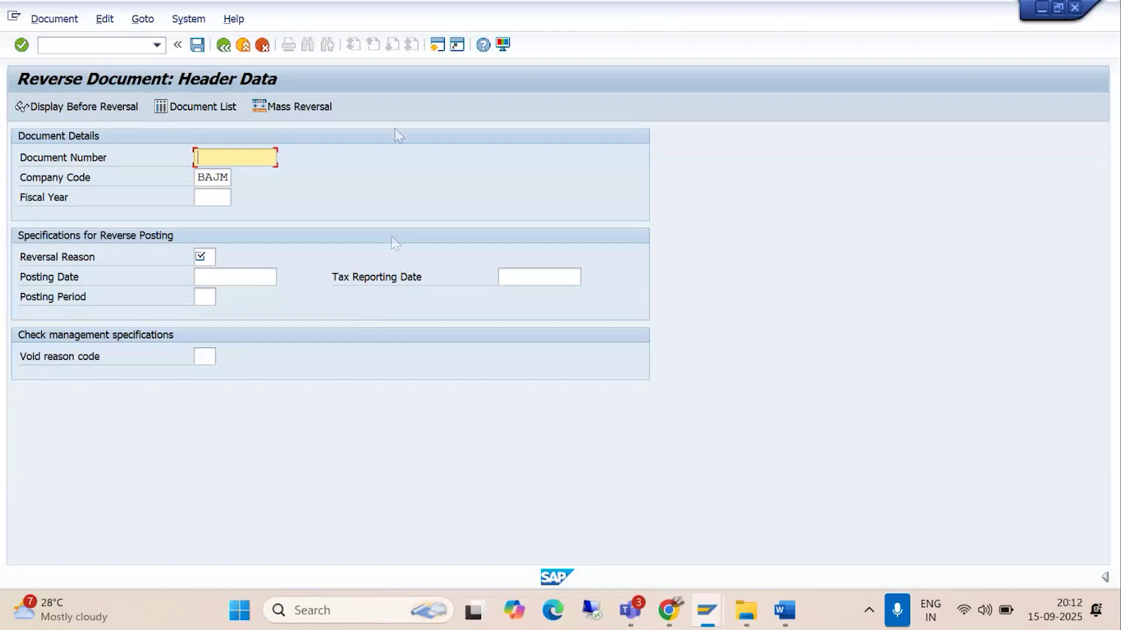
- Open FBL3N in a new SAP session and list the open G/L line items for company code BAJM
{"action": "left_click", "coordinate": [437, 45]}
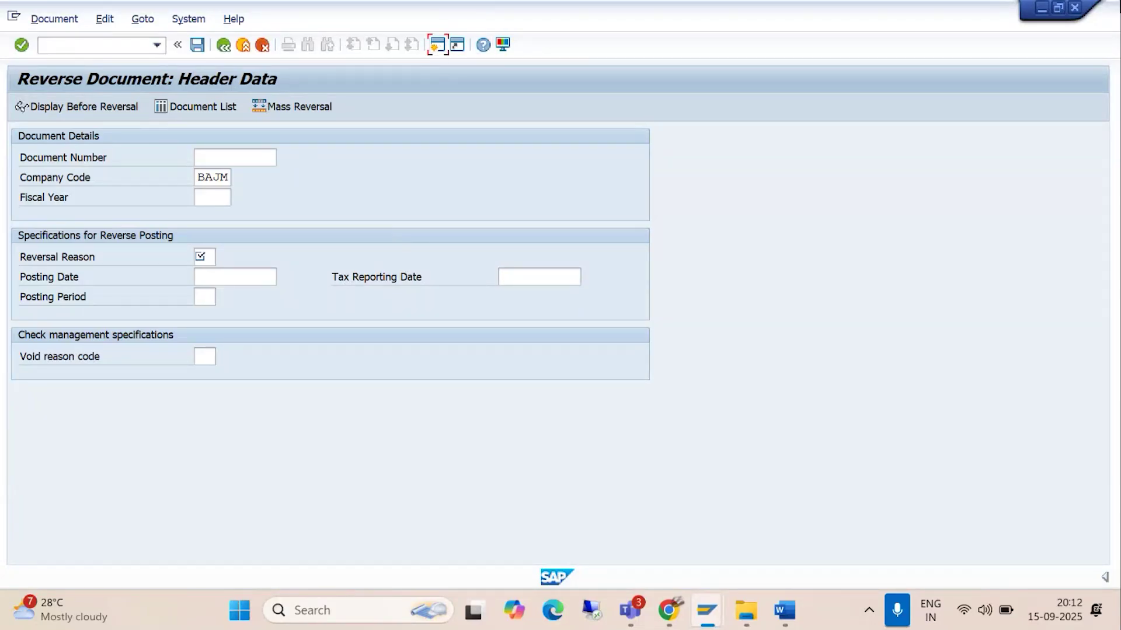
{"action": "type", "text": "/NF"}
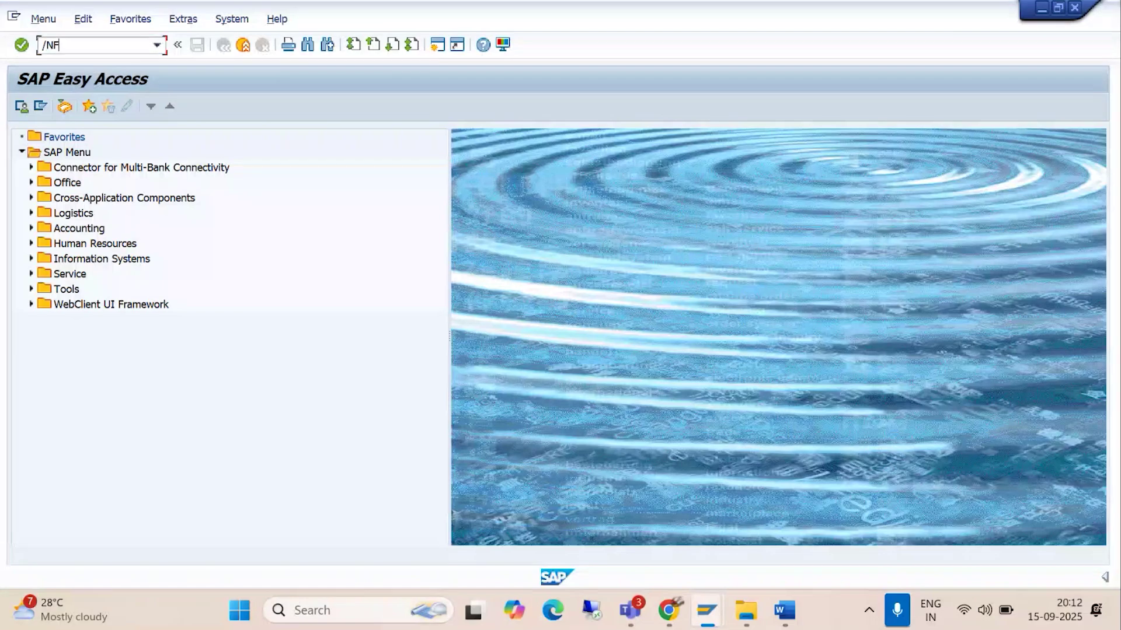
{"action": "type", "text": "BL3N"}
{"action": "key", "text": "Return"}
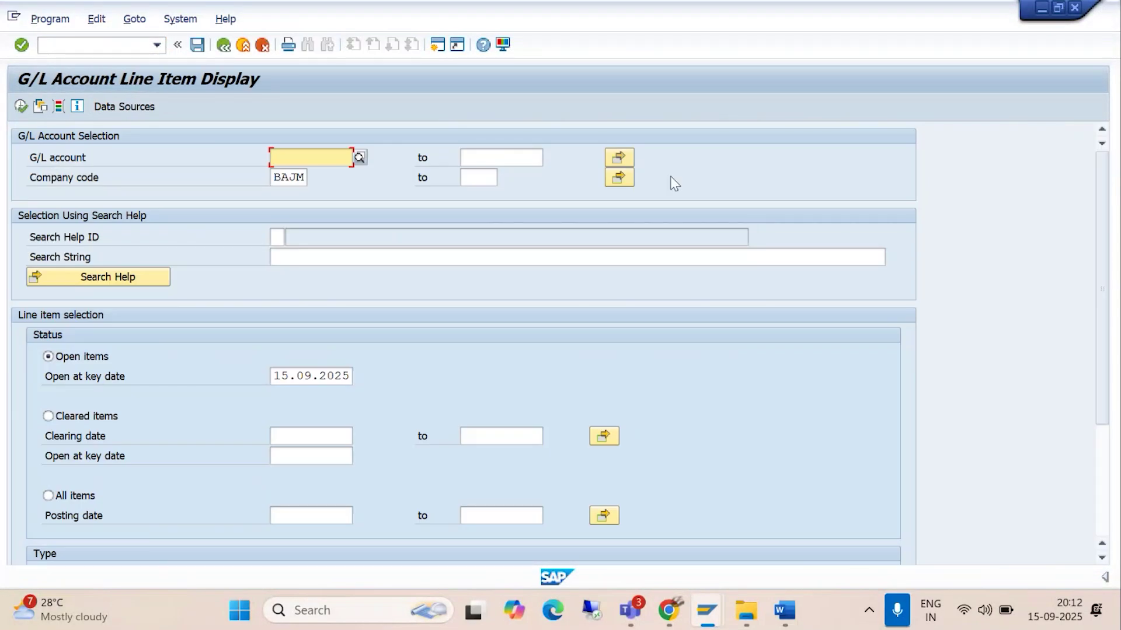
{"action": "left_click", "coordinate": [21, 106]}
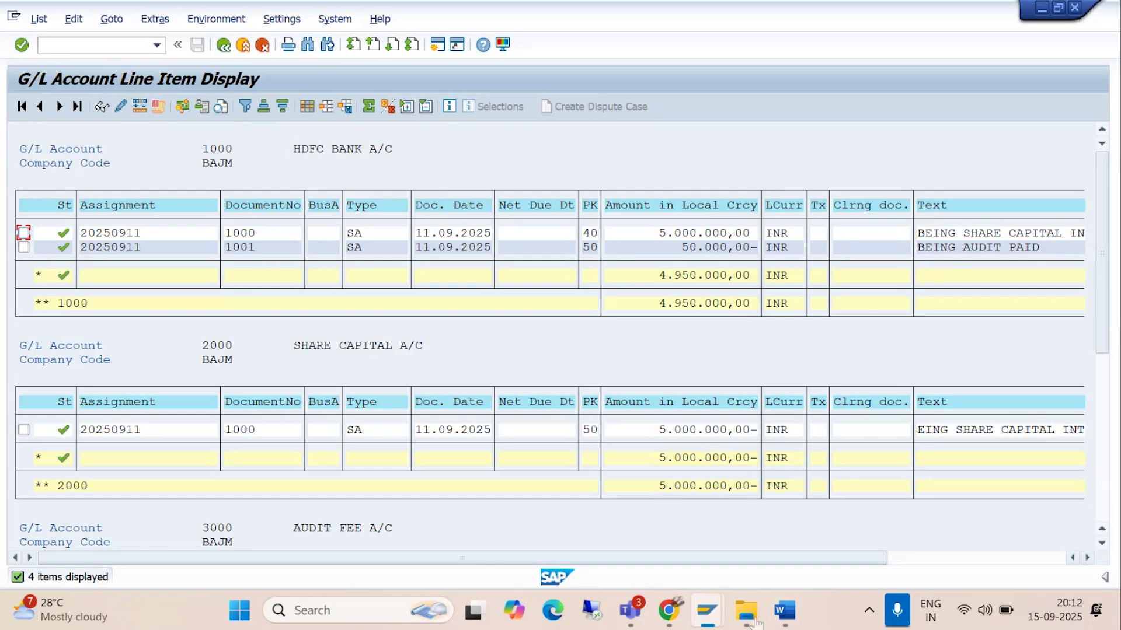
- In the Reverse Document window, enter document number 1001, fiscal year 2025 and reversal reason 01, Reversal in current period
{"action": "left_click", "coordinate": [707, 610]}
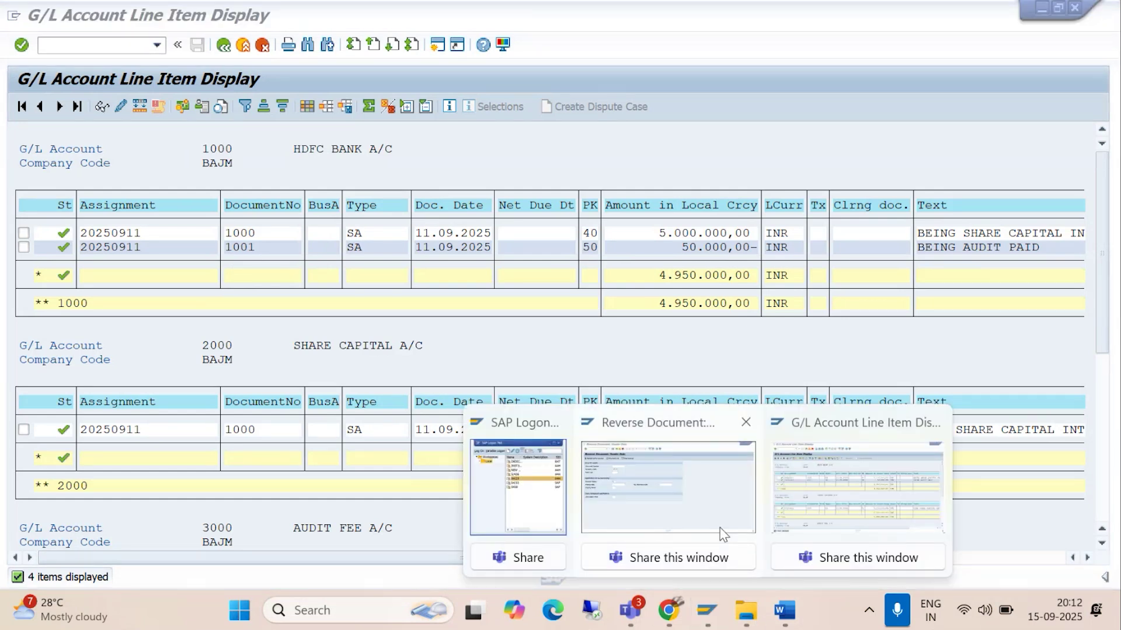
{"action": "left_click", "coordinate": [723, 533]}
{"action": "type", "text": "1001"}
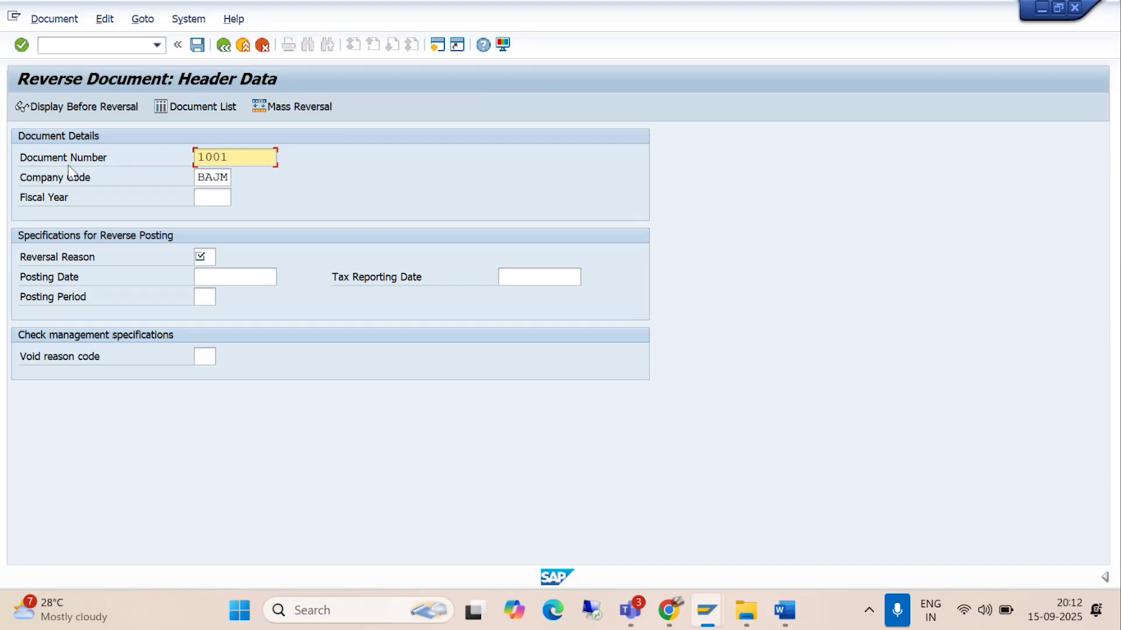
{"action": "left_click", "coordinate": [201, 198]}
{"action": "type", "text": "202"}
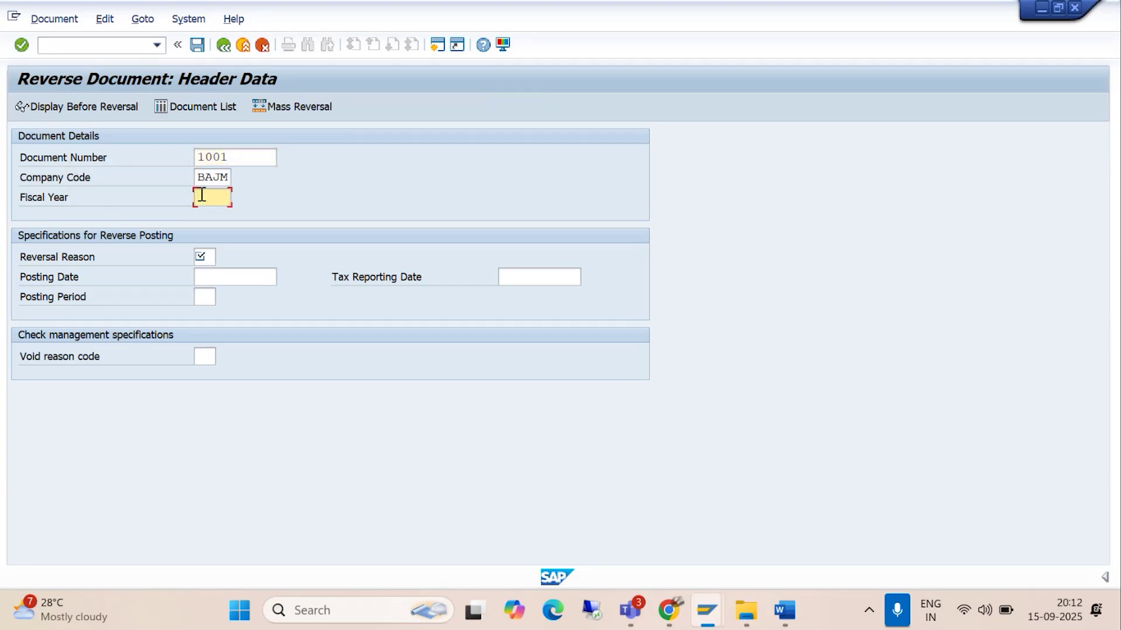
{"action": "type", "text": "5"}
{"action": "left_click", "coordinate": [203, 257]}
{"action": "left_click", "coordinate": [222, 258]}
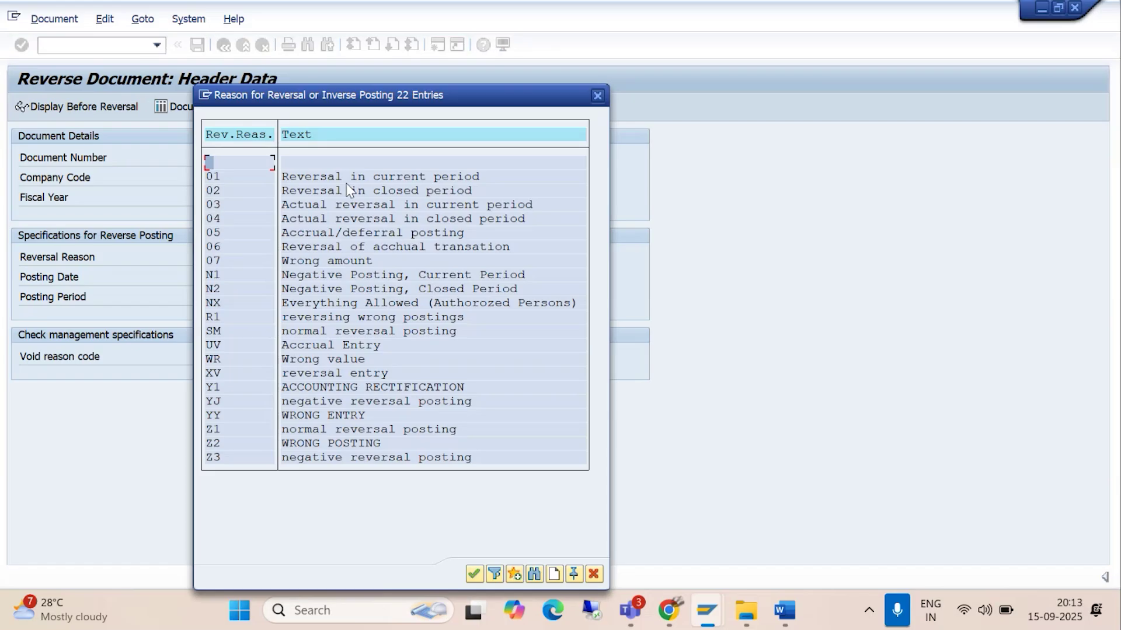
{"action": "double_click", "coordinate": [299, 177]}
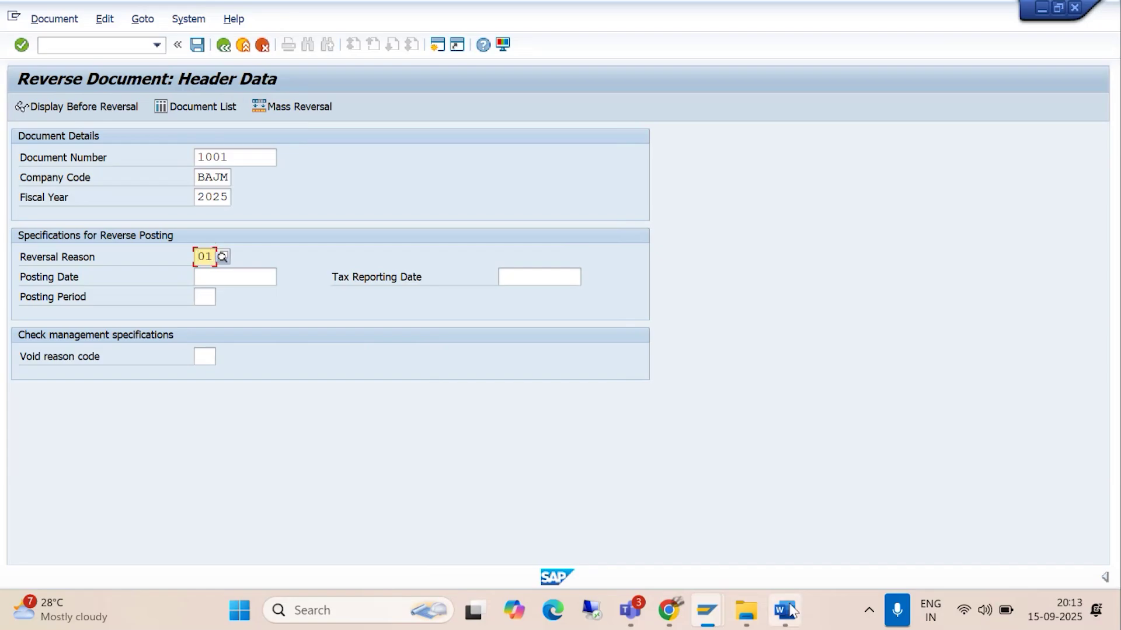
- Review the Word guide's document reversal example up to the save and FBL3N balance check instructions
{"action": "left_click", "coordinate": [785, 610]}
{"action": "scroll", "coordinate": [416, 356], "scroll_direction": "down", "scroll_amount": 2}
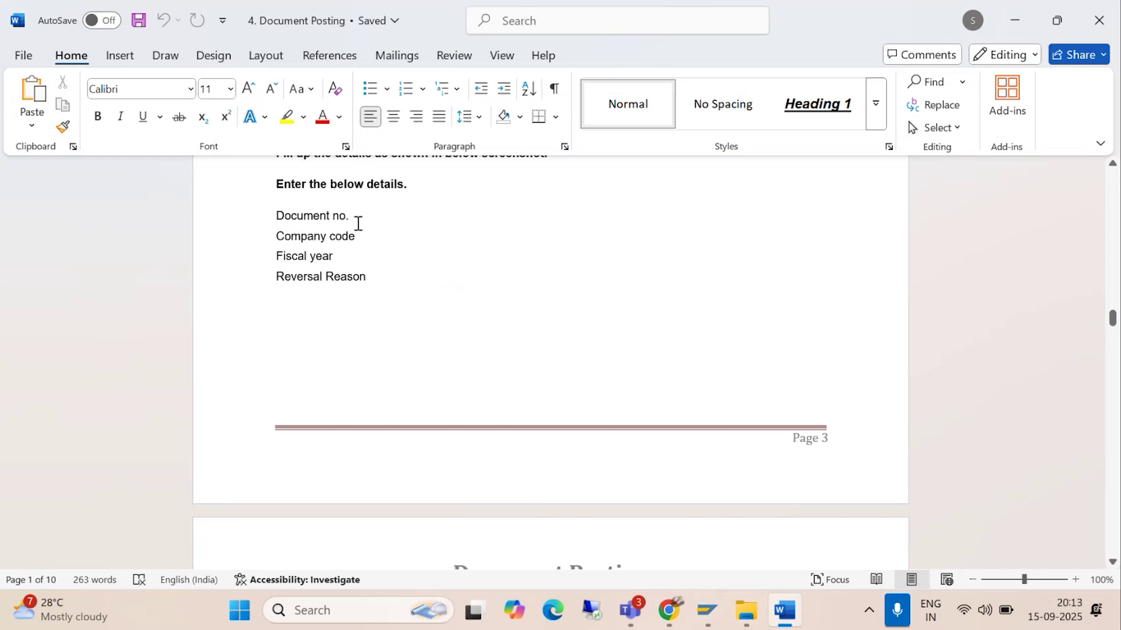
{"action": "scroll", "coordinate": [361, 282], "scroll_direction": "down", "scroll_amount": 8}
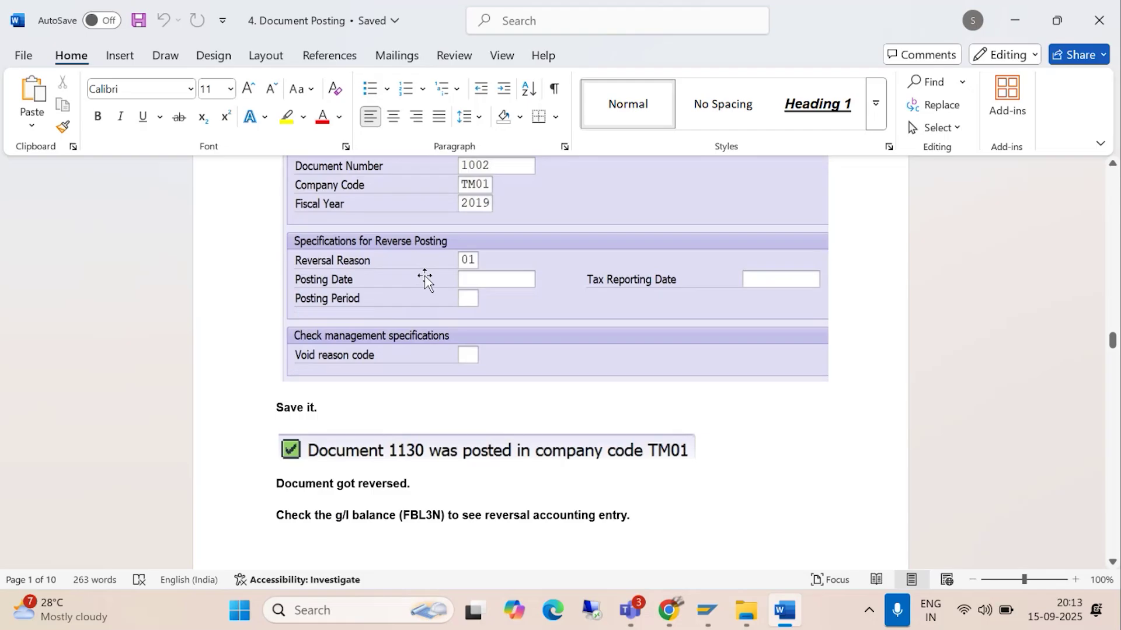
{"action": "scroll", "coordinate": [429, 279], "scroll_direction": "down", "scroll_amount": 2}
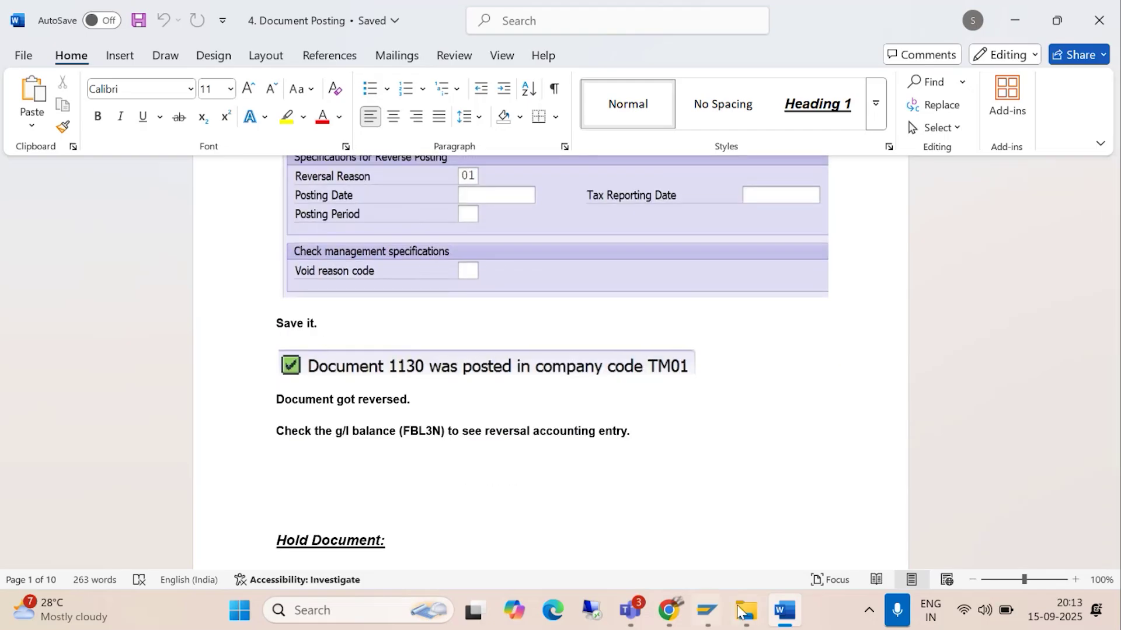
- Return to the Reverse Document window and post the reversal of document 1001
{"action": "mouse_move", "coordinate": [704, 607]}
{"action": "left_click", "coordinate": [666, 514]}
{"action": "left_click", "coordinate": [201, 47]}
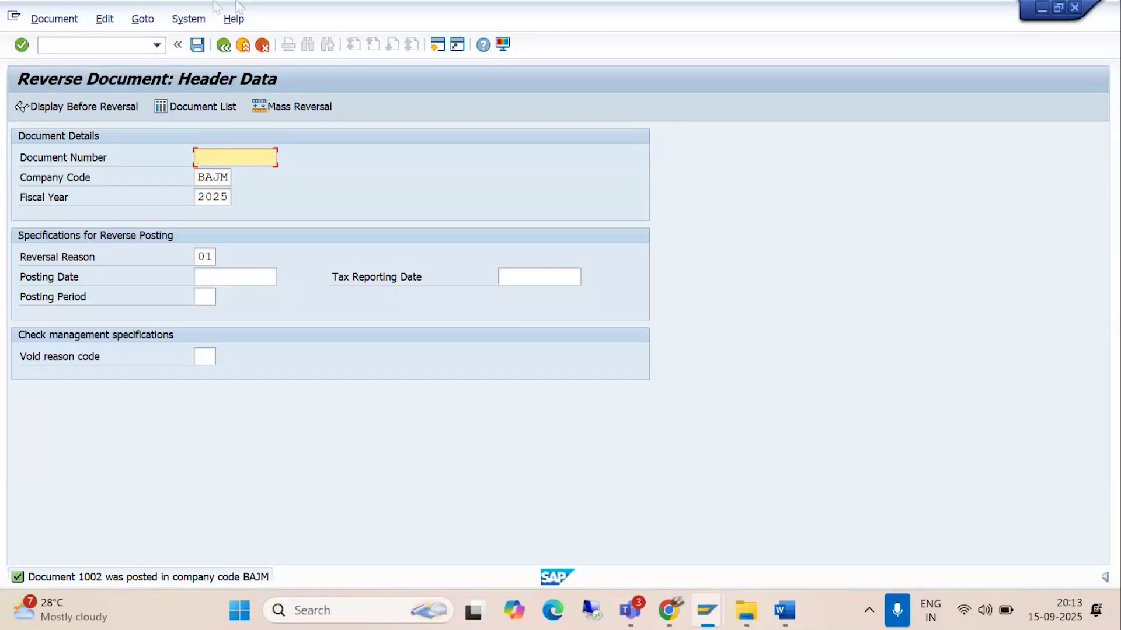
- Switch to the G/L Account Line Item Display and refresh the list to check the reversal entry
{"action": "left_click", "coordinate": [708, 610]}
{"action": "left_click", "coordinate": [849, 502]}
{"action": "left_click", "coordinate": [39, 20]}
{"action": "left_click", "coordinate": [52, 59]}
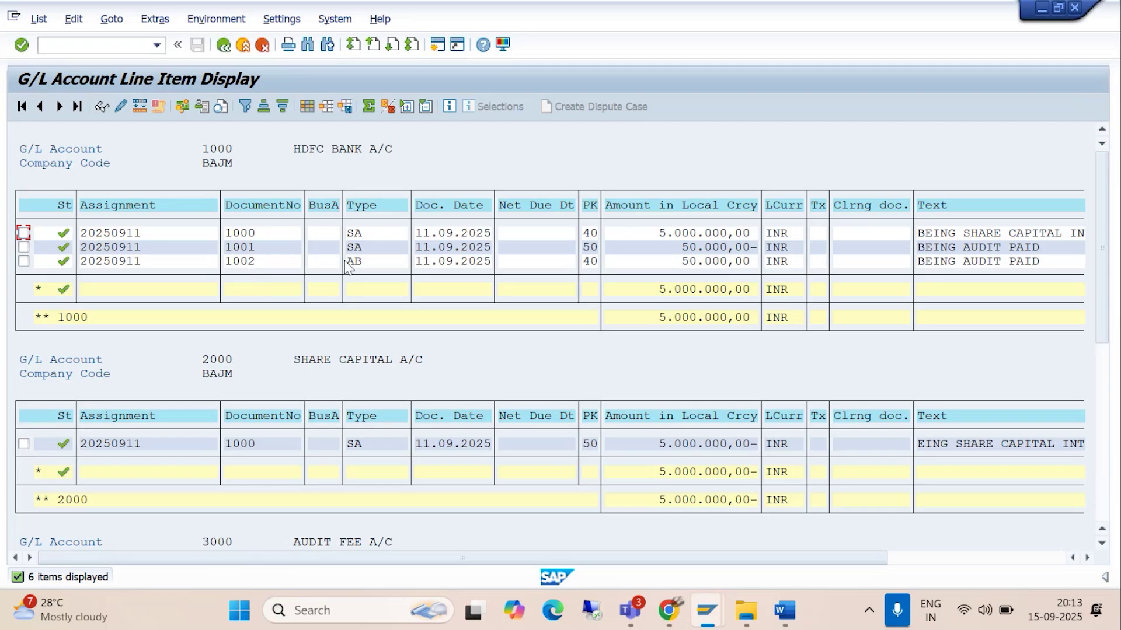
- Open the document types configuration with transaction OBA7 in a new SAP session
{"action": "left_click", "coordinate": [437, 46]}
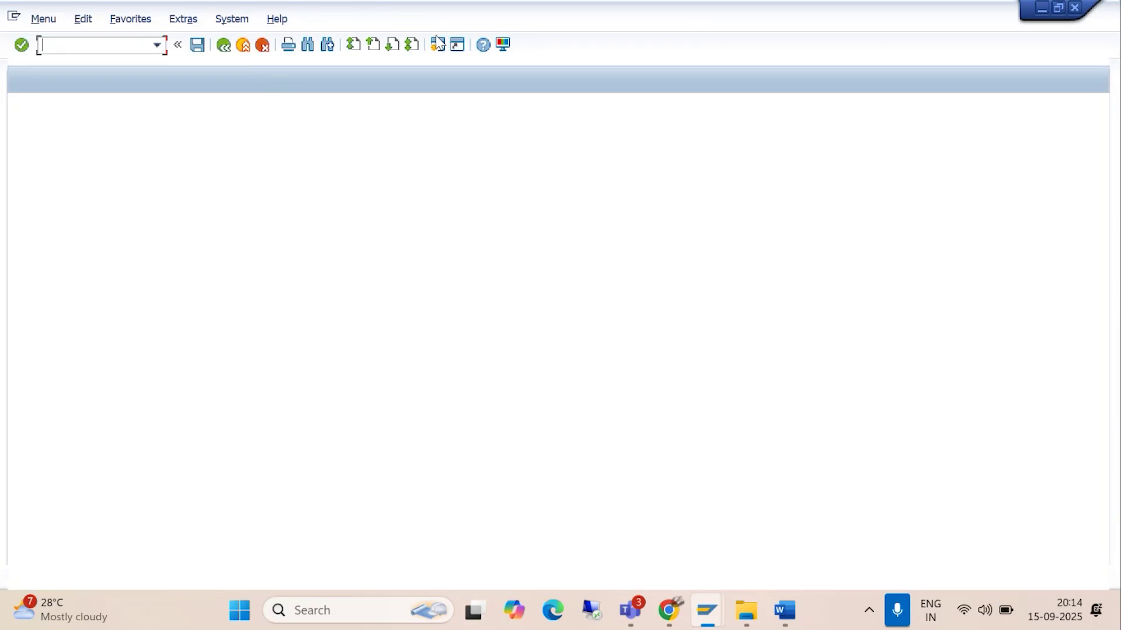
{"action": "type", "text": "/N"}
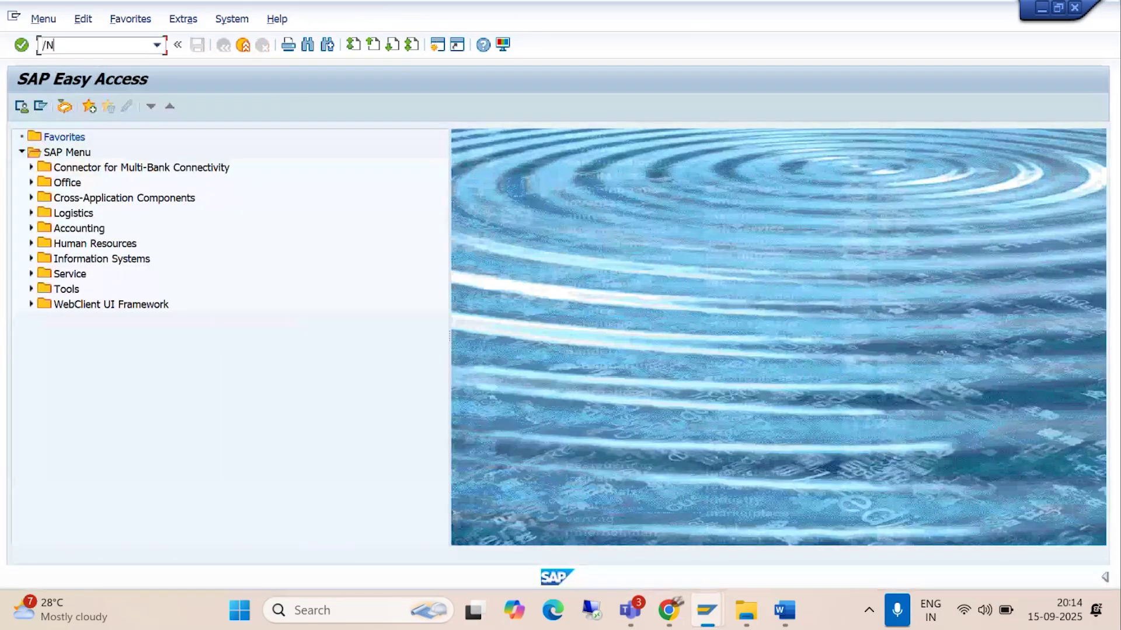
{"action": "type", "text": "OBA7"}
{"action": "key", "text": "Return"}
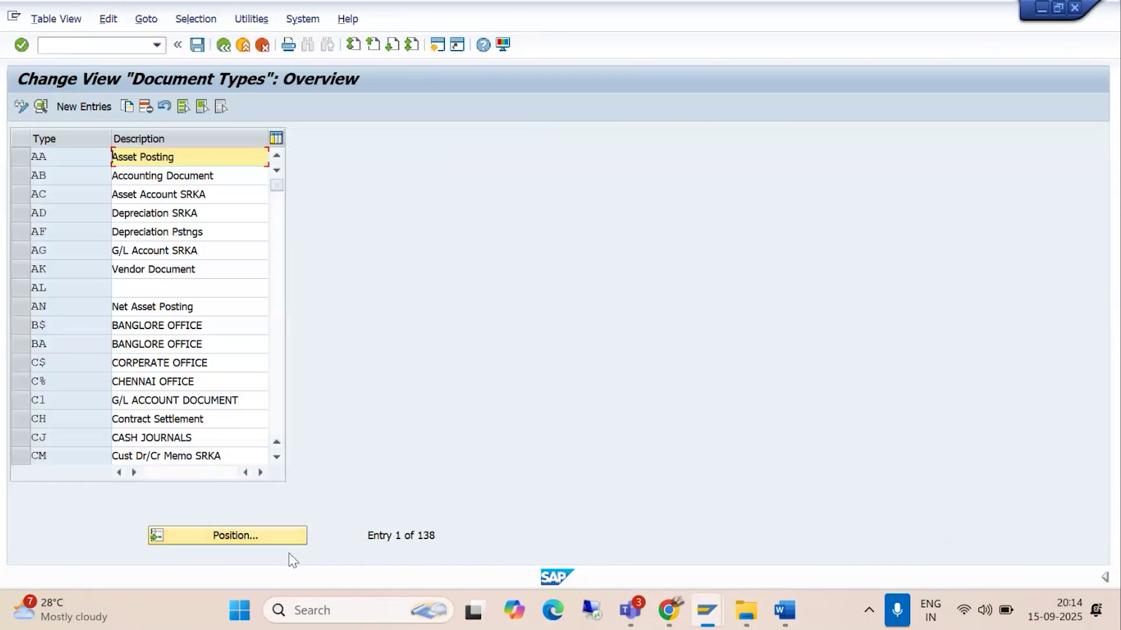
- Position the document types list at SA and display that type's details
{"action": "left_click", "coordinate": [275, 533]}
{"action": "type", "text": "S"}
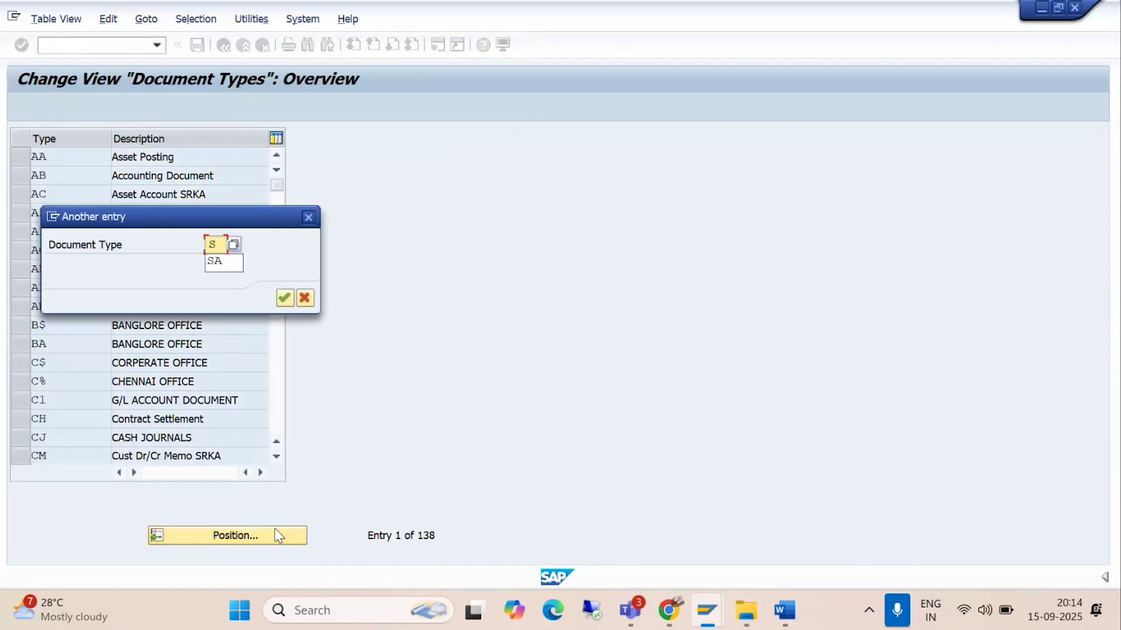
{"action": "type", "text": "A"}
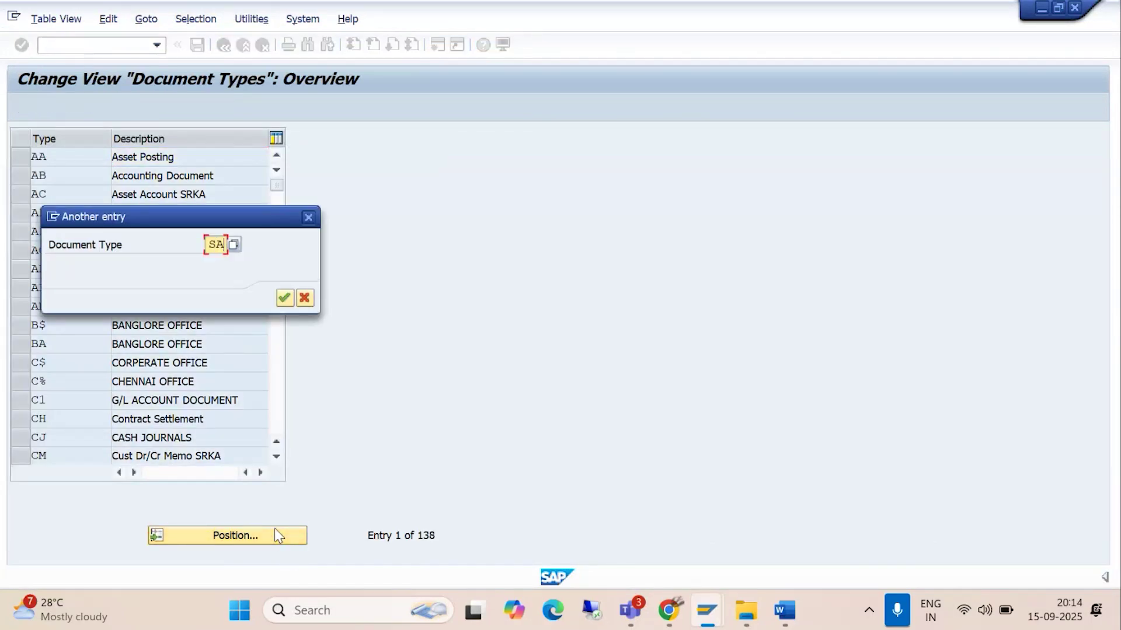
{"action": "left_click", "coordinate": [284, 298]}
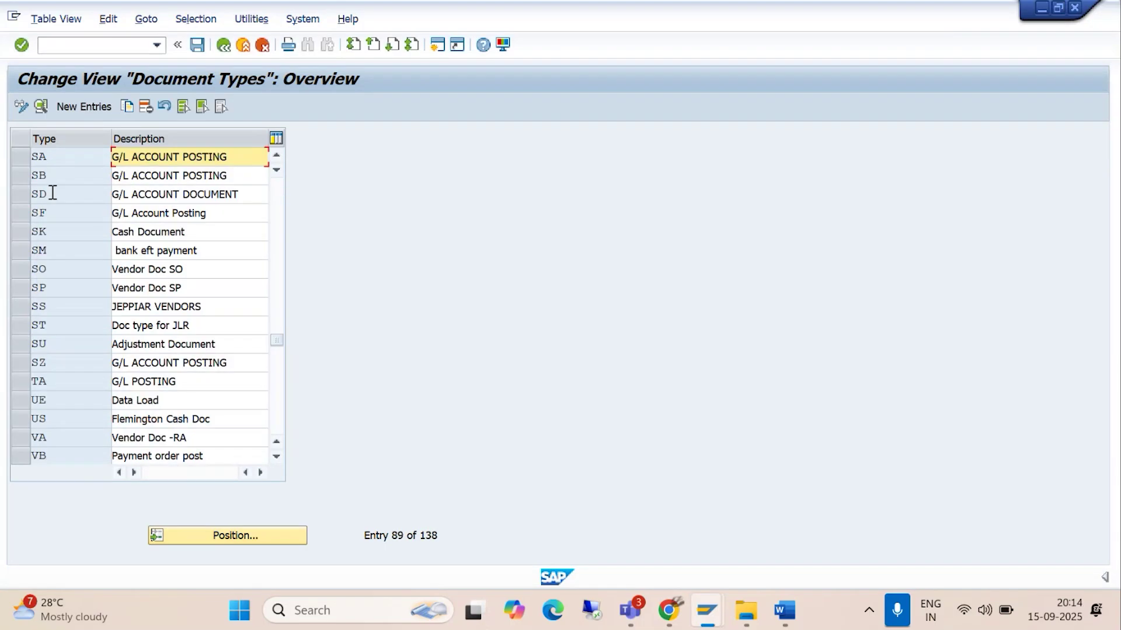
{"action": "left_click", "coordinate": [20, 156]}
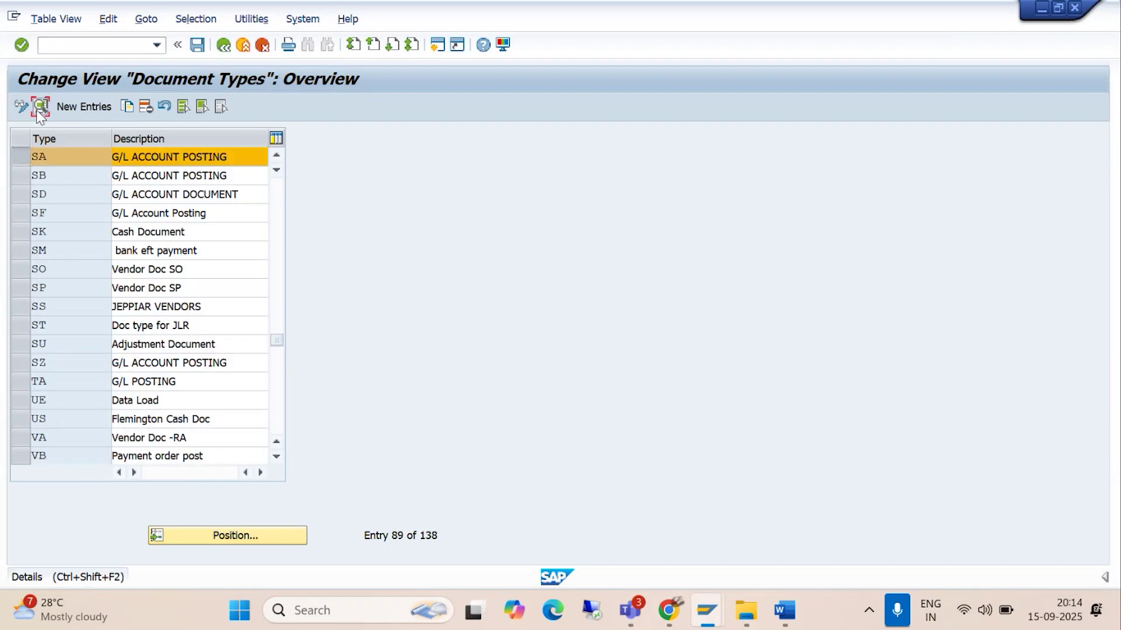
{"action": "left_click", "coordinate": [38, 108]}
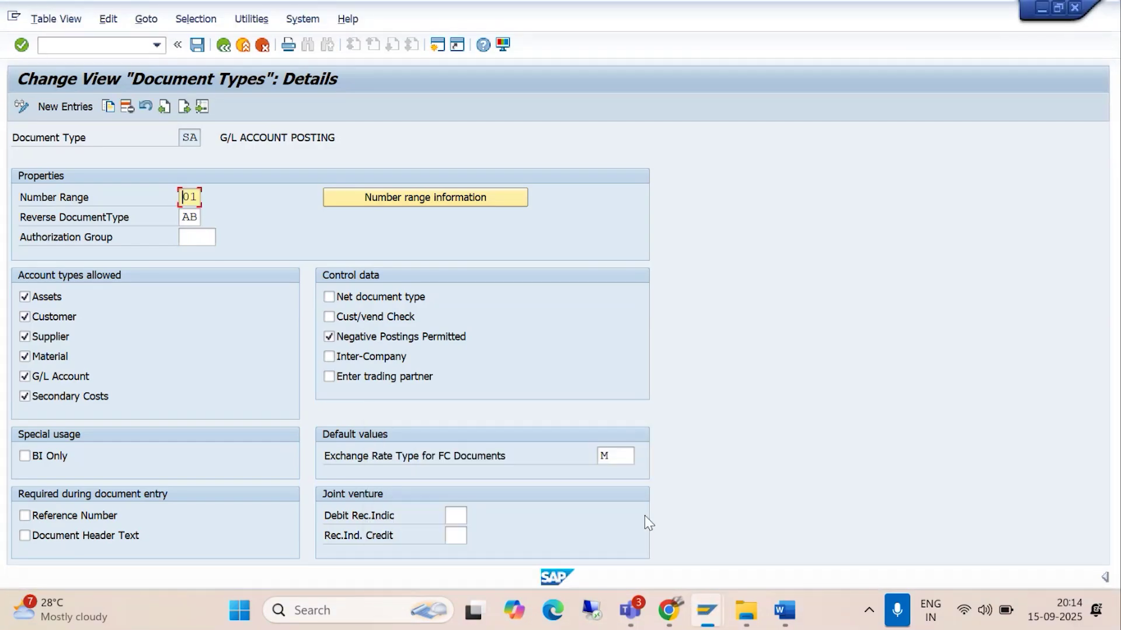
- Review the G/L line items for company code BAJM again and return to the Teams meeting window
{"action": "left_click", "coordinate": [705, 610]}
{"action": "left_click", "coordinate": [730, 495]}
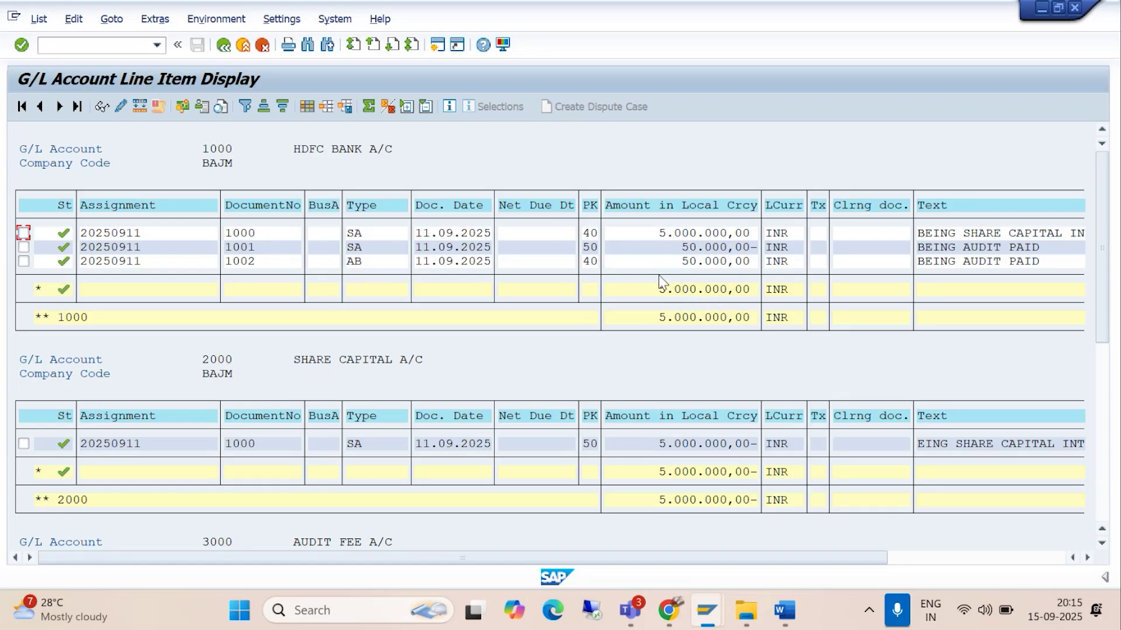
{"action": "mouse_move", "coordinate": [630, 610]}
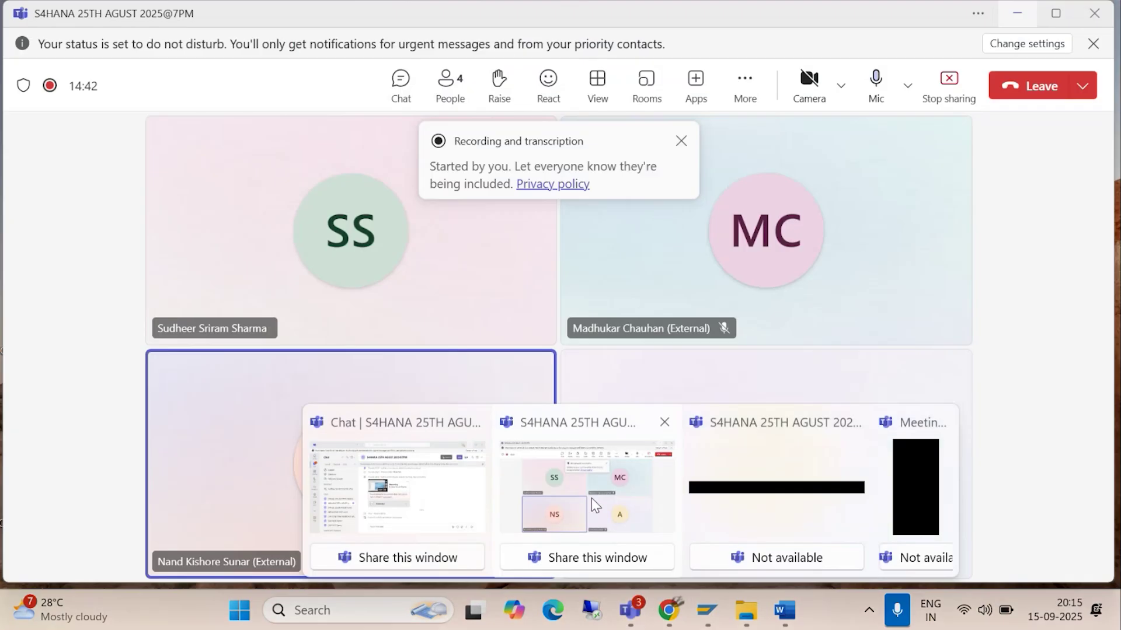
{"action": "left_click", "coordinate": [591, 498]}
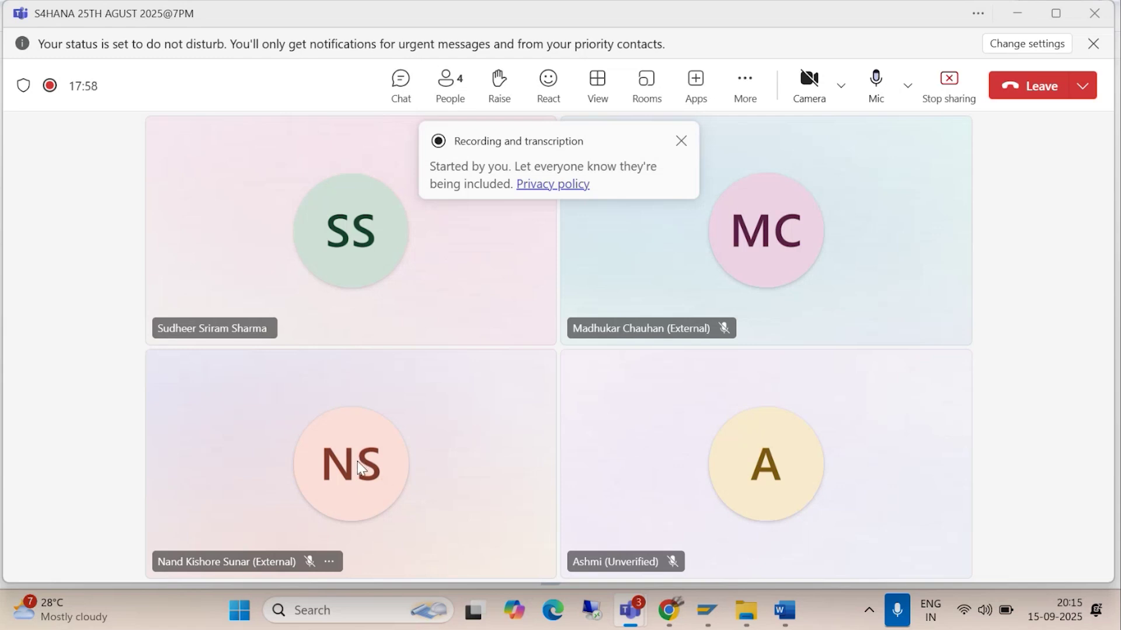
{"action": "left_click", "coordinate": [376, 449]}
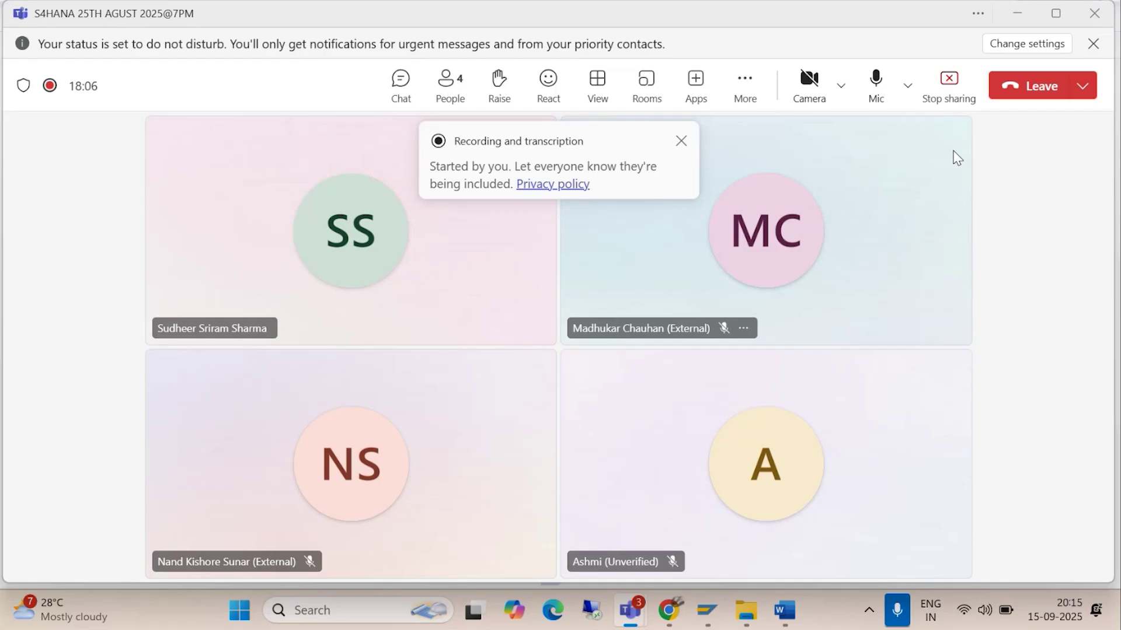
- Return from the Teams window to the document types session and exit the configuration to SAP Easy Access
{"action": "left_click", "coordinate": [1019, 14]}
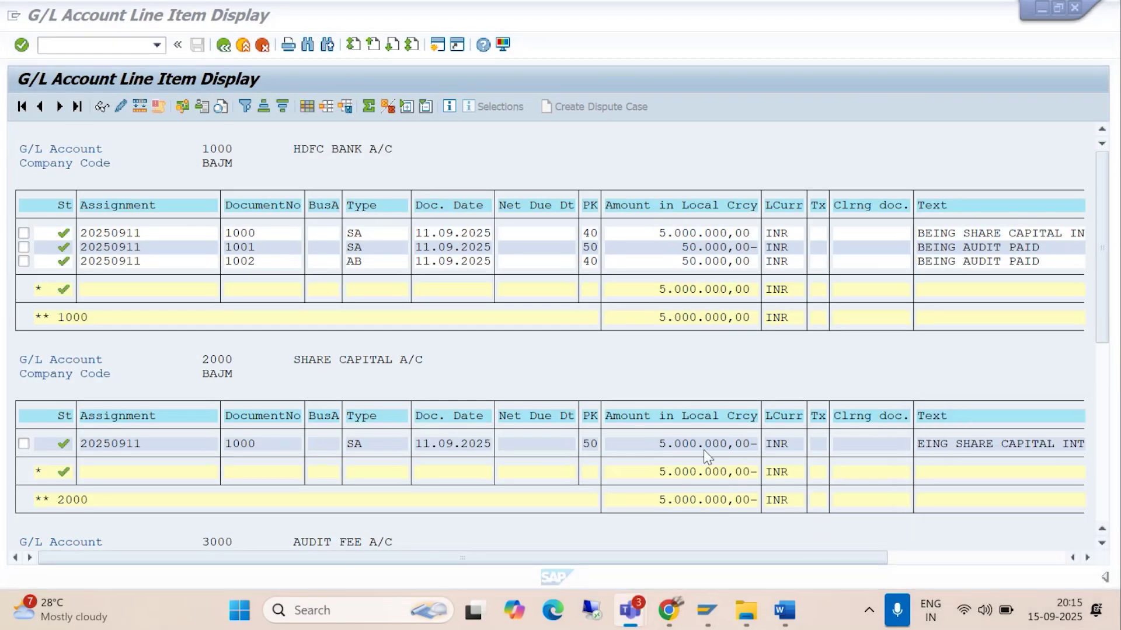
{"action": "mouse_move", "coordinate": [708, 615]}
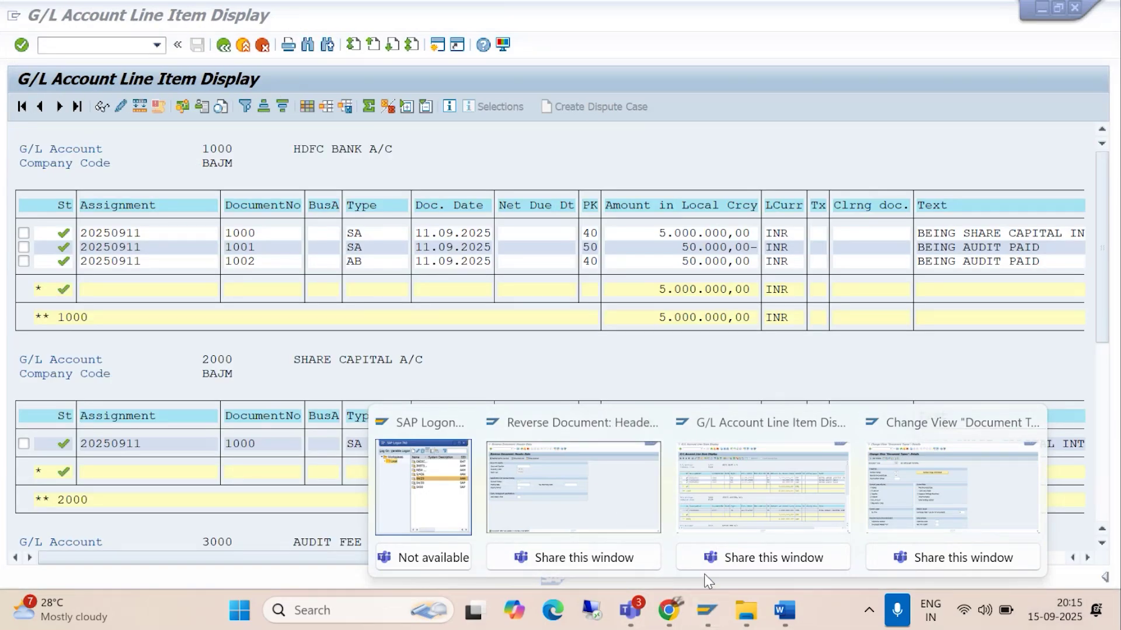
{"action": "left_click", "coordinate": [909, 491]}
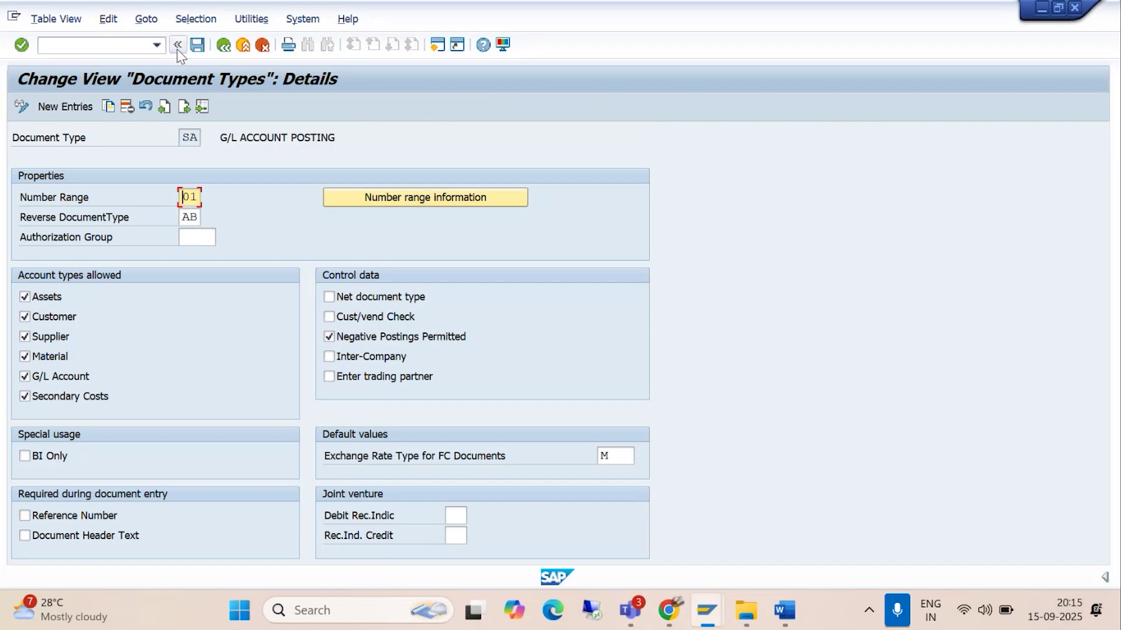
{"action": "left_click", "coordinate": [225, 50]}
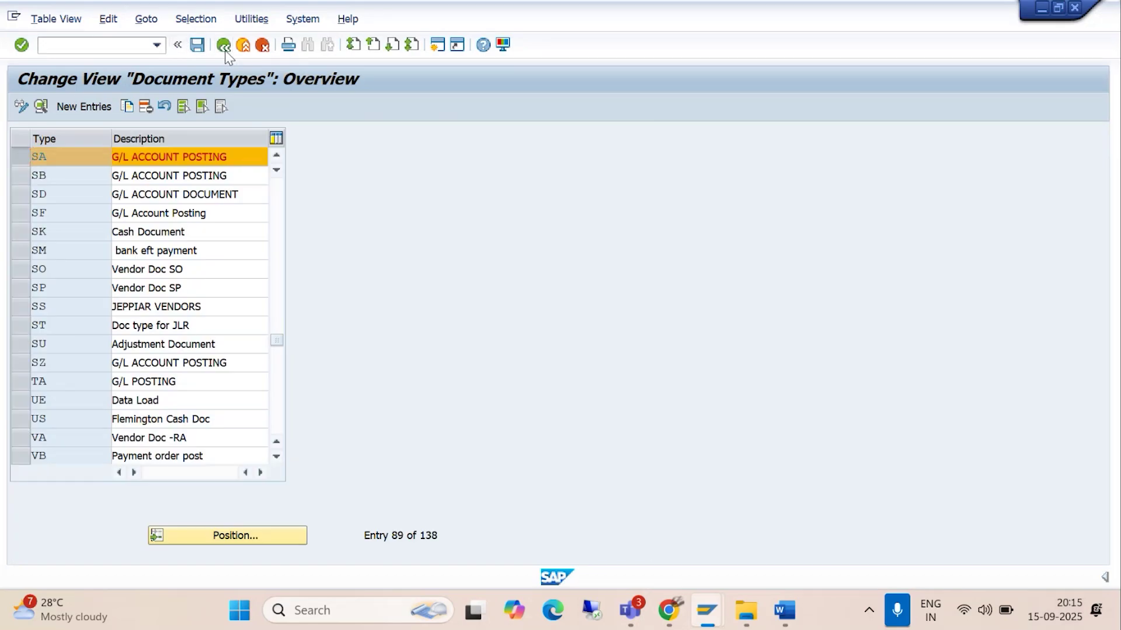
{"action": "left_click", "coordinate": [225, 50]}
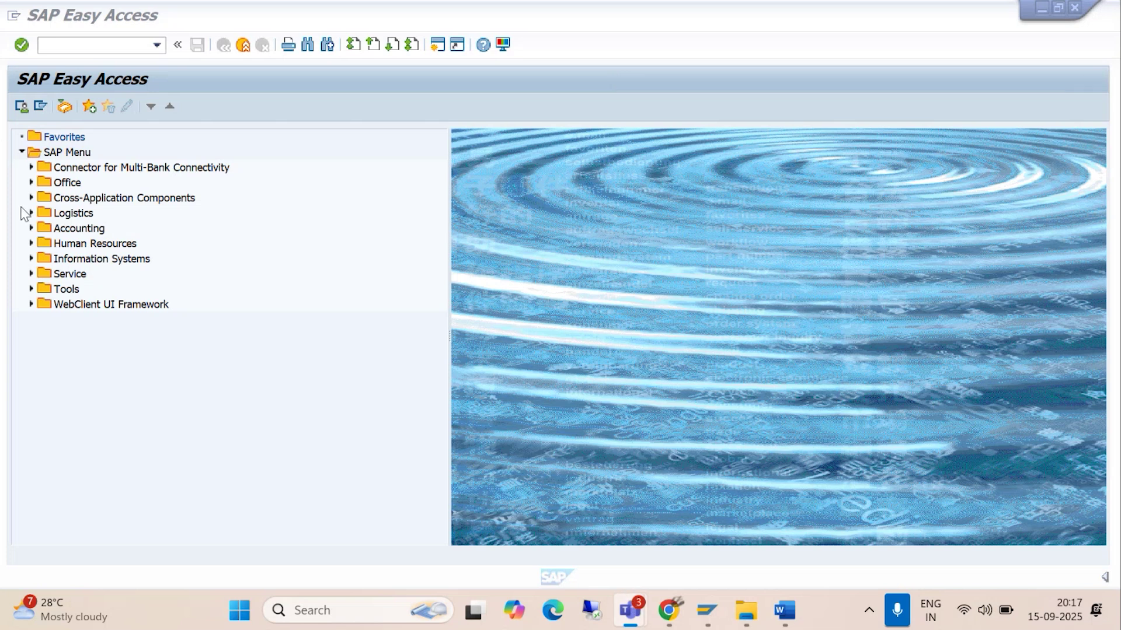
- Check the Hold Document section of the Document Posting guide in Word and start G/L document entry in SAP with /NFB50
{"action": "left_click", "coordinate": [59, 48]}
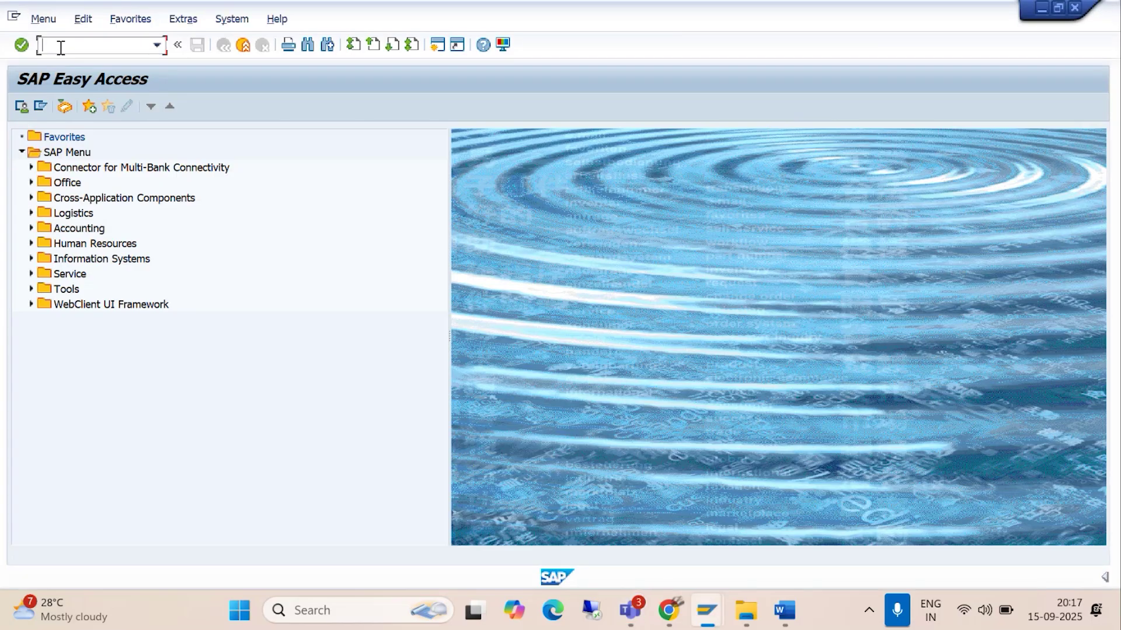
{"action": "left_click", "coordinate": [788, 611]}
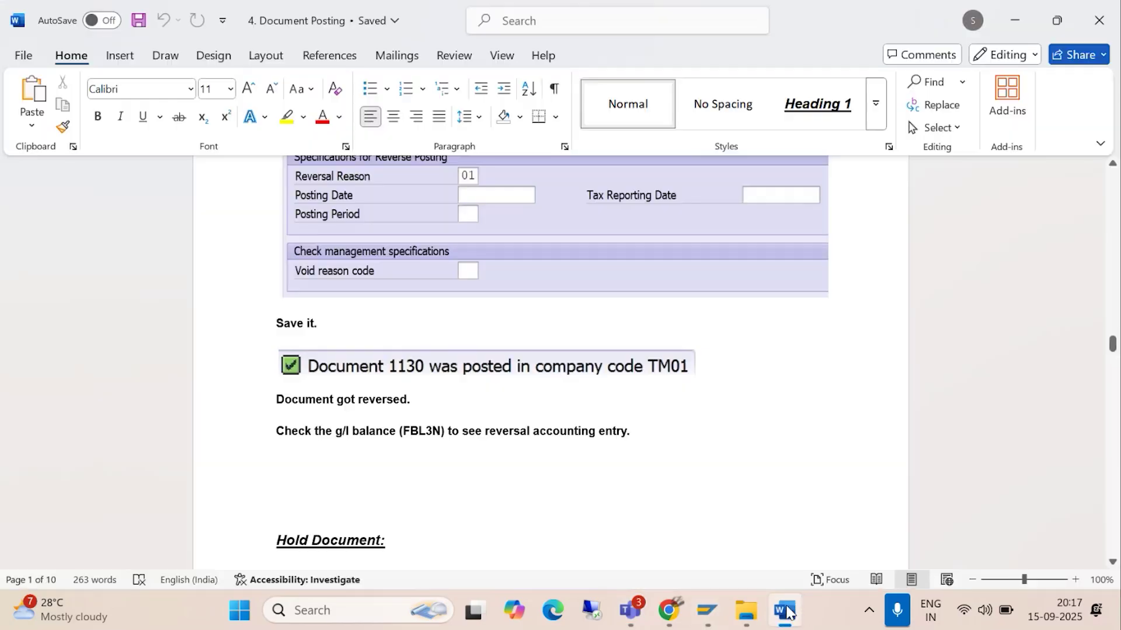
{"action": "scroll", "coordinate": [418, 430], "scroll_direction": "down", "scroll_amount": 5}
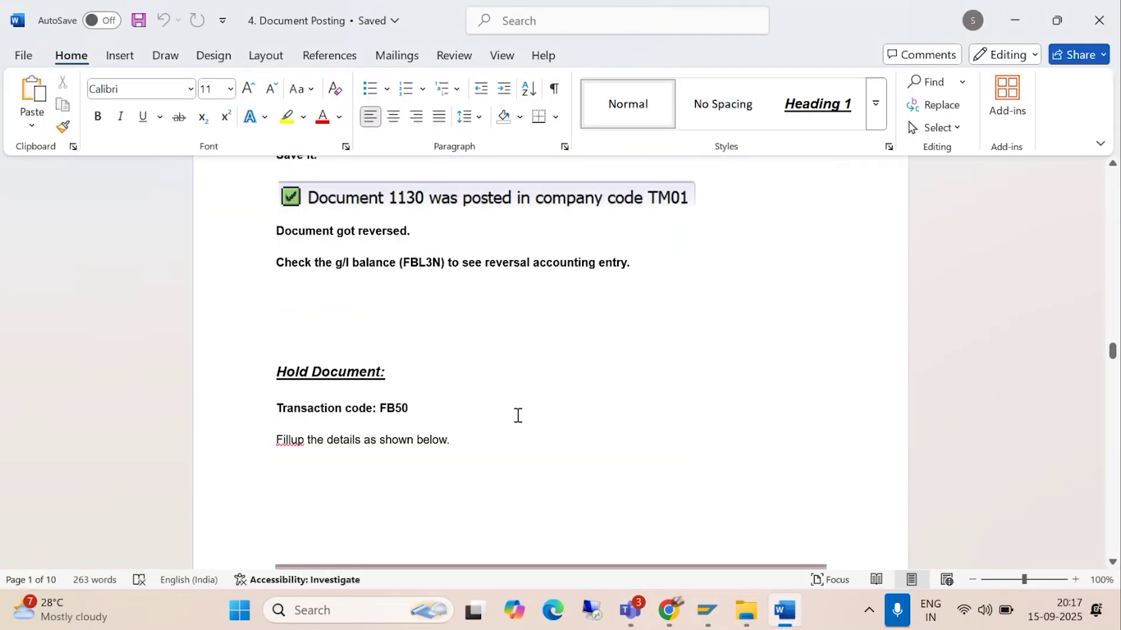
{"action": "left_click", "coordinate": [707, 611]}
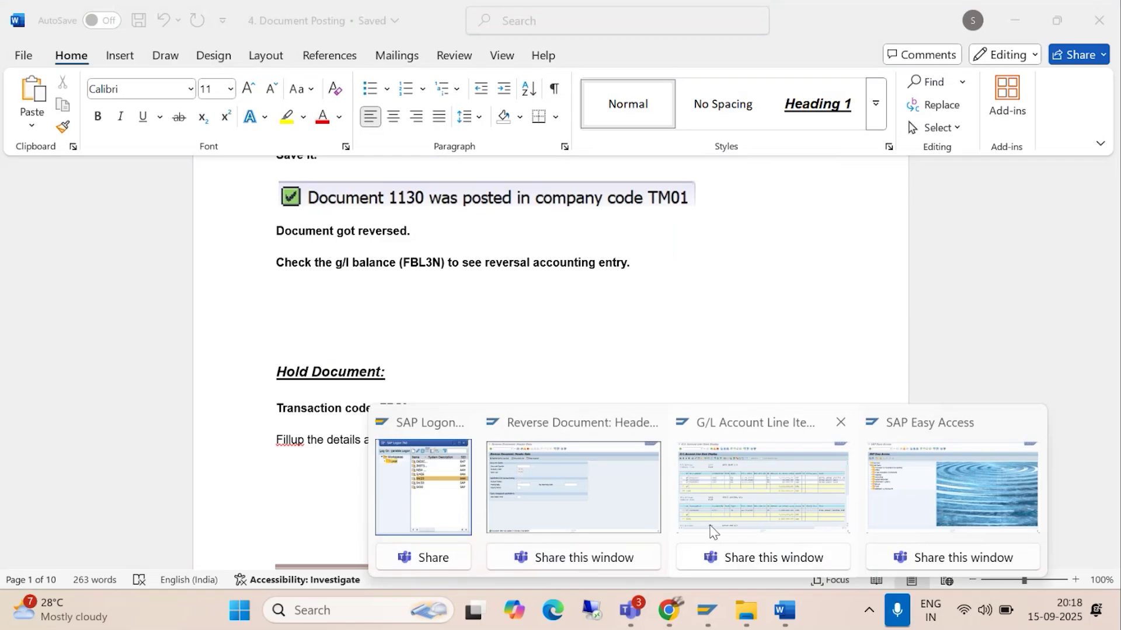
{"action": "left_click", "coordinate": [959, 499]}
{"action": "type", "text": "/NFB"}
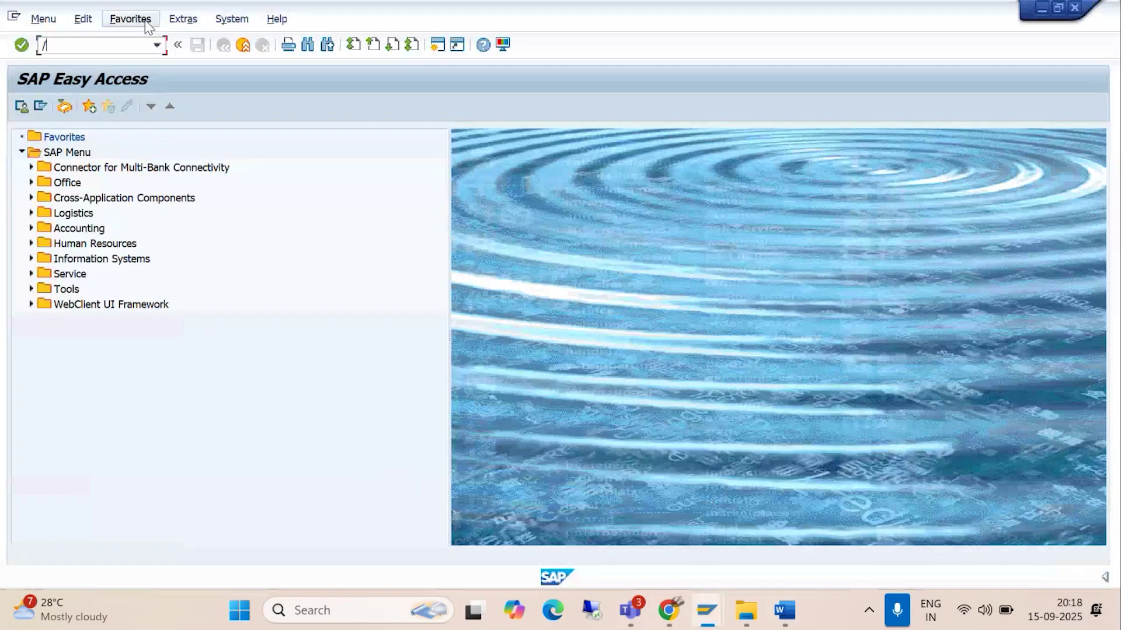
{"action": "type", "text": "50"}
{"action": "key", "text": "Return"}
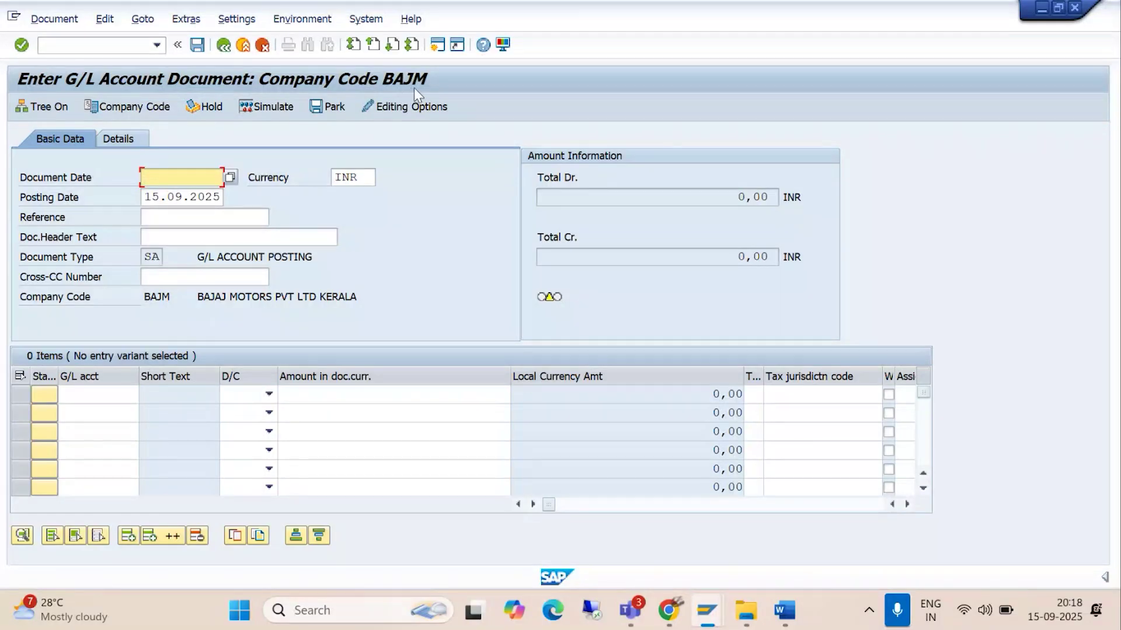
- Set the document date to 15.08.2025 and enter a debit line of 20000 on AUDIT FEE A/C 3000
{"action": "type", "text": "15.08.2025"}
{"action": "left_click", "coordinate": [101, 400]}
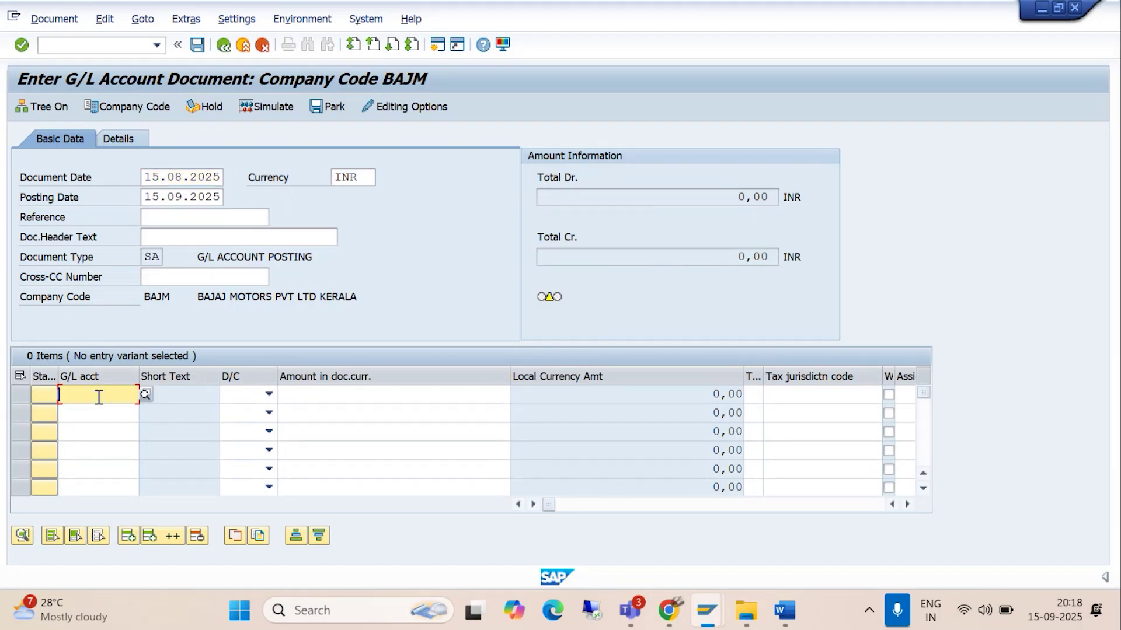
{"action": "left_click", "coordinate": [145, 394]}
{"action": "left_click", "coordinate": [470, 575]}
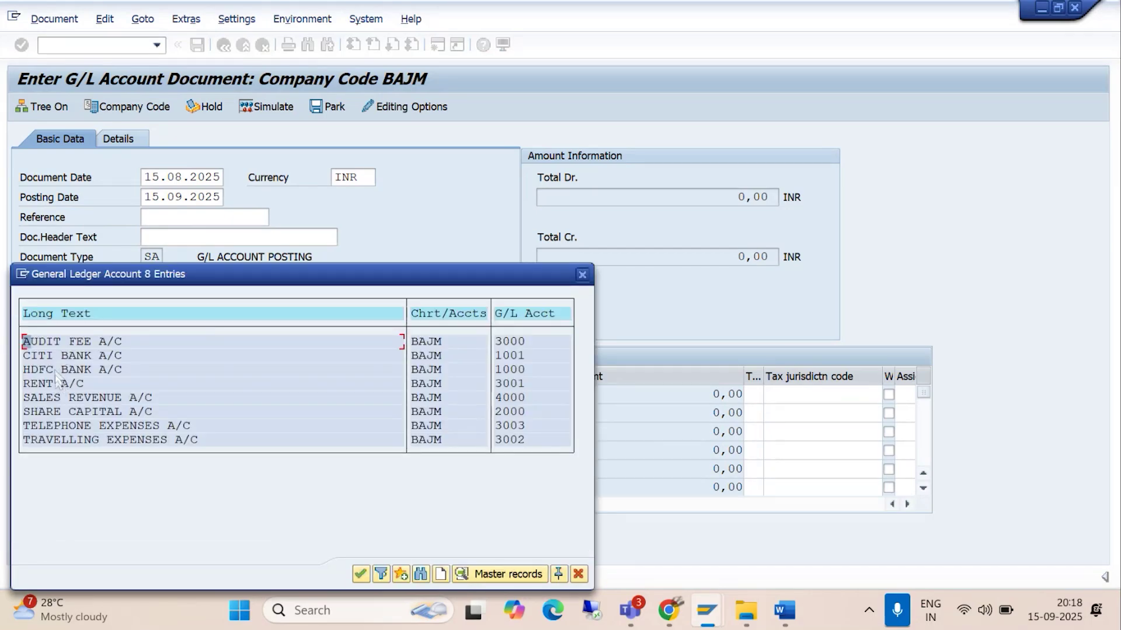
{"action": "double_click", "coordinate": [65, 342]}
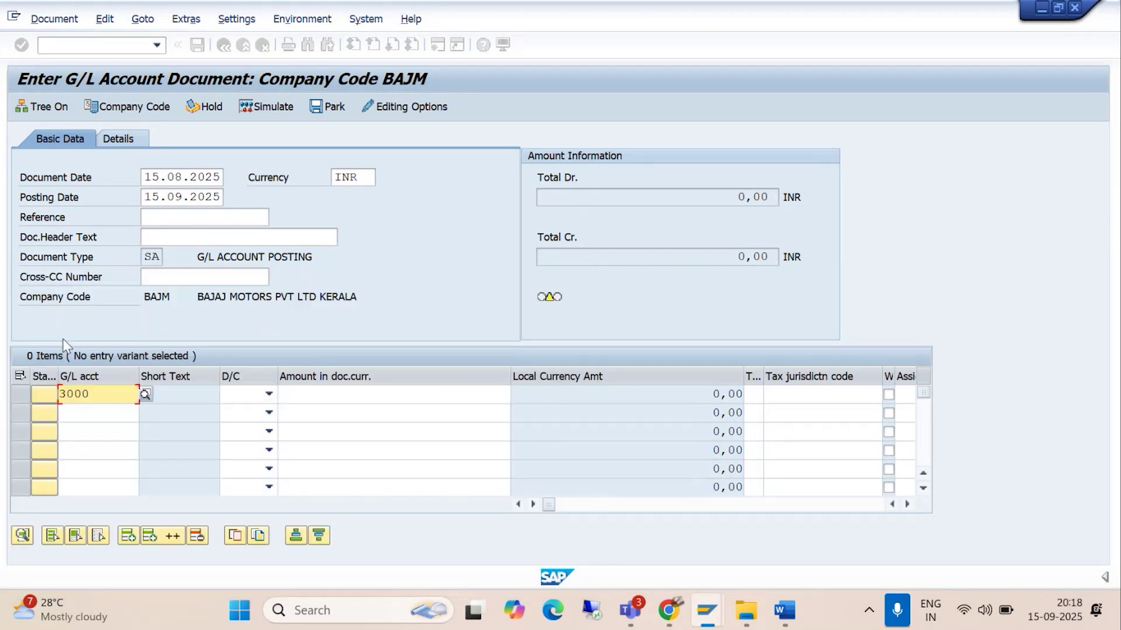
{"action": "left_click", "coordinate": [268, 394]}
{"action": "left_click", "coordinate": [257, 431]}
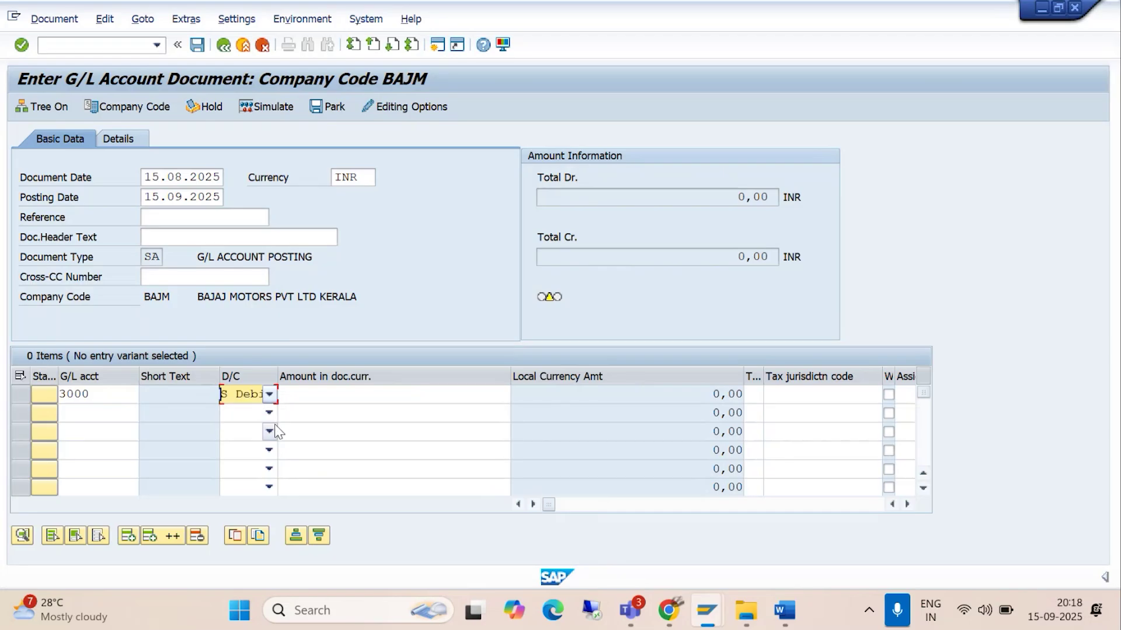
{"action": "left_click", "coordinate": [325, 396]}
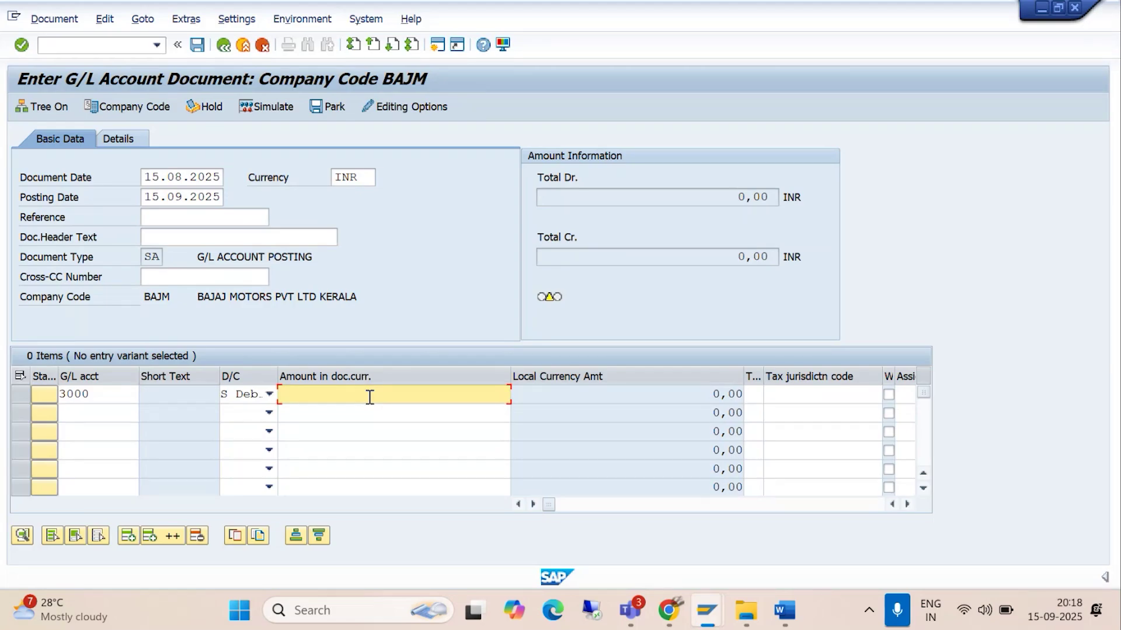
{"action": "type", "text": "20000"}
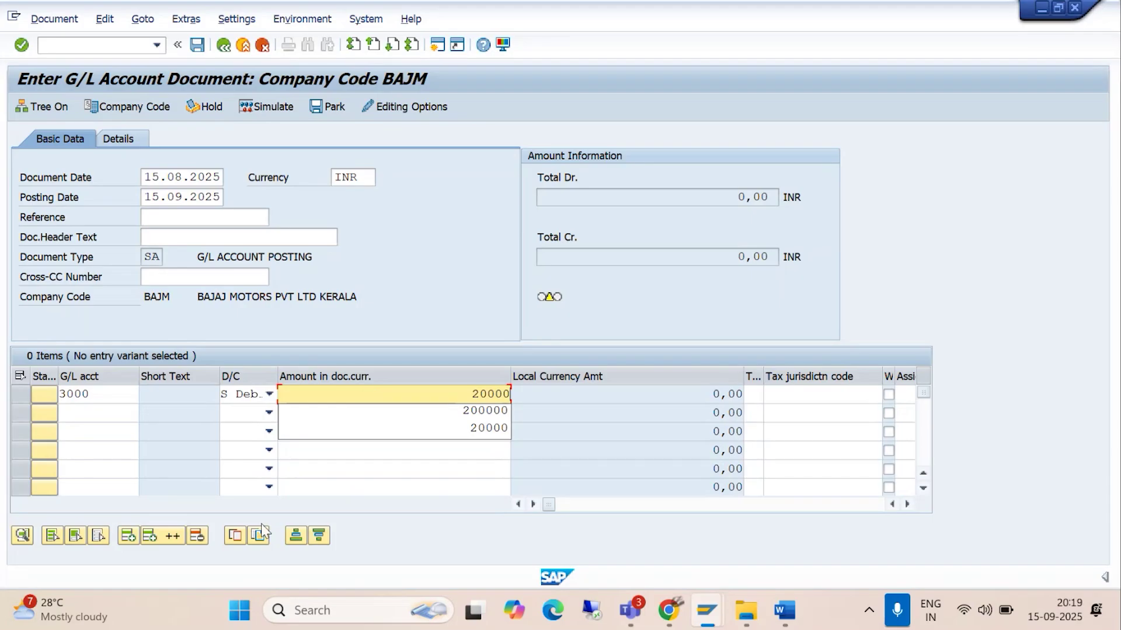
- Add a second line crediting HDFC BANK A/C 1000 with 20000
{"action": "left_click", "coordinate": [68, 412]}
{"action": "type", "text": "1000"}
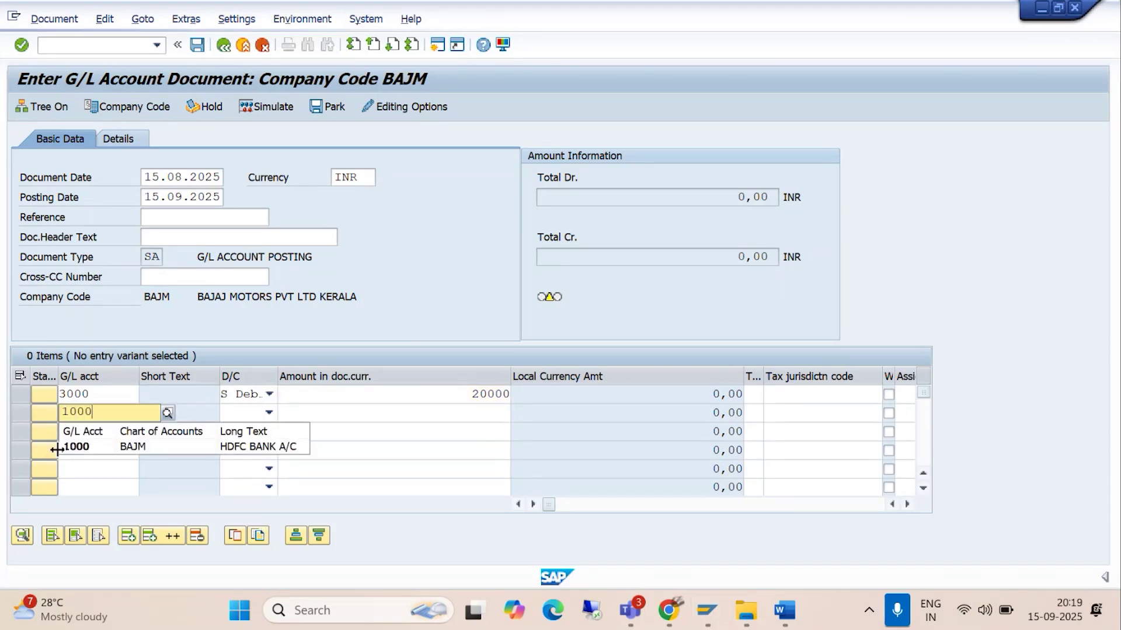
{"action": "left_click", "coordinate": [88, 448]}
{"action": "left_click", "coordinate": [269, 412]}
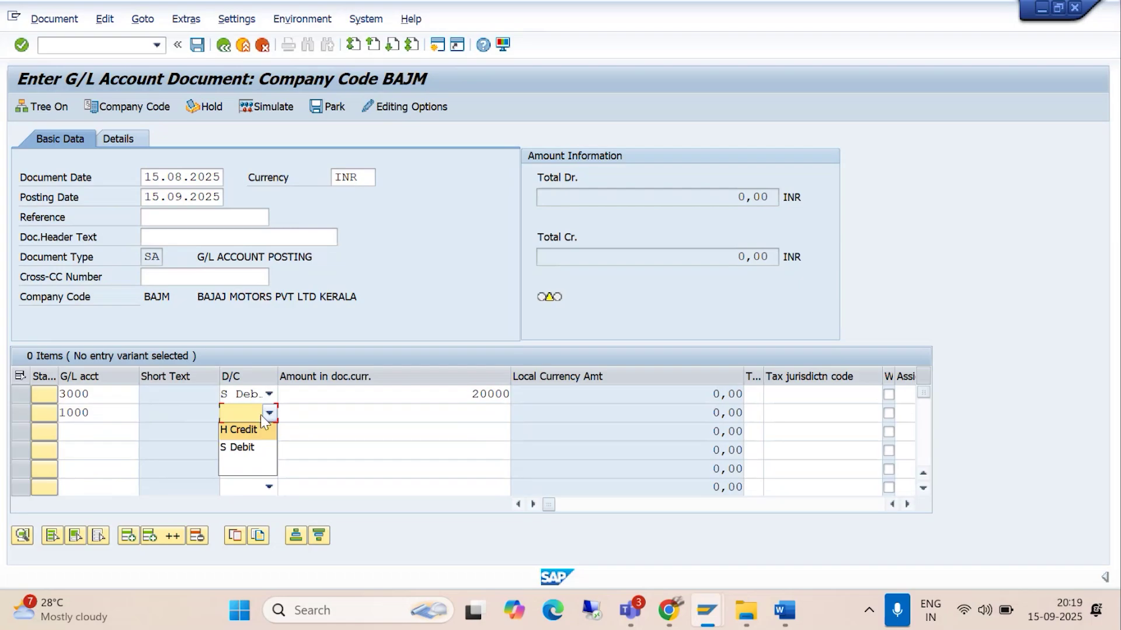
{"action": "left_click", "coordinate": [238, 429]}
{"action": "left_click", "coordinate": [479, 415]}
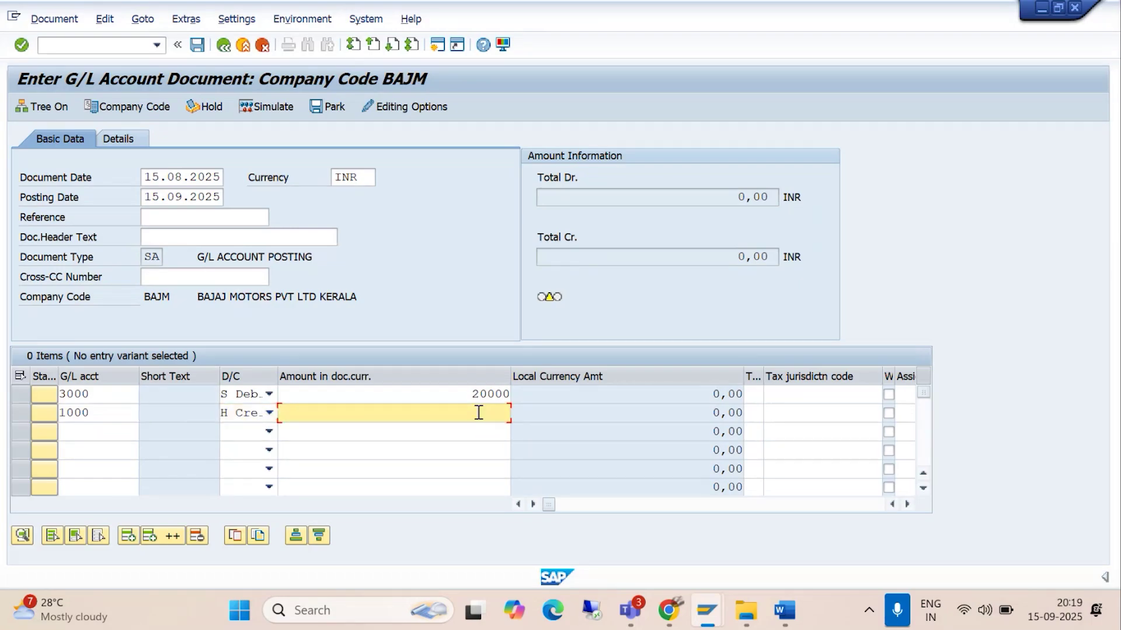
{"action": "type", "text": "2000"}
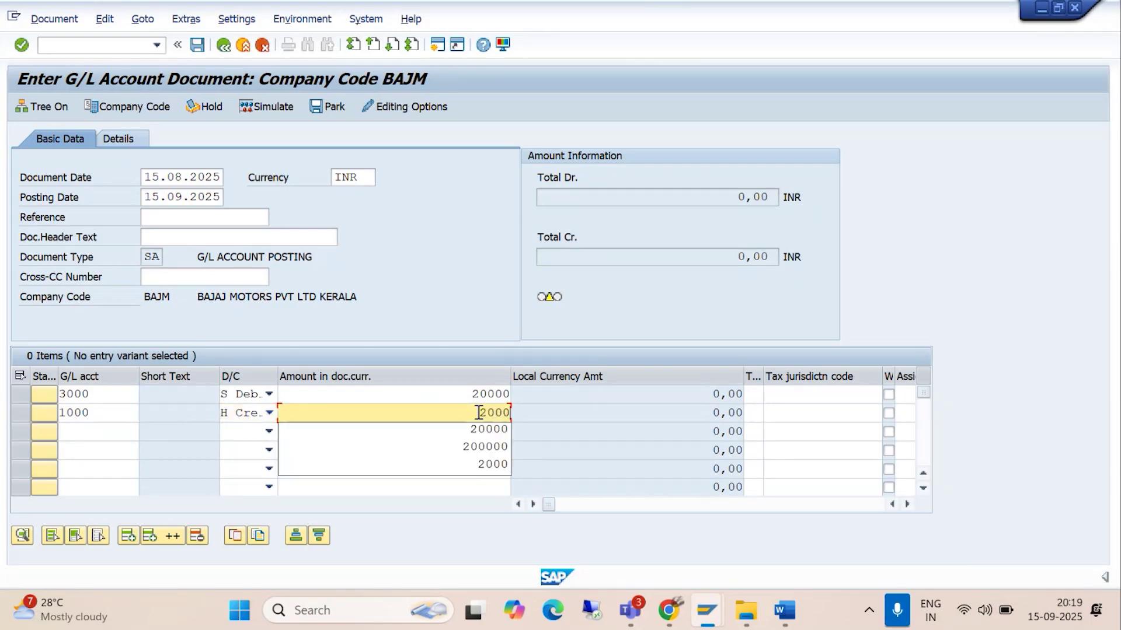
{"action": "type", "text": "0"}
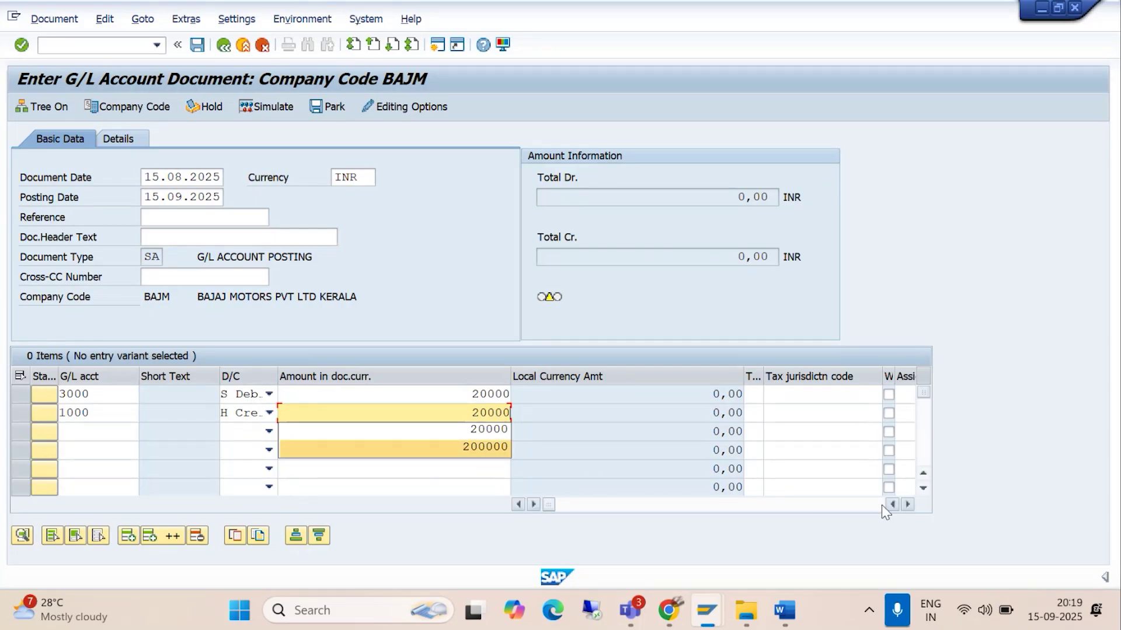
- Enter the text BEING AUDIT FEE PAID on both line items and validate the entry
{"action": "left_click", "coordinate": [908, 506]}
{"action": "left_click", "coordinate": [908, 506]}
{"action": "left_click", "coordinate": [908, 505]}
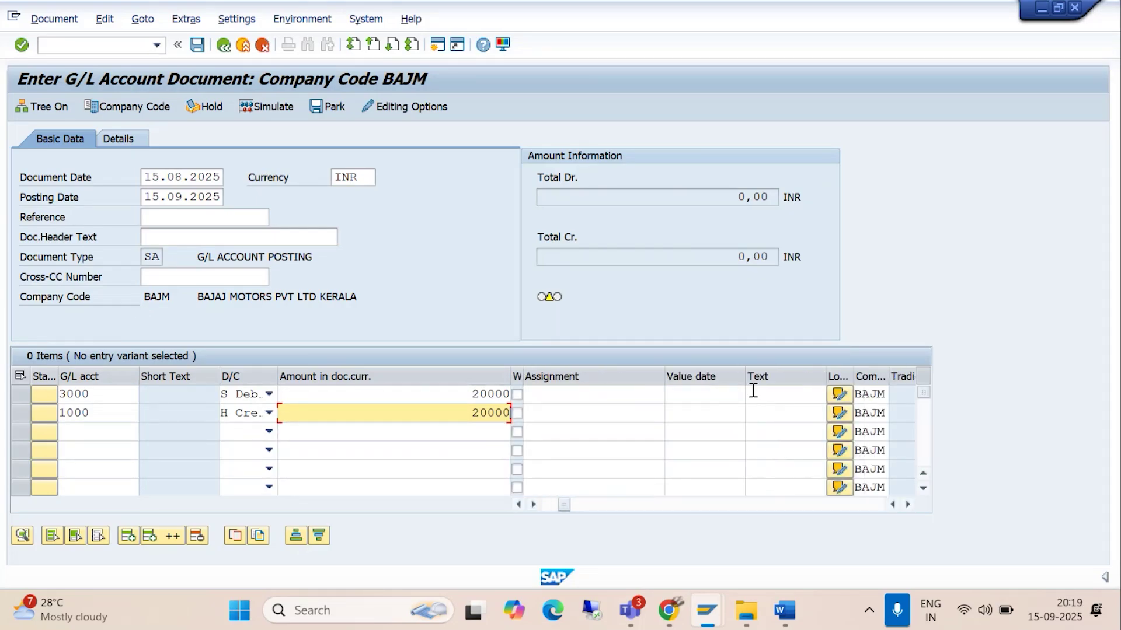
{"action": "left_click", "coordinate": [756, 392]}
{"action": "type", "text": "B"}
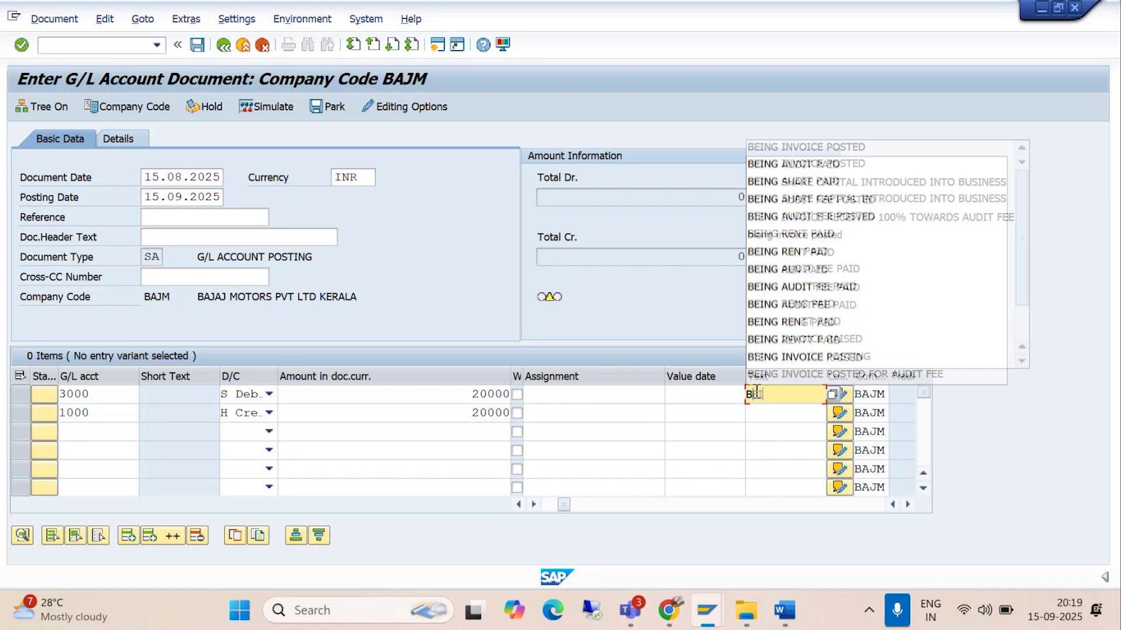
{"action": "type", "text": "EING AUDI"}
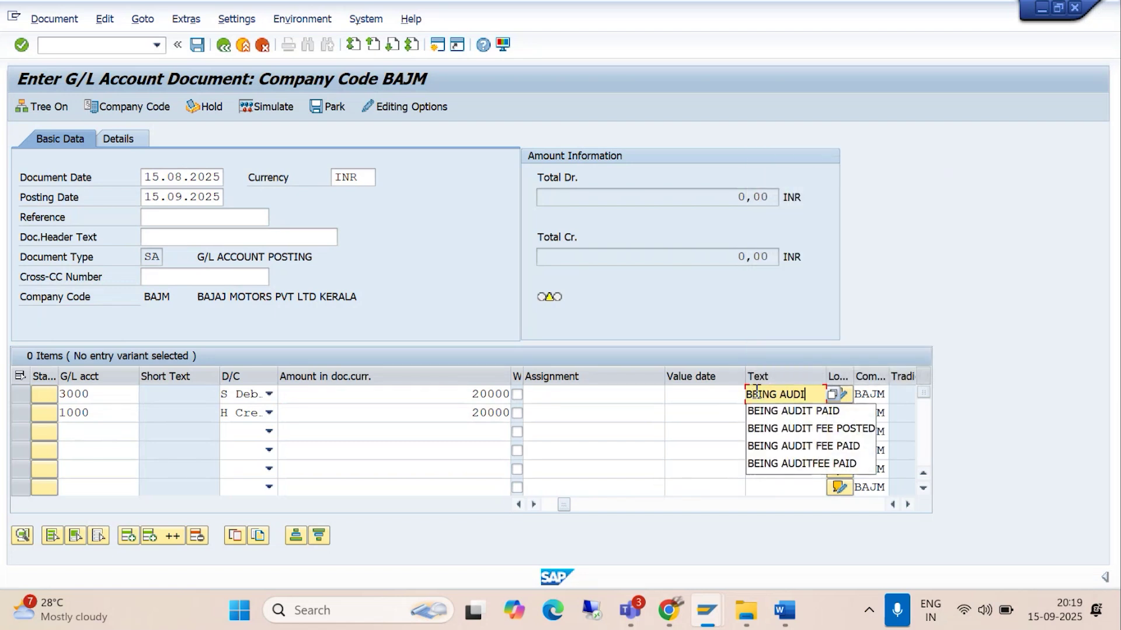
{"action": "type", "text": "T FEE PAID"}
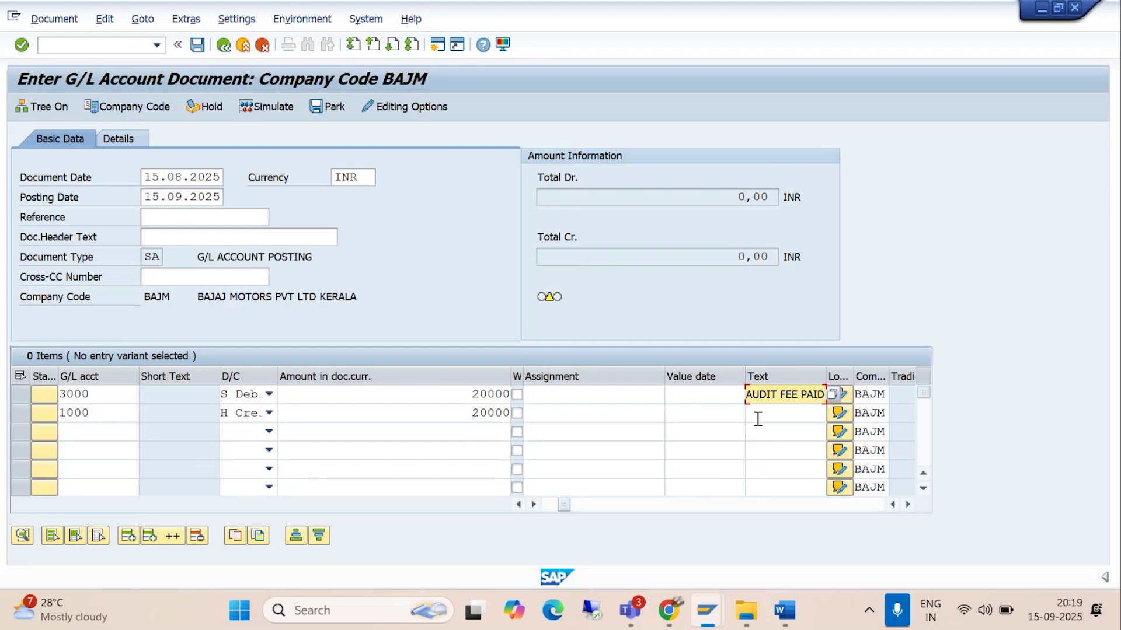
{"action": "left_click", "coordinate": [759, 413]}
{"action": "type", "text": "B"}
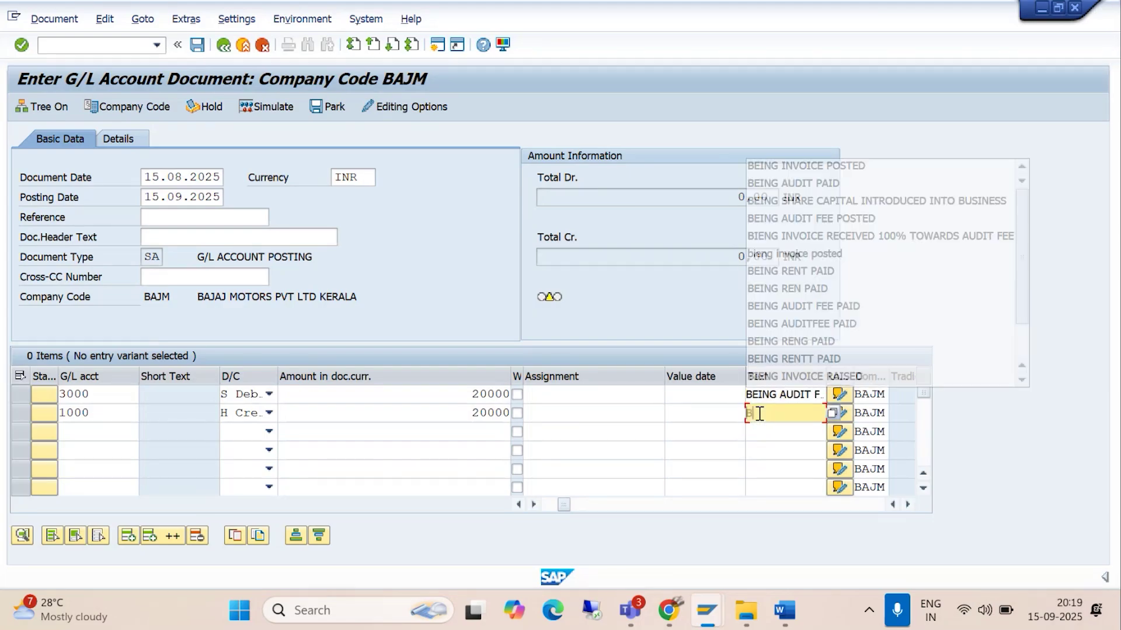
{"action": "type", "text": "EING AUDIT"}
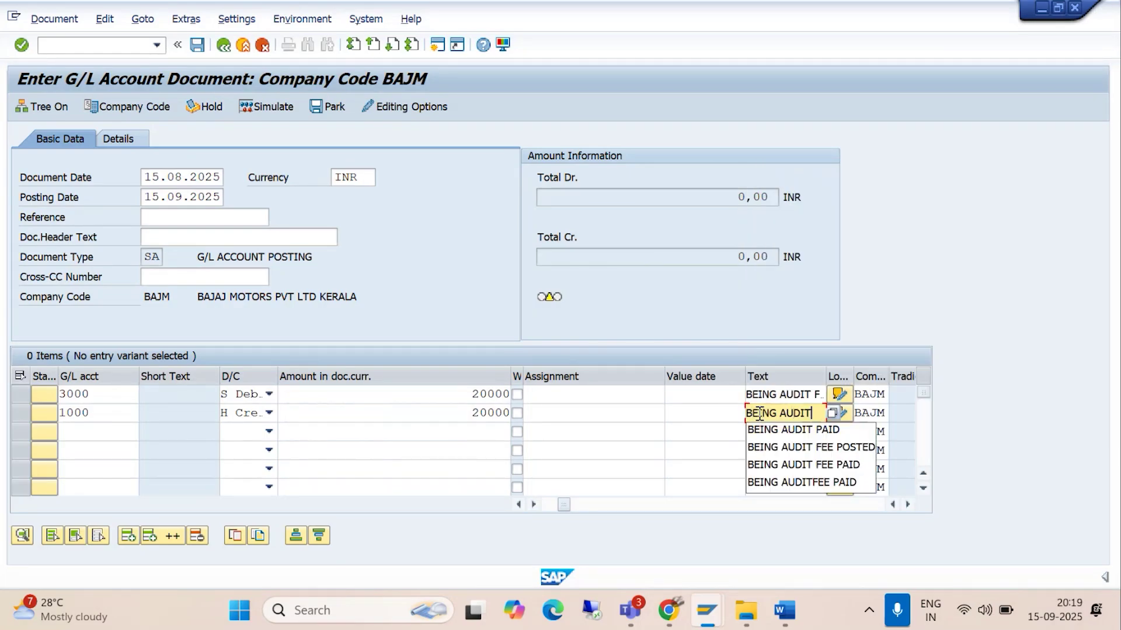
{"action": "type", "text": " FEE PAID"}
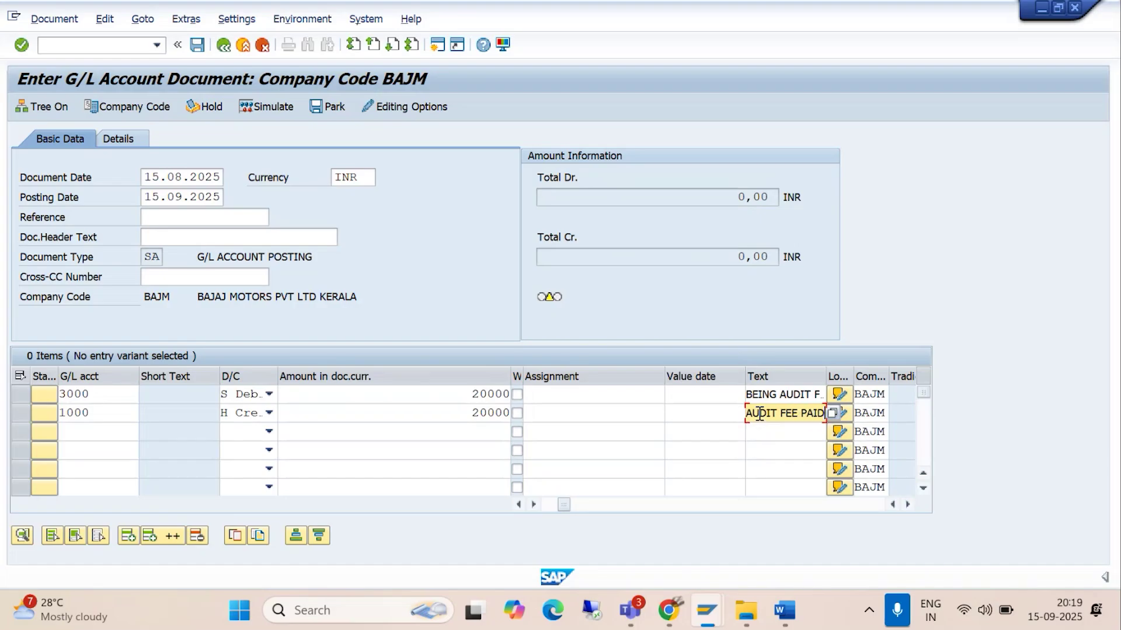
{"action": "key", "text": "Return"}
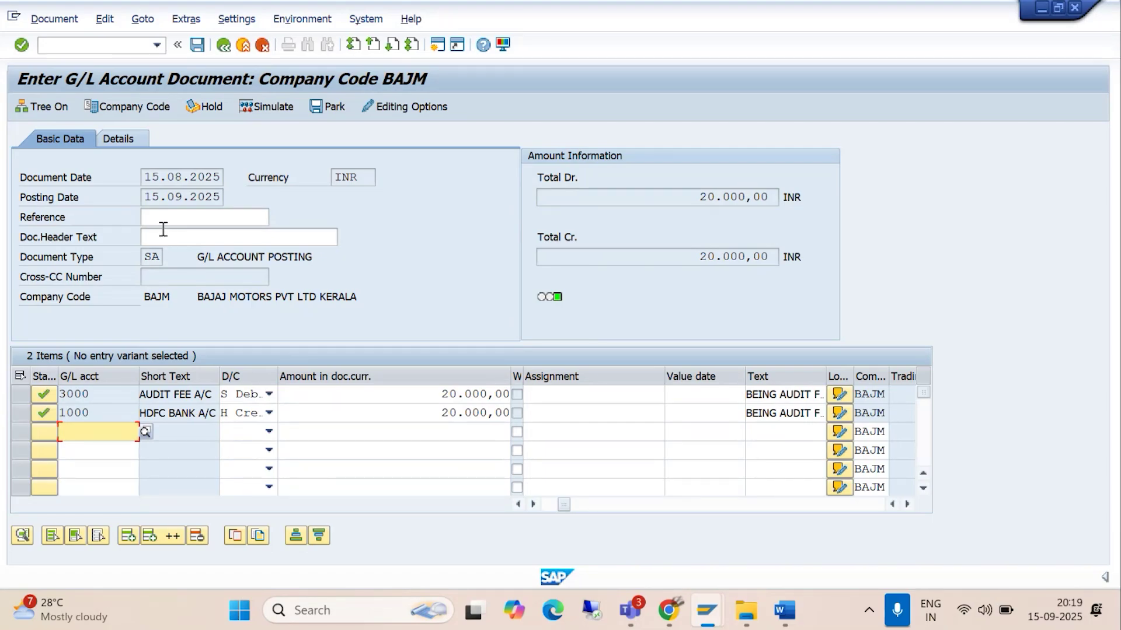
- Hold the audit fee document under temporary document number 12345, checking the hold instructions in the Word guide before returning to SAP
{"action": "left_click", "coordinate": [211, 109]}
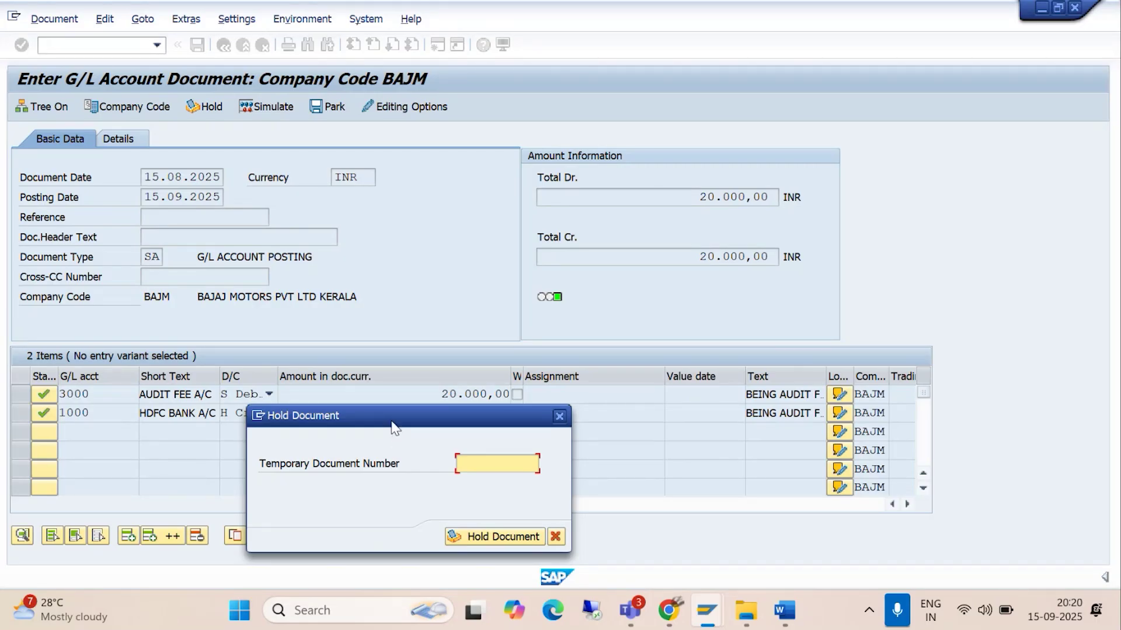
{"action": "type", "text": "12345"}
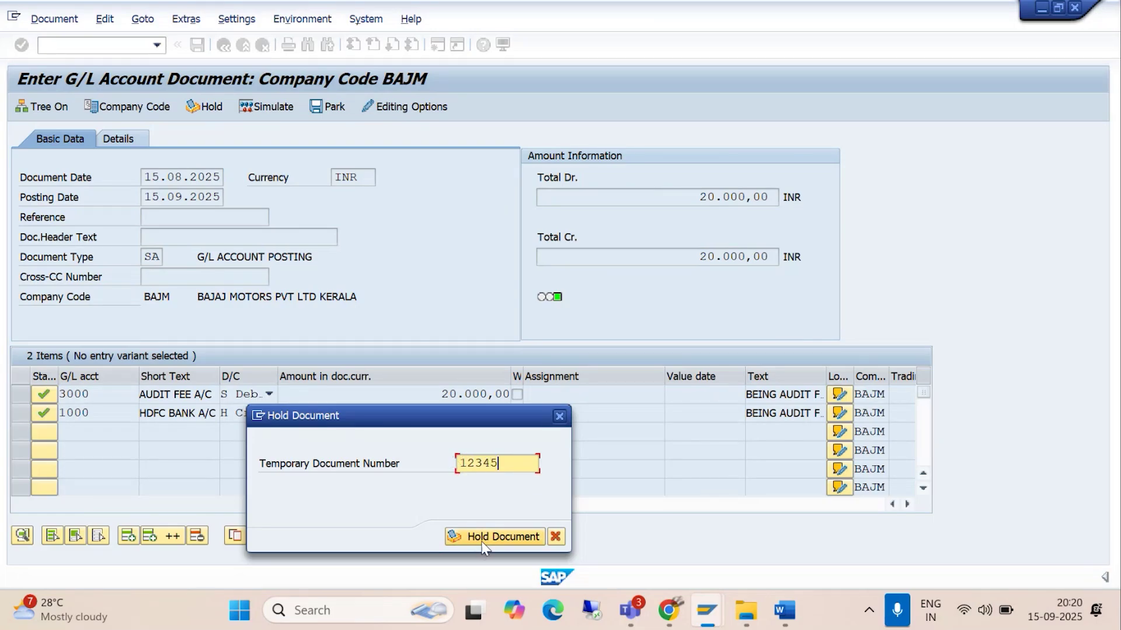
{"action": "left_click", "coordinate": [780, 614]}
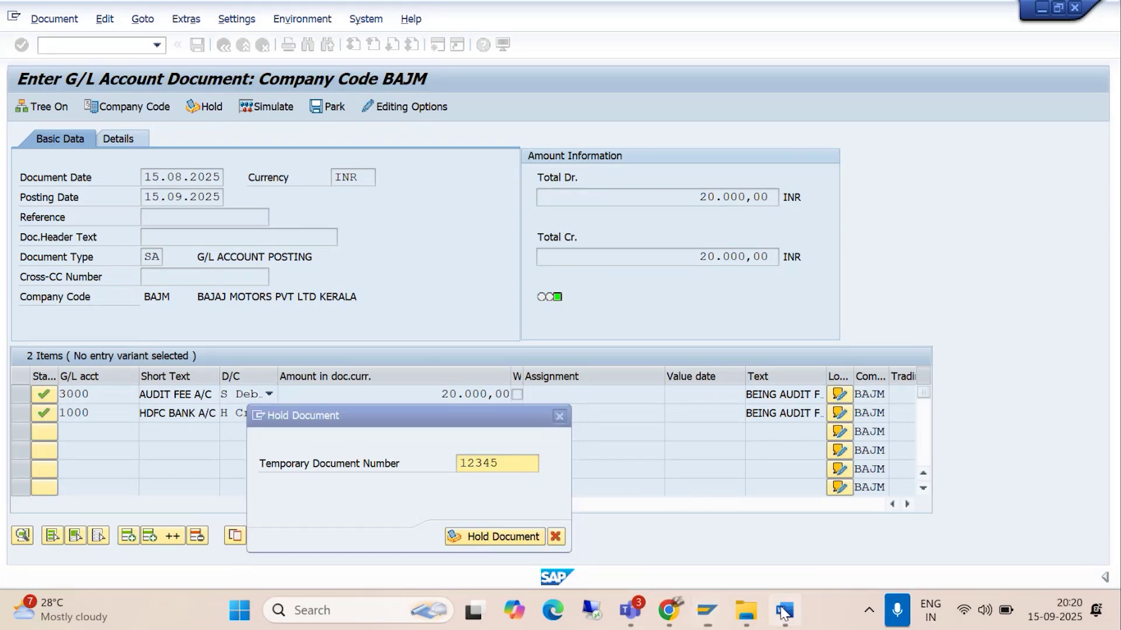
{"action": "scroll", "coordinate": [440, 411], "scroll_direction": "down", "scroll_amount": 10}
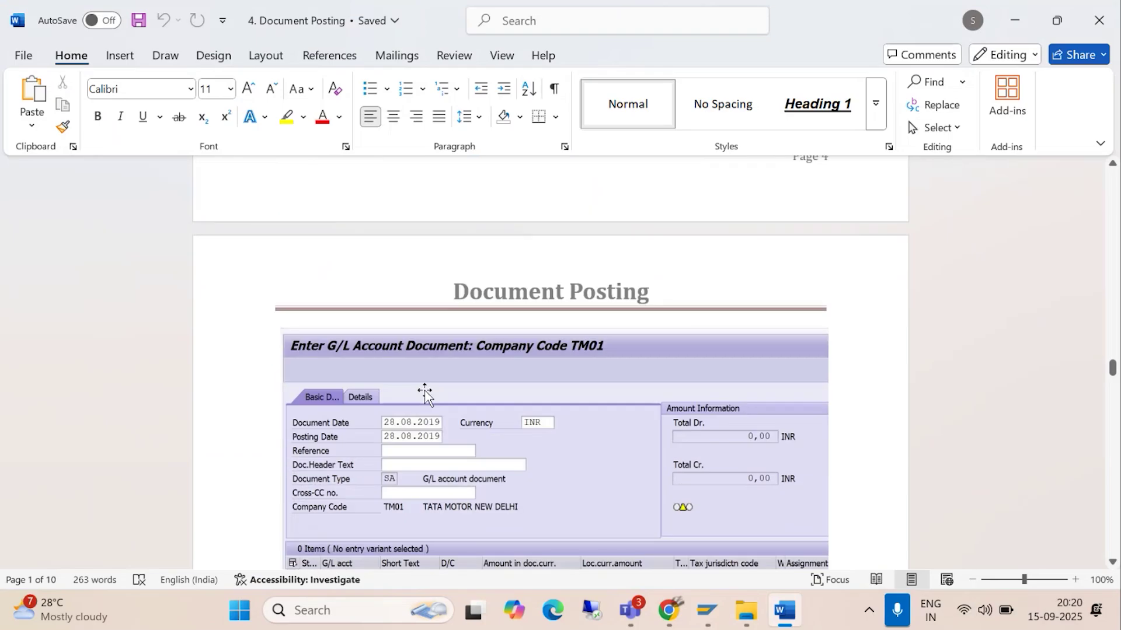
{"action": "scroll", "coordinate": [426, 392], "scroll_direction": "down", "scroll_amount": 6}
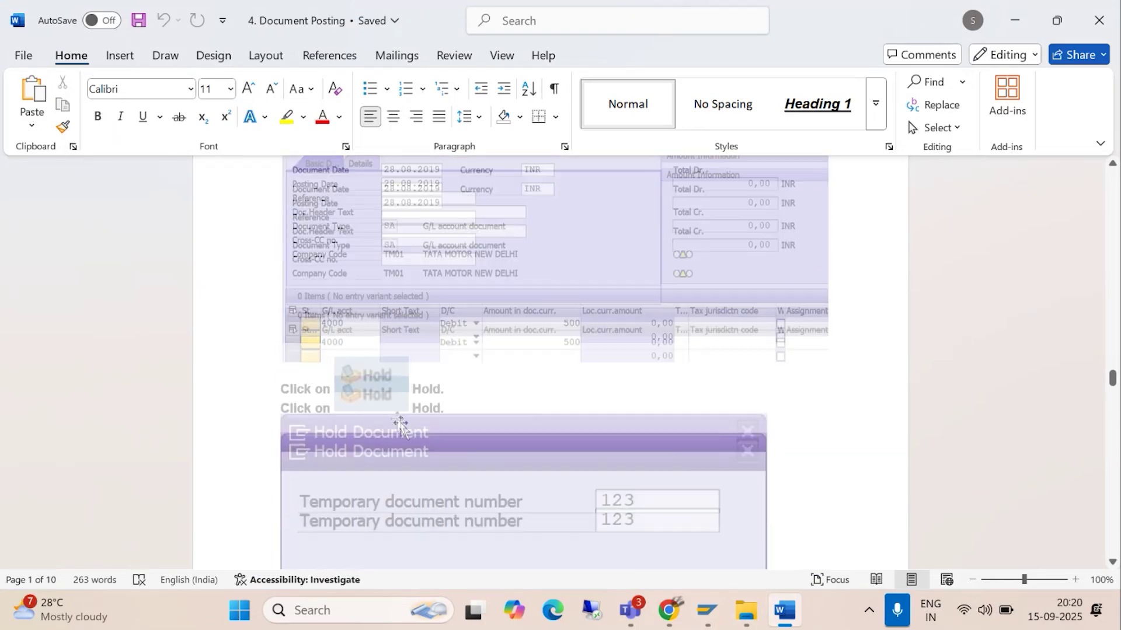
{"action": "scroll", "coordinate": [533, 381], "scroll_direction": "down", "scroll_amount": 3}
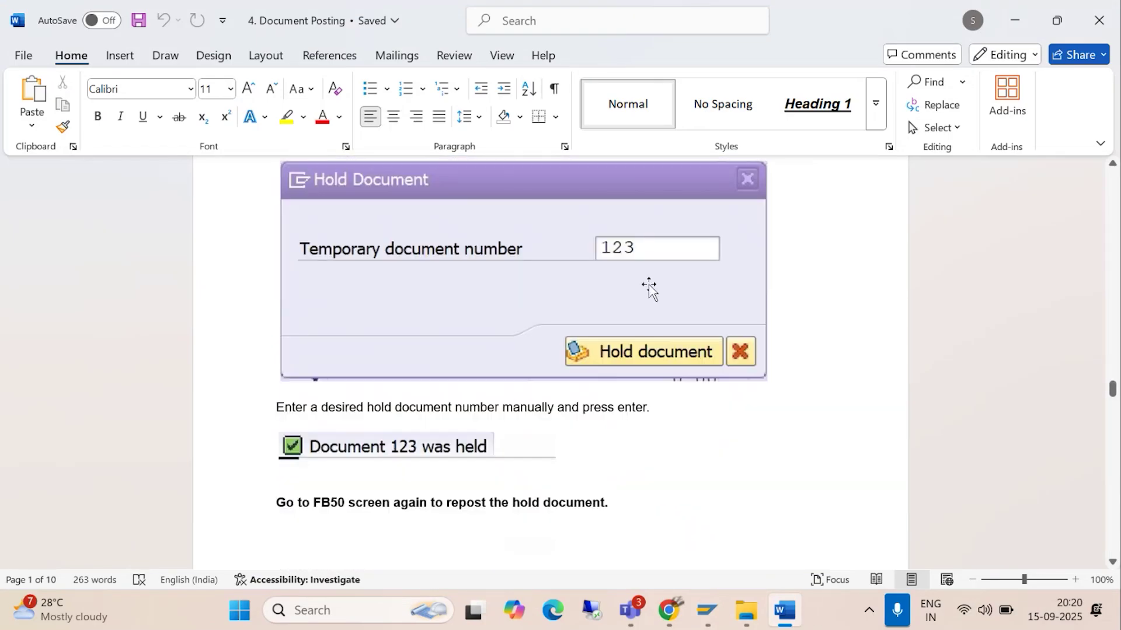
{"action": "scroll", "coordinate": [500, 346], "scroll_direction": "down", "scroll_amount": 4}
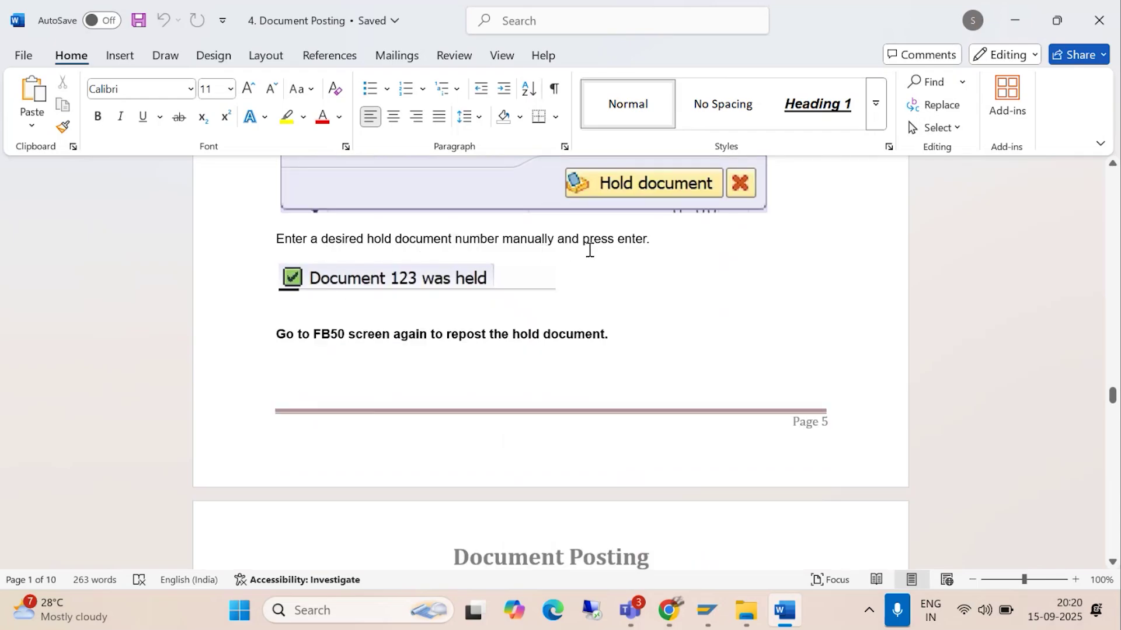
{"action": "left_click", "coordinate": [707, 610]}
{"action": "mouse_move", "coordinate": [892, 504]}
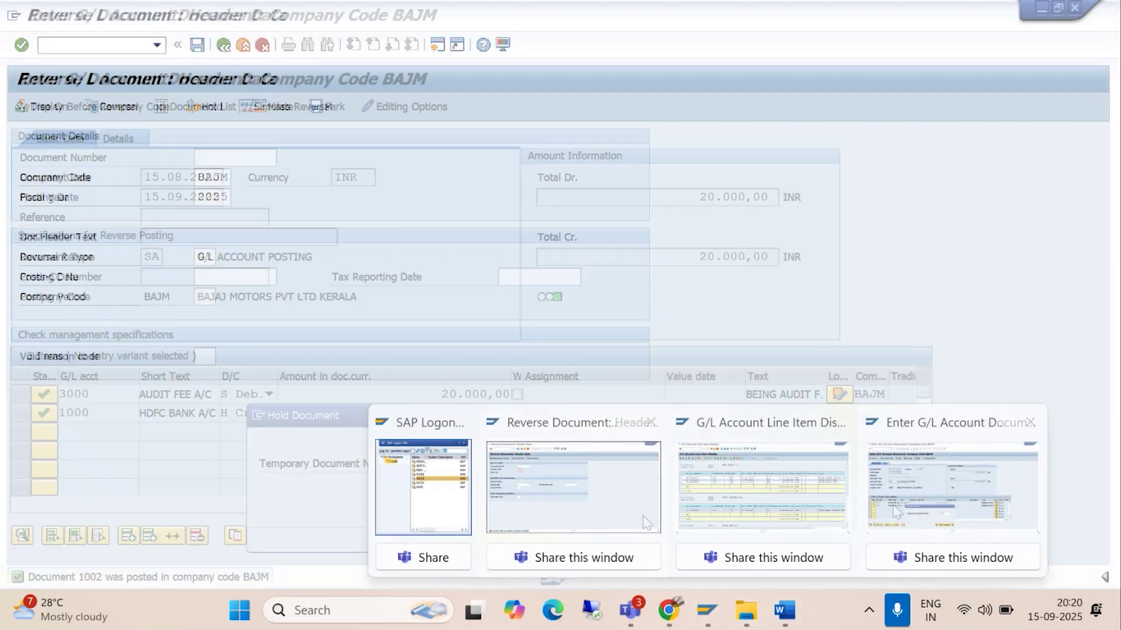
{"action": "left_click", "coordinate": [891, 504]}
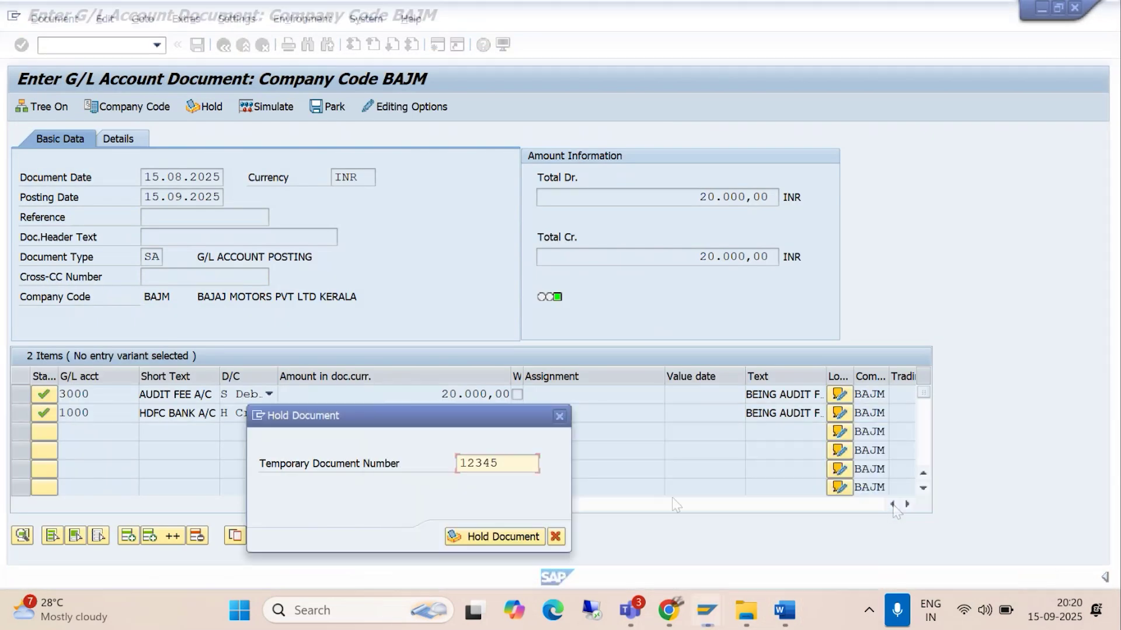
{"action": "left_click", "coordinate": [482, 537]}
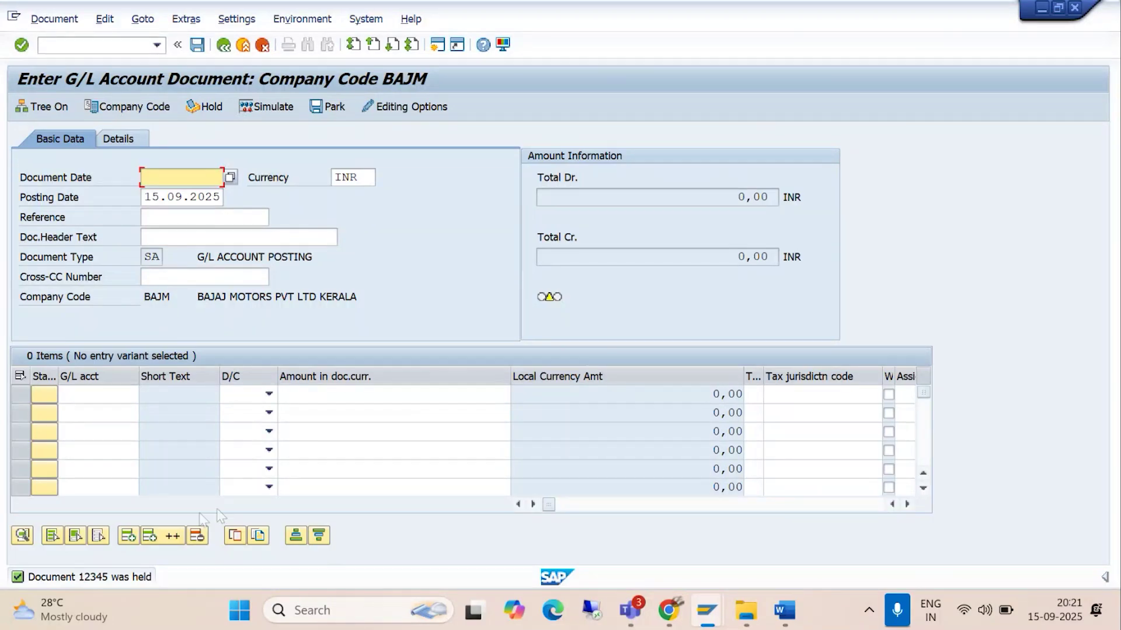
- Check in the Word guide how to select a held document, then retrieve held document 12345 in SAP's G/L document entry
{"action": "left_click", "coordinate": [787, 612]}
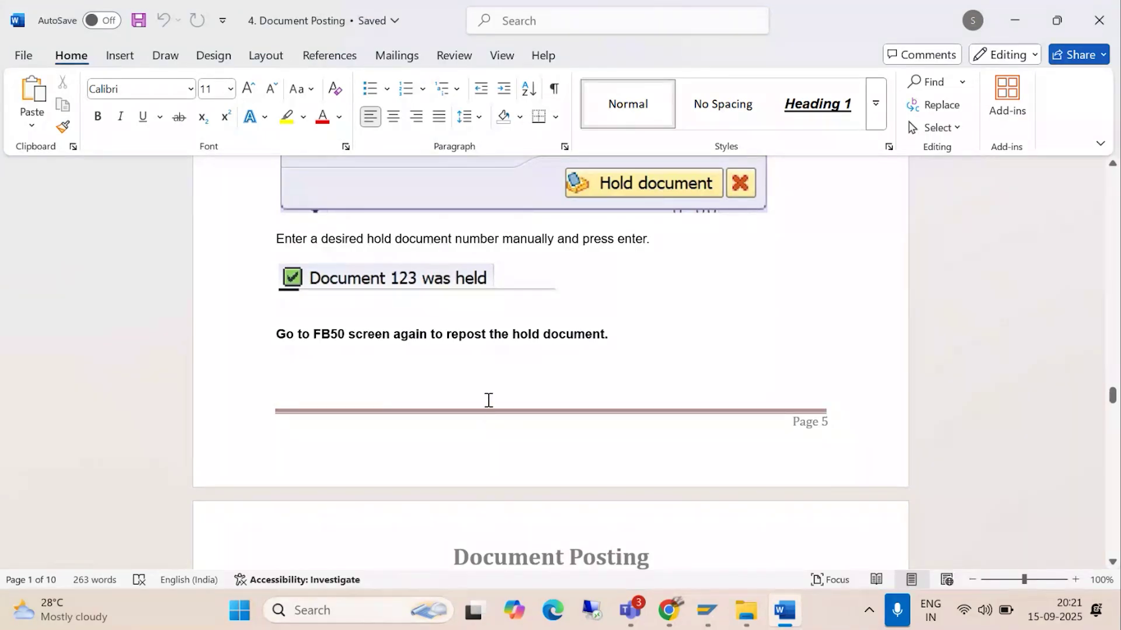
{"action": "scroll", "coordinate": [485, 393], "scroll_direction": "down", "scroll_amount": 3}
{"action": "scroll", "coordinate": [485, 392], "scroll_direction": "down", "scroll_amount": 3}
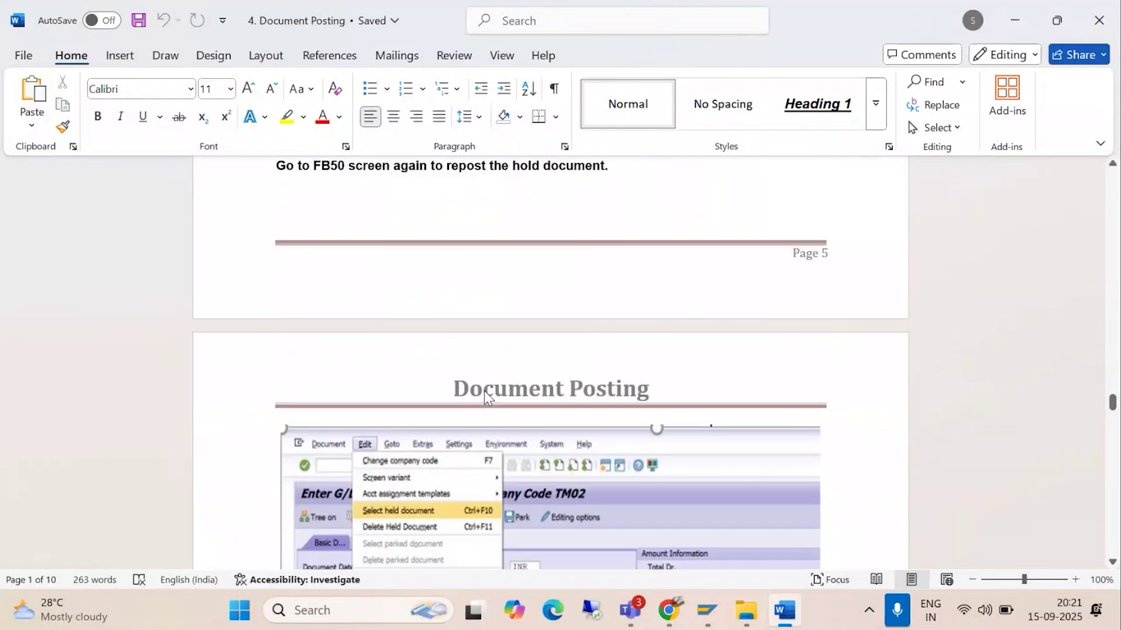
{"action": "scroll", "coordinate": [483, 391], "scroll_direction": "down", "scroll_amount": 1}
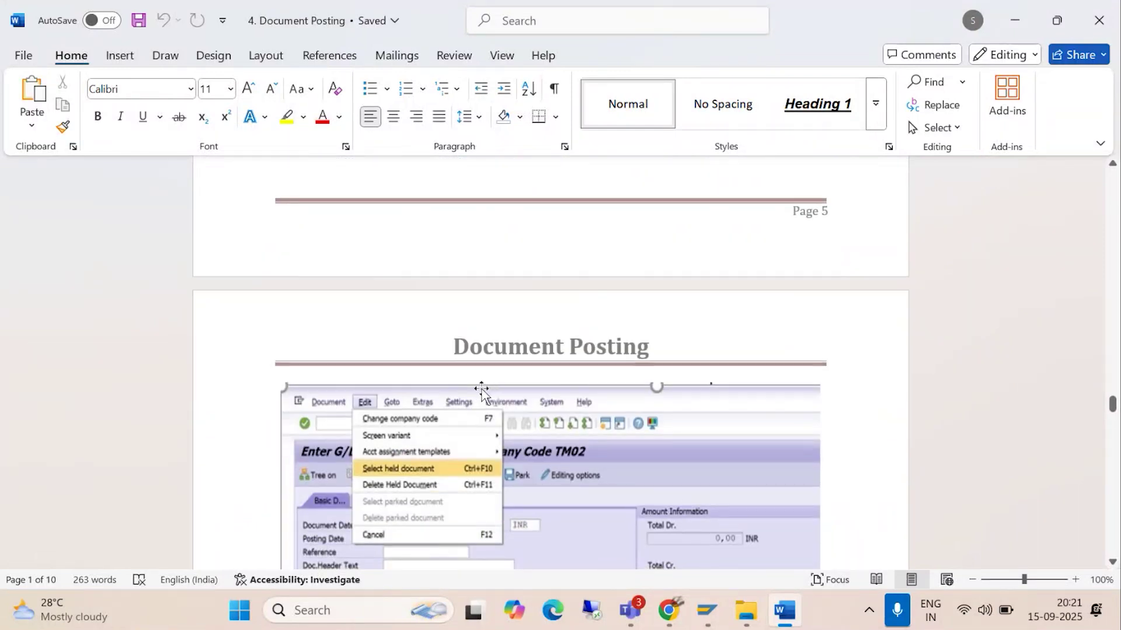
{"action": "scroll", "coordinate": [481, 390], "scroll_direction": "down", "scroll_amount": 2}
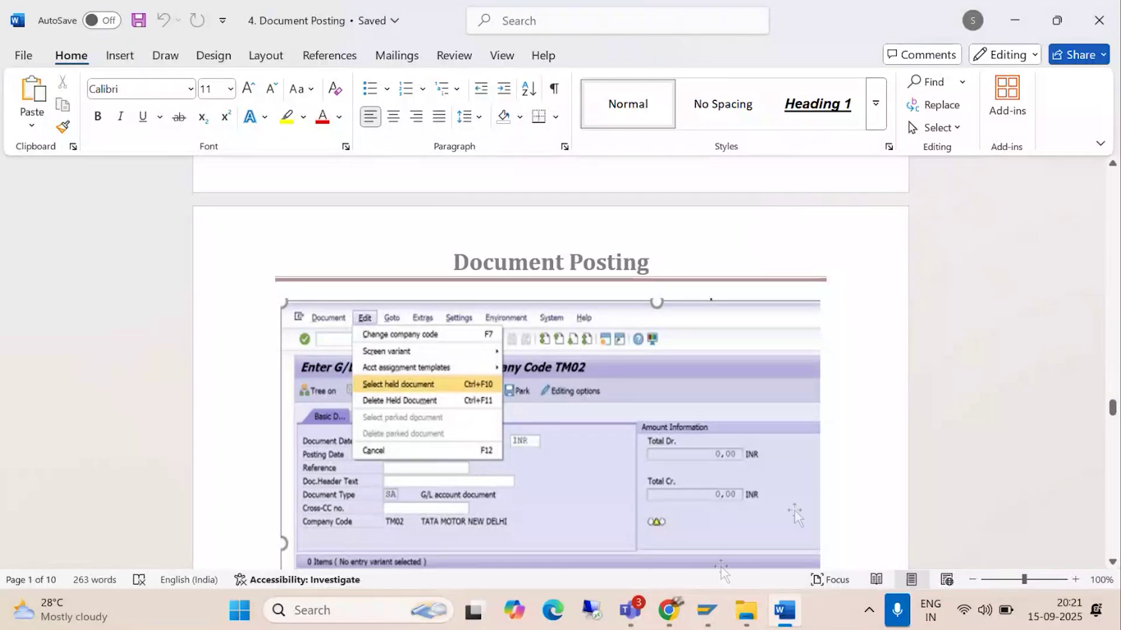
{"action": "mouse_move", "coordinate": [707, 610]}
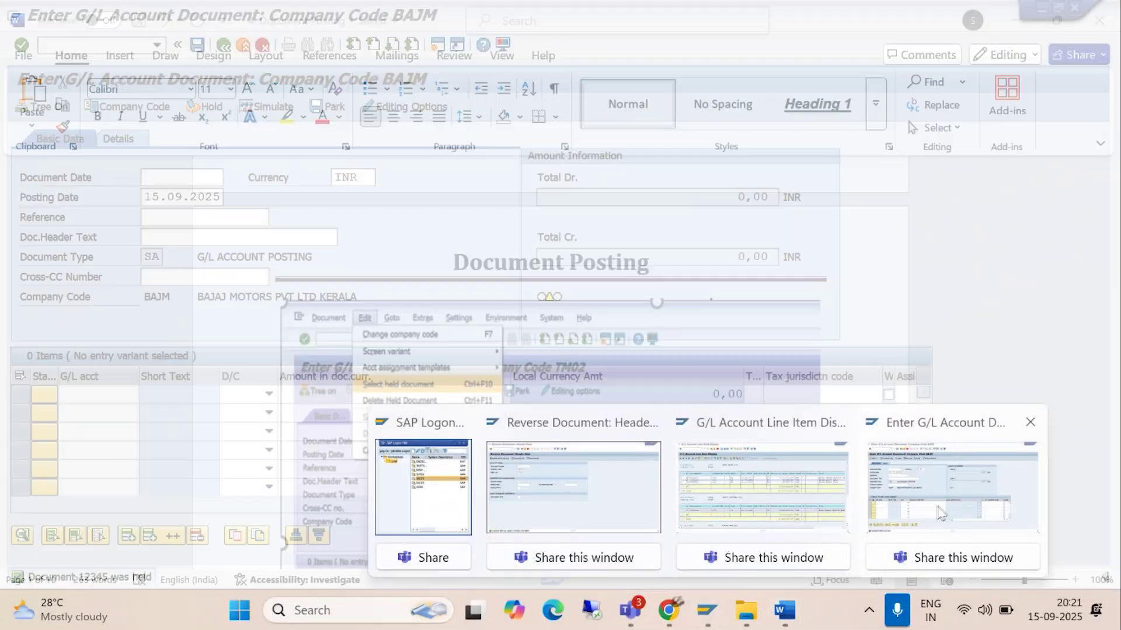
{"action": "left_click", "coordinate": [940, 513]}
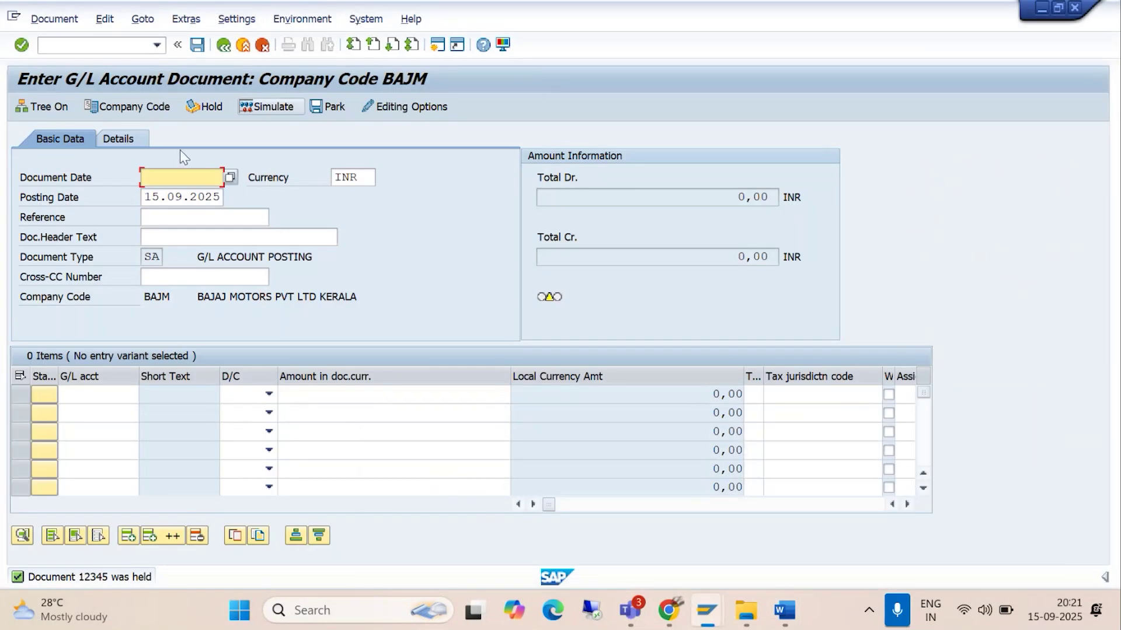
{"action": "left_click", "coordinate": [105, 20]}
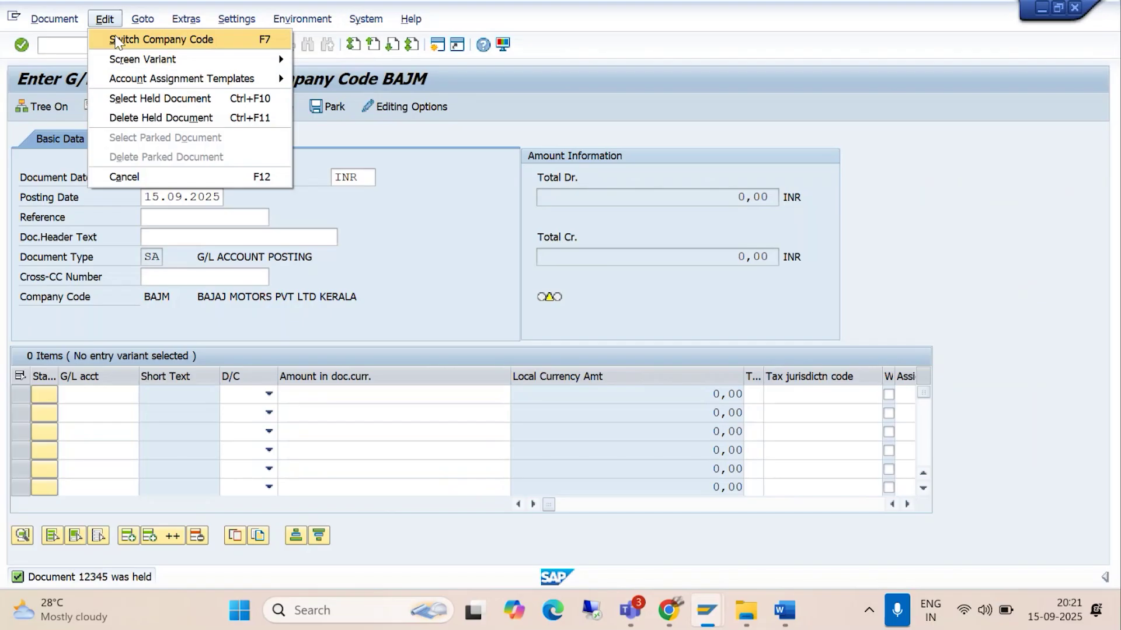
{"action": "left_click", "coordinate": [160, 98]}
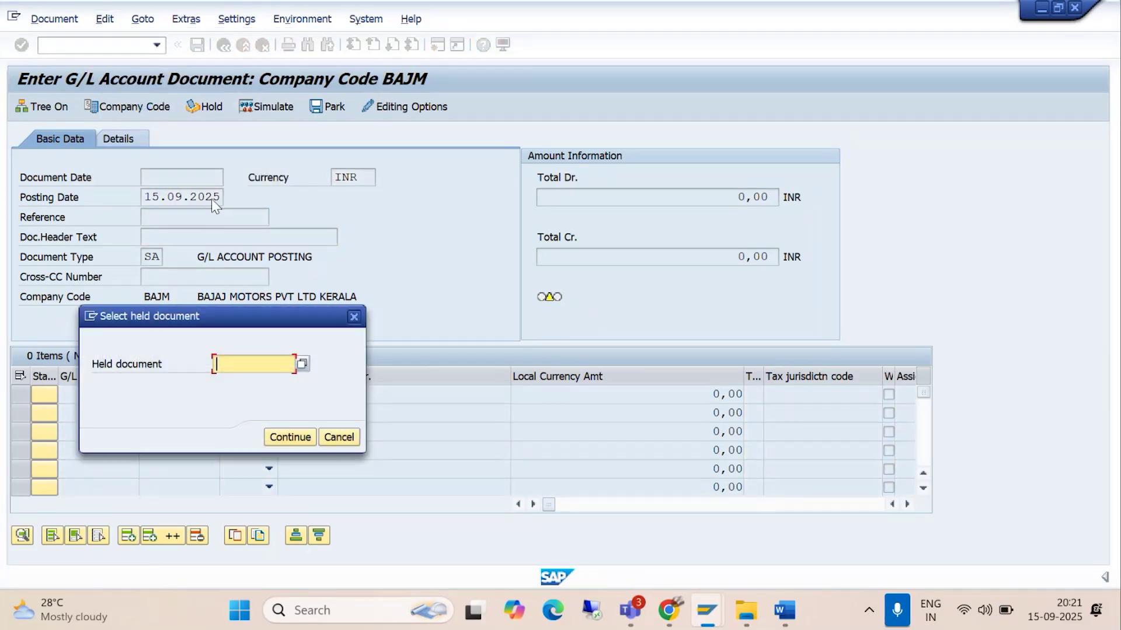
{"action": "type", "text": "12345"}
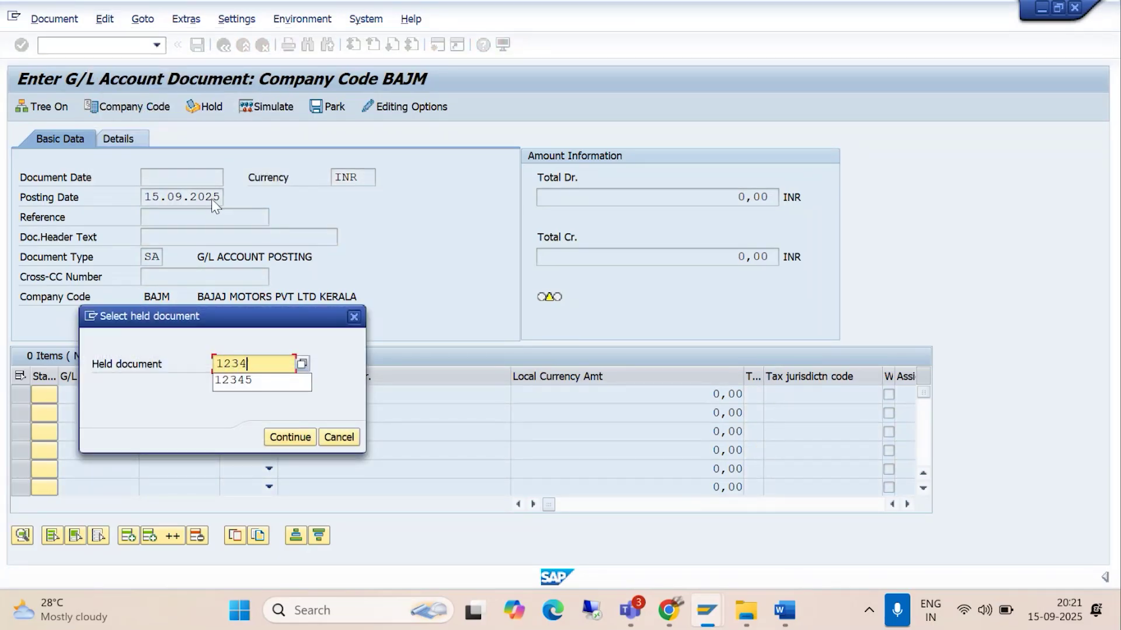
{"action": "left_click", "coordinate": [284, 438]}
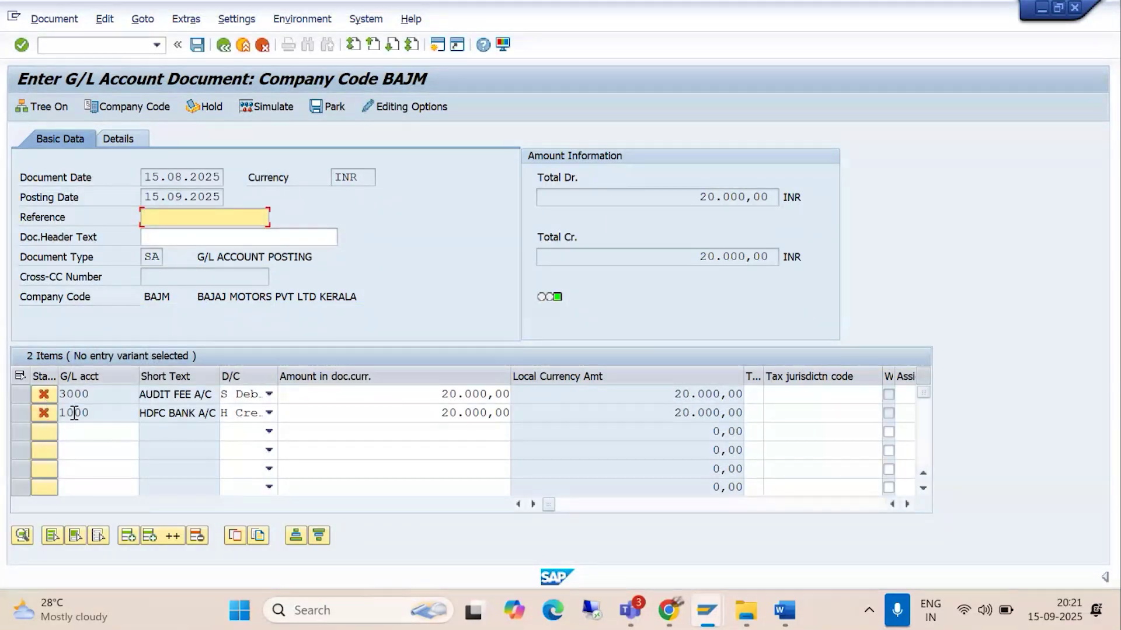
- Enter AUDIT FEE as the document header text and validate the document
{"action": "left_click", "coordinate": [164, 239]}
{"action": "type", "text": "AUDIT G"}
{"action": "key", "text": "BackSpace"}
{"action": "type", "text": "FEE"}
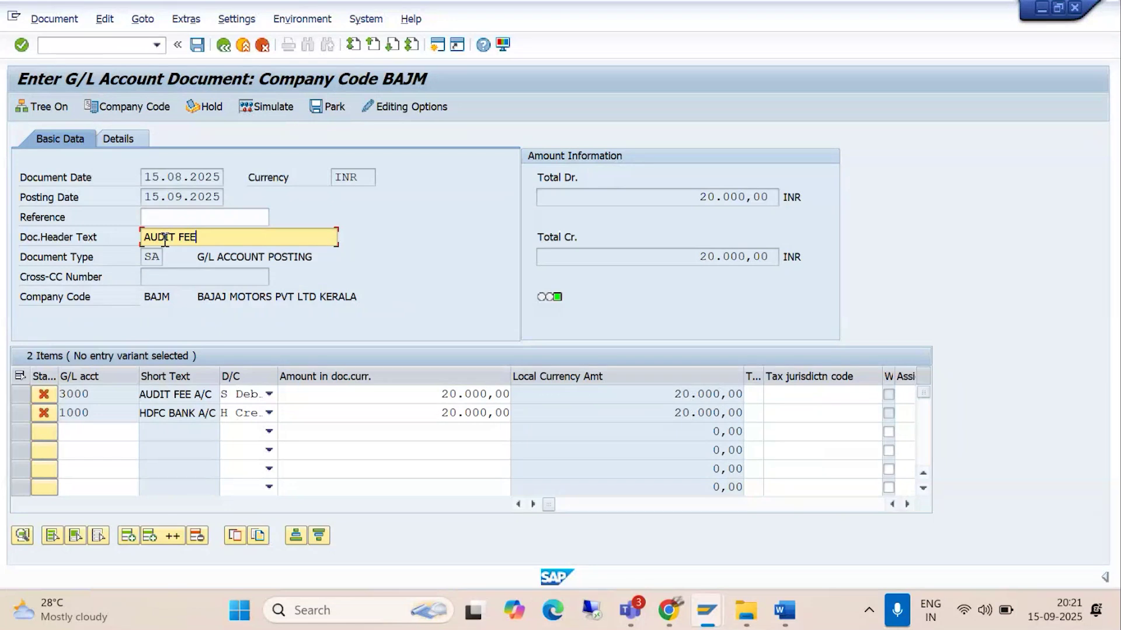
{"action": "key", "text": "Return"}
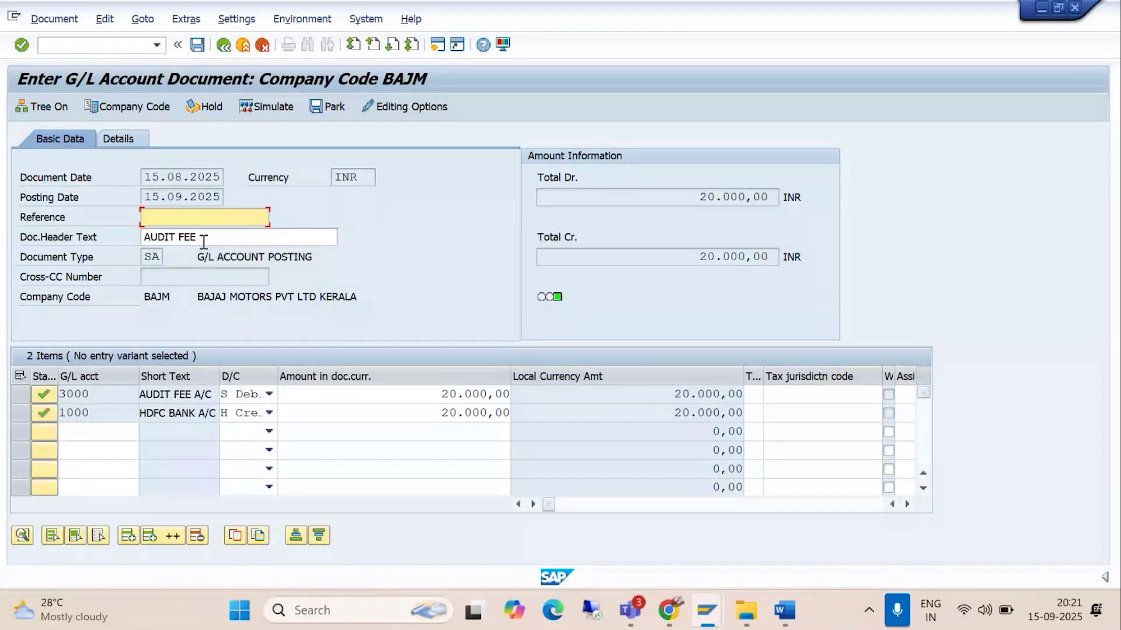
- Check the remaining held-document instructions in the Word guide, then return to SAP and post the audit fee document
{"action": "left_click", "coordinate": [784, 611]}
{"action": "scroll", "coordinate": [491, 425], "scroll_direction": "down", "scroll_amount": 2}
{"action": "scroll", "coordinate": [490, 425], "scroll_direction": "down", "scroll_amount": 10}
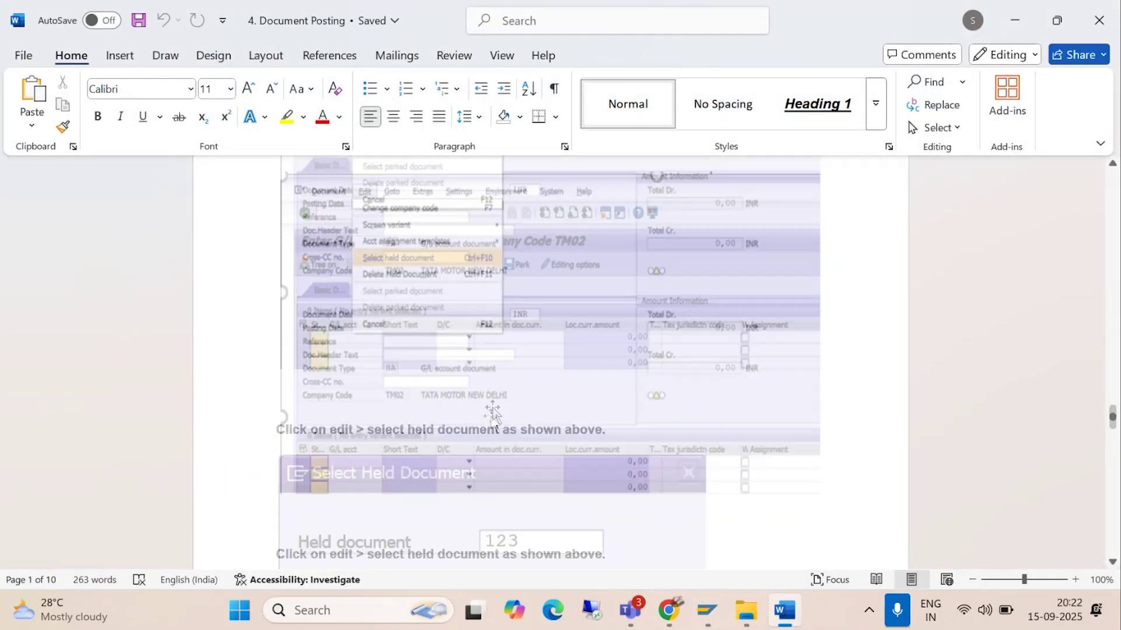
{"action": "scroll", "coordinate": [490, 407], "scroll_direction": "down", "scroll_amount": 8}
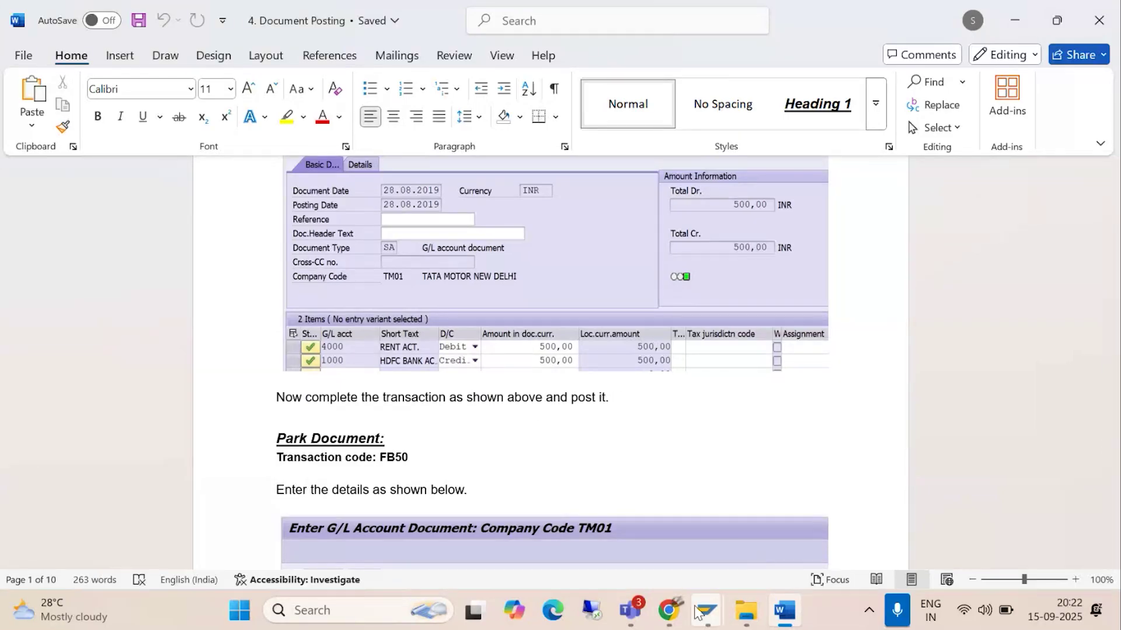
{"action": "mouse_move", "coordinate": [706, 610]}
{"action": "left_click", "coordinate": [948, 524]}
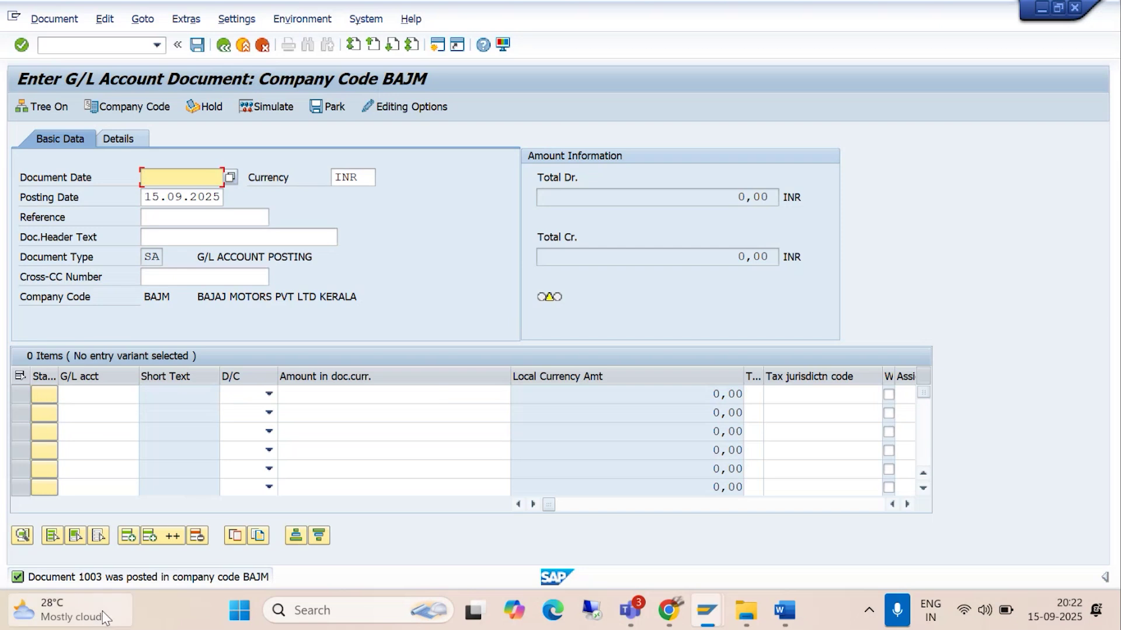
{"action": "mouse_move", "coordinate": [103, 611]}
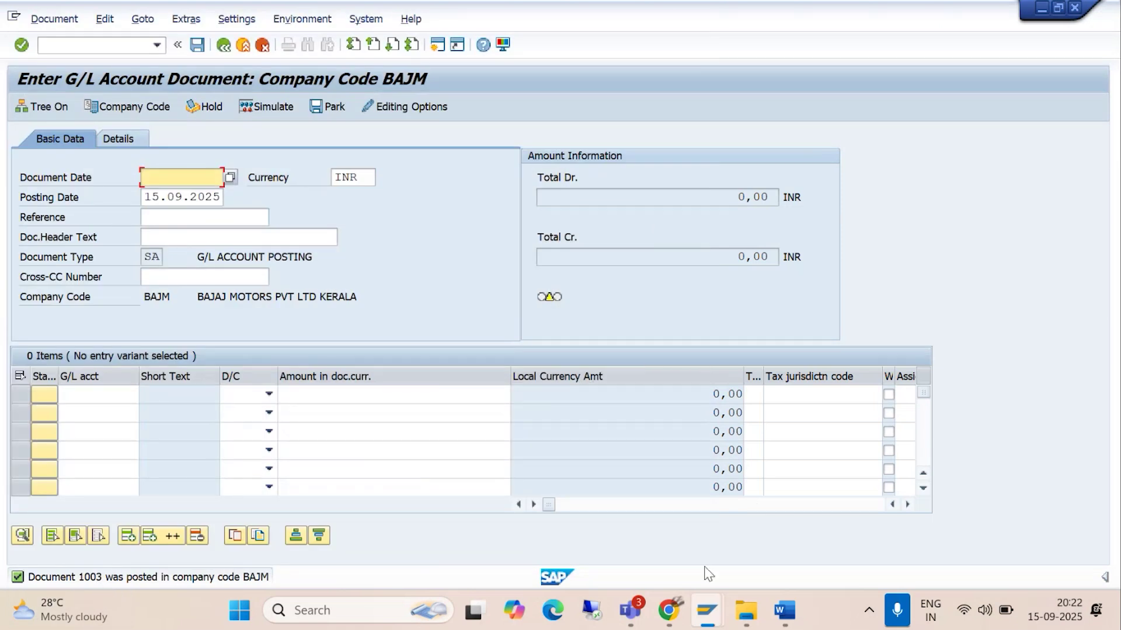
- Refresh the G/L account line items of company code BAJM to check the posting, and minimize the line item display
{"action": "mouse_move", "coordinate": [703, 617]}
{"action": "left_click", "coordinate": [739, 525]}
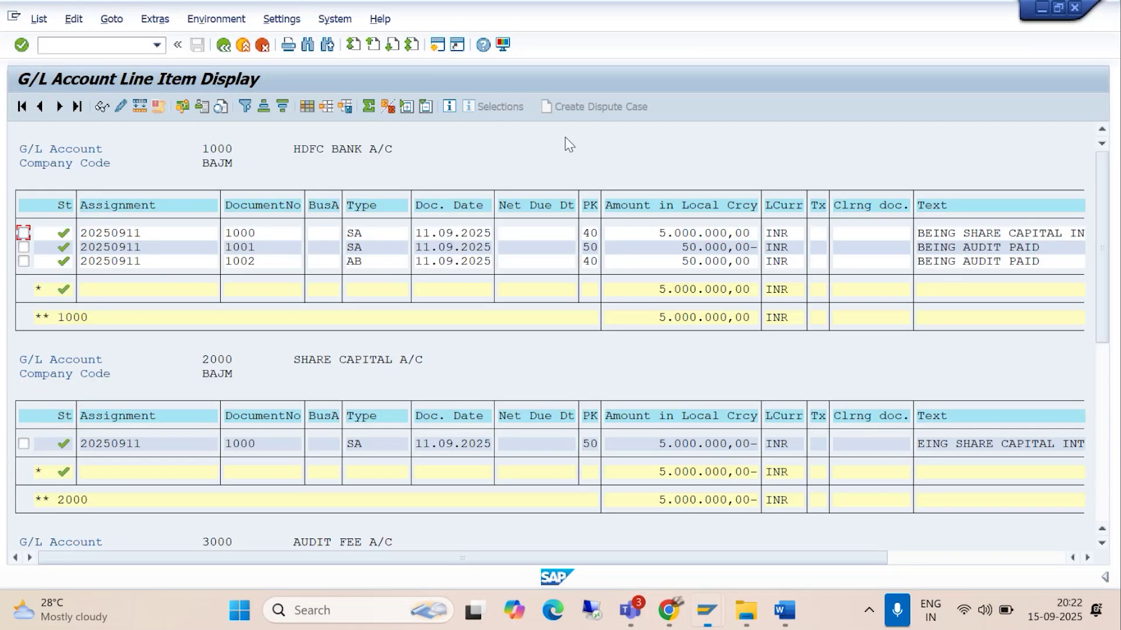
{"action": "left_click", "coordinate": [51, 21]}
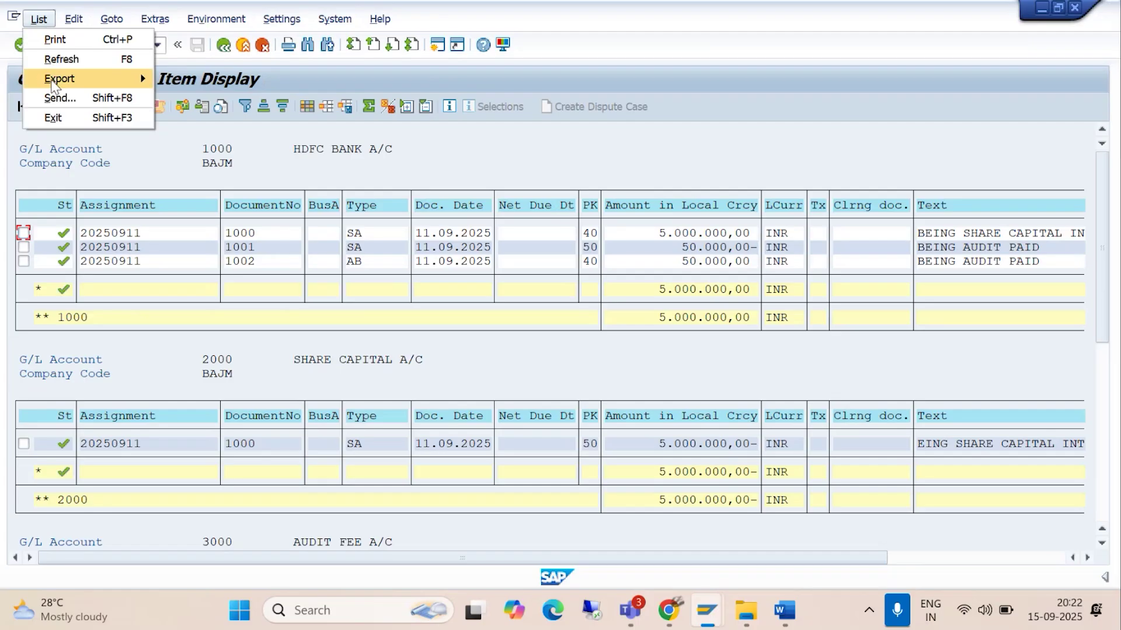
{"action": "left_click", "coordinate": [53, 61]}
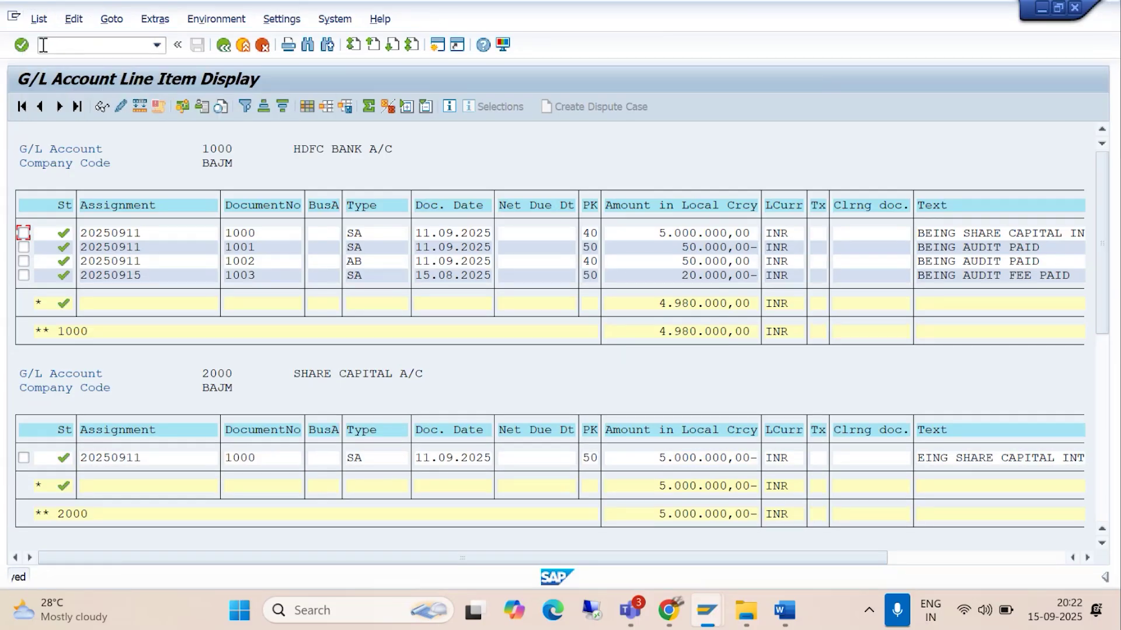
{"action": "left_click", "coordinate": [1043, 8]}
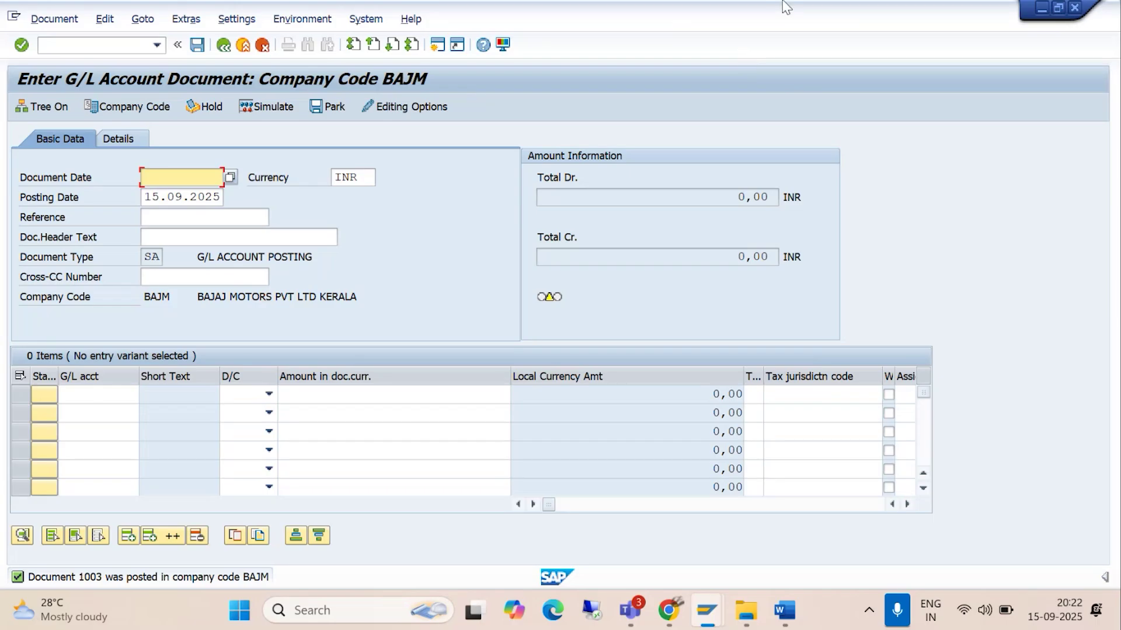
{"action": "left_click", "coordinate": [630, 608]}
{"action": "left_click", "coordinate": [625, 527]}
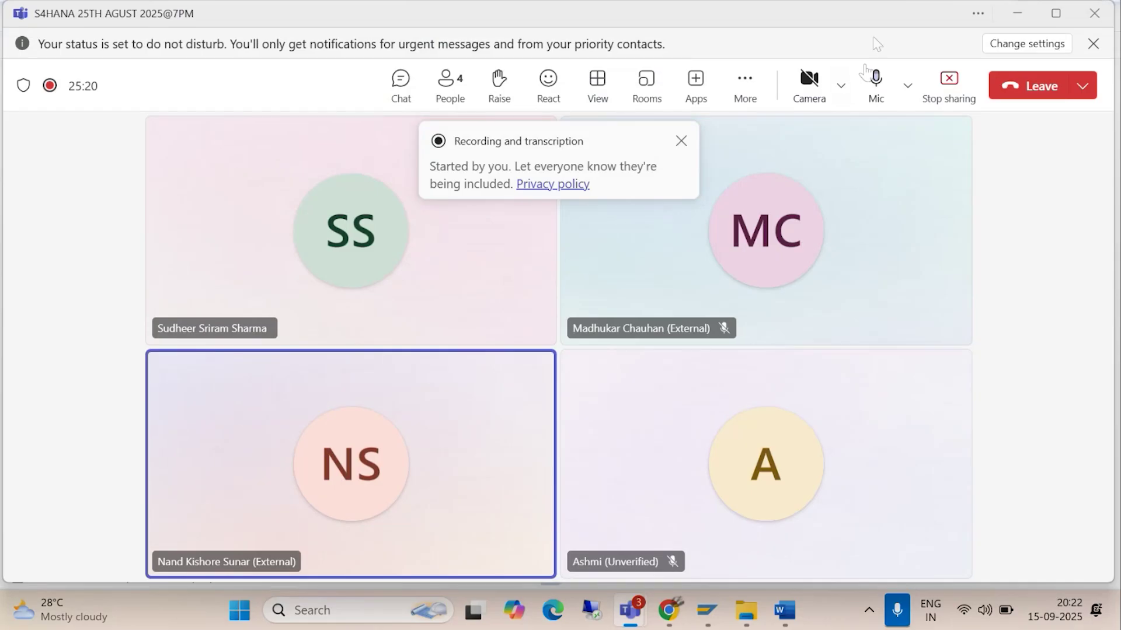
{"action": "left_click", "coordinate": [877, 86]}
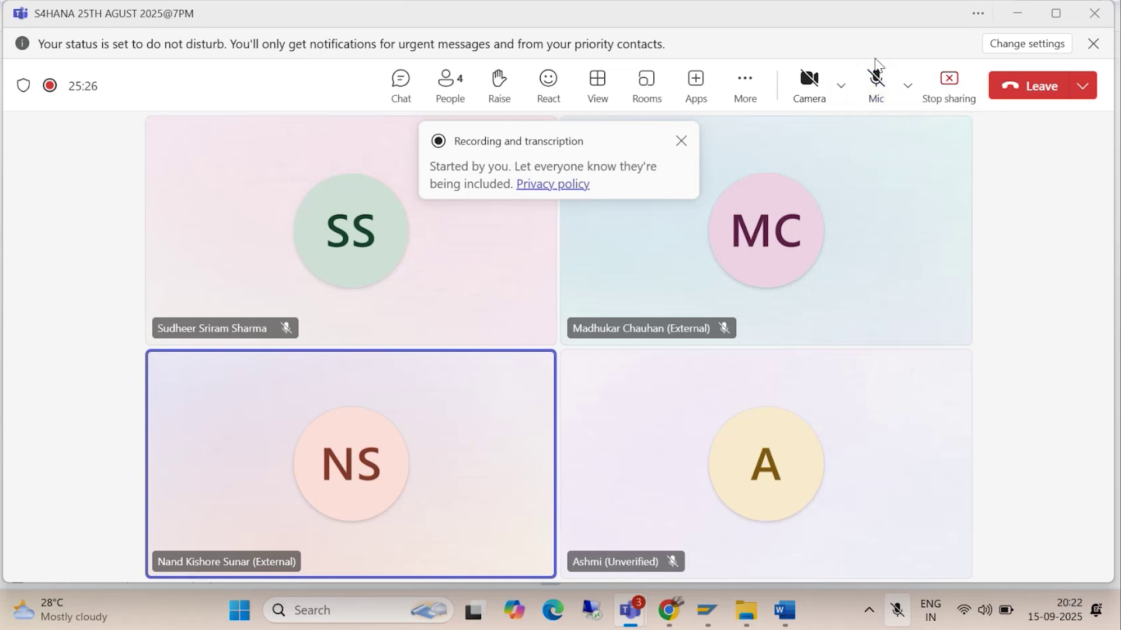
{"action": "left_click", "coordinate": [875, 81]}
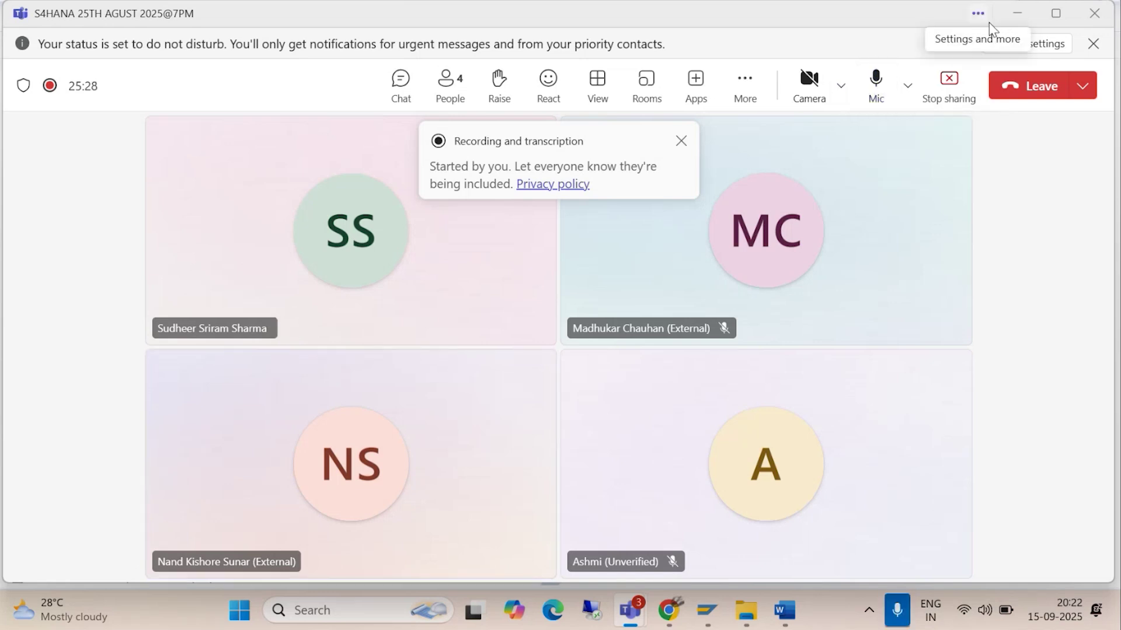
{"action": "left_click", "coordinate": [1020, 16]}
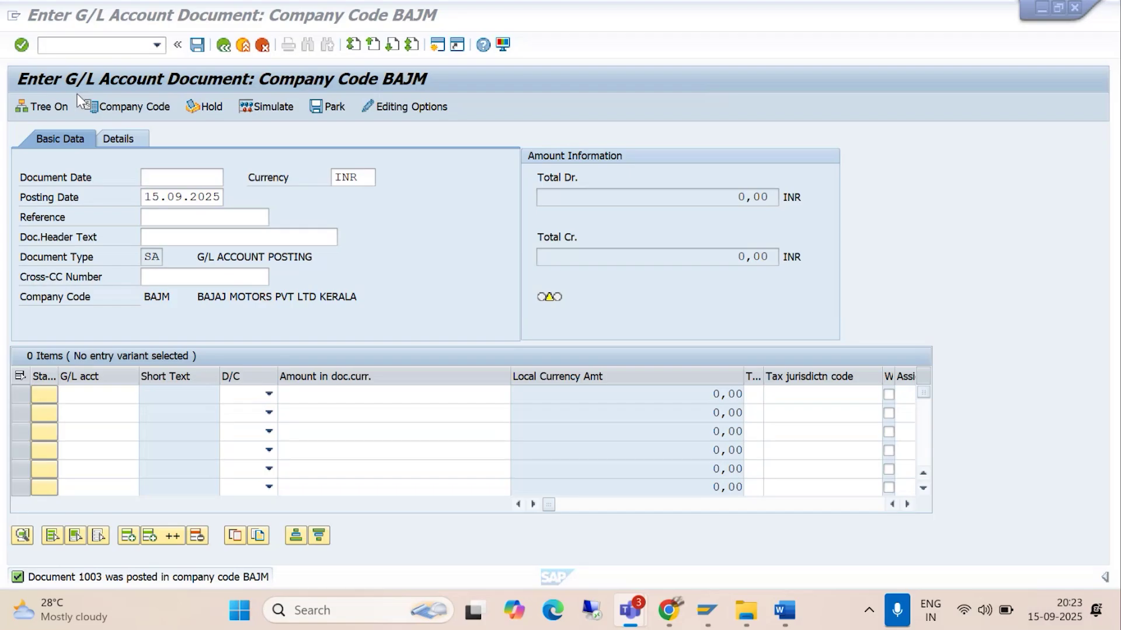
- Switch to the Teams meeting, mute and unmute the microphone, and minimize the meeting window
{"action": "left_click", "coordinate": [785, 610]}
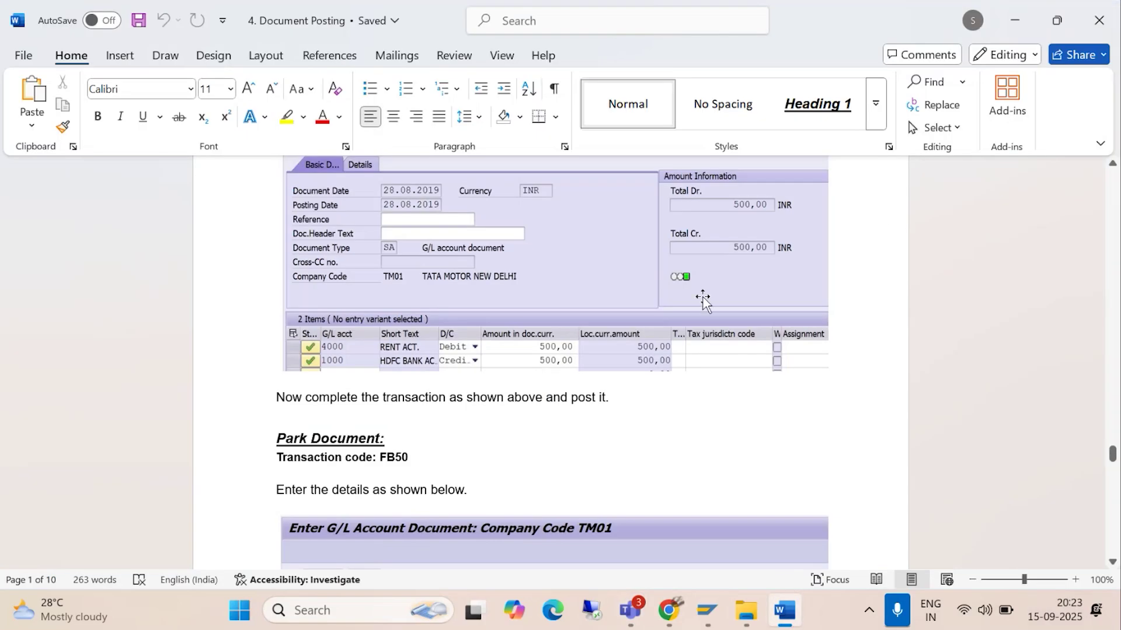
{"action": "left_click", "coordinate": [630, 610]}
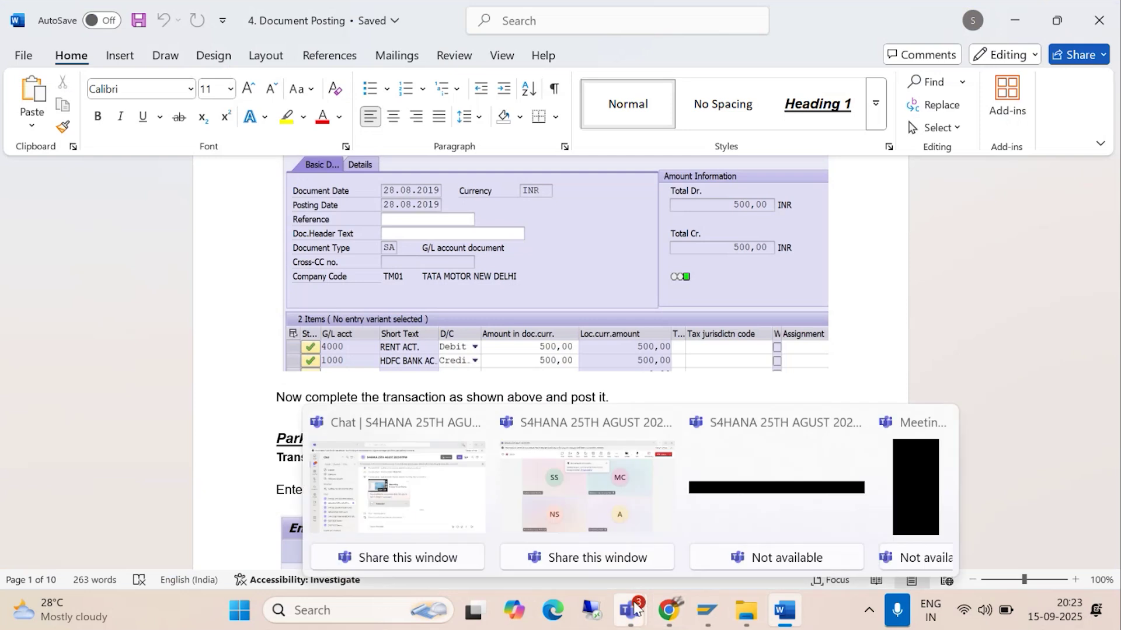
{"action": "left_click", "coordinate": [636, 521]}
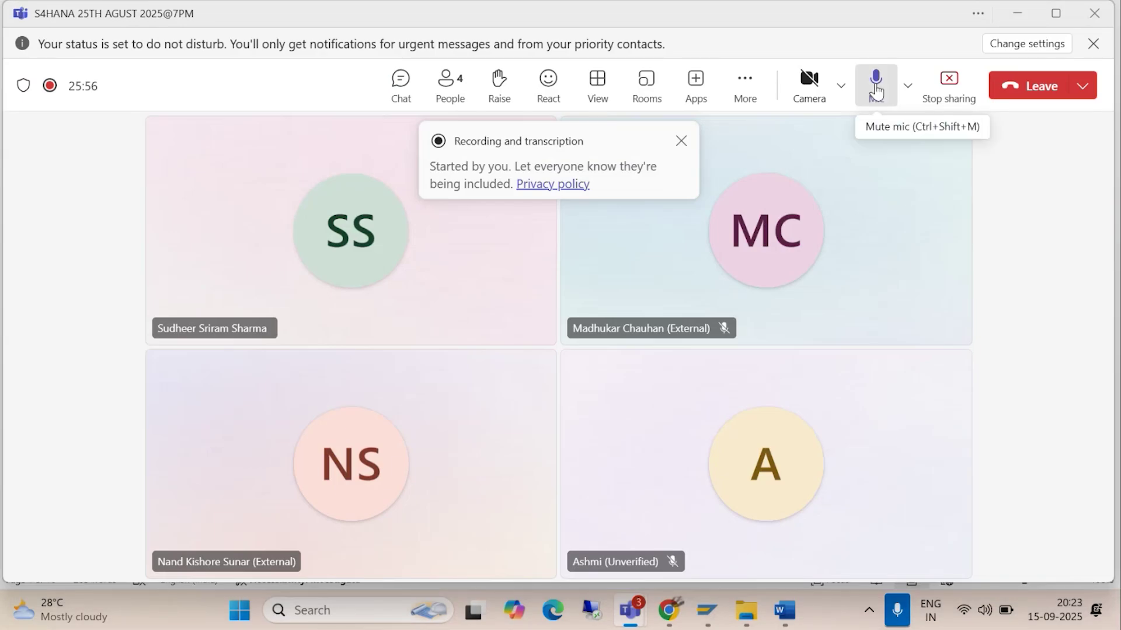
{"action": "left_click", "coordinate": [875, 86]}
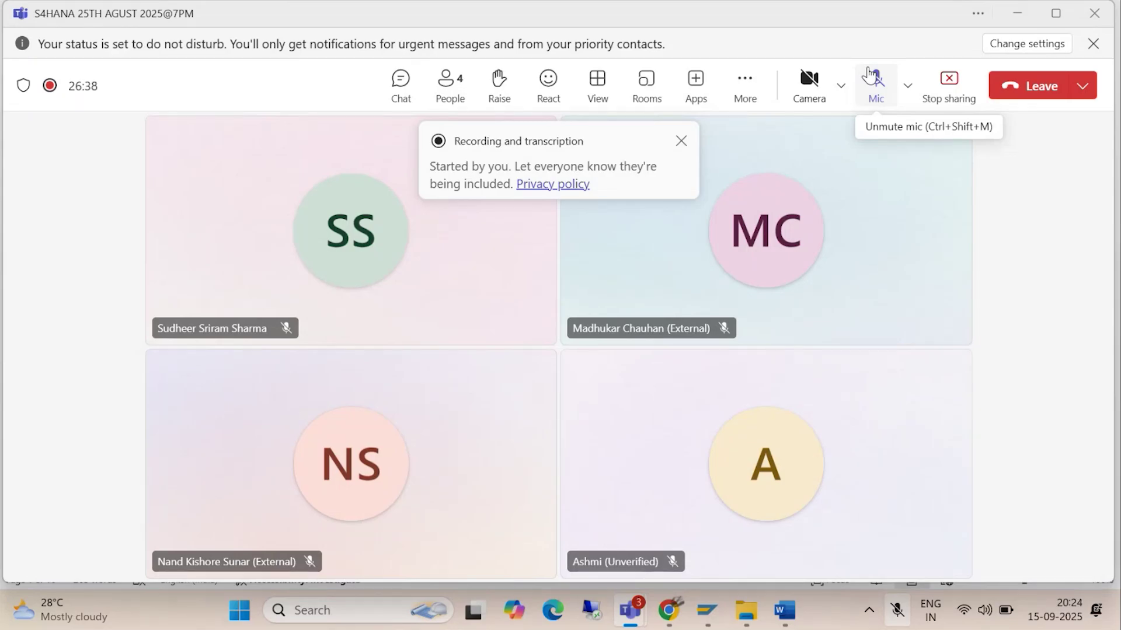
{"action": "left_click", "coordinate": [872, 79]}
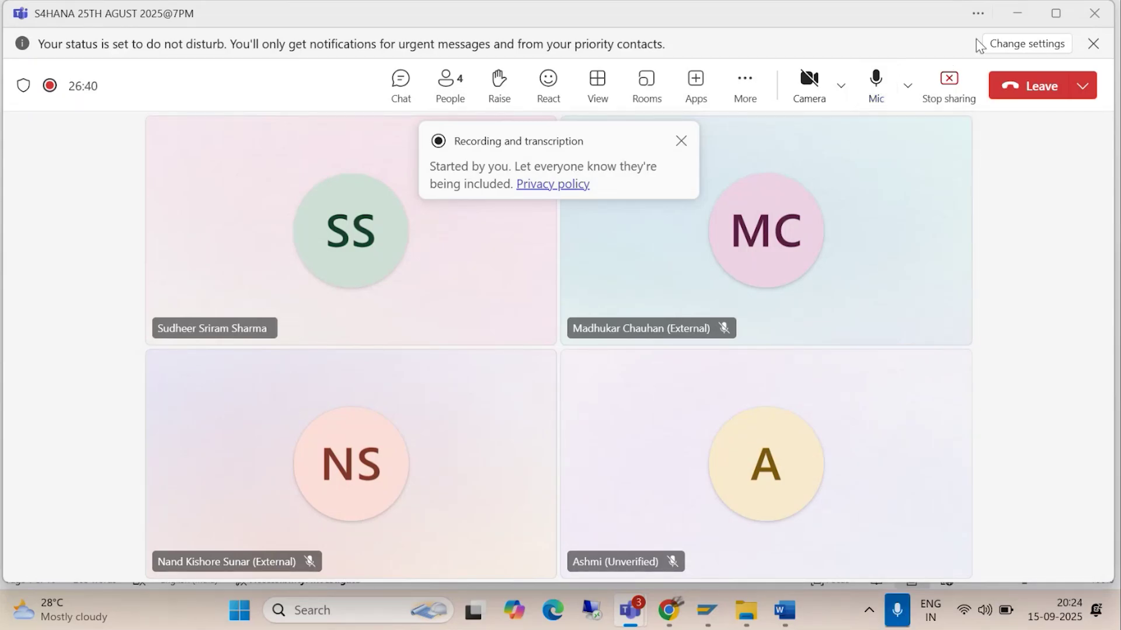
{"action": "left_click", "coordinate": [1021, 13]}
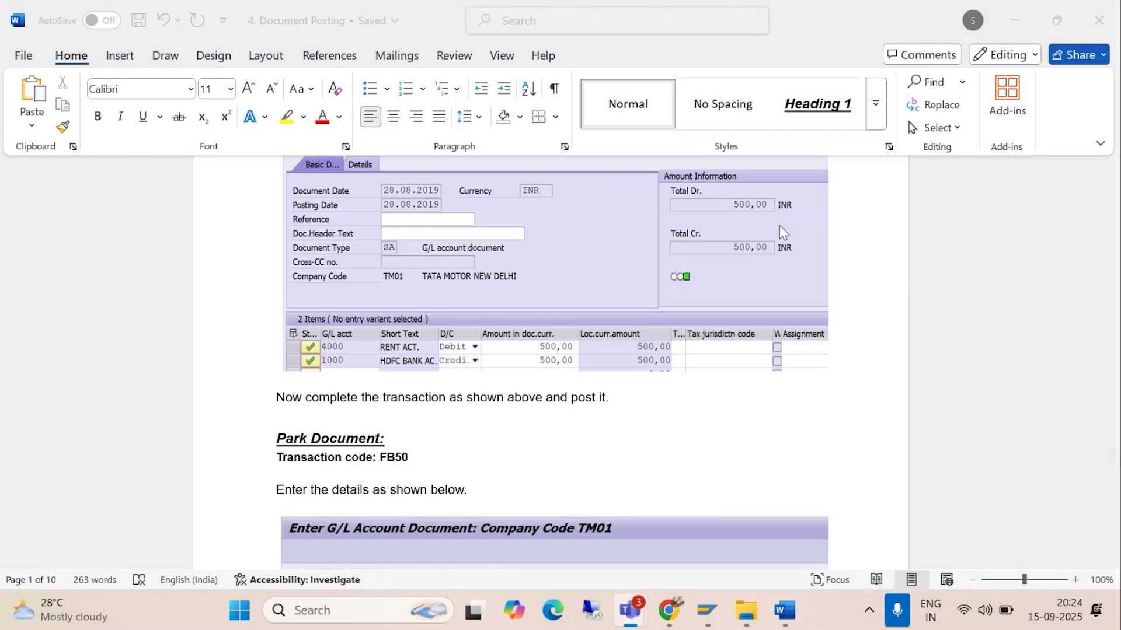
- Review the hold document instructions in the Word guide, back to the start of the Hold Document section
{"action": "scroll", "coordinate": [438, 436], "scroll_direction": "up", "scroll_amount": 5}
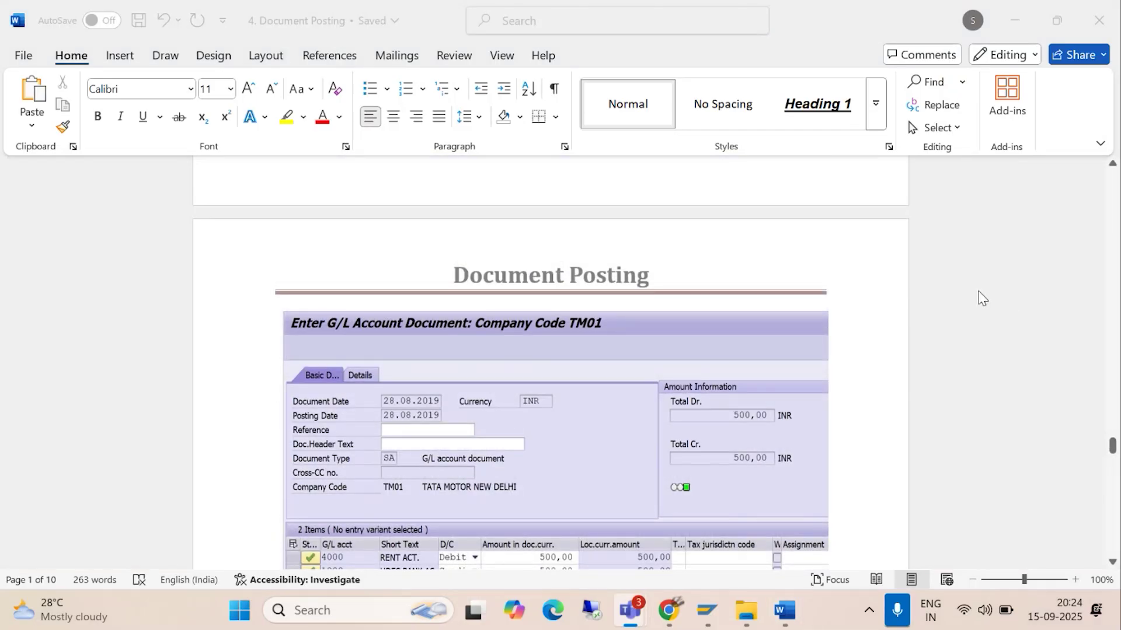
{"action": "scroll", "coordinate": [544, 318], "scroll_direction": "up", "scroll_amount": 15}
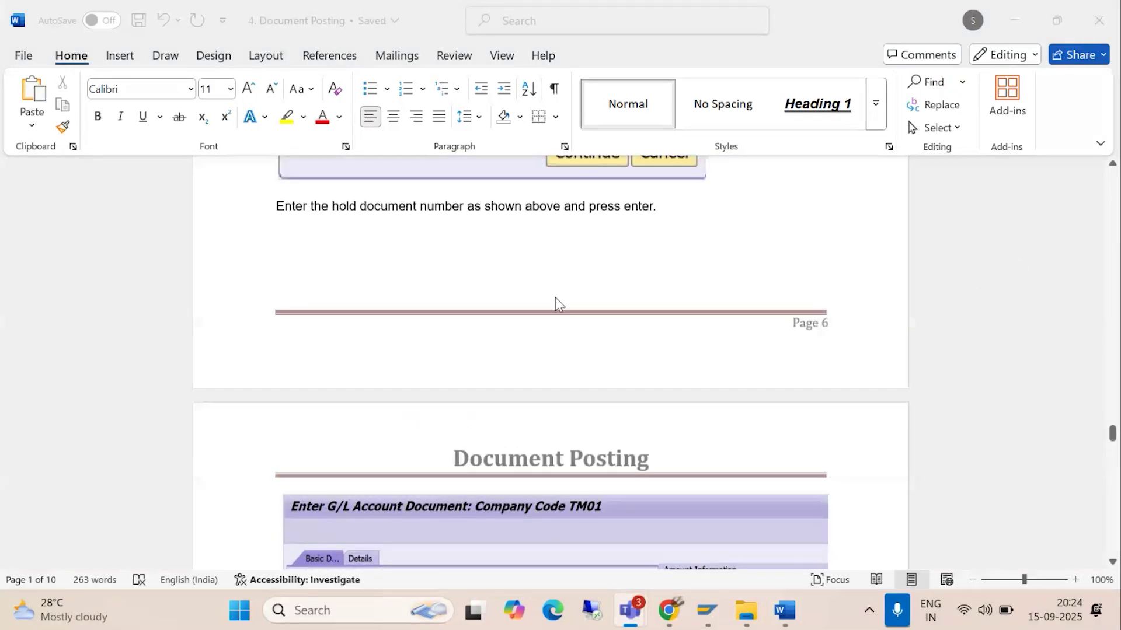
{"action": "scroll", "coordinate": [528, 312], "scroll_direction": "up", "scroll_amount": 8}
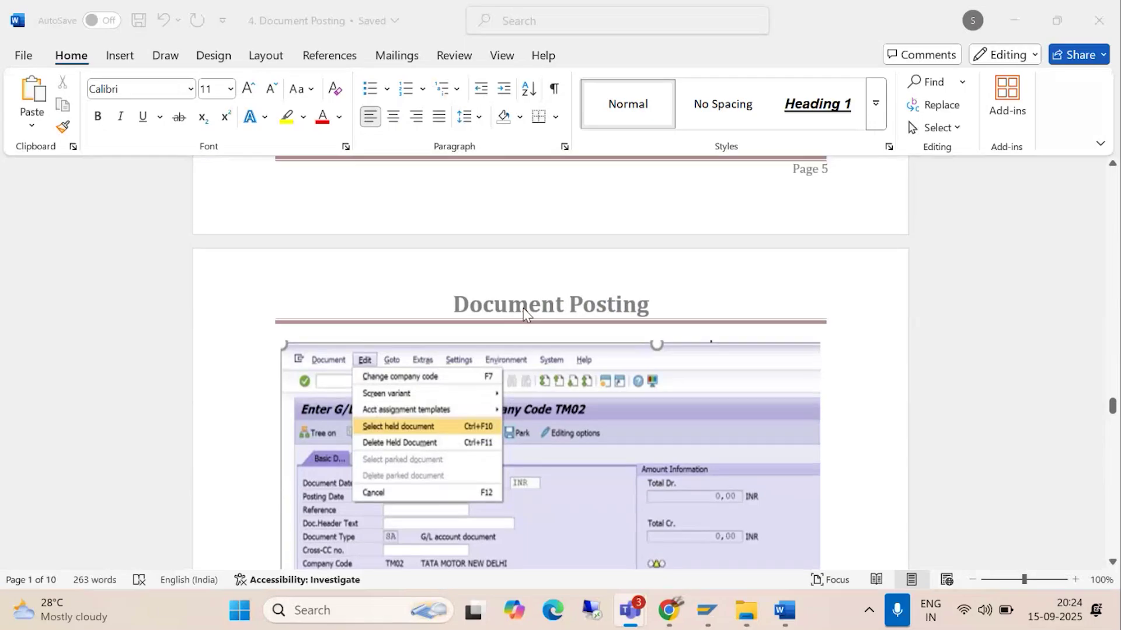
{"action": "scroll", "coordinate": [525, 312], "scroll_direction": "up", "scroll_amount": 6}
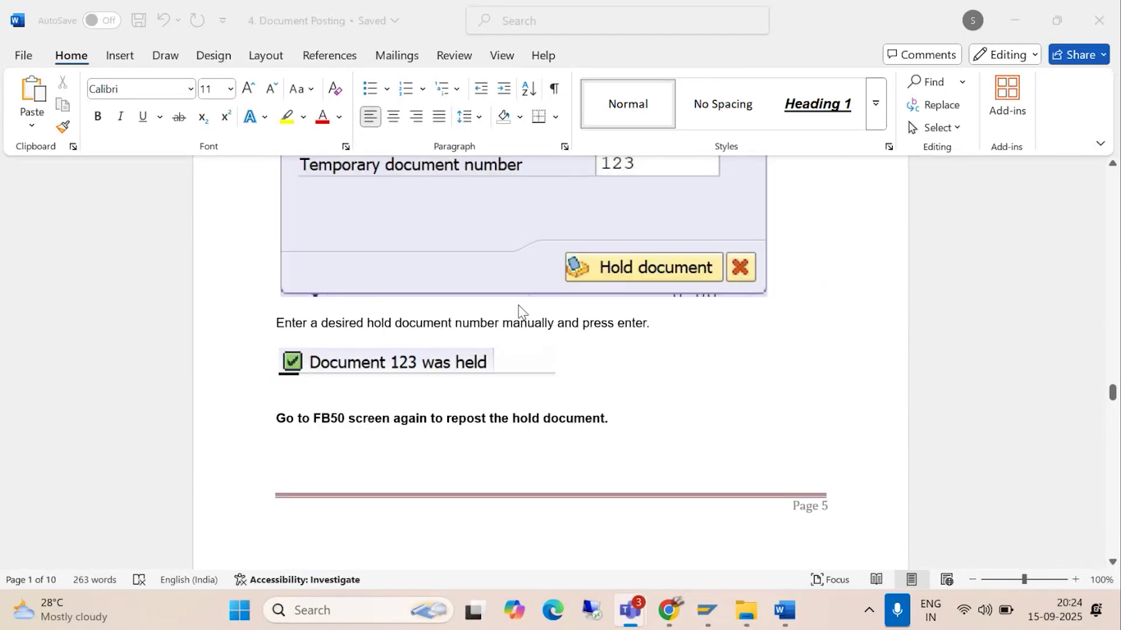
{"action": "scroll", "coordinate": [517, 310], "scroll_direction": "up", "scroll_amount": 10}
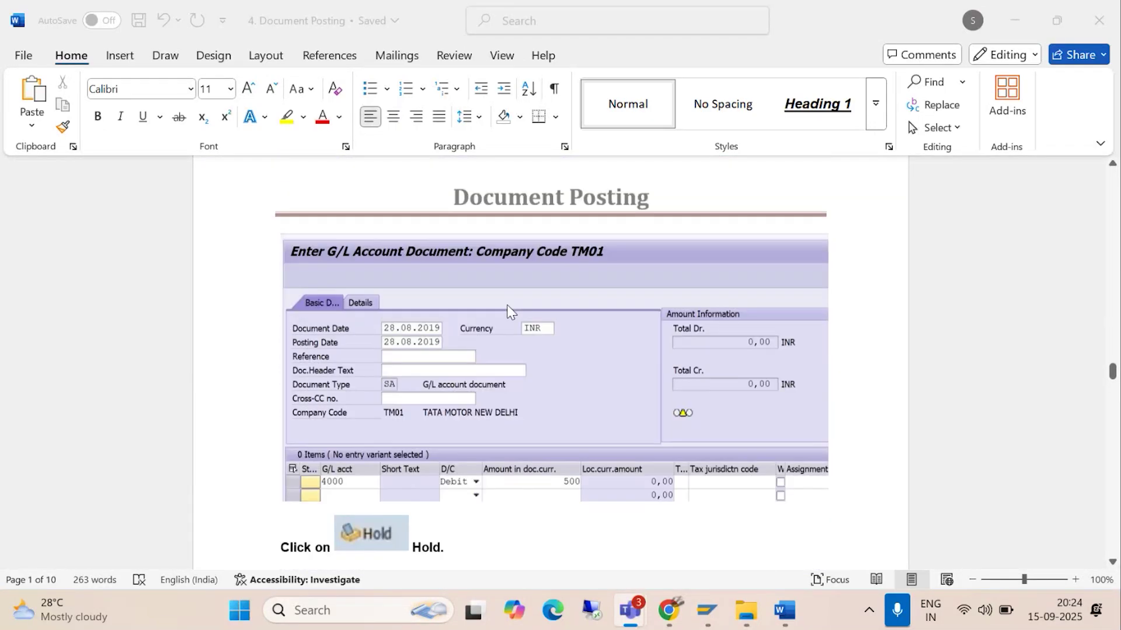
{"action": "scroll", "coordinate": [505, 309], "scroll_direction": "up", "scroll_amount": 3}
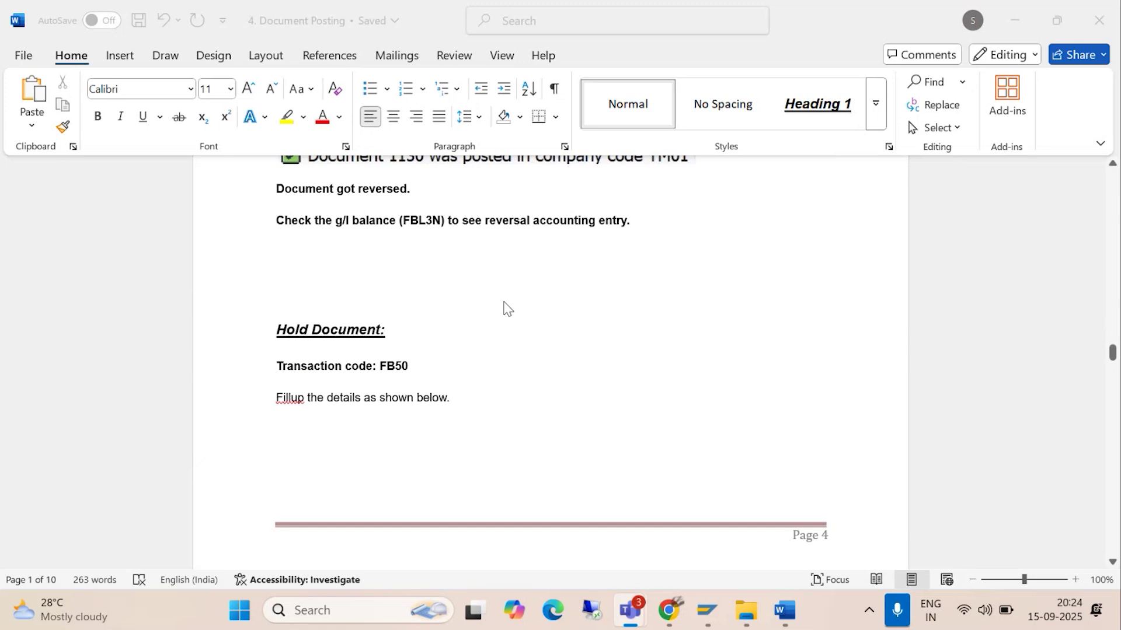
{"action": "scroll", "coordinate": [506, 308], "scroll_direction": "down", "scroll_amount": 4}
- Return to SAP's G/L document entry, restart transaction FB50 and set the document date to 15.08.2025
{"action": "mouse_move", "coordinate": [709, 609]}
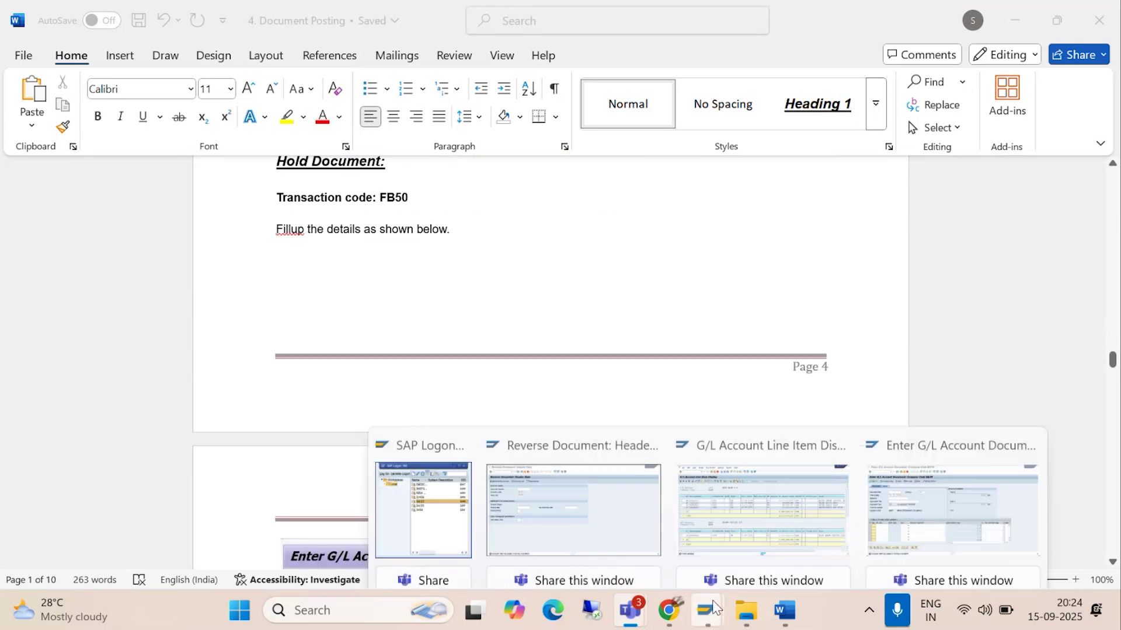
{"action": "left_click", "coordinate": [938, 526]}
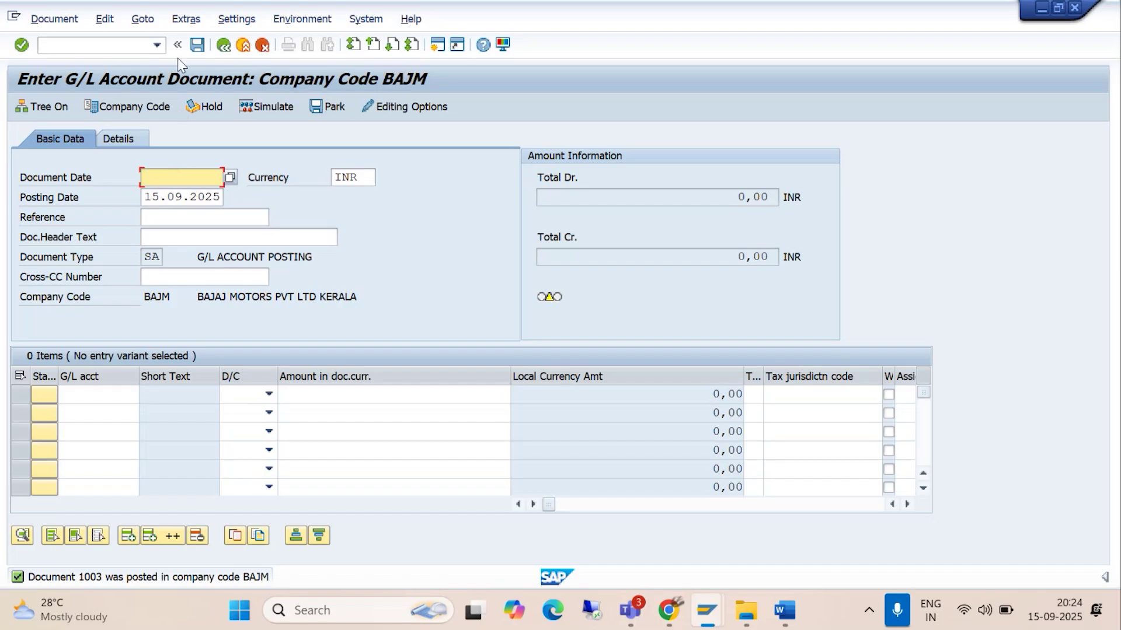
{"action": "left_click", "coordinate": [156, 45]}
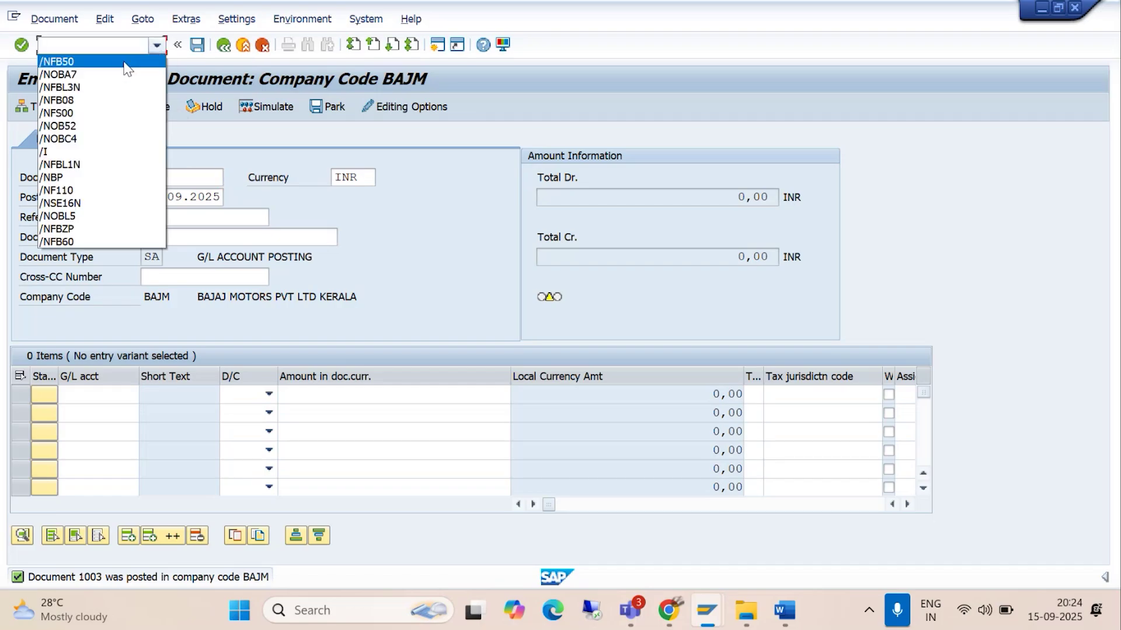
{"action": "left_click", "coordinate": [128, 63]}
{"action": "key", "text": "Return"}
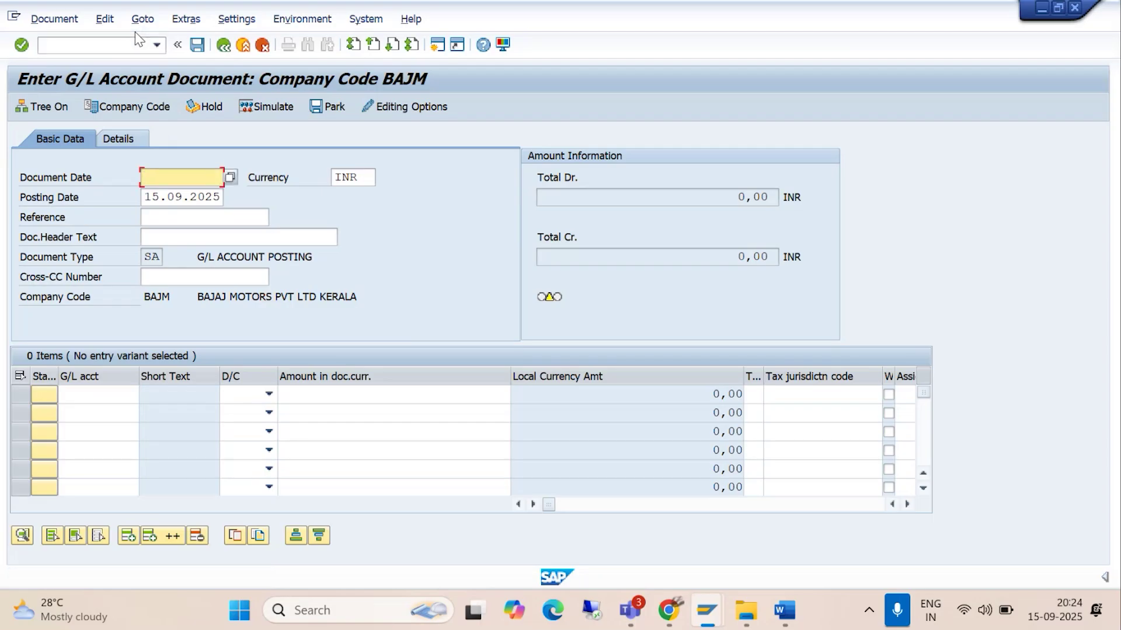
{"action": "key", "text": "BackSpace"}
{"action": "left_click", "coordinate": [162, 212]}
- Look up G/L account 3000 for the first line item and enter it as a debit of 10000
{"action": "left_click", "coordinate": [92, 396]}
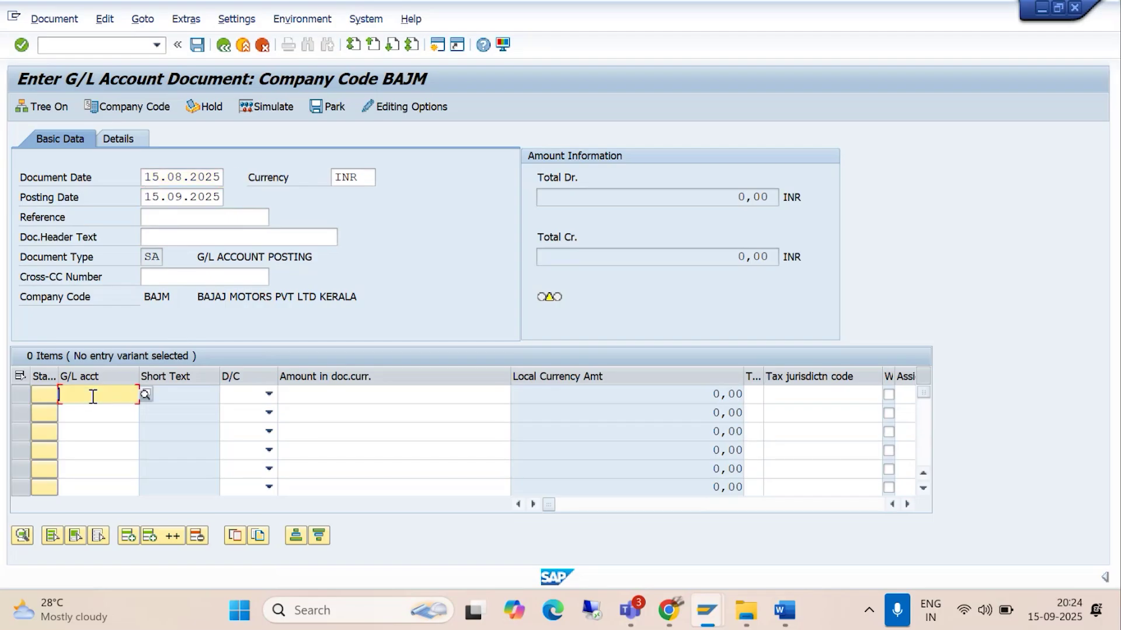
{"action": "key", "text": "BackSpace"}
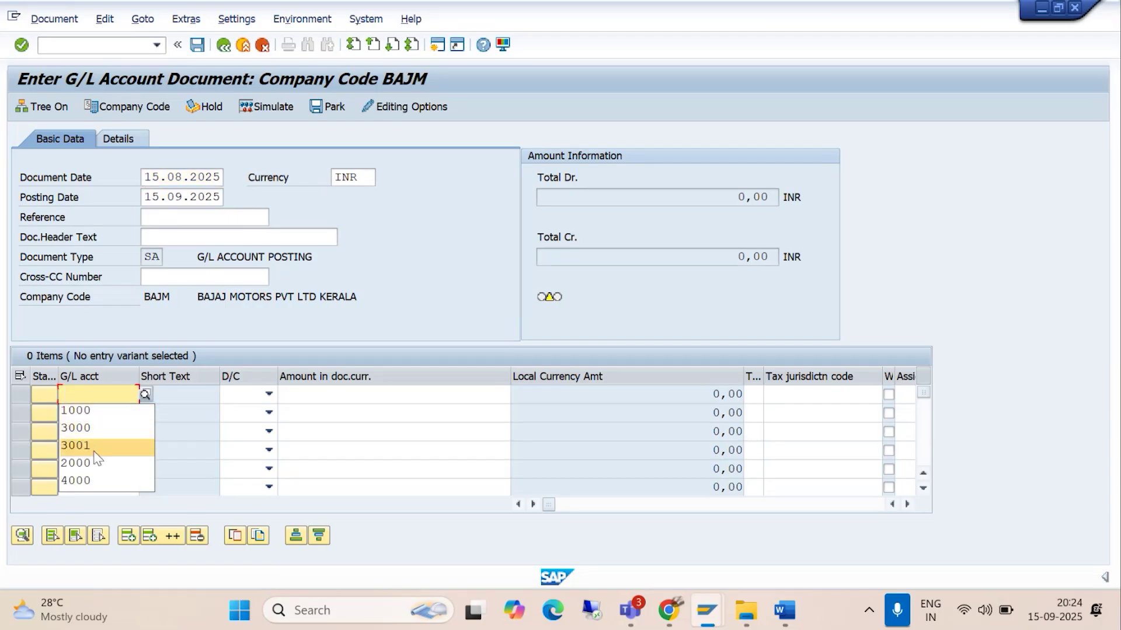
{"action": "left_click", "coordinate": [146, 394]}
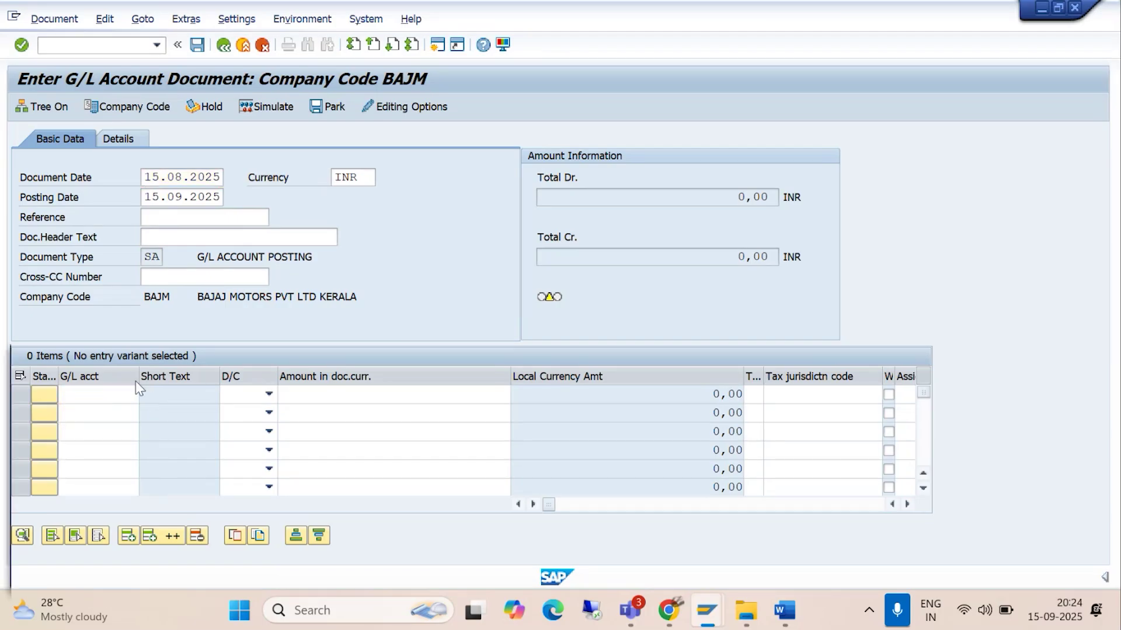
{"action": "left_click", "coordinate": [470, 574]}
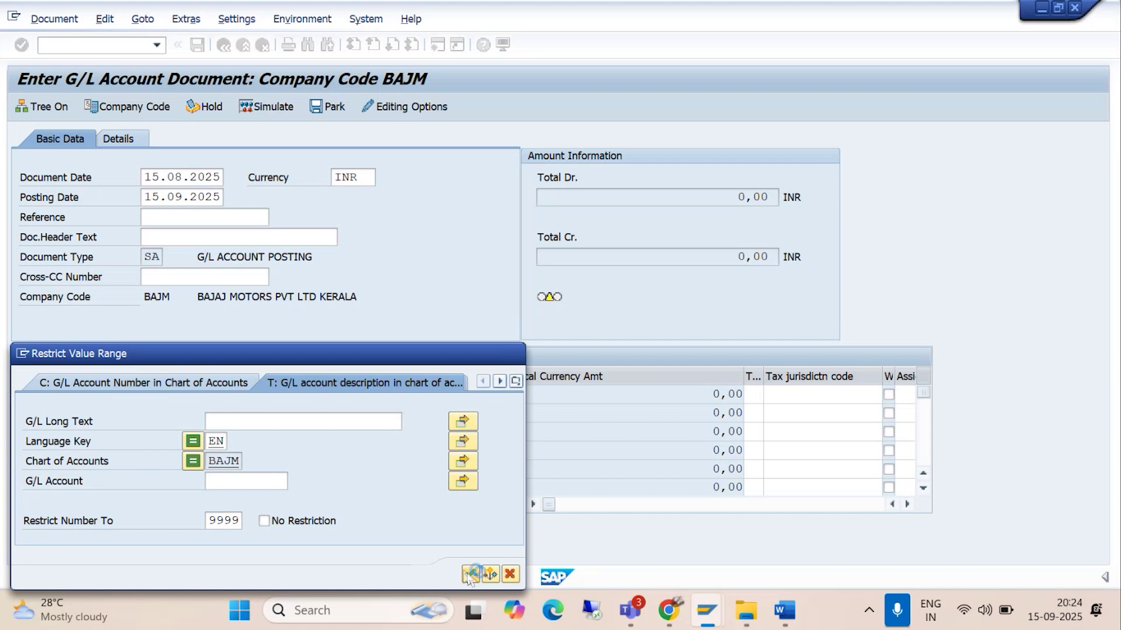
{"action": "double_click", "coordinate": [68, 341]}
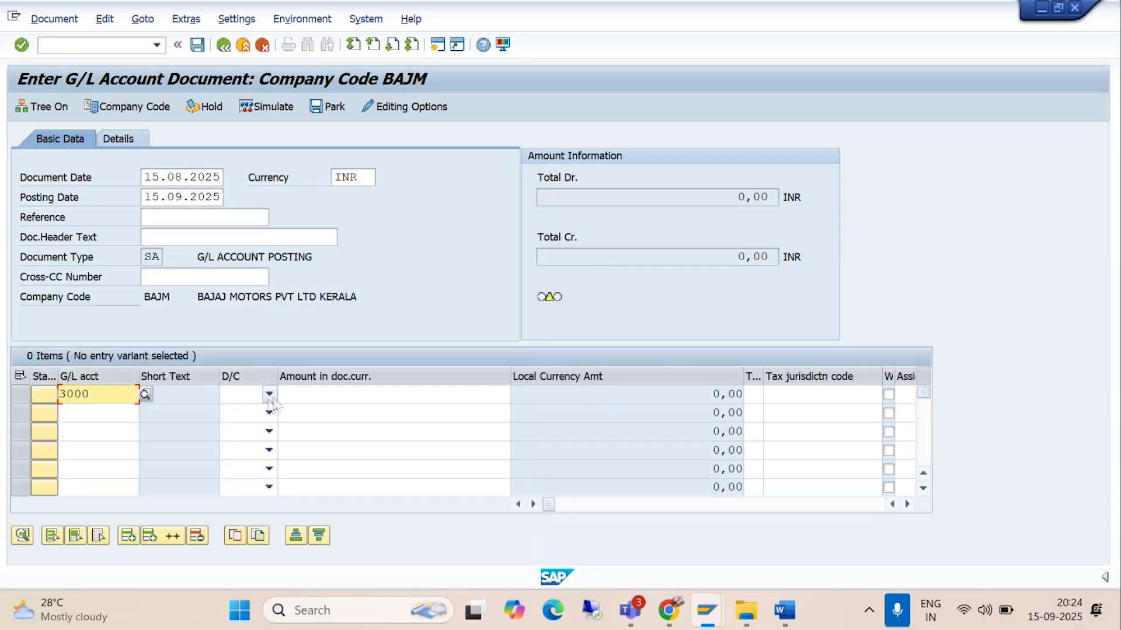
{"action": "left_click", "coordinate": [268, 394]}
{"action": "left_click", "coordinate": [238, 429]}
{"action": "left_click", "coordinate": [292, 396]}
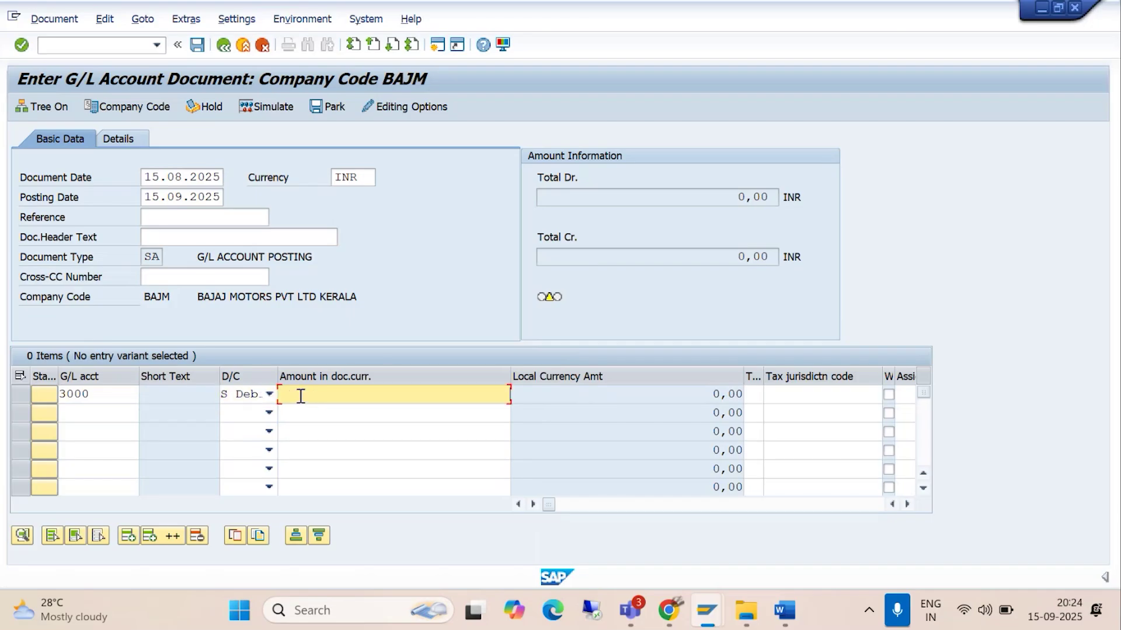
{"action": "type", "text": "10000"}
- Enter the second line item with G/L account 1000 as a credit of 10000
{"action": "left_click", "coordinate": [73, 418]}
{"action": "type", "text": "1000"}
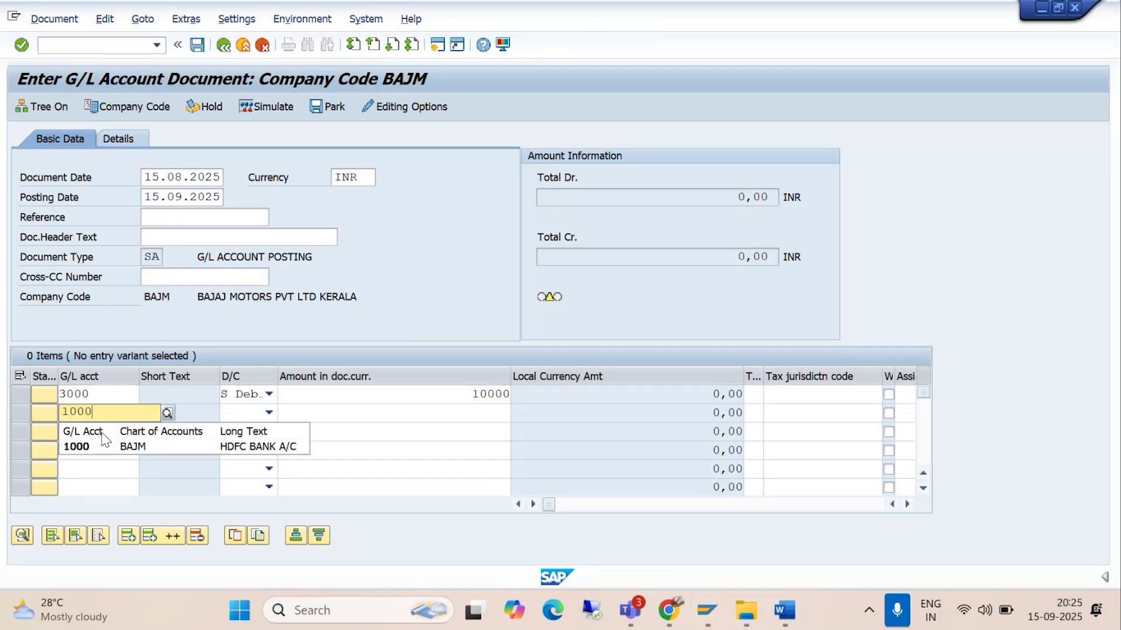
{"action": "left_click", "coordinate": [97, 448]}
{"action": "left_click", "coordinate": [269, 413]}
{"action": "left_click", "coordinate": [242, 432]}
{"action": "left_click", "coordinate": [474, 415]}
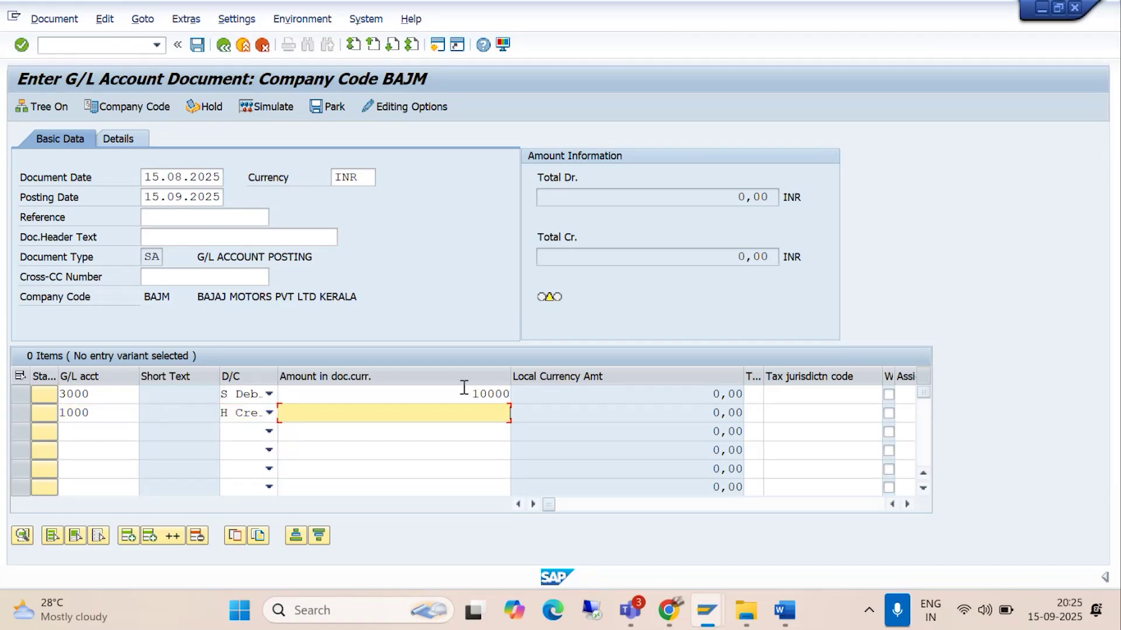
{"action": "type", "text": "10000"}
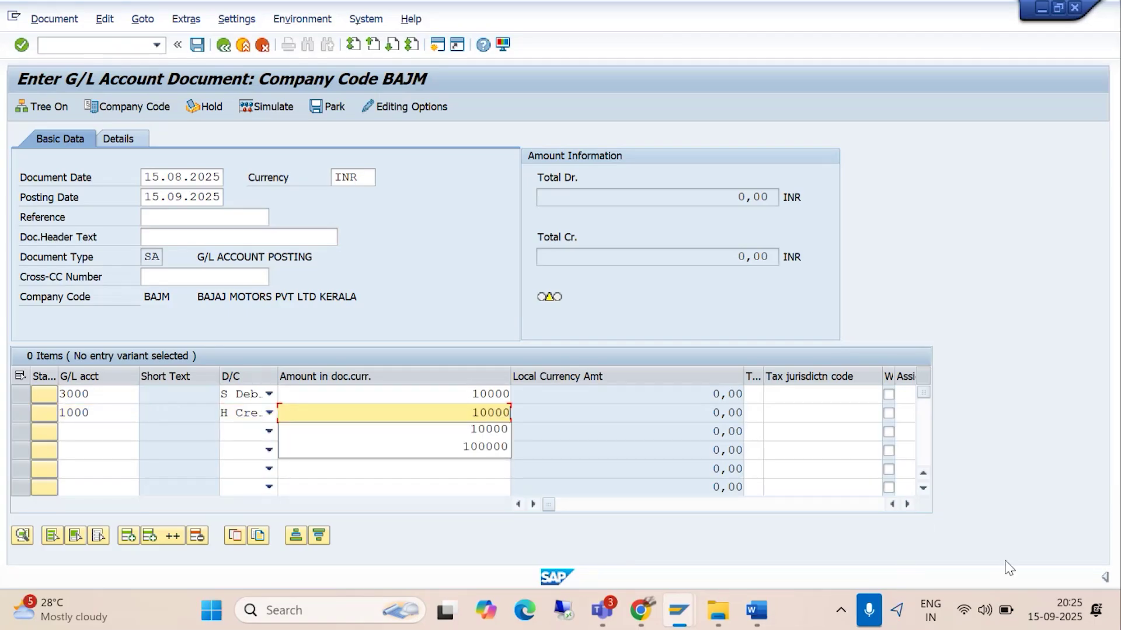
- Set the text of both line items to BEING AUDIT FEE PAID
{"action": "left_click", "coordinate": [907, 503]}
{"action": "left_click", "coordinate": [907, 503]}
{"action": "left_click", "coordinate": [907, 503]}
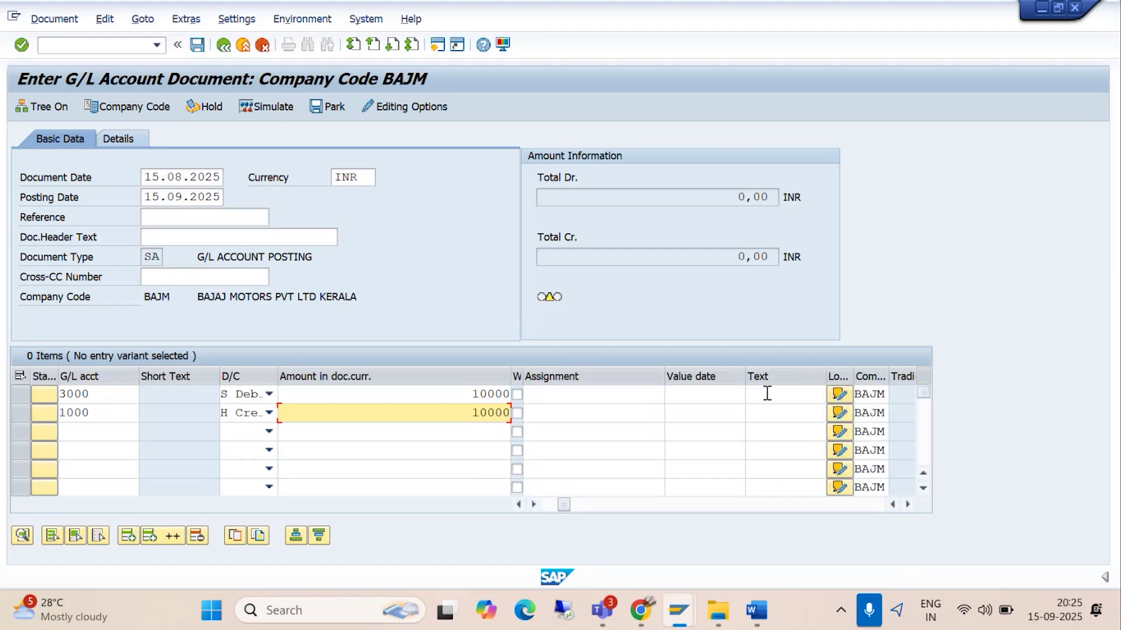
{"action": "left_click", "coordinate": [768, 394]}
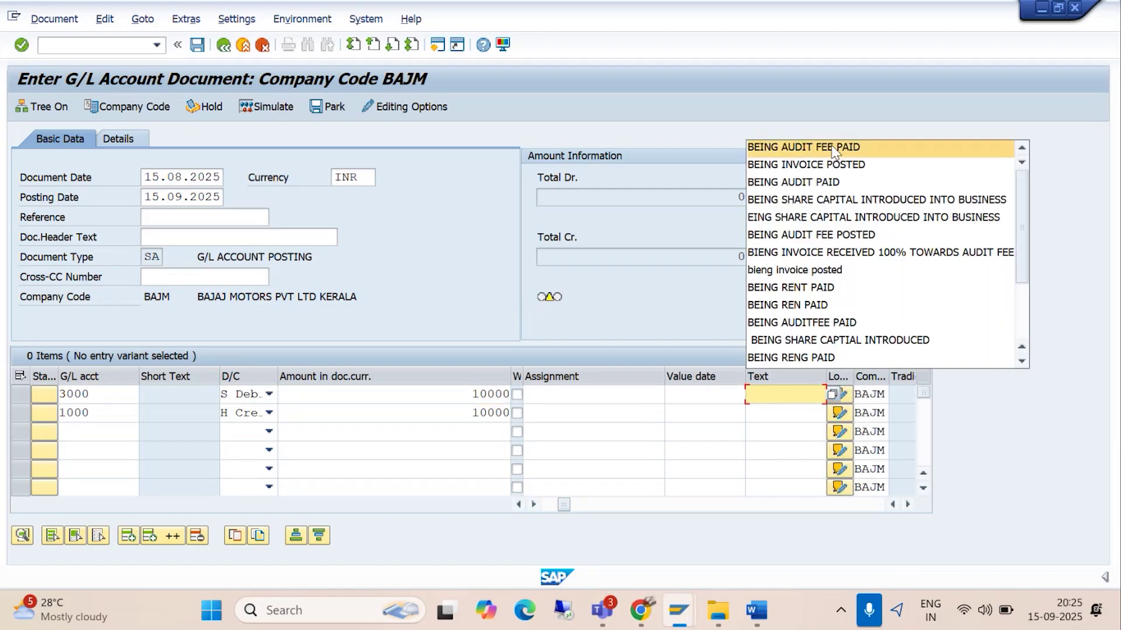
{"action": "left_click", "coordinate": [846, 150]}
{"action": "left_click", "coordinate": [757, 411]}
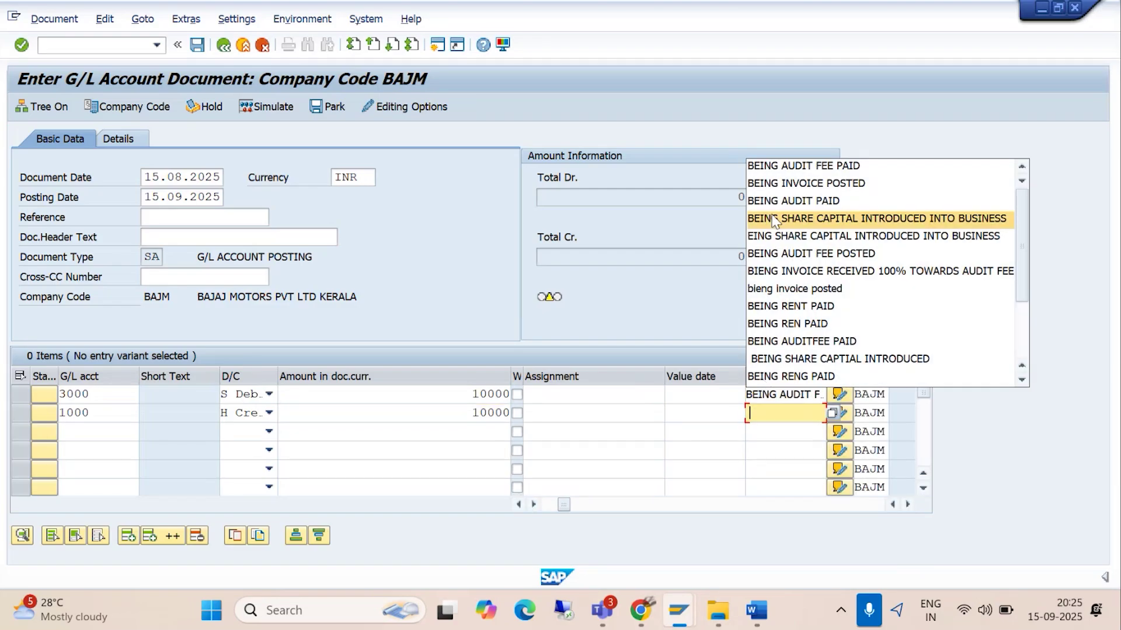
{"action": "left_click", "coordinate": [768, 166]}
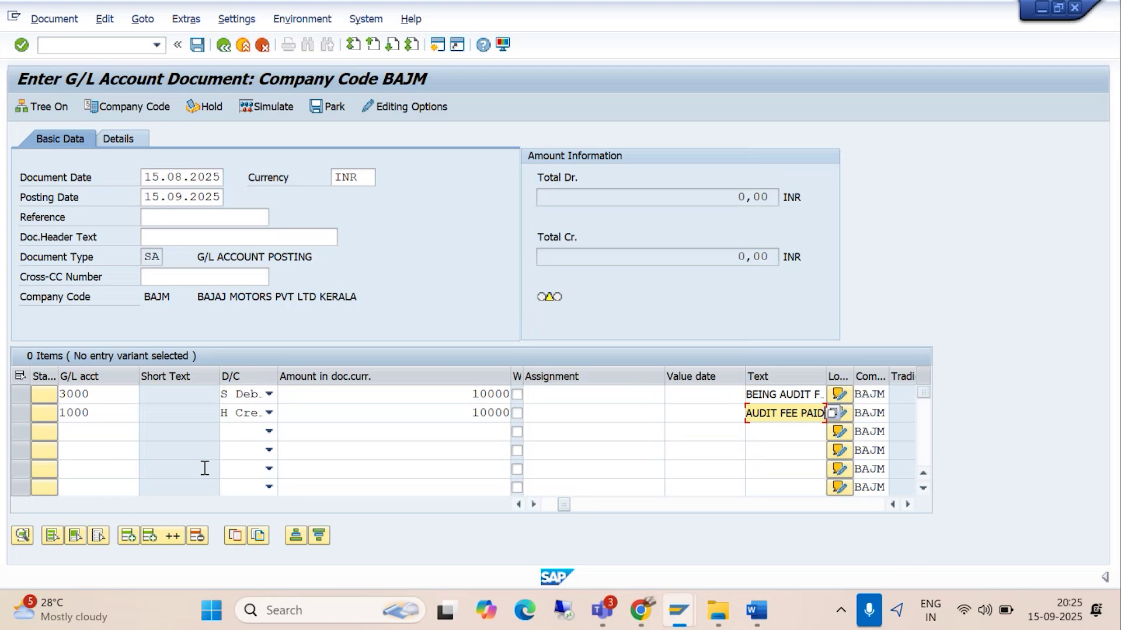
- Hold the document under temporary document number 123
{"action": "left_click", "coordinate": [205, 107]}
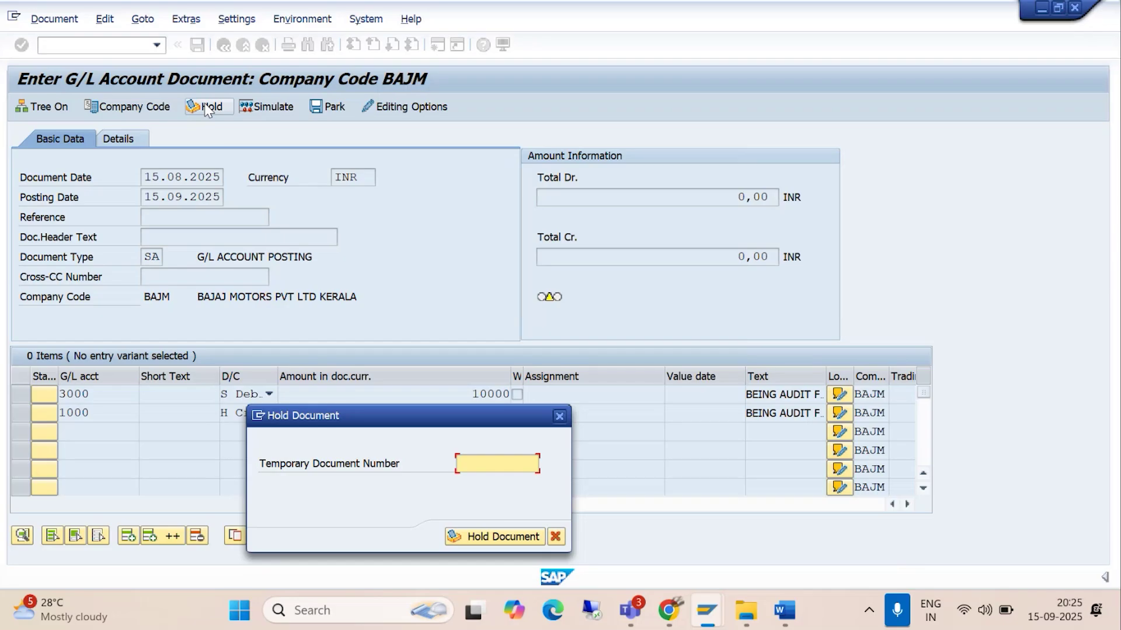
{"action": "type", "text": "123"}
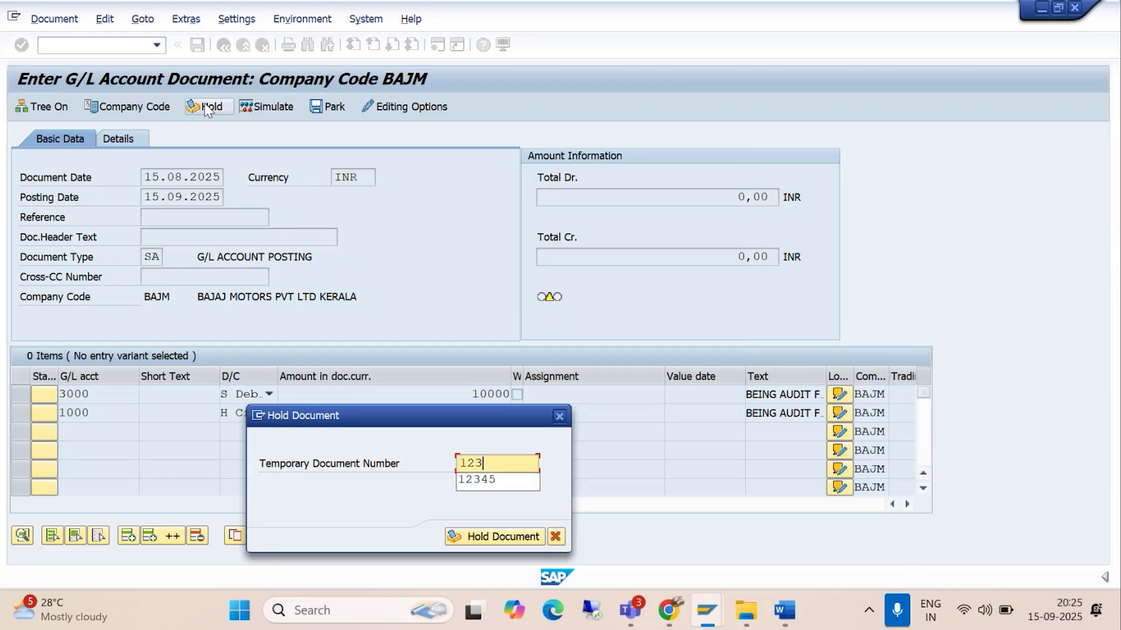
{"action": "left_click", "coordinate": [492, 543]}
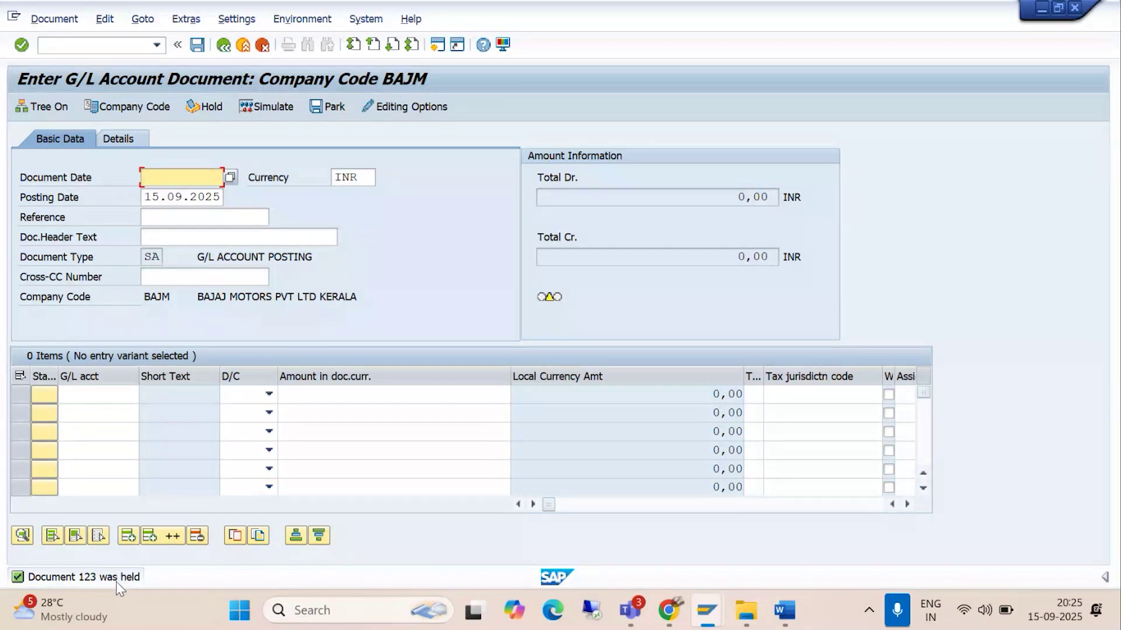
- Retrieve the held document 123 into the G/L account document entry
{"action": "left_click", "coordinate": [105, 20]}
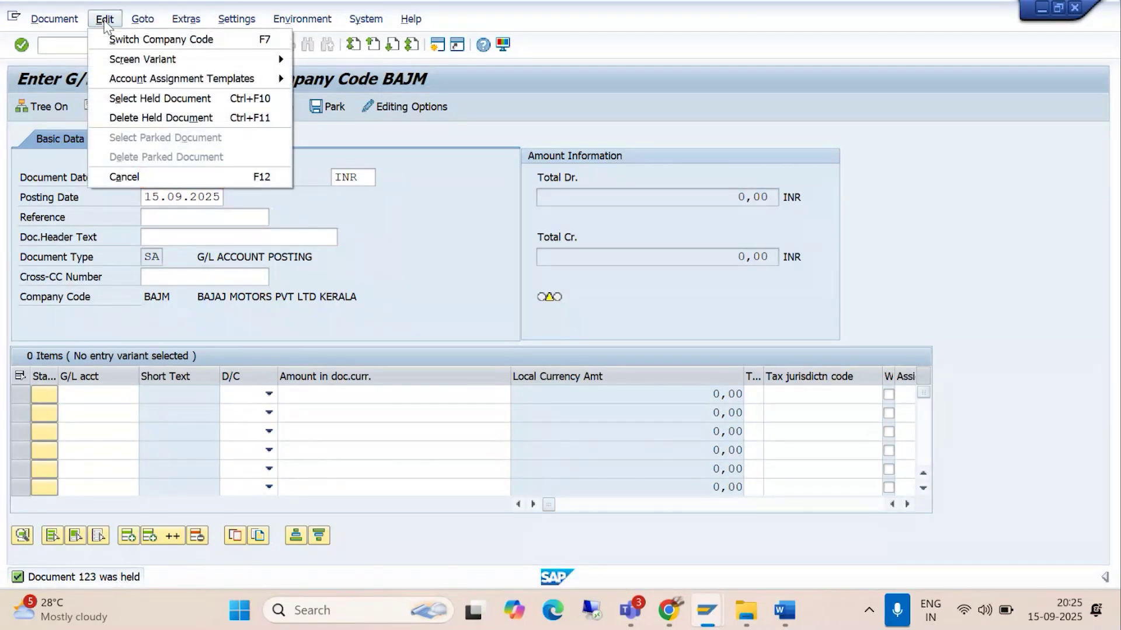
{"action": "left_click", "coordinate": [129, 99]}
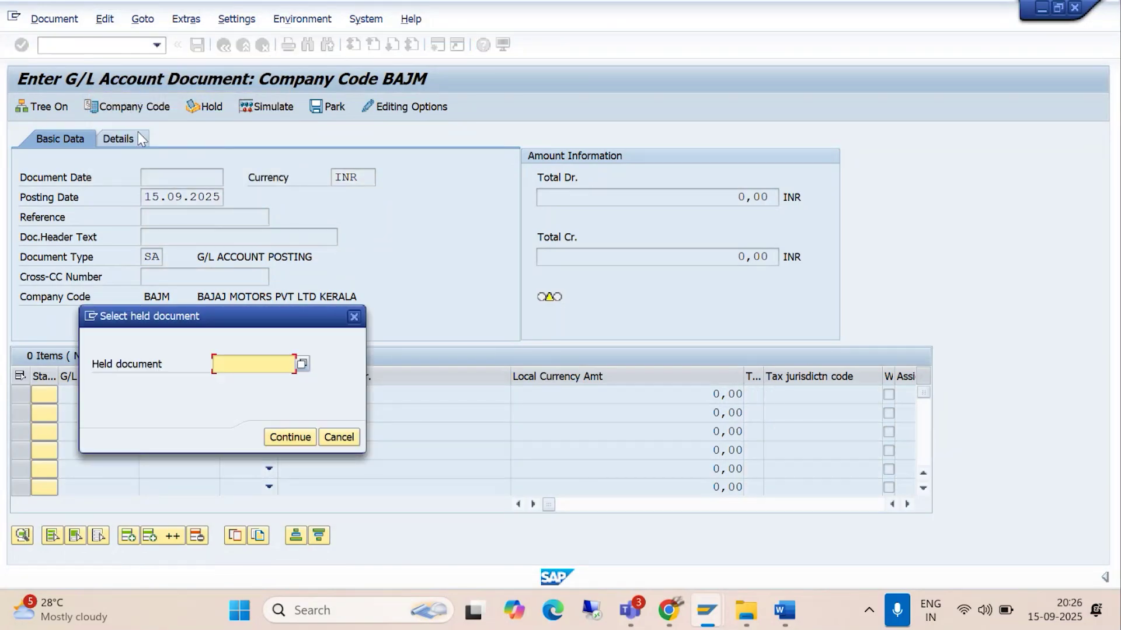
{"action": "type", "text": "123"}
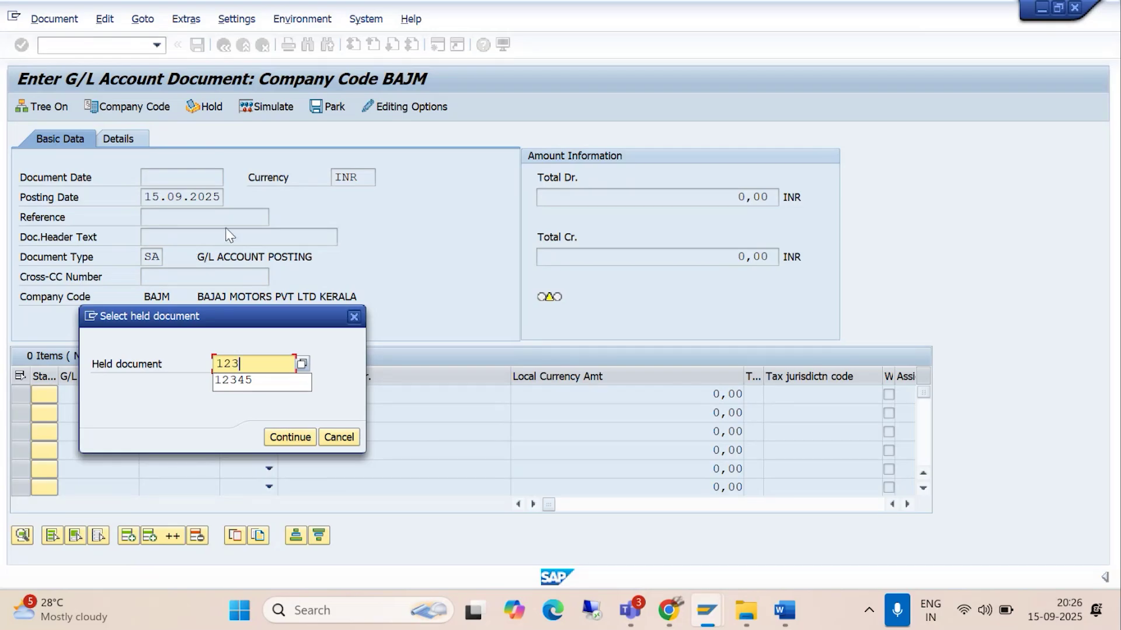
{"action": "left_click", "coordinate": [278, 439]}
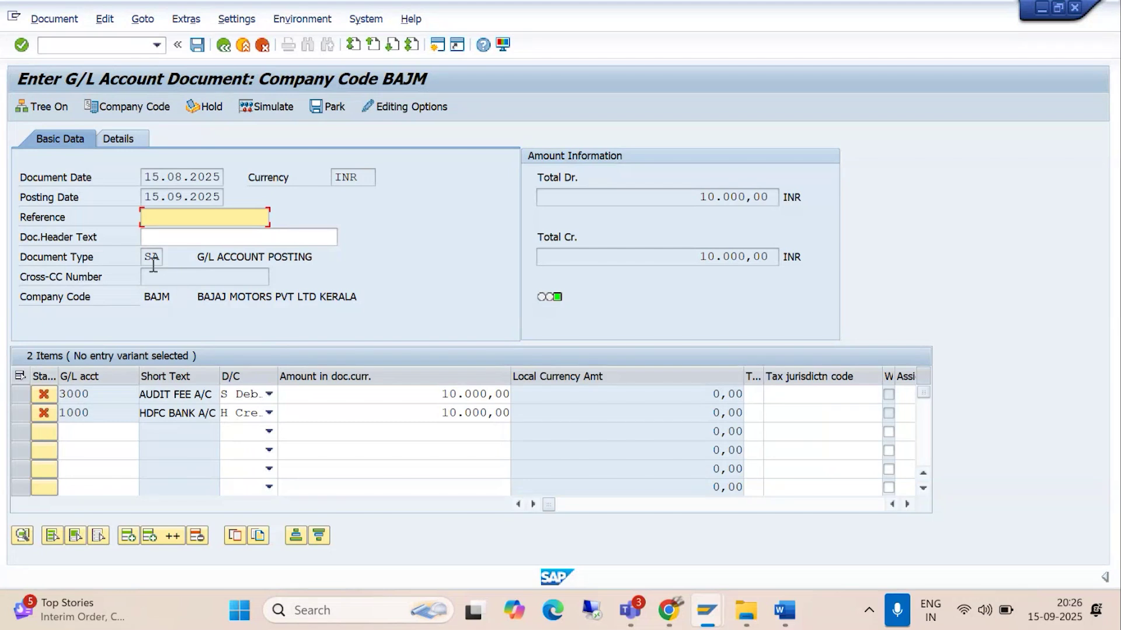
- Set the retrieved document's header text to AUDIT FEE and post the document
{"action": "left_click", "coordinate": [157, 240]}
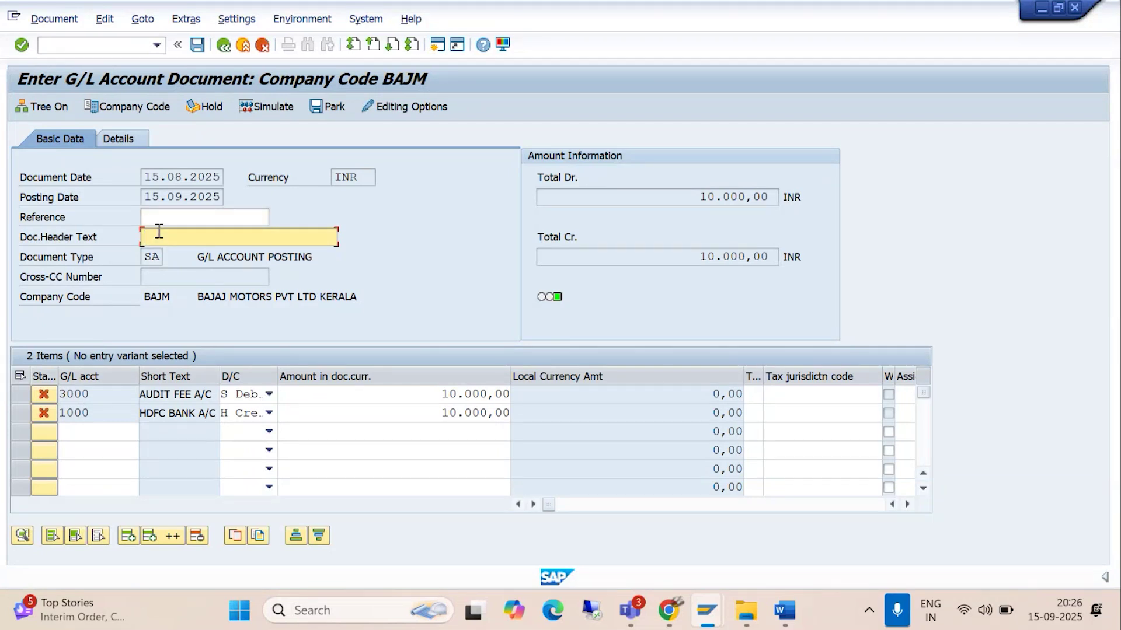
{"action": "type", "text": "AUDIT GE"}
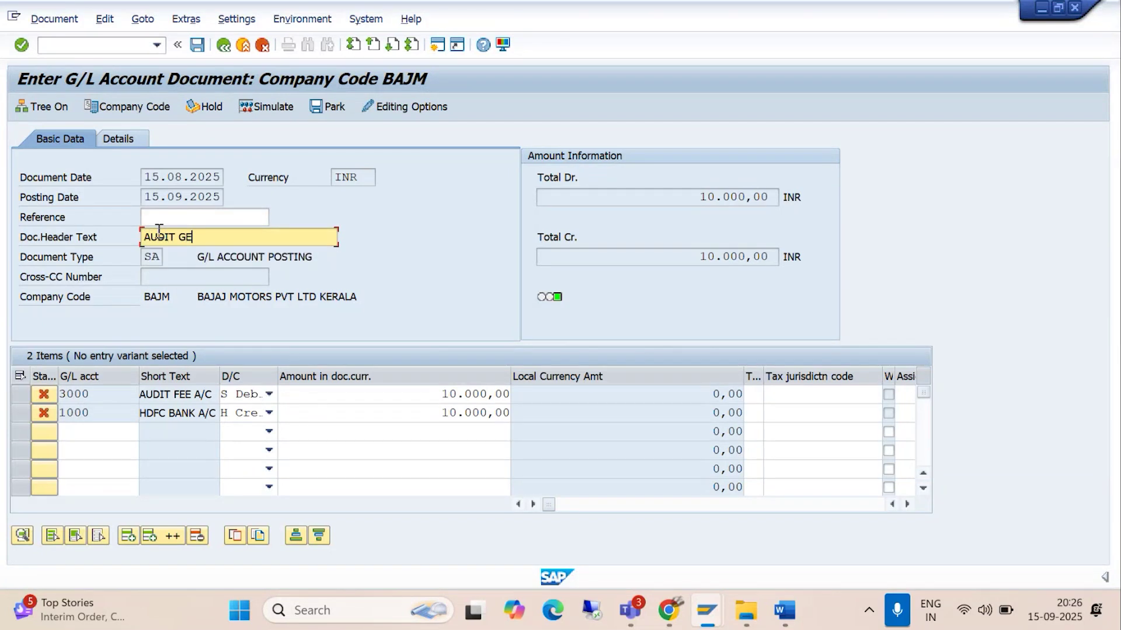
{"action": "key", "text": "BackSpace"}
{"action": "key", "text": "Down"}
{"action": "key", "text": "Return"}
{"action": "key", "text": "Return"}
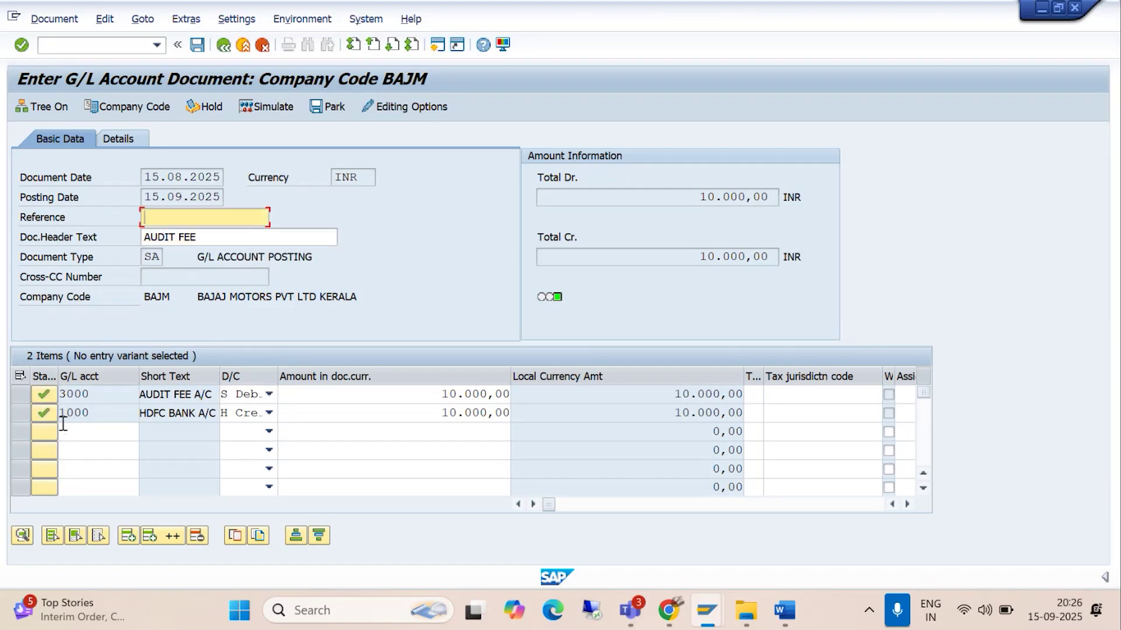
{"action": "left_click", "coordinate": [198, 45]}
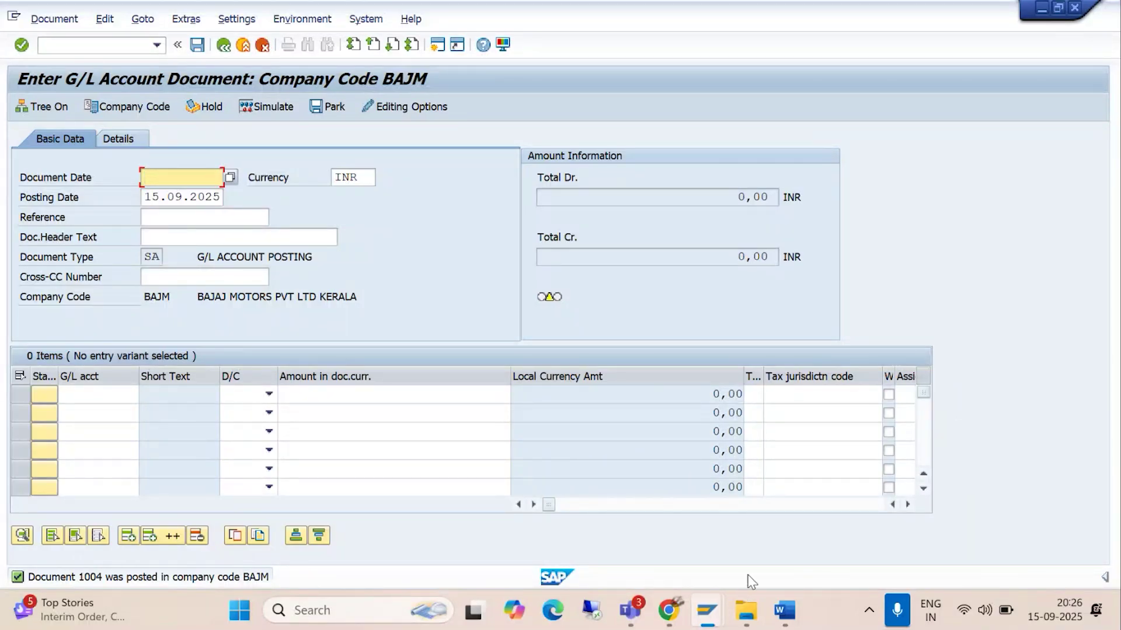
- Switch to the Document Posting guide in Word and review the hold instructions through to the start of the Park Document section
{"action": "left_click", "coordinate": [785, 611]}
{"action": "scroll", "coordinate": [560, 407], "scroll_direction": "down", "scroll_amount": 5}
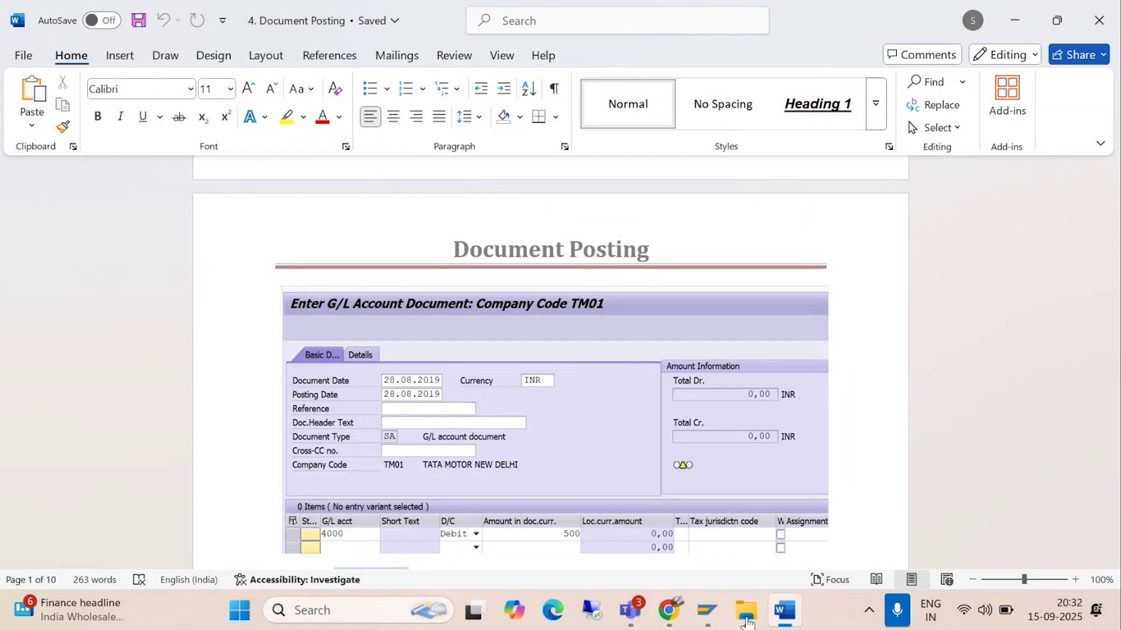
{"action": "left_click", "coordinate": [789, 614]}
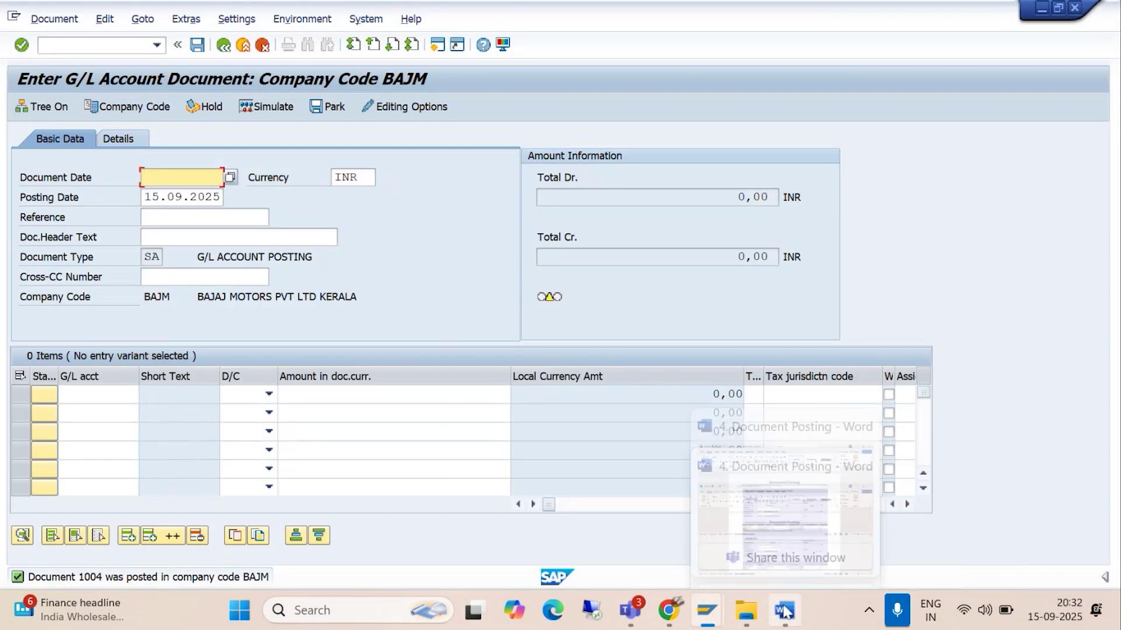
{"action": "left_click", "coordinate": [787, 517]}
{"action": "scroll", "coordinate": [651, 368], "scroll_direction": "down", "scroll_amount": 10}
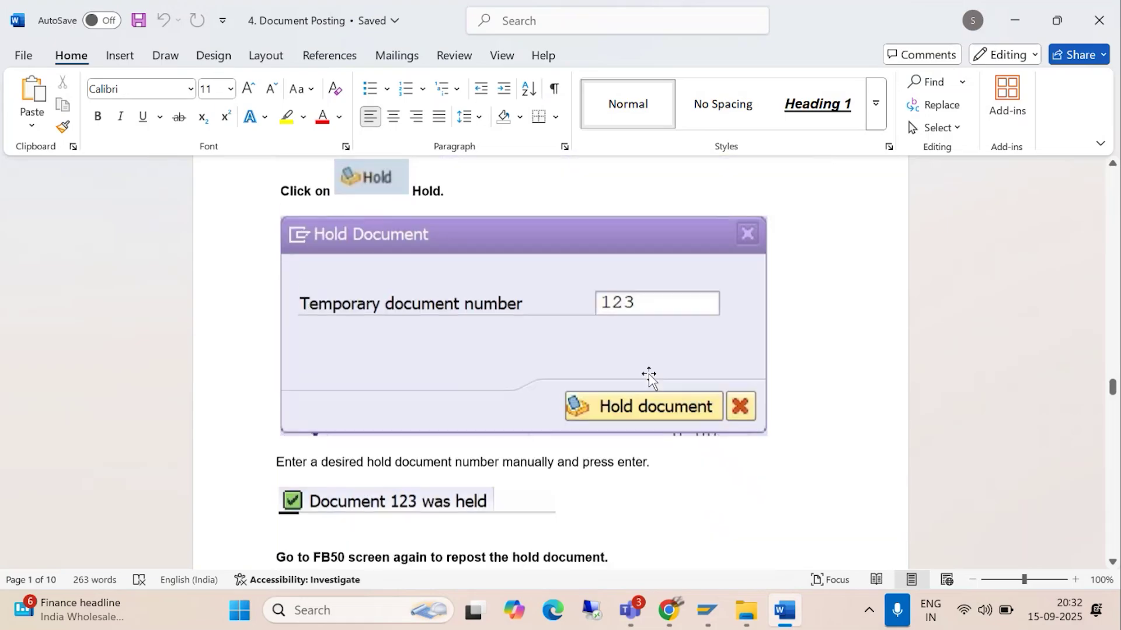
{"action": "scroll", "coordinate": [651, 386], "scroll_direction": "down", "scroll_amount": 12}
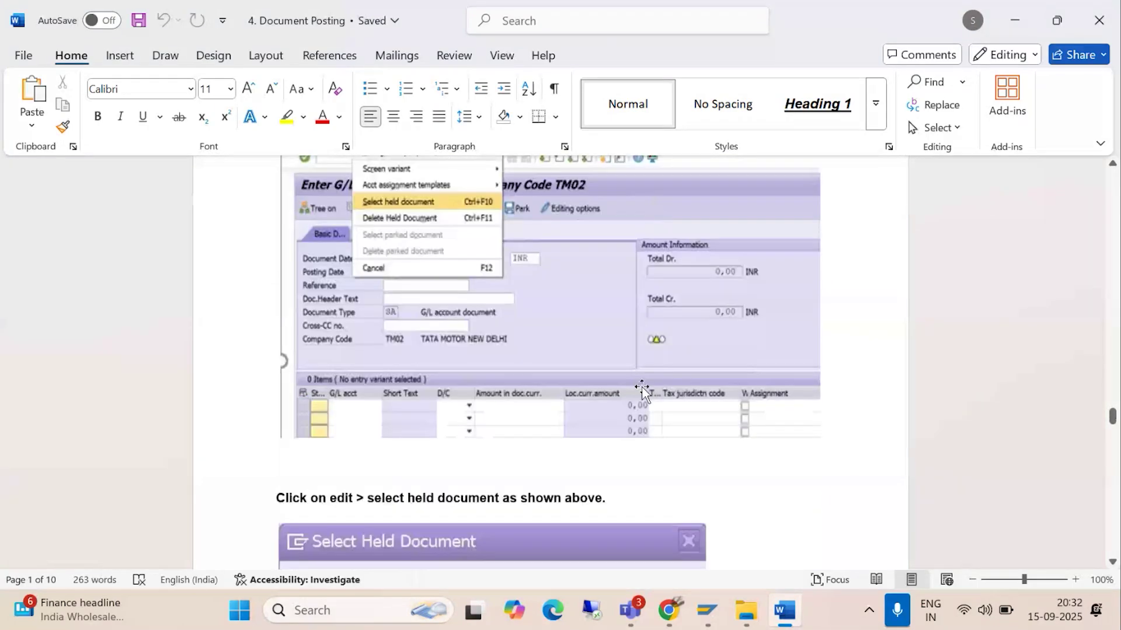
{"action": "scroll", "coordinate": [642, 392], "scroll_direction": "down", "scroll_amount": 8}
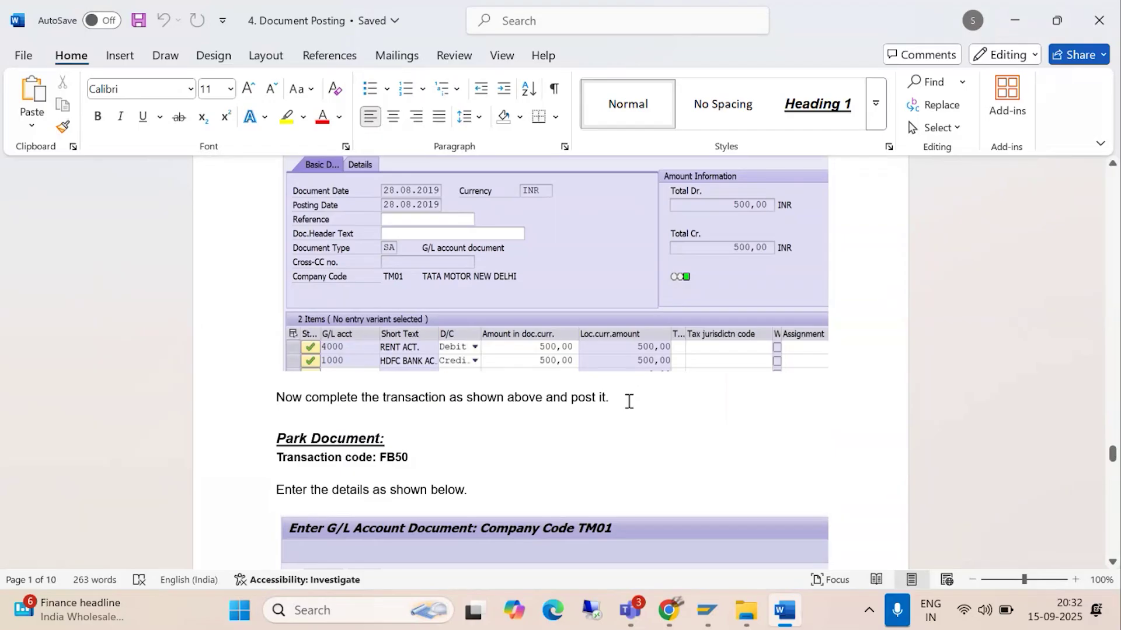
{"action": "scroll", "coordinate": [626, 403], "scroll_direction": "down", "scroll_amount": 3}
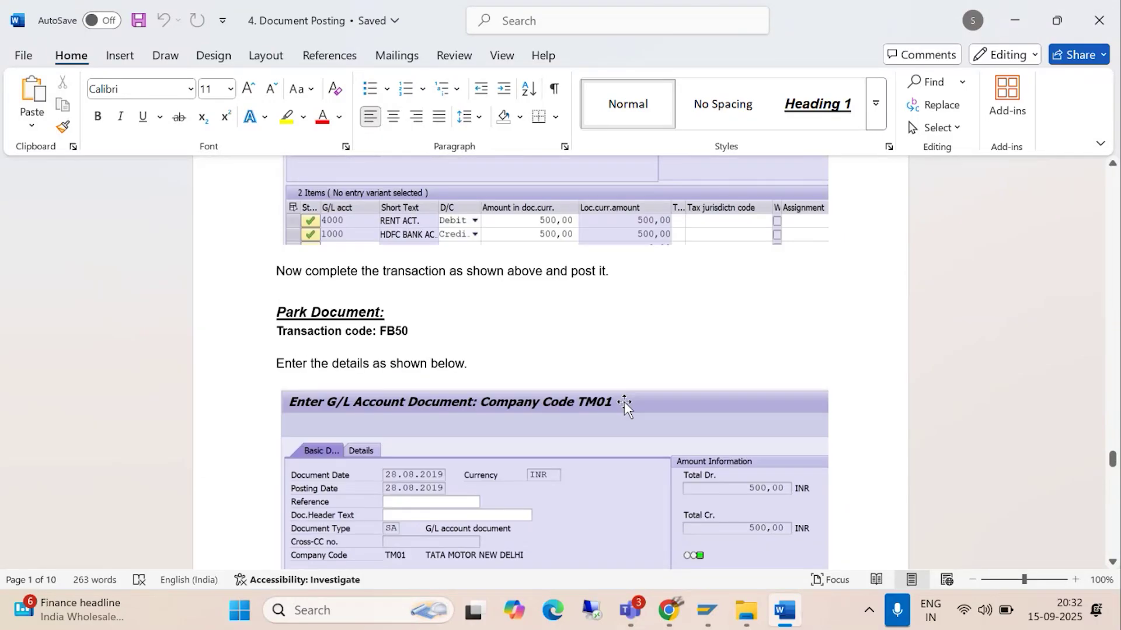
{"action": "scroll", "coordinate": [624, 403], "scroll_direction": "down", "scroll_amount": 4}
{"action": "scroll", "coordinate": [623, 402], "scroll_direction": "up", "scroll_amount": 2}
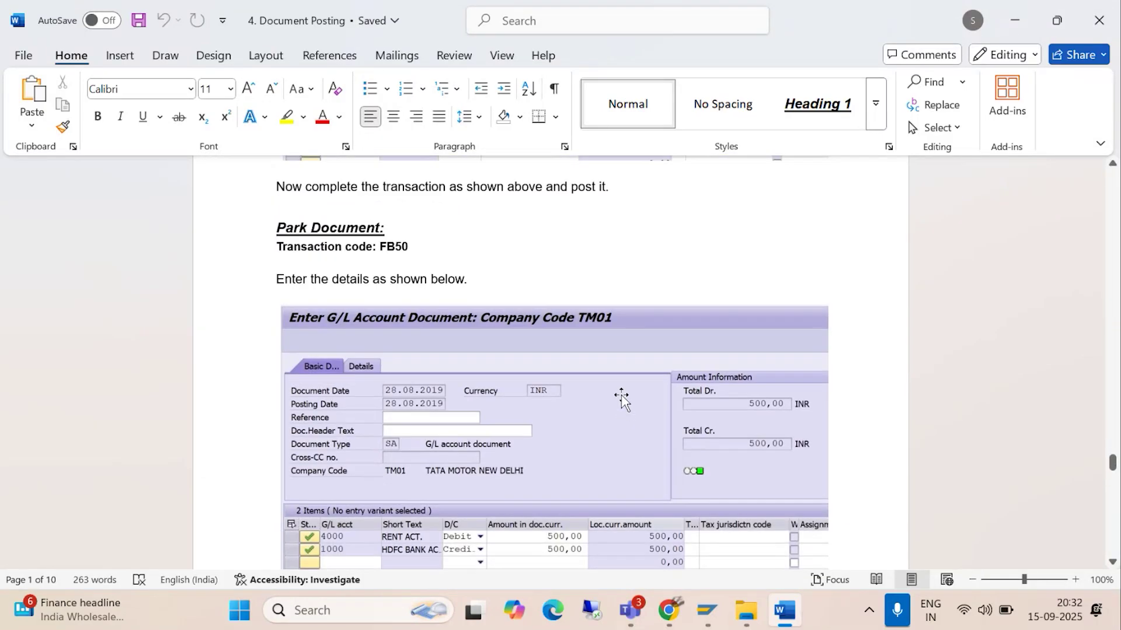
- Switch back to the Enter G/L Account Document window for company code BAJM in SAP
{"action": "left_click", "coordinate": [706, 610]}
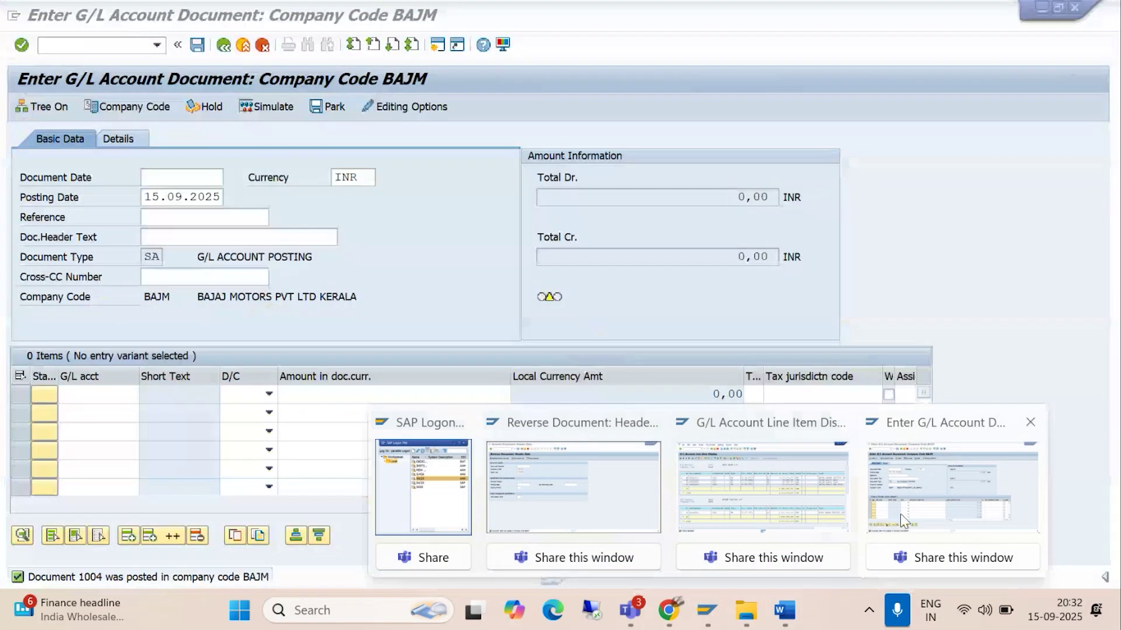
{"action": "left_click", "coordinate": [900, 514]}
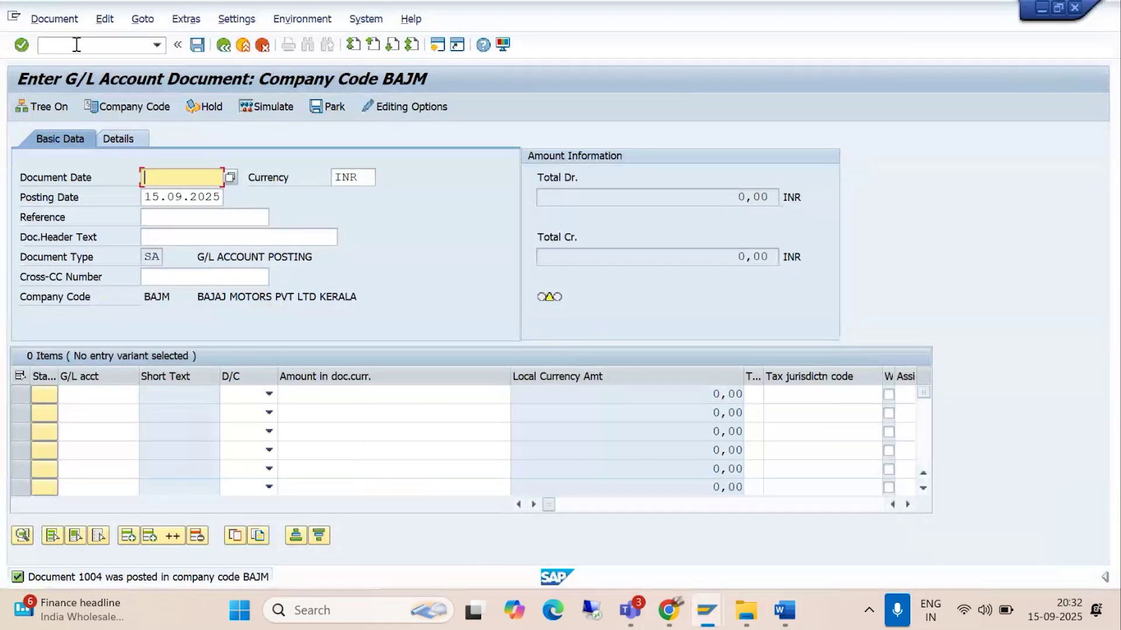
{"action": "key", "text": "alt+Tab"}
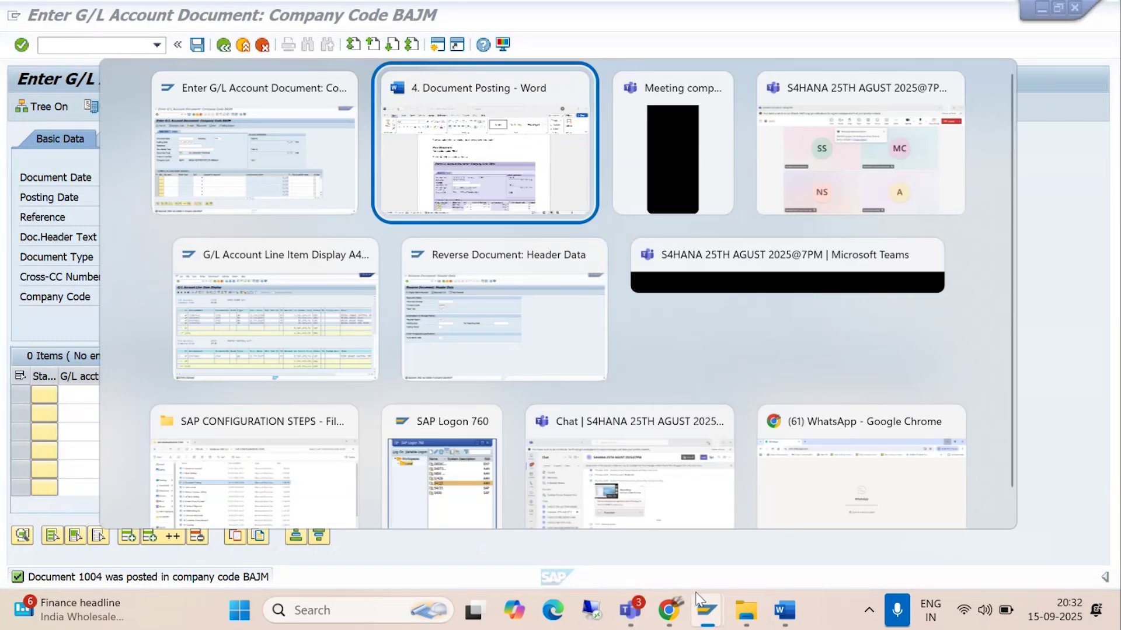
{"action": "left_click", "coordinate": [785, 612]}
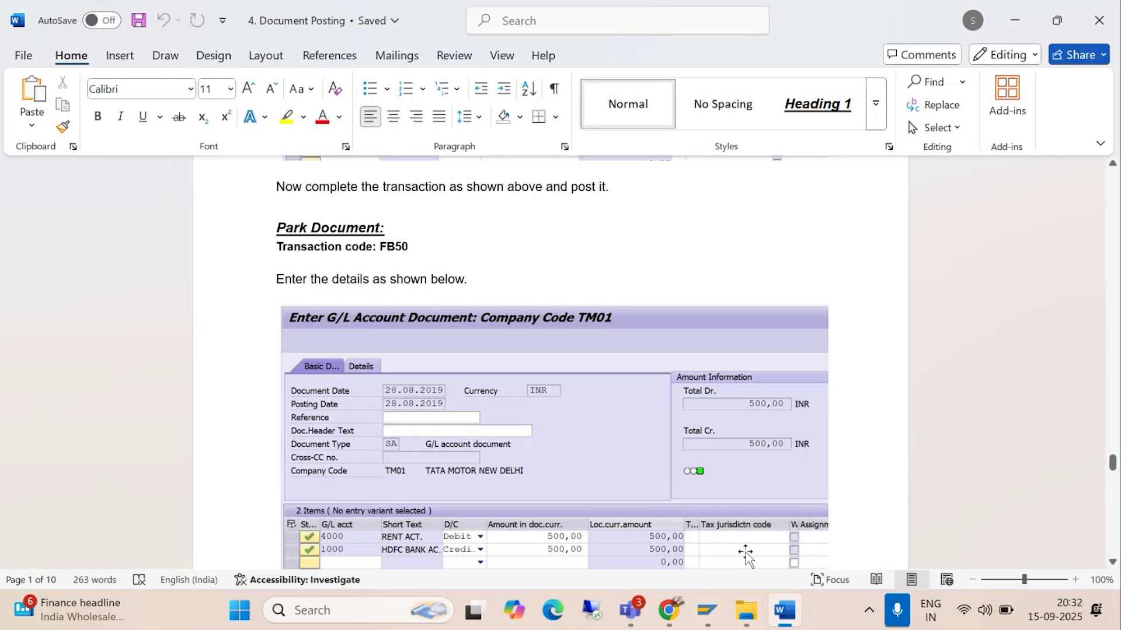
{"action": "left_click", "coordinate": [717, 601]}
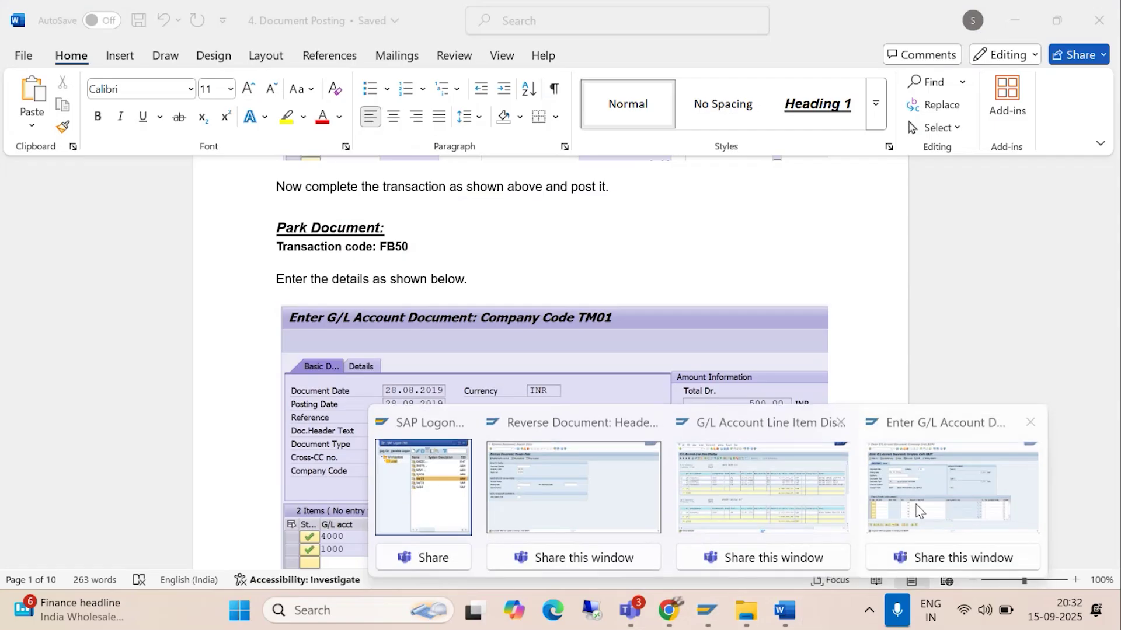
{"action": "left_click", "coordinate": [931, 505]}
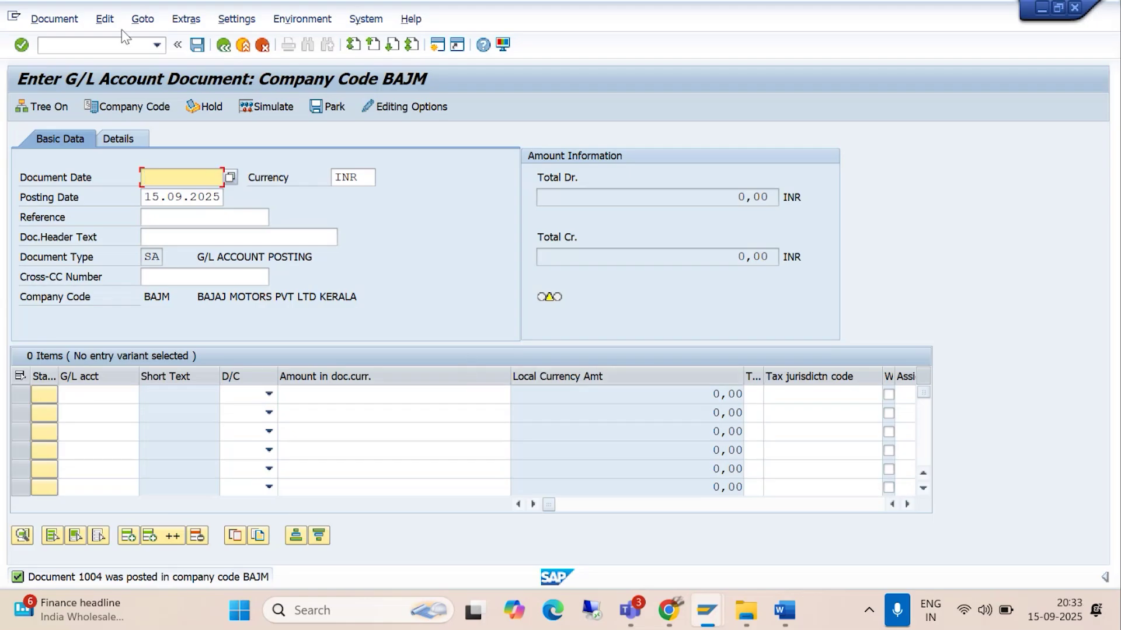
- Restart the G/L account document entry and set the document date to 15.08.2025
{"action": "left_click", "coordinate": [96, 46]}
{"action": "key", "text": "Return"}
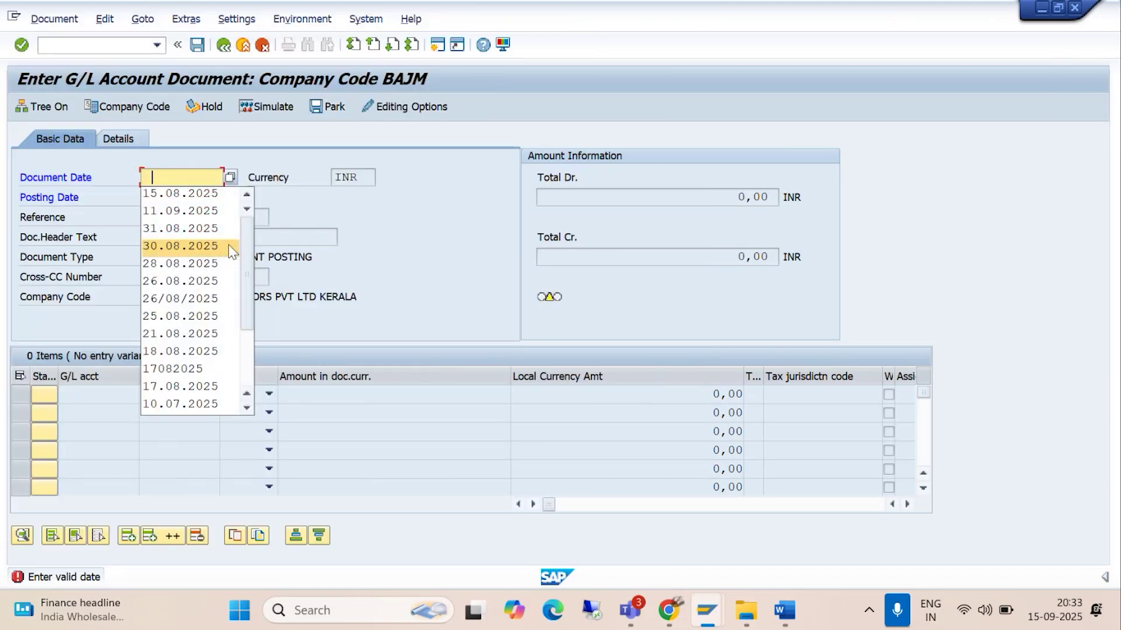
{"action": "left_click", "coordinate": [166, 194]}
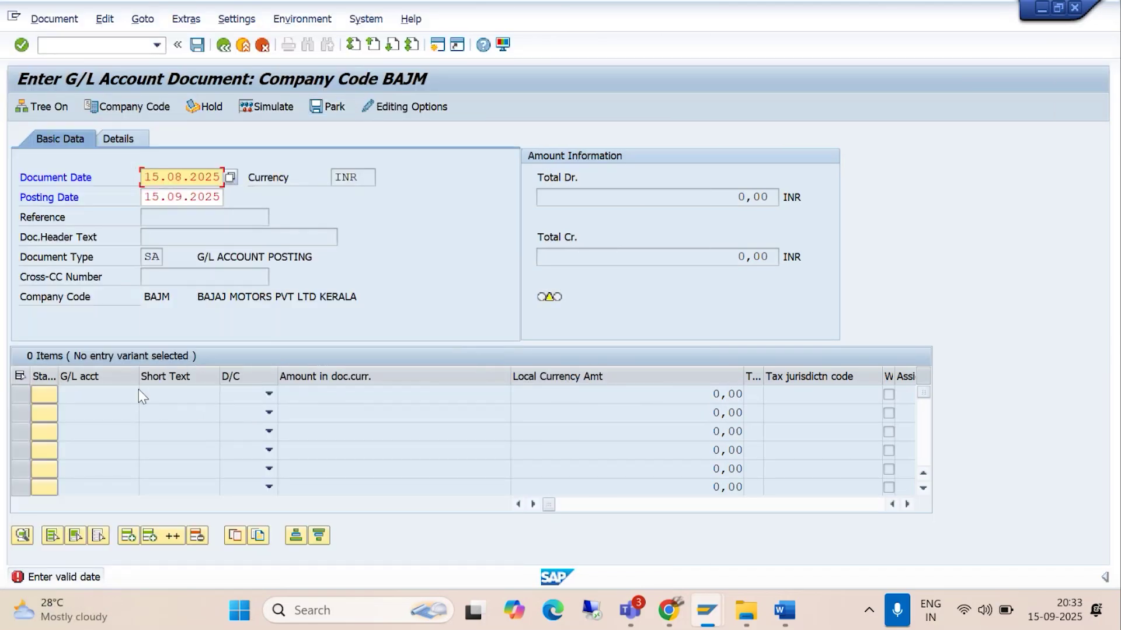
{"action": "left_click", "coordinate": [156, 45]}
{"action": "left_click", "coordinate": [119, 58]}
{"action": "key", "text": "Return"}
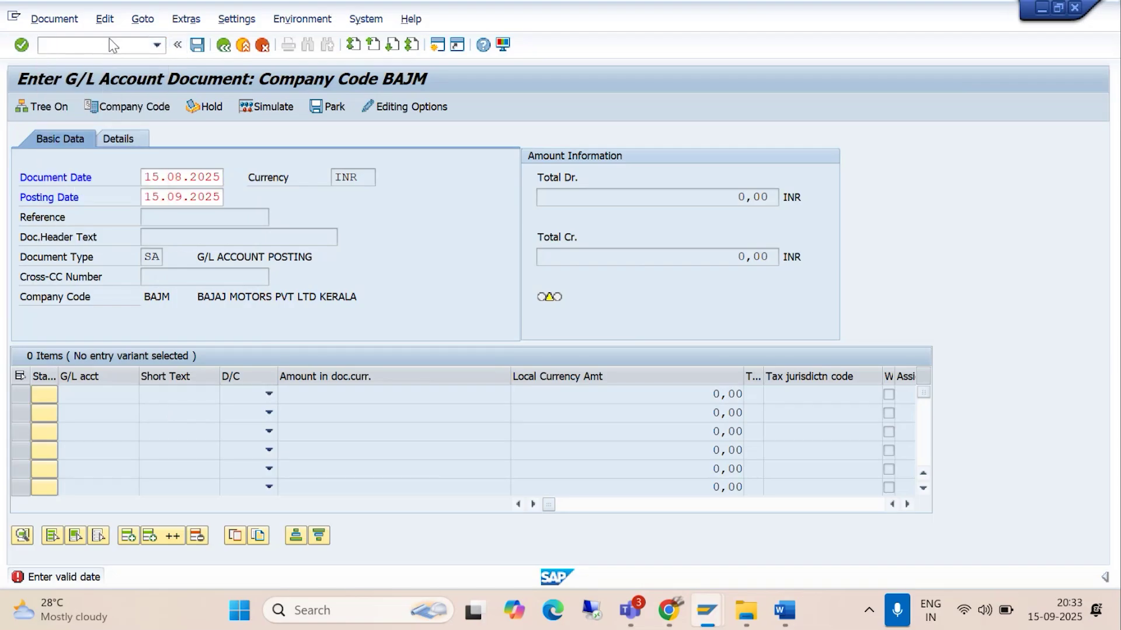
{"action": "left_click", "coordinate": [181, 176]}
{"action": "left_click", "coordinate": [160, 216]}
- Look up G/L account 3000 for the first line item and enter it as a debit of 1000
{"action": "left_click", "coordinate": [99, 395]}
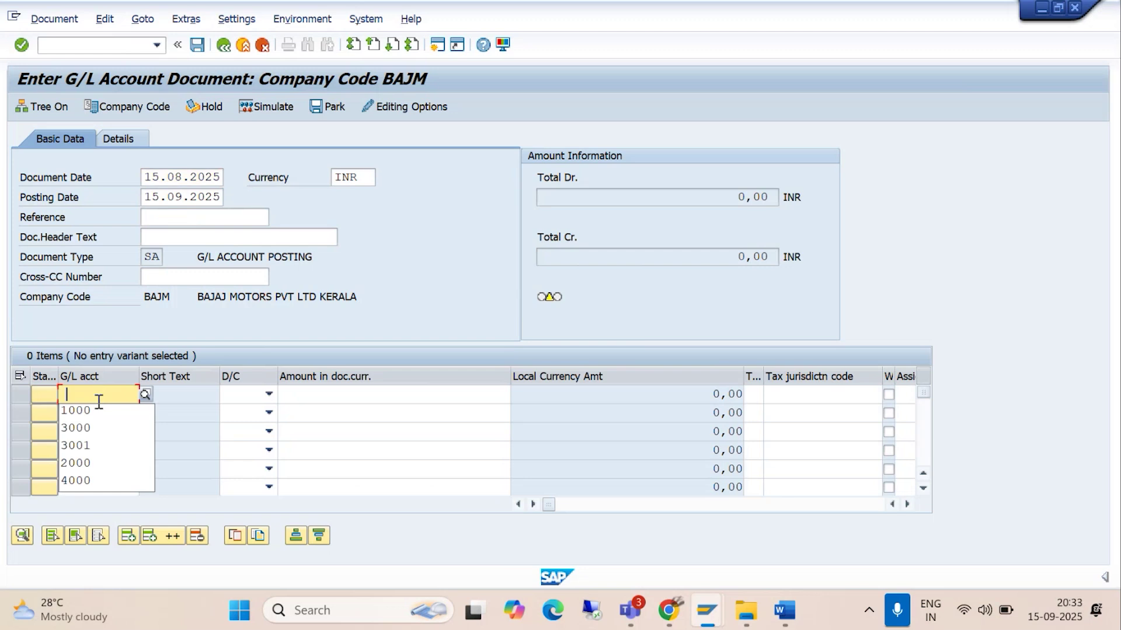
{"action": "left_click", "coordinate": [145, 395]}
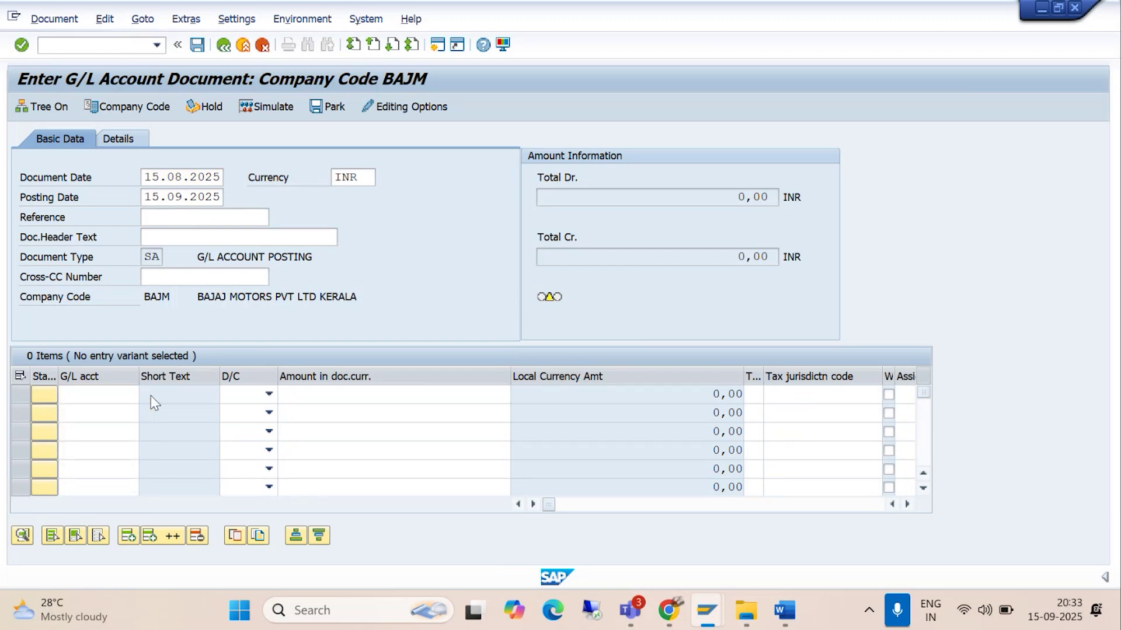
{"action": "left_click", "coordinate": [474, 574]}
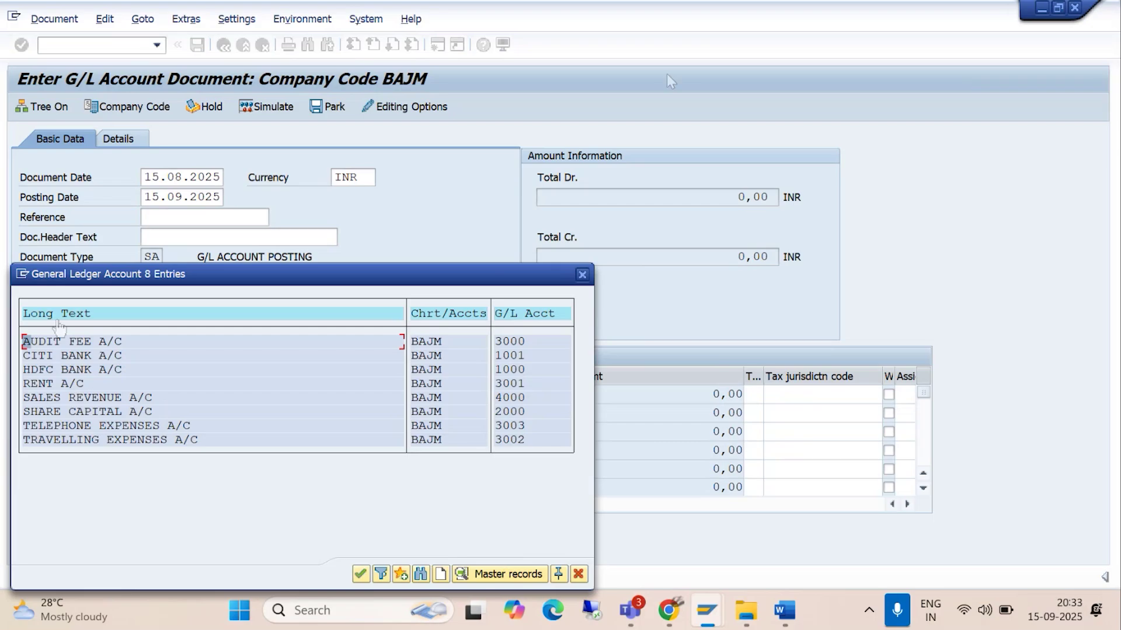
{"action": "left_click", "coordinate": [360, 574]}
{"action": "left_click", "coordinate": [269, 395]}
{"action": "left_click", "coordinate": [238, 428]}
{"action": "left_click", "coordinate": [321, 395]}
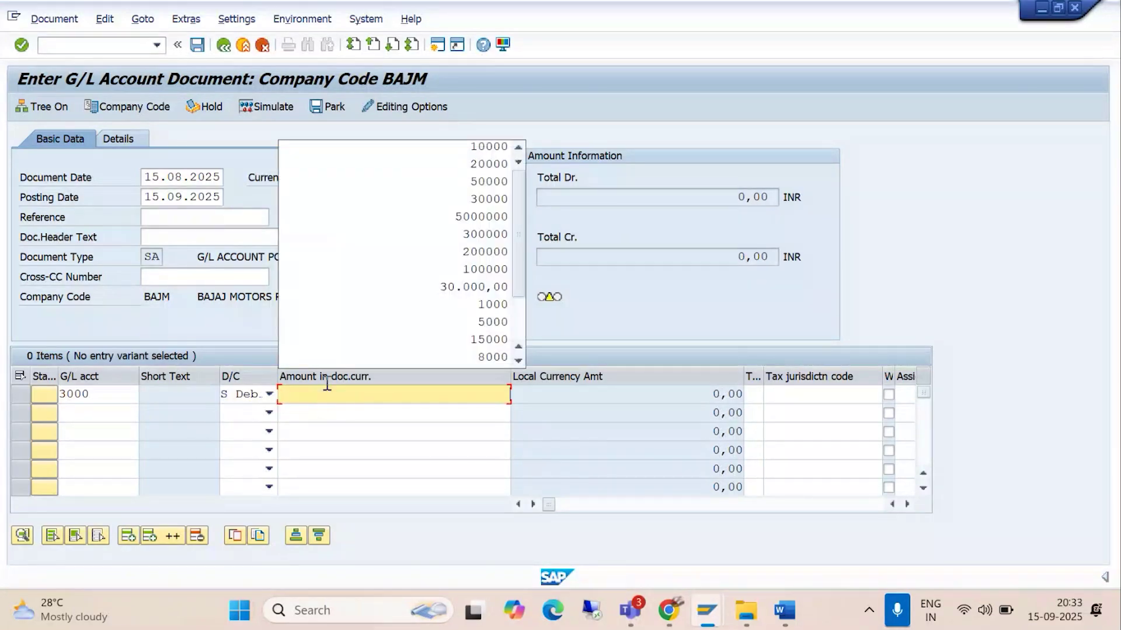
{"action": "left_click", "coordinate": [456, 306]}
- Enter the second line item with G/L account 1000 as a credit of 1000
{"action": "left_click", "coordinate": [113, 413]}
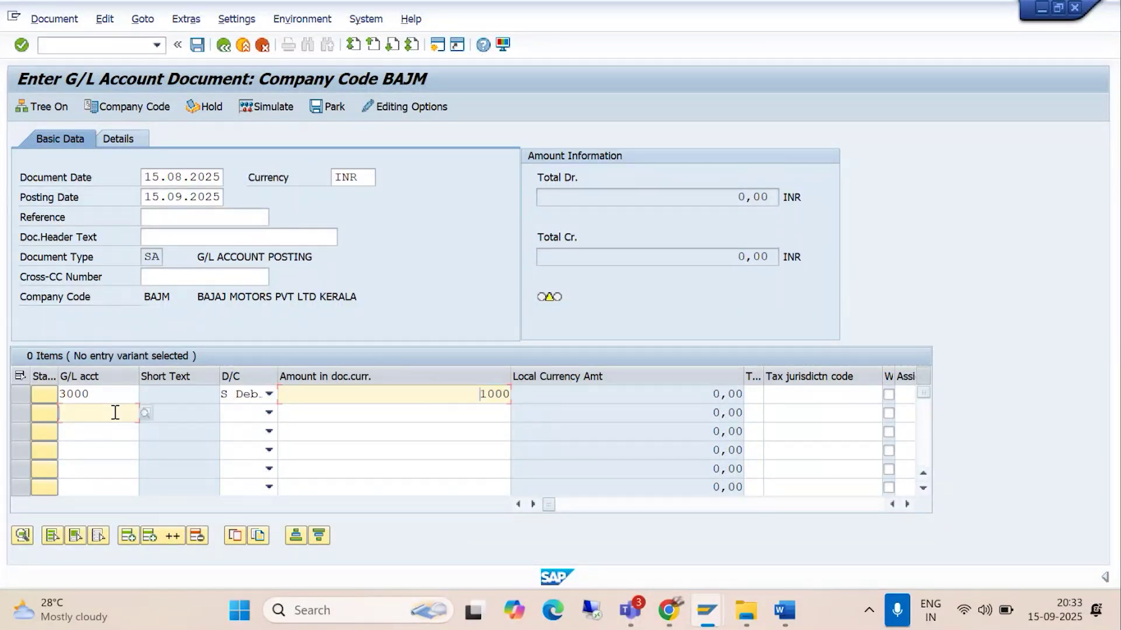
{"action": "left_click", "coordinate": [111, 429]}
{"action": "left_click", "coordinate": [268, 413]}
{"action": "left_click", "coordinate": [238, 430]}
{"action": "left_click", "coordinate": [415, 414]}
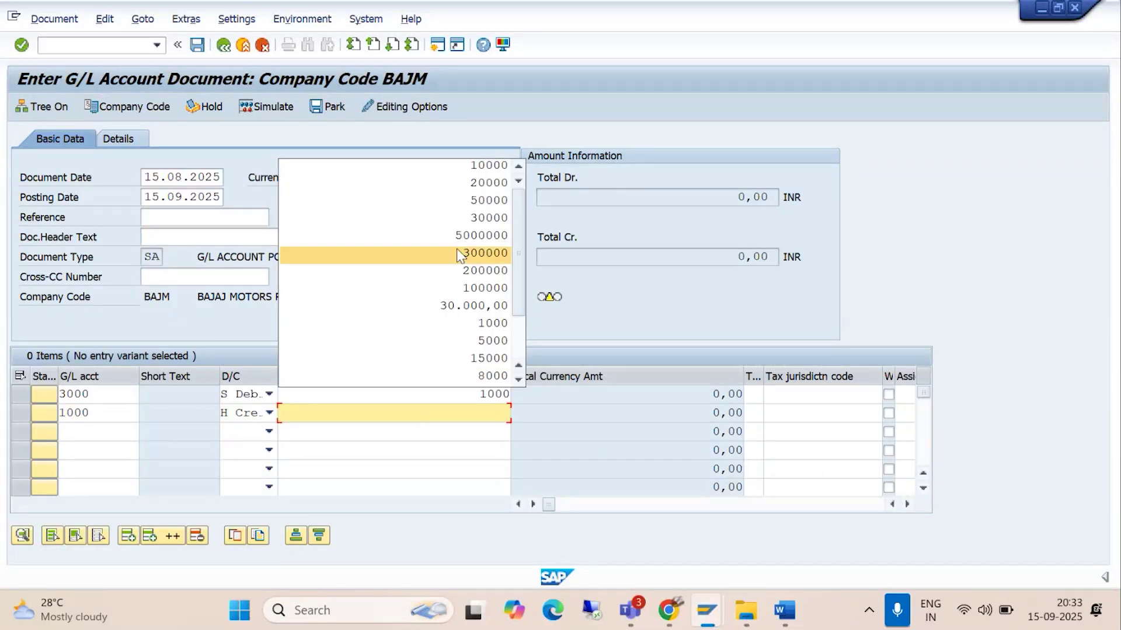
{"action": "left_click", "coordinate": [466, 328]}
- Set the text of the 1000 debit and credit line items to BEING AUDIT FEE PAID
{"action": "left_click", "coordinate": [907, 504]}
{"action": "left_click", "coordinate": [908, 506]}
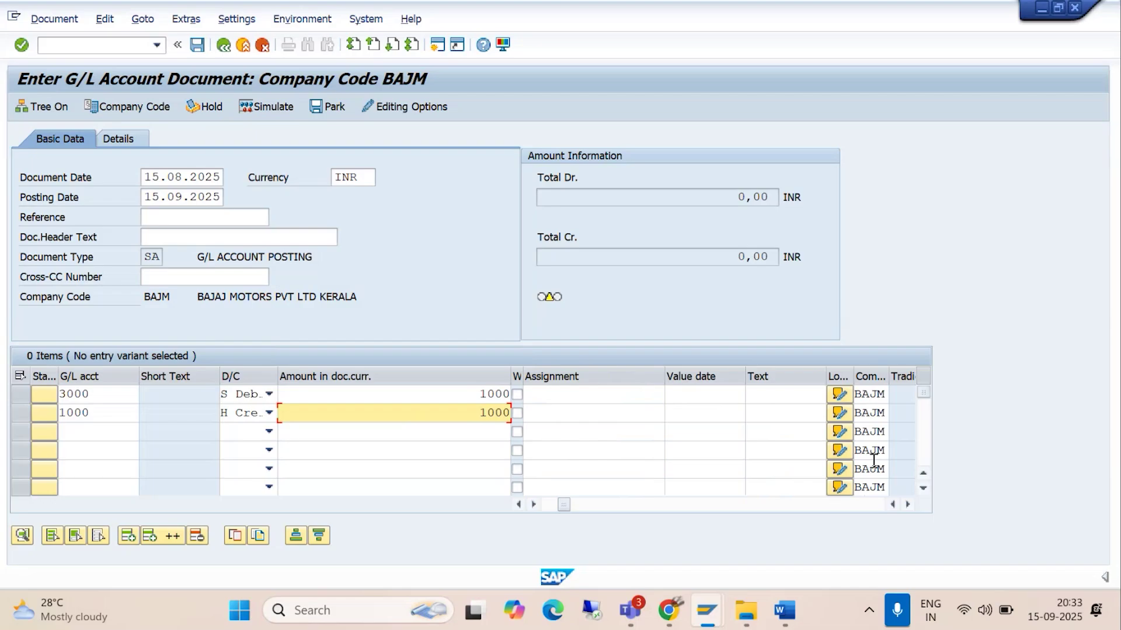
{"action": "left_click", "coordinate": [770, 394]}
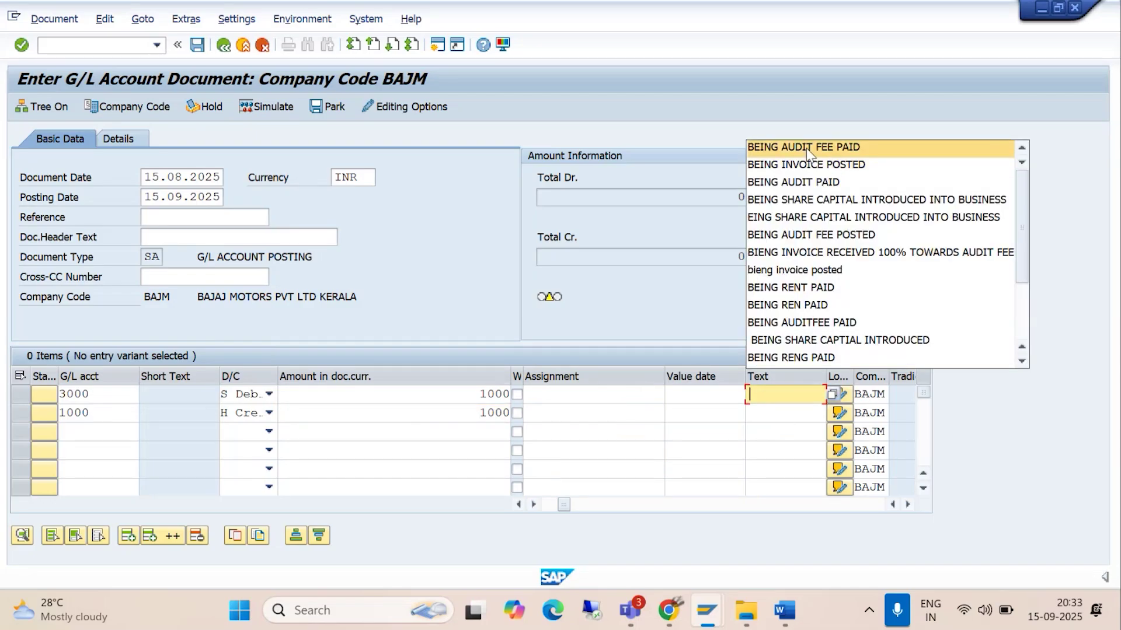
{"action": "left_click", "coordinate": [803, 147]}
{"action": "left_click", "coordinate": [774, 409]}
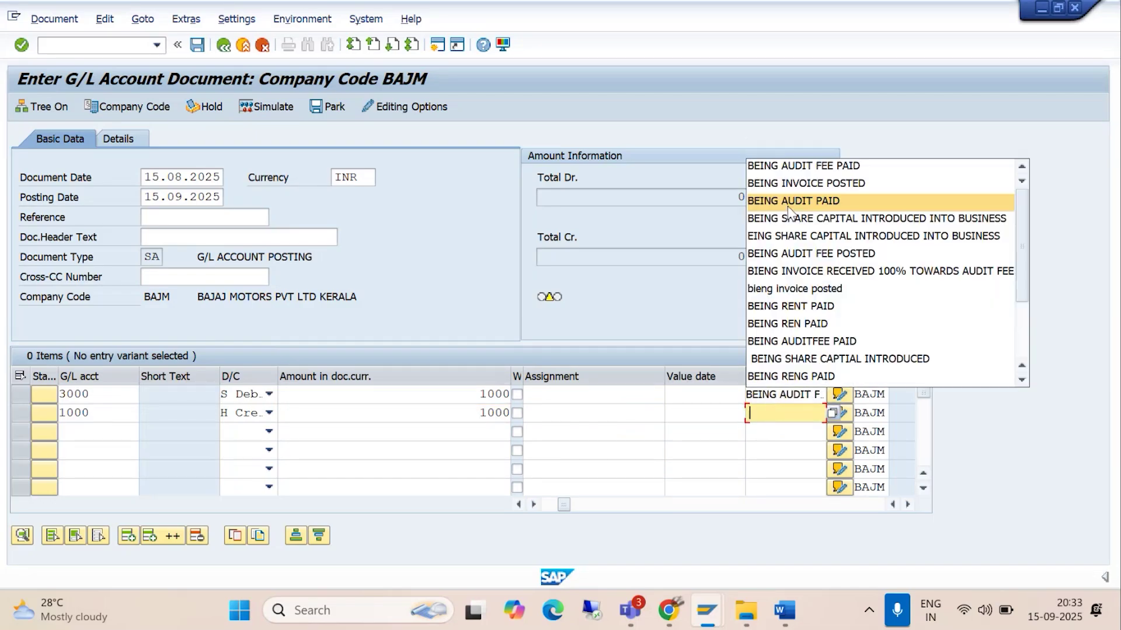
{"action": "left_click", "coordinate": [790, 163]}
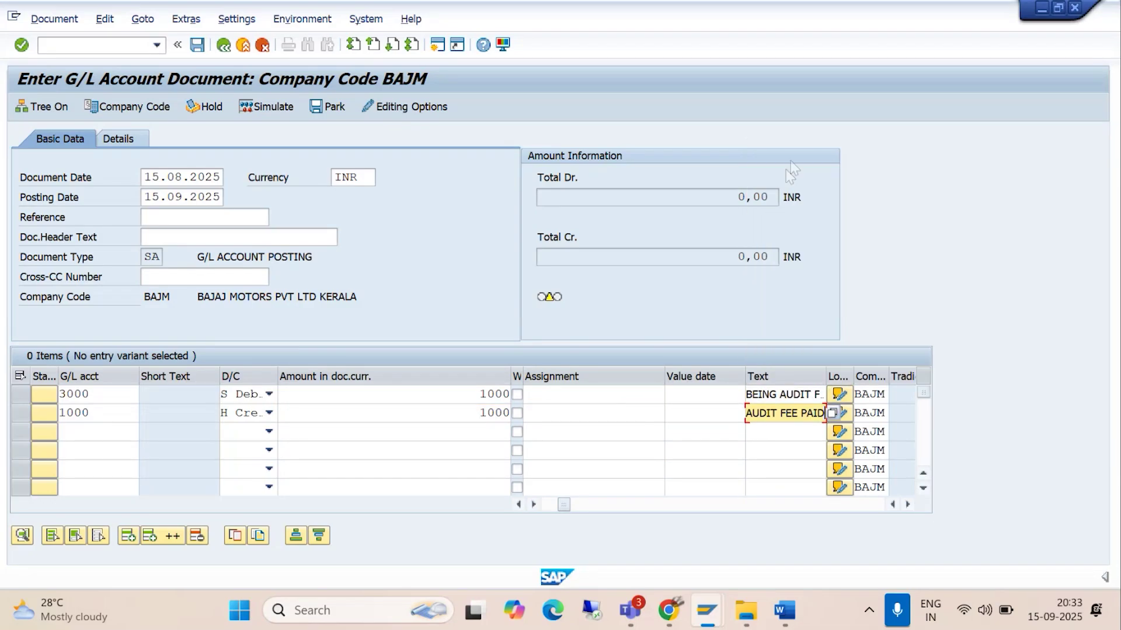
- Check the Park Document instructions in the Document Posting guide in Word
{"action": "left_click", "coordinate": [784, 609]}
{"action": "scroll", "coordinate": [554, 397], "scroll_direction": "down", "scroll_amount": 2}
{"action": "scroll", "coordinate": [415, 450], "scroll_direction": "up", "scroll_amount": 3}
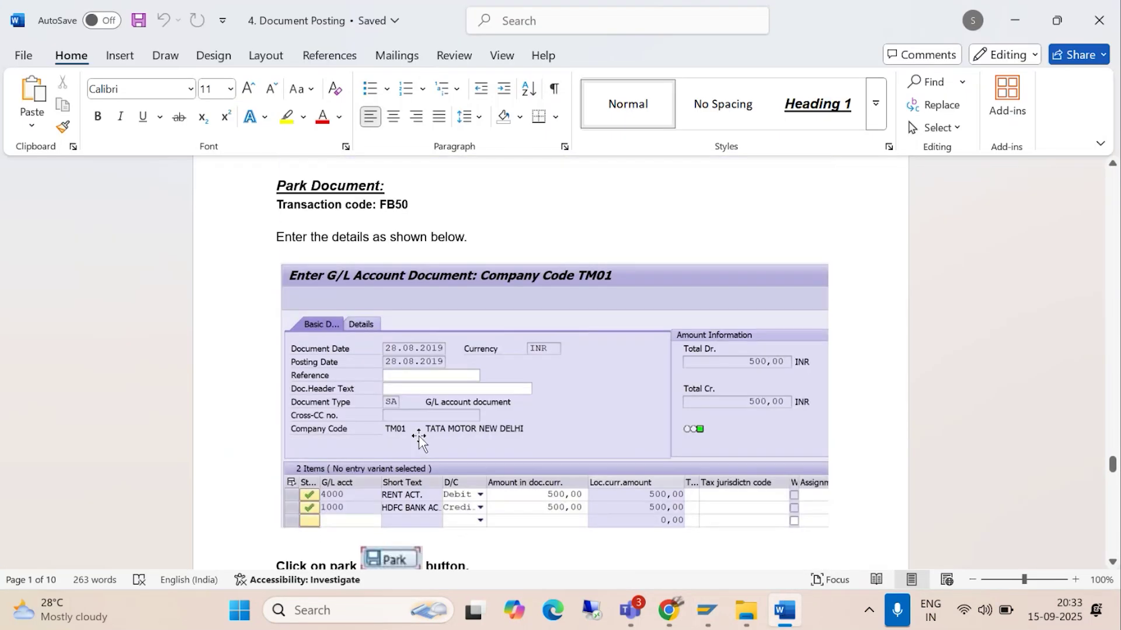
- Return to the FB50 entry in SAP, validate the two 1000 line items and park the document
{"action": "key", "text": "alt+Tab"}
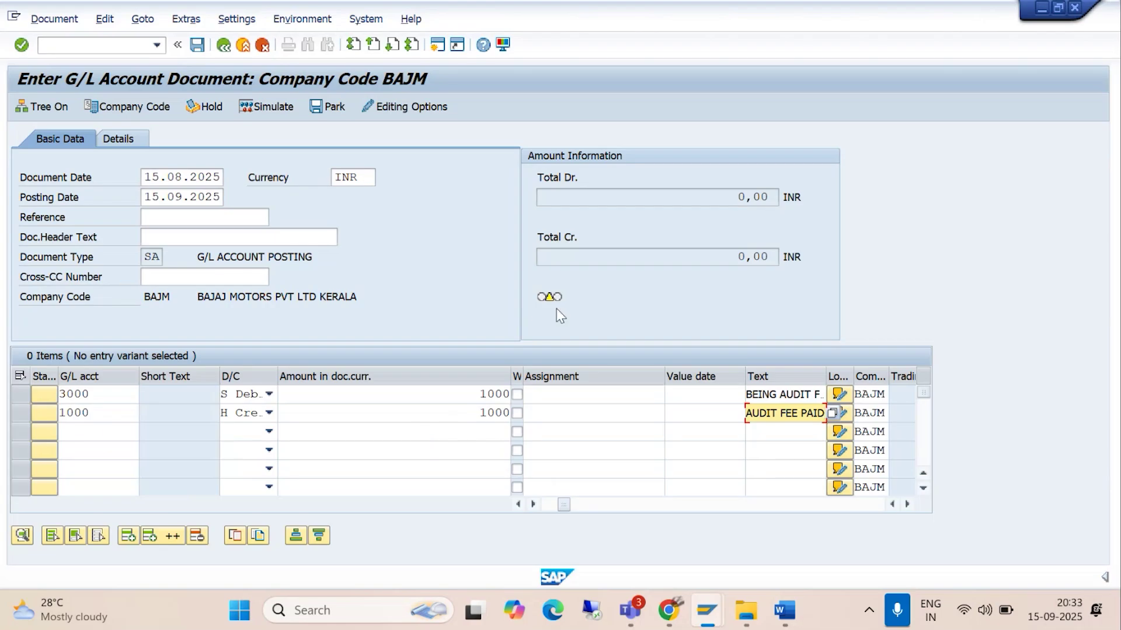
{"action": "key", "text": "Return"}
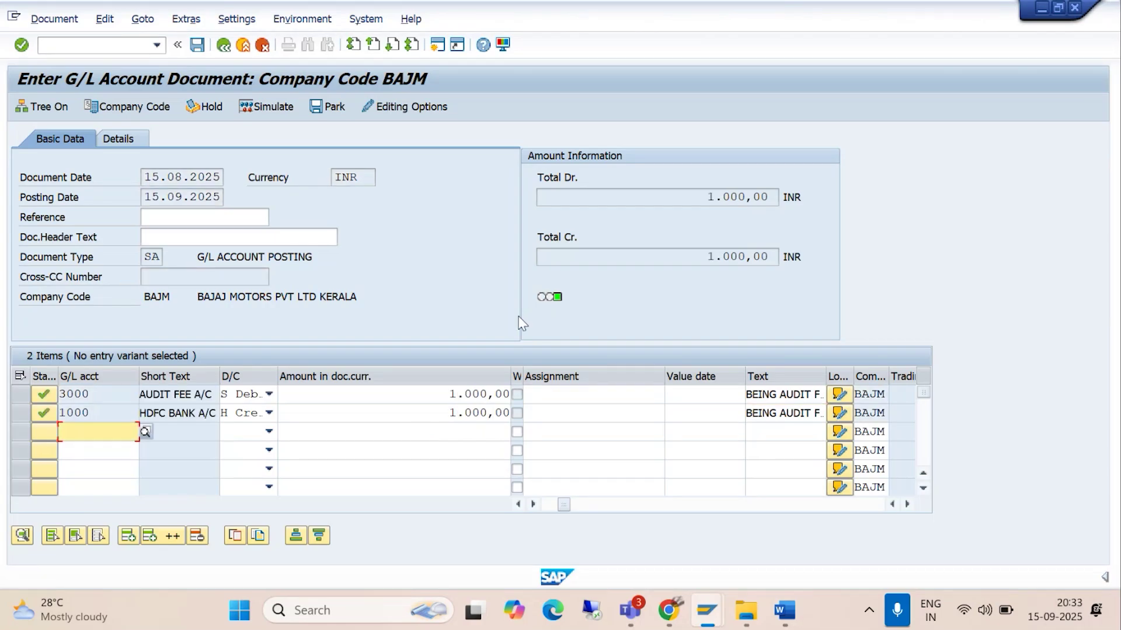
{"action": "left_click", "coordinate": [335, 107]}
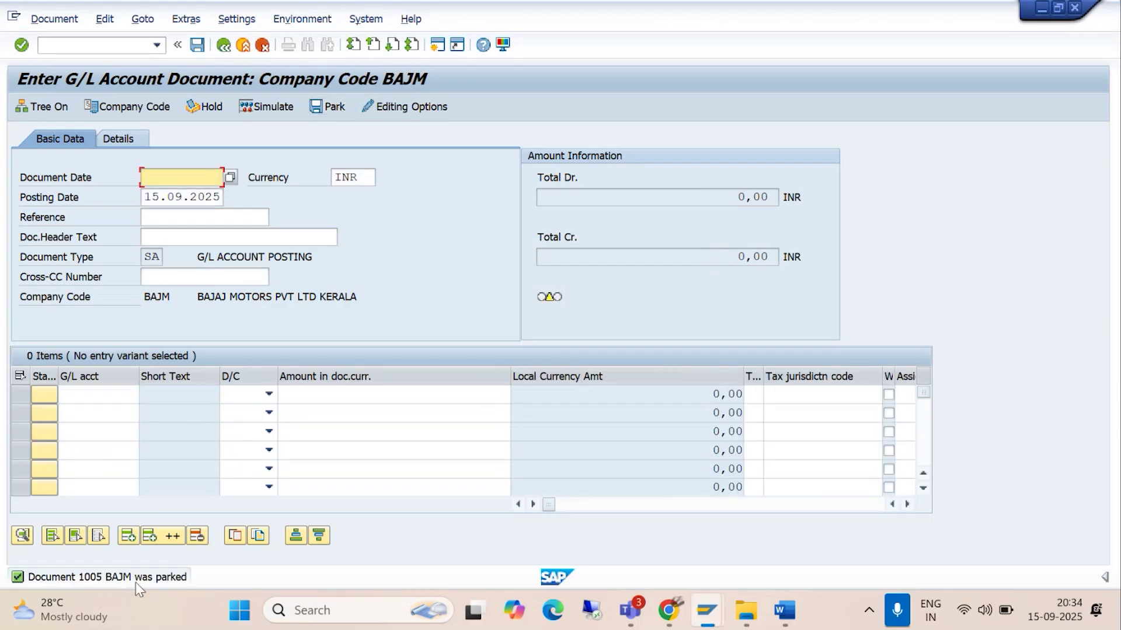
- Check the Post Park Document section of the Word guide and open transaction FV50 in SAP
{"action": "key", "text": "alt+Tab"}
{"action": "scroll", "coordinate": [469, 526], "scroll_direction": "down", "scroll_amount": 5}
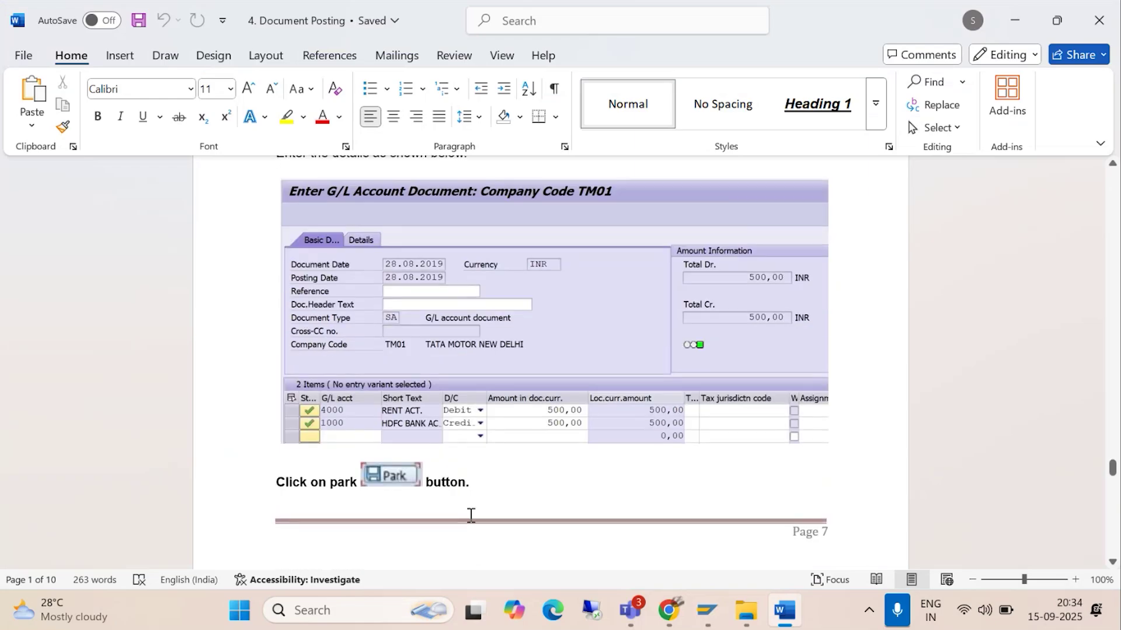
{"action": "scroll", "coordinate": [467, 513], "scroll_direction": "down", "scroll_amount": 3}
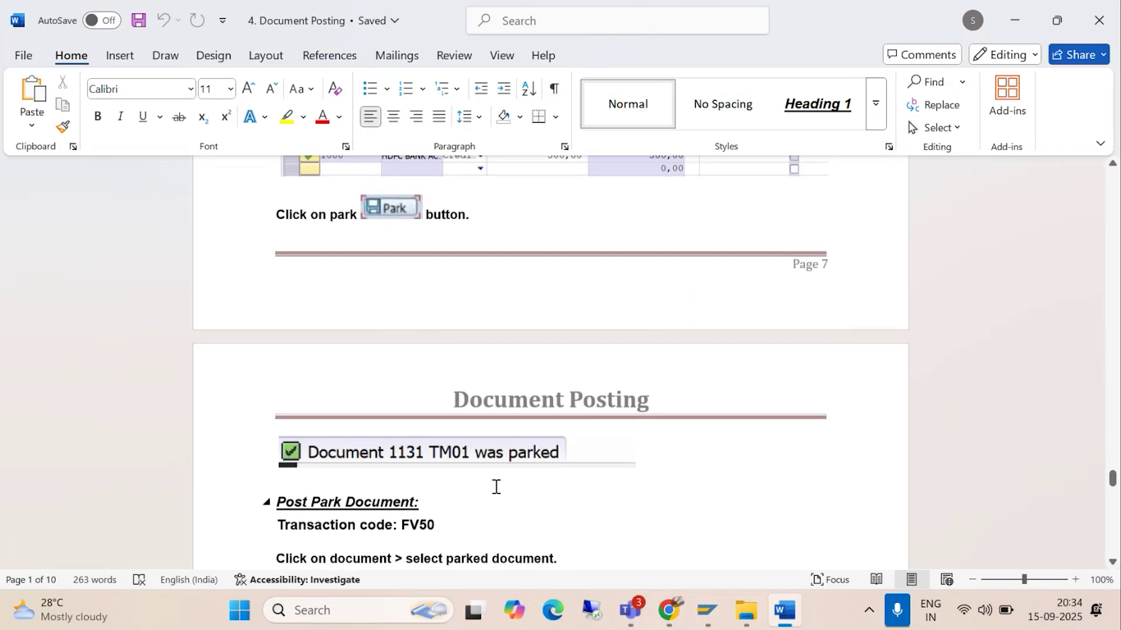
{"action": "key", "text": "alt+Tab"}
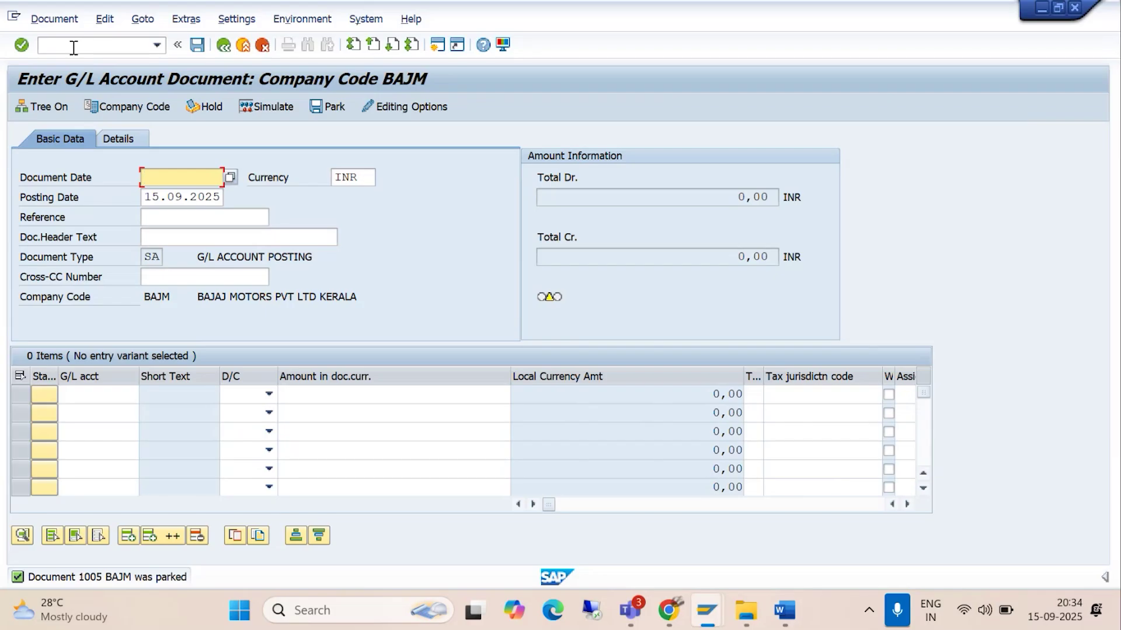
{"action": "left_click", "coordinate": [74, 48]}
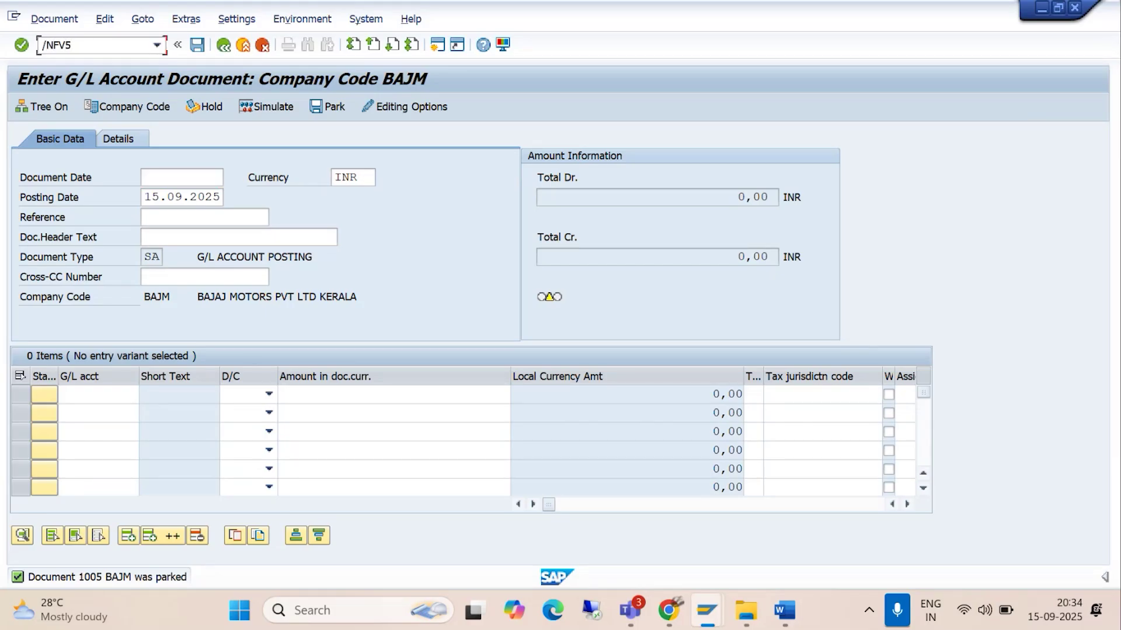
{"action": "key", "text": "Return"}
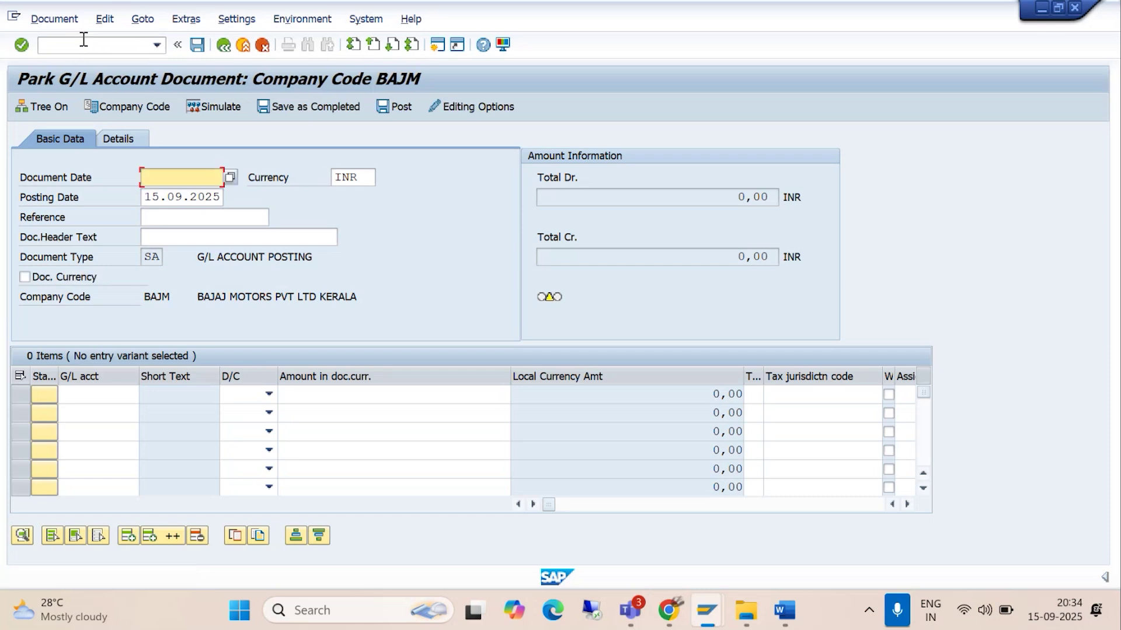
- Read how to select a parked document in the Word guide and return to the Park G/L Account Document screen in SAP
{"action": "key", "text": "alt+Tab"}
{"action": "scroll", "coordinate": [345, 403], "scroll_direction": "down", "scroll_amount": 2}
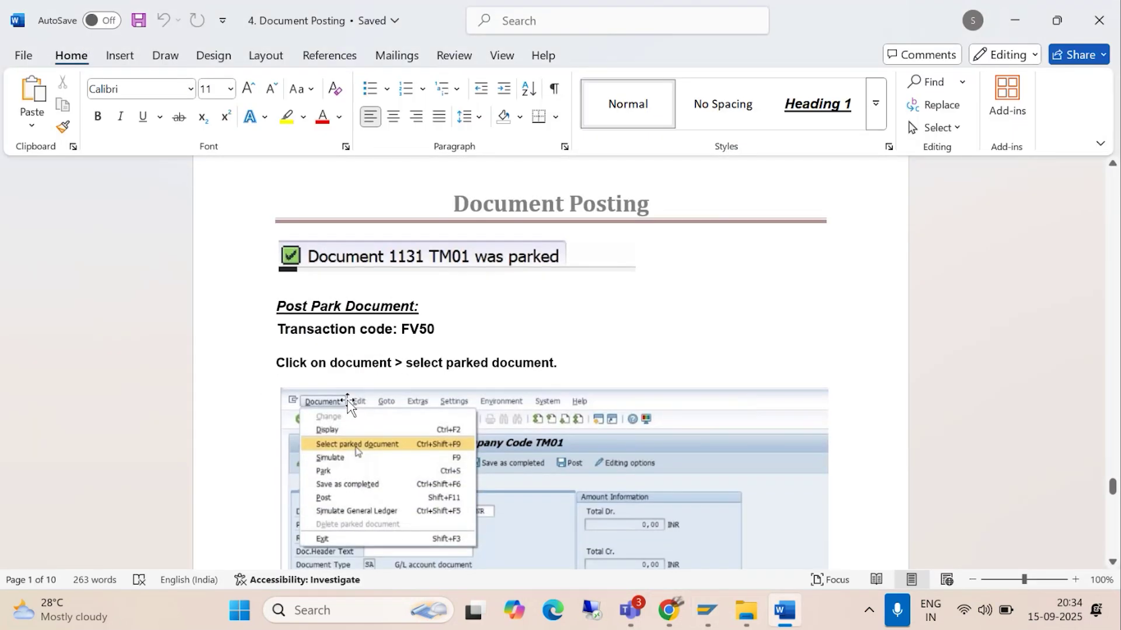
{"action": "left_click", "coordinate": [280, 302]}
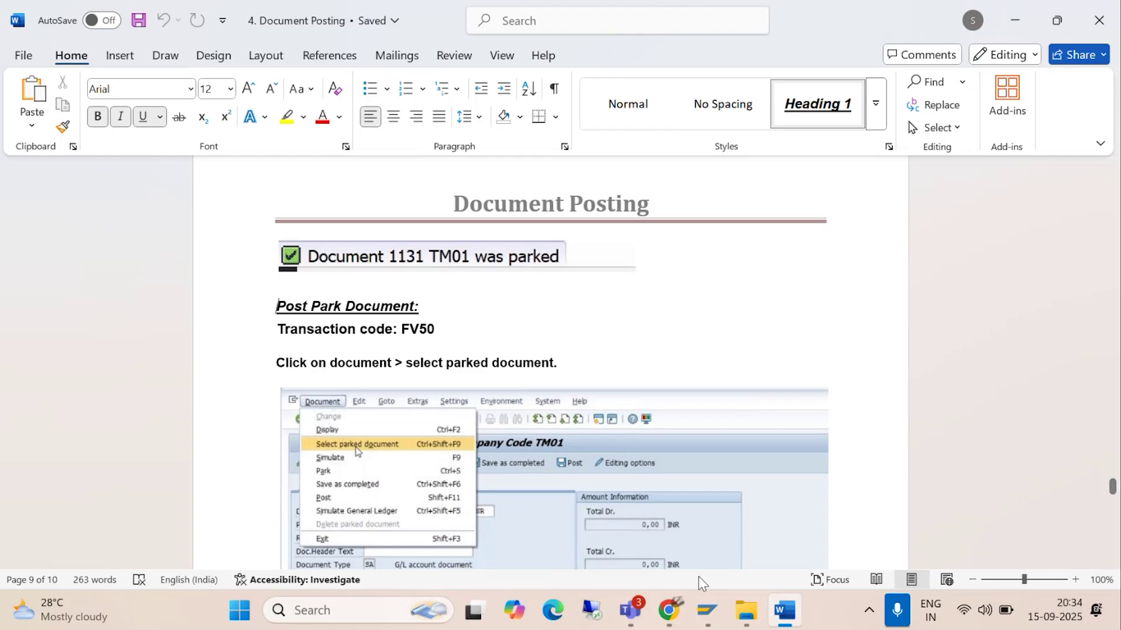
{"action": "mouse_move", "coordinate": [707, 610]}
{"action": "left_click", "coordinate": [957, 486]}
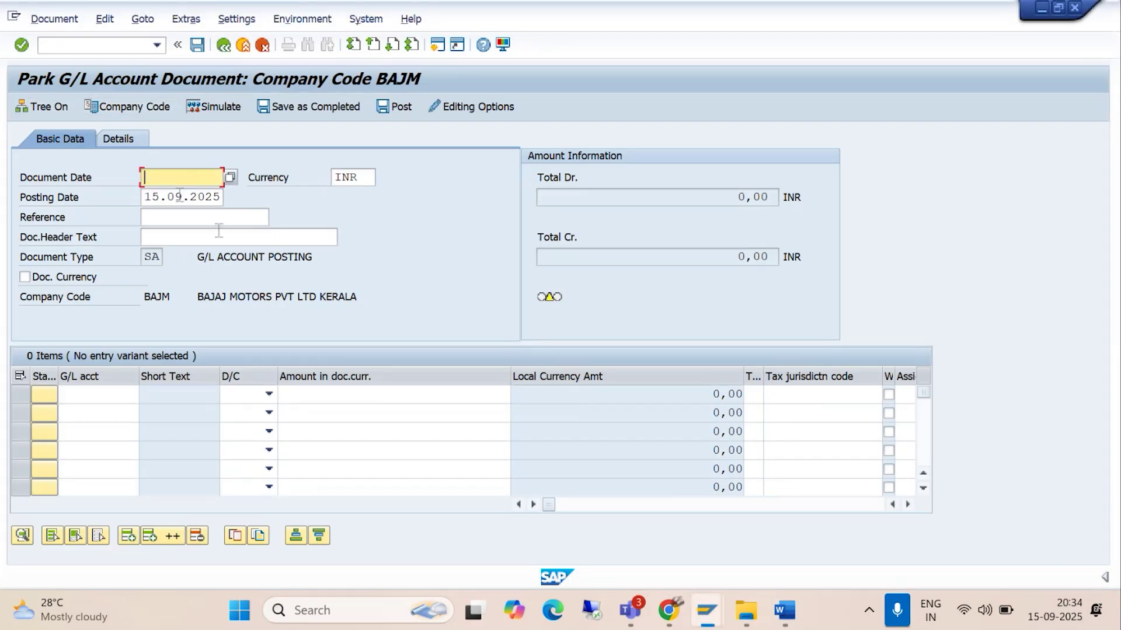
- Select the parked document 1005 in company code BAJM for fiscal year 2025 and open it for editing
{"action": "left_click", "coordinate": [58, 24]}
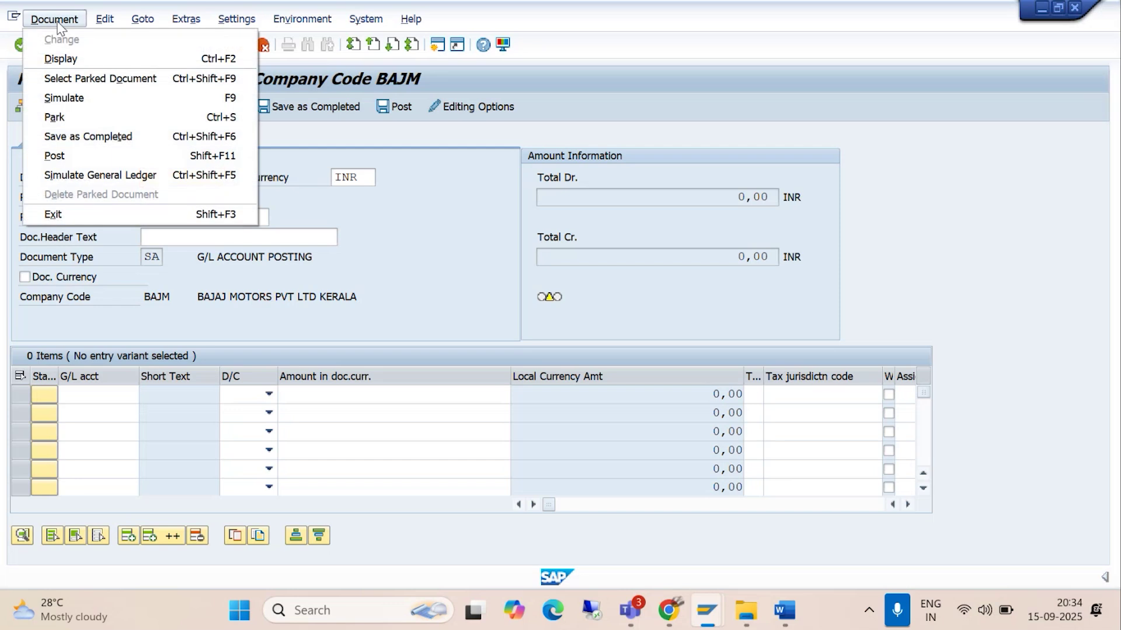
{"action": "left_click", "coordinate": [78, 79]}
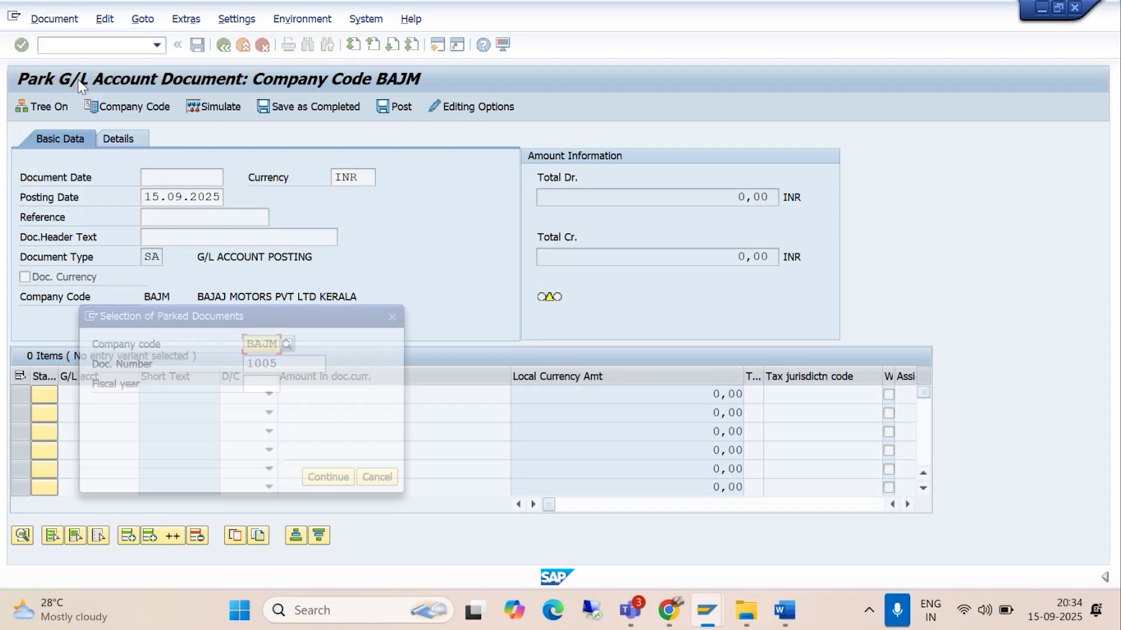
{"action": "left_click", "coordinate": [265, 384]}
{"action": "type", "text": "2025"}
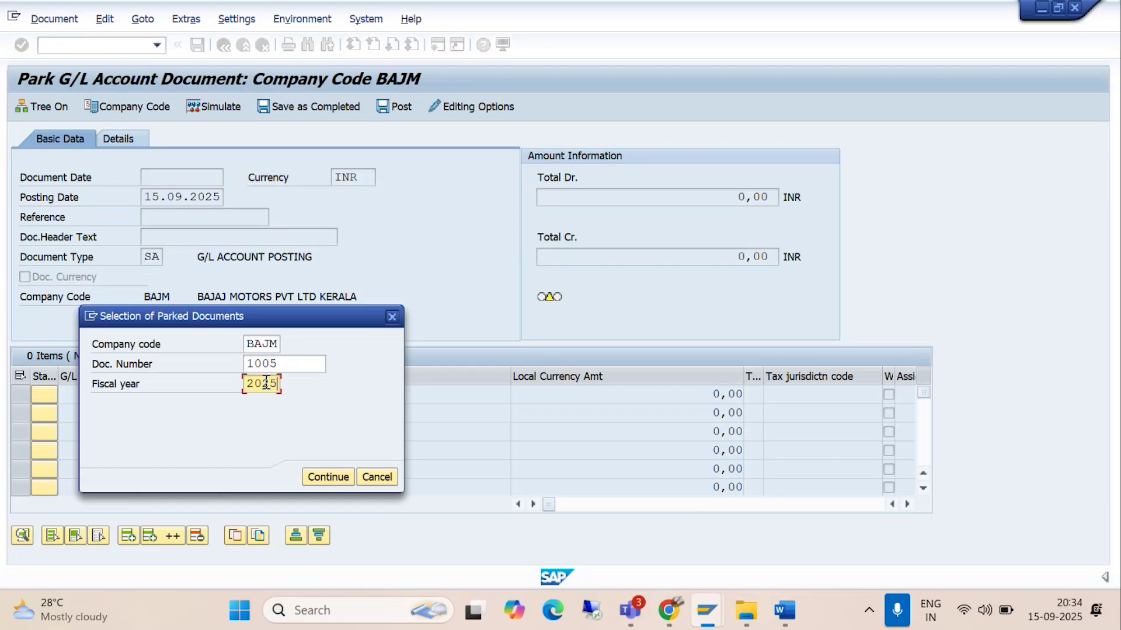
{"action": "left_click", "coordinate": [326, 478]}
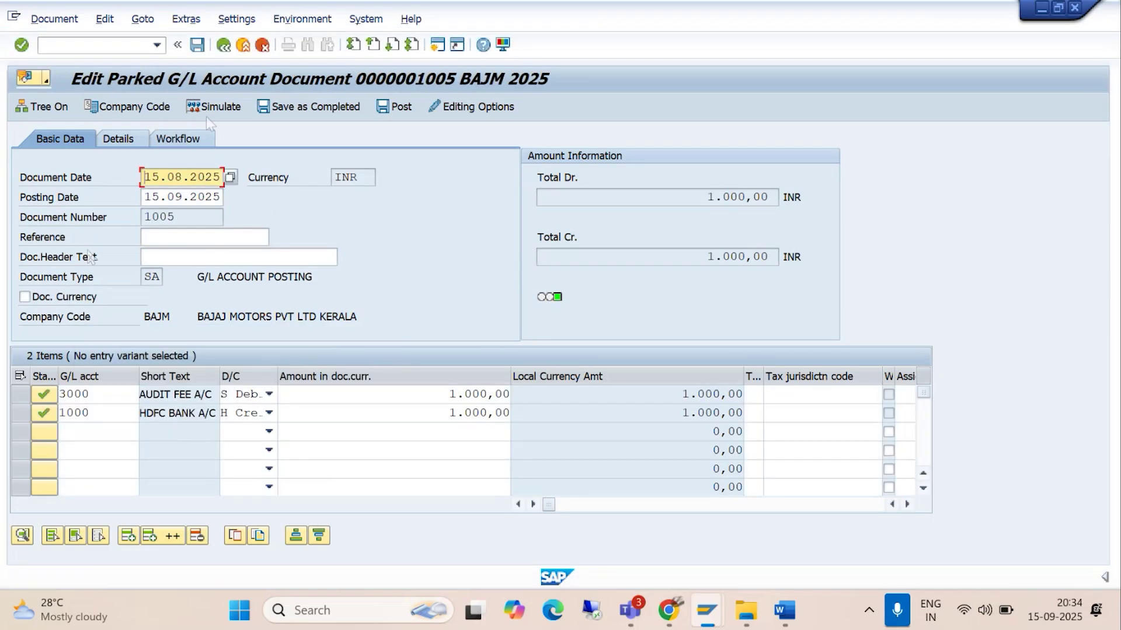
- Try to save the parked audit fee document, and exit its editing screen to SAP Easy Access
{"action": "left_click", "coordinate": [197, 46]}
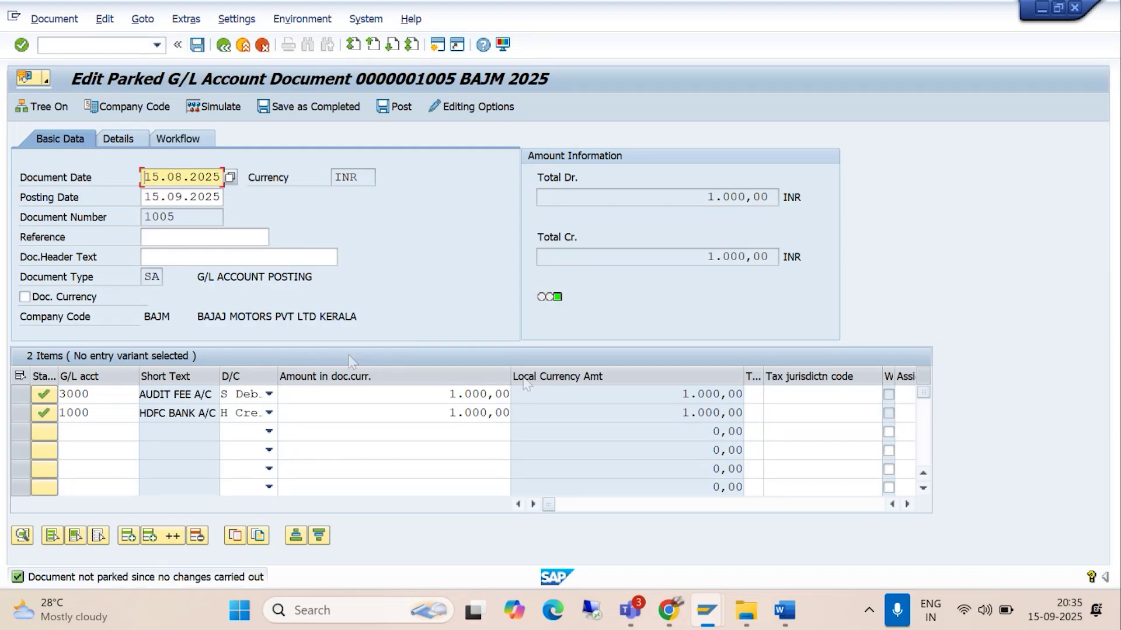
{"action": "left_click", "coordinate": [906, 504]}
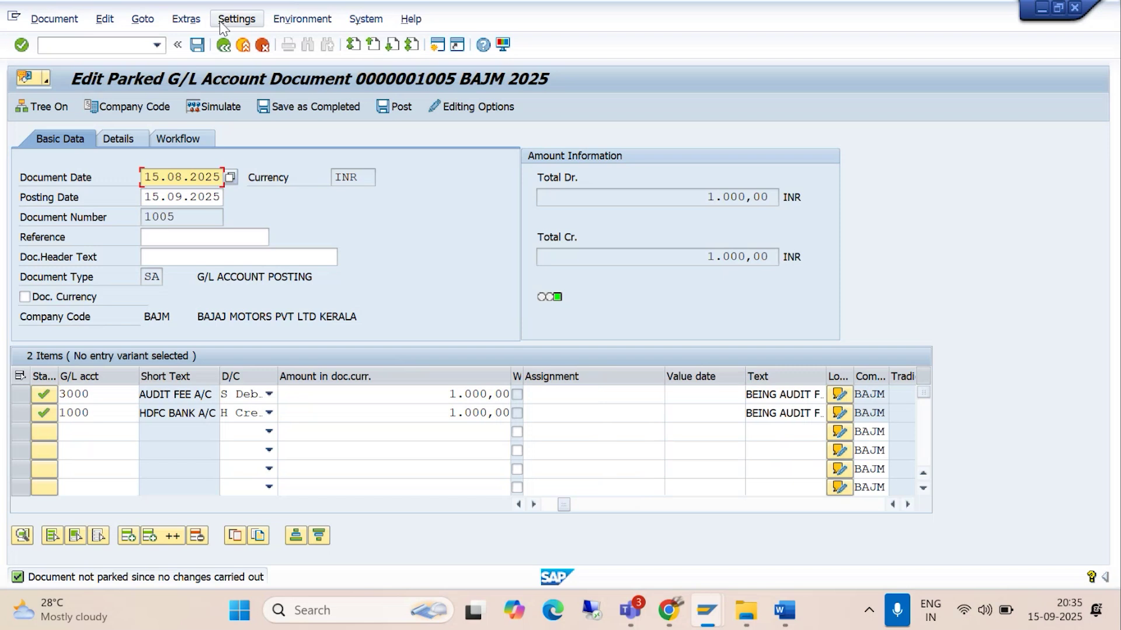
{"action": "left_click", "coordinate": [223, 46]}
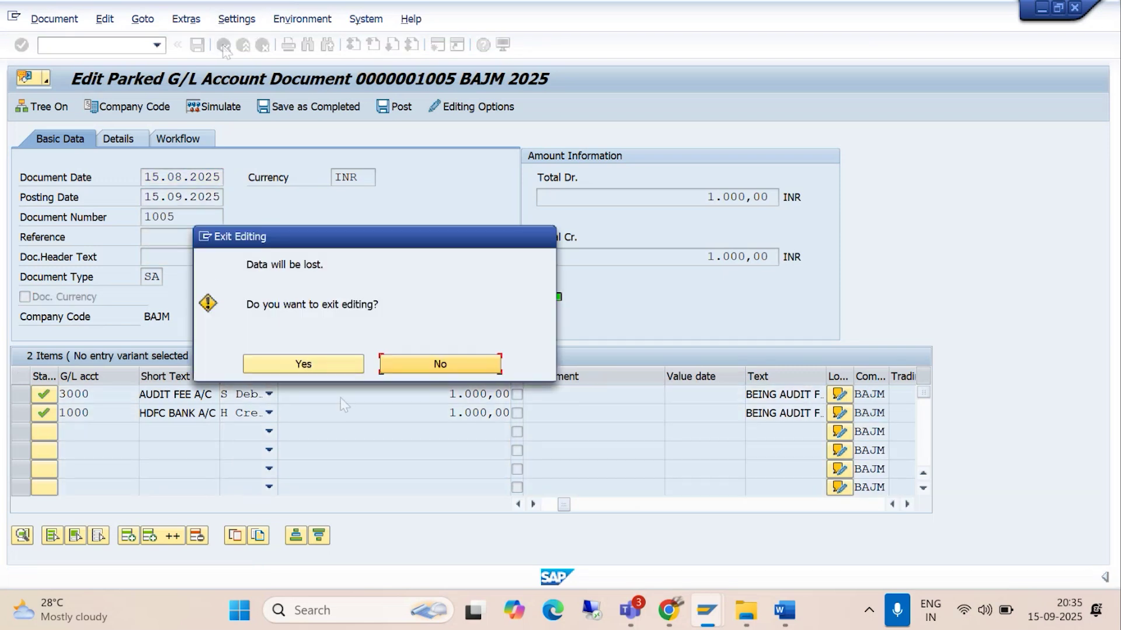
{"action": "left_click", "coordinate": [312, 365]}
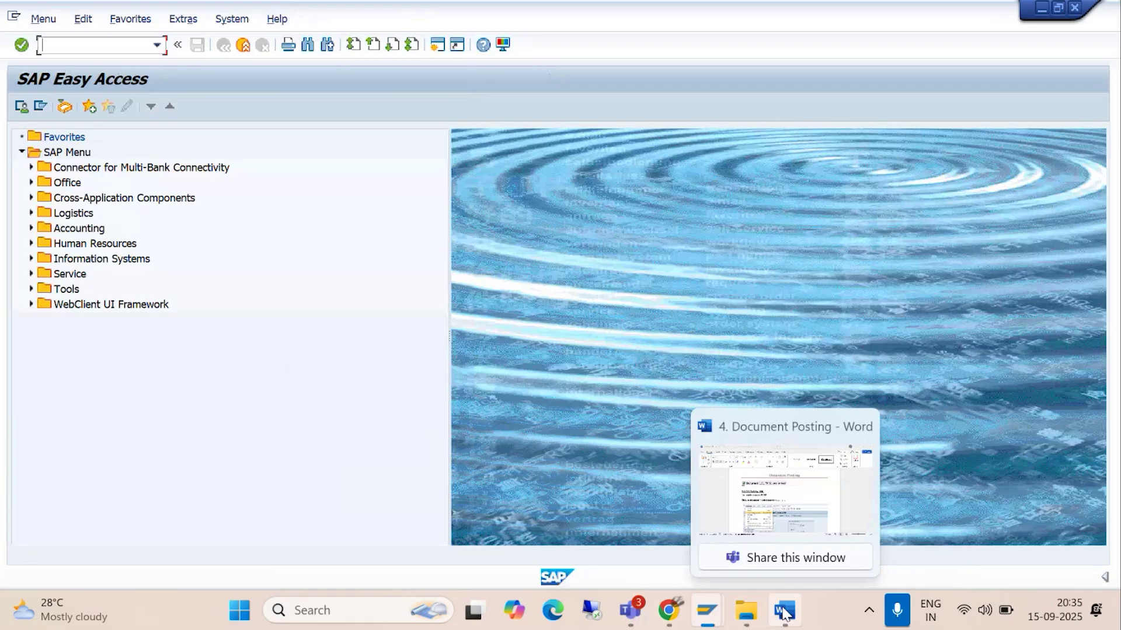
- Review the Selection of Parked Documents instructions in the Word guide and close the document
{"action": "left_click", "coordinate": [784, 613]}
{"action": "scroll", "coordinate": [569, 378], "scroll_direction": "down", "scroll_amount": 6}
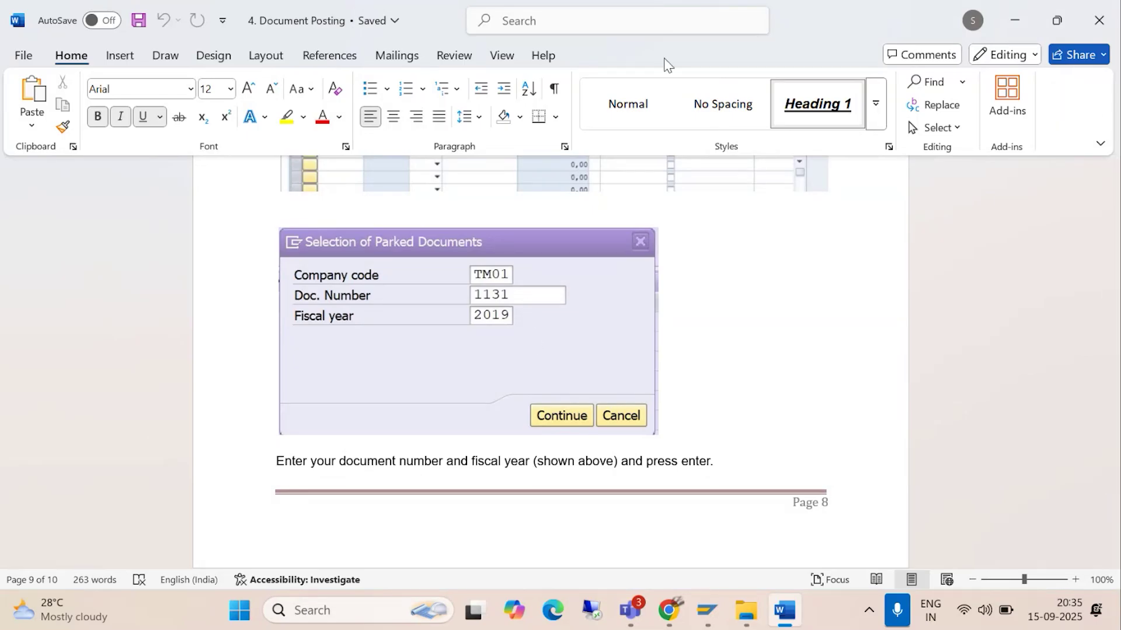
{"action": "left_click", "coordinate": [1098, 20]}
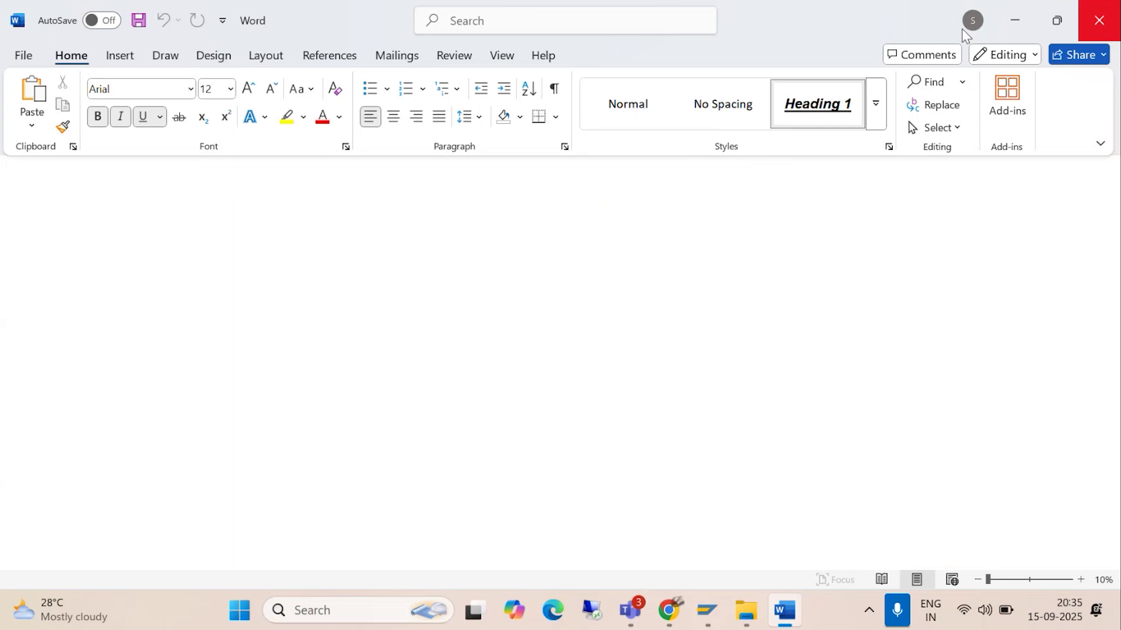
- Bring up the Reverse Document (FB08) session in SAP and end it
{"action": "type", "text": "fb08"}
{"action": "key", "text": "Return"}
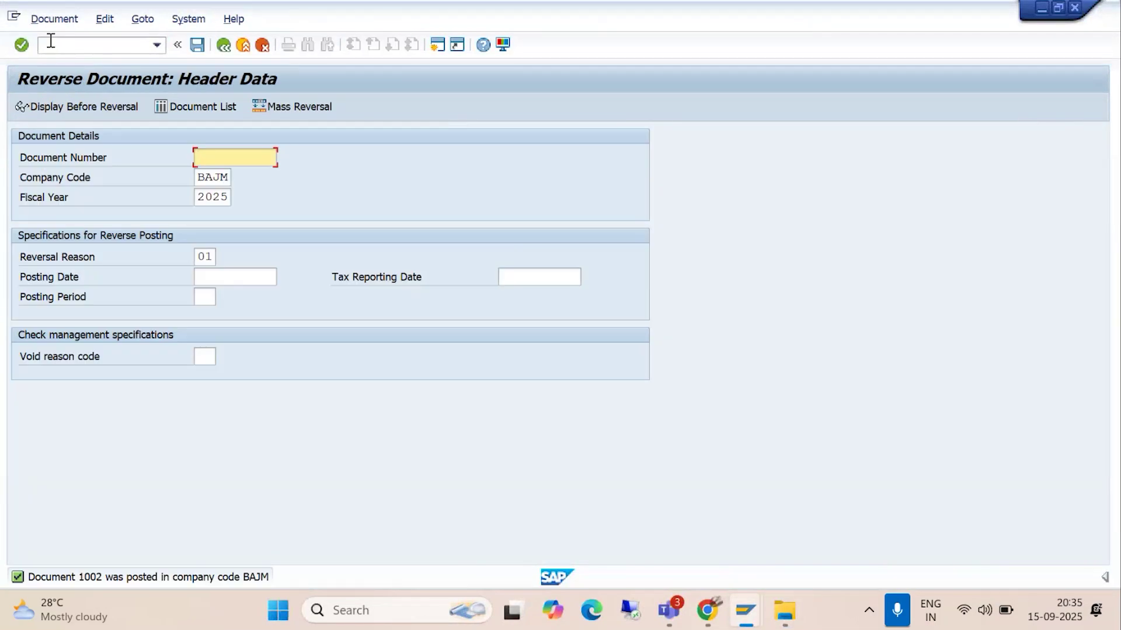
{"action": "left_click", "coordinate": [76, 46]}
{"action": "type", "text": "/i"}
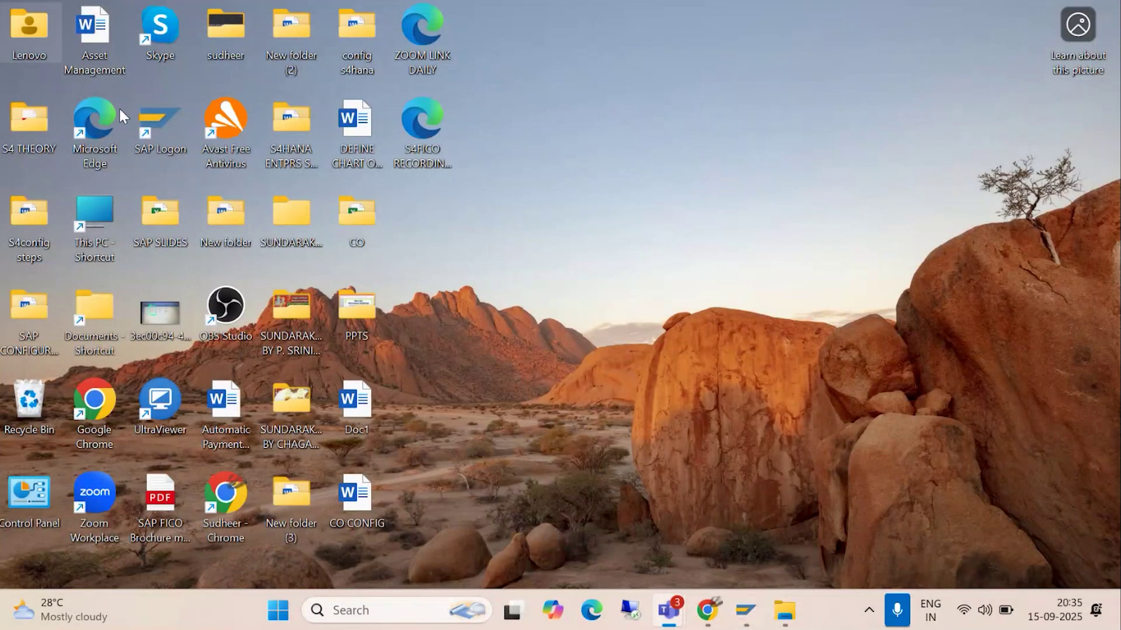
{"action": "left_click", "coordinate": [349, 600]}
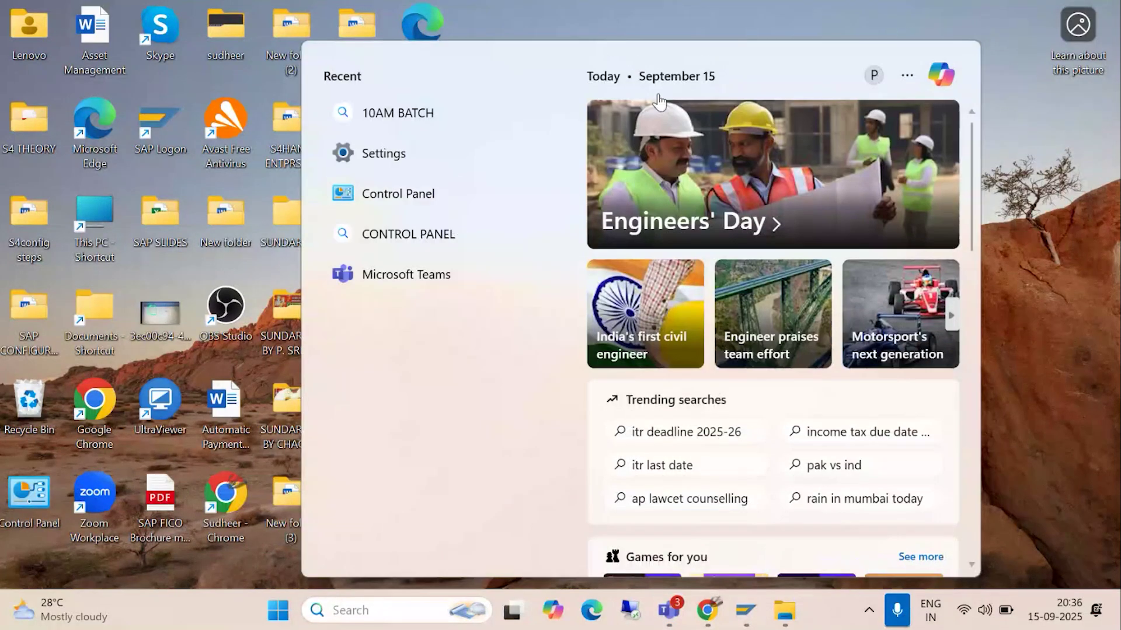
{"action": "left_click", "coordinate": [1035, 124]}
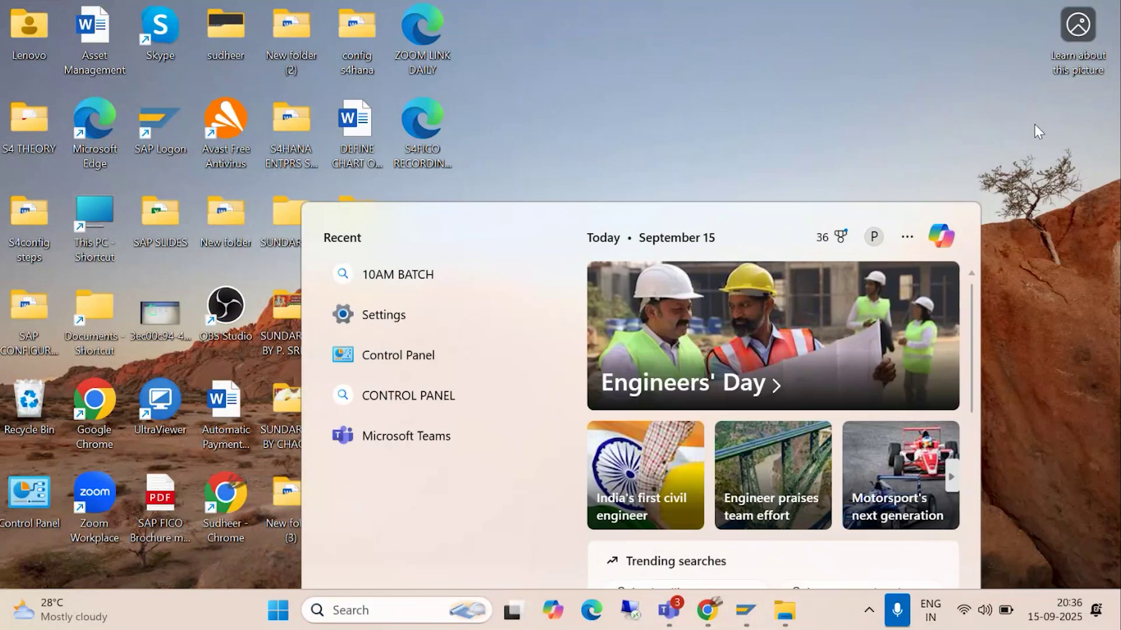
- Open This PC in File Explorer and search it for FOREING
{"action": "double_click", "coordinate": [91, 209]}
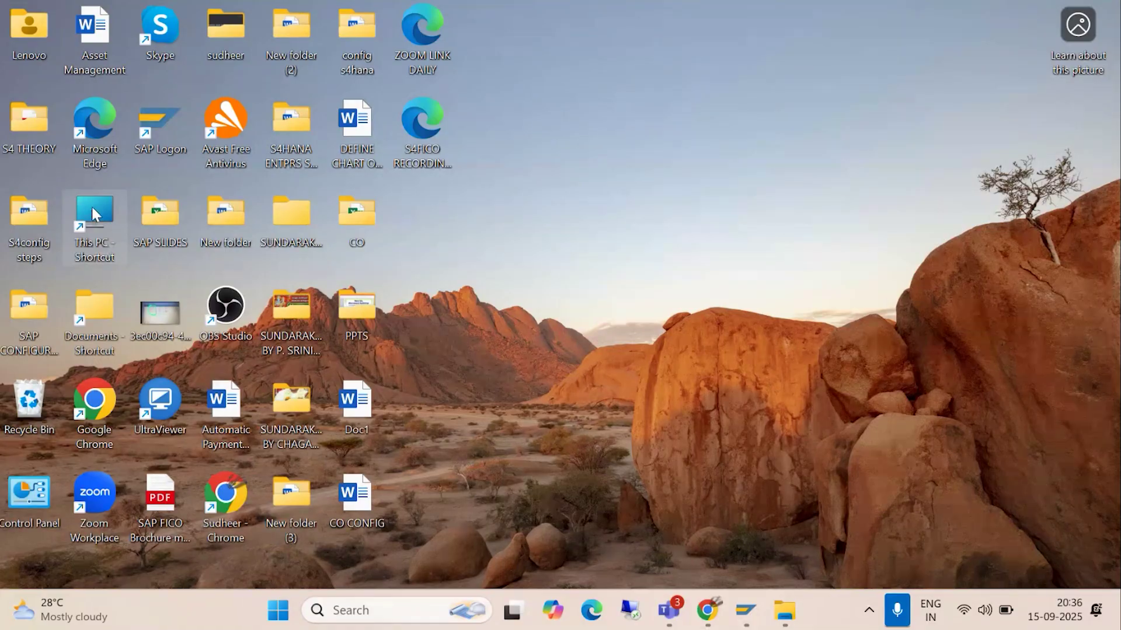
{"action": "left_click", "coordinate": [877, 56]}
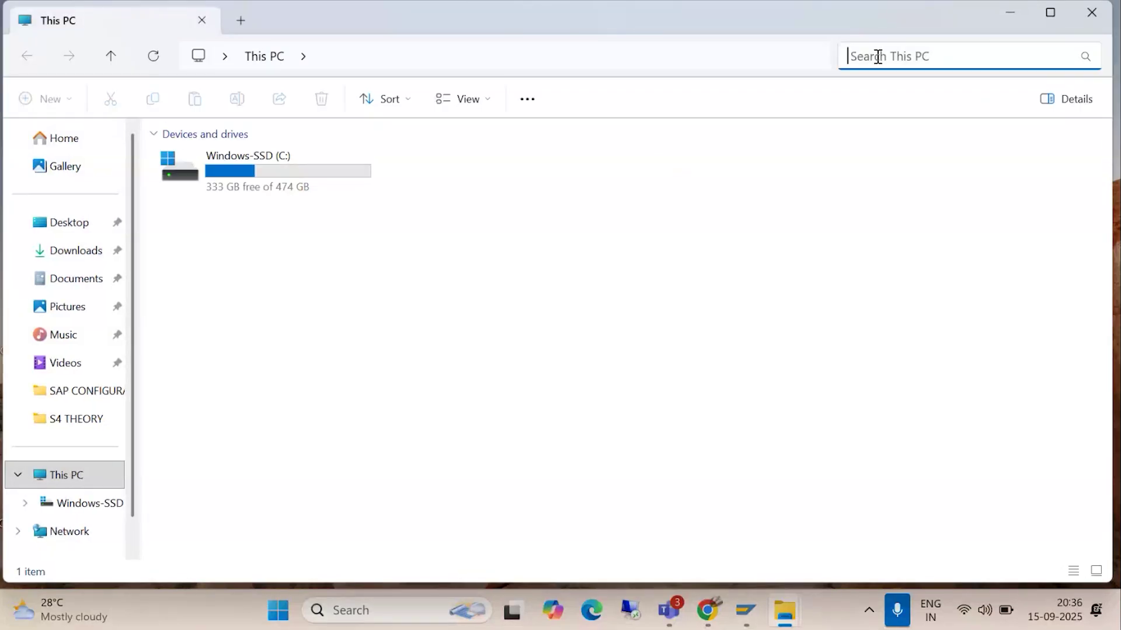
{"action": "type", "text": "FOREING"}
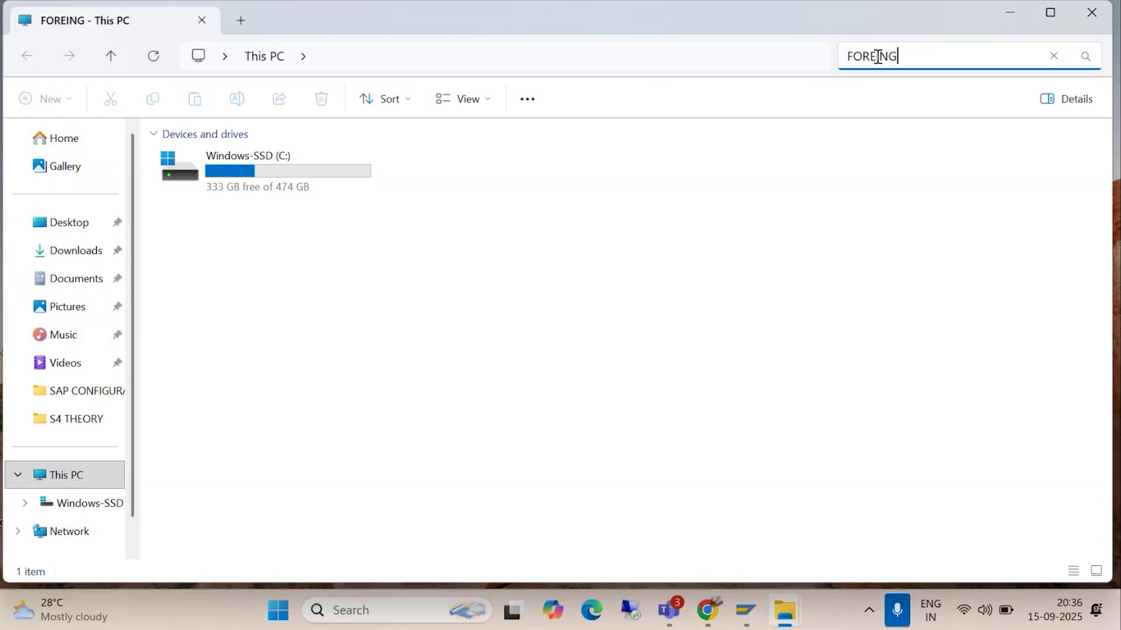
{"action": "key", "text": "Return"}
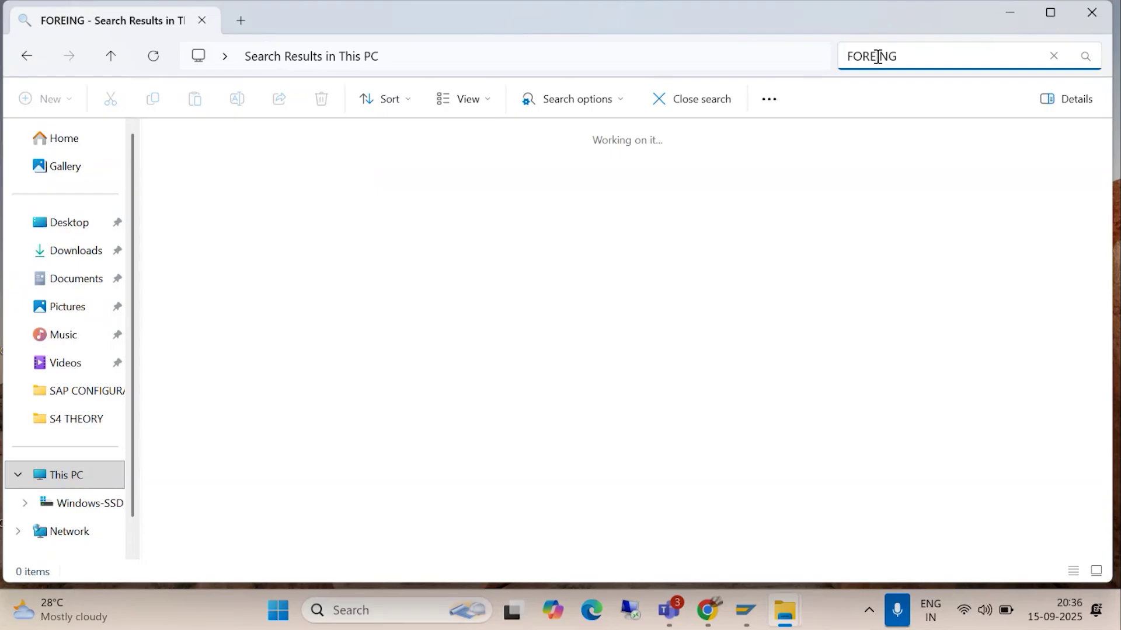
- Change the file search term to FOREINGN and close File Explorer
{"action": "key", "text": "BackSpace"}
{"action": "key", "text": "BackSpace"}
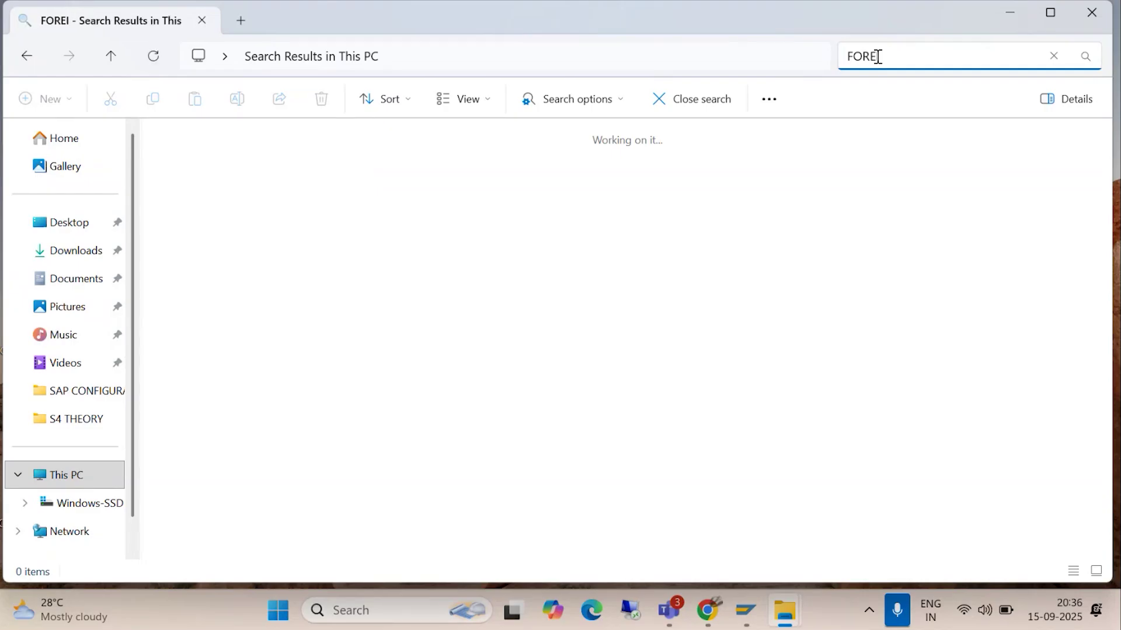
{"action": "key", "text": "BackSpace"}
{"action": "key", "text": "BackSpace"}
{"action": "key", "text": "BackSpace"}
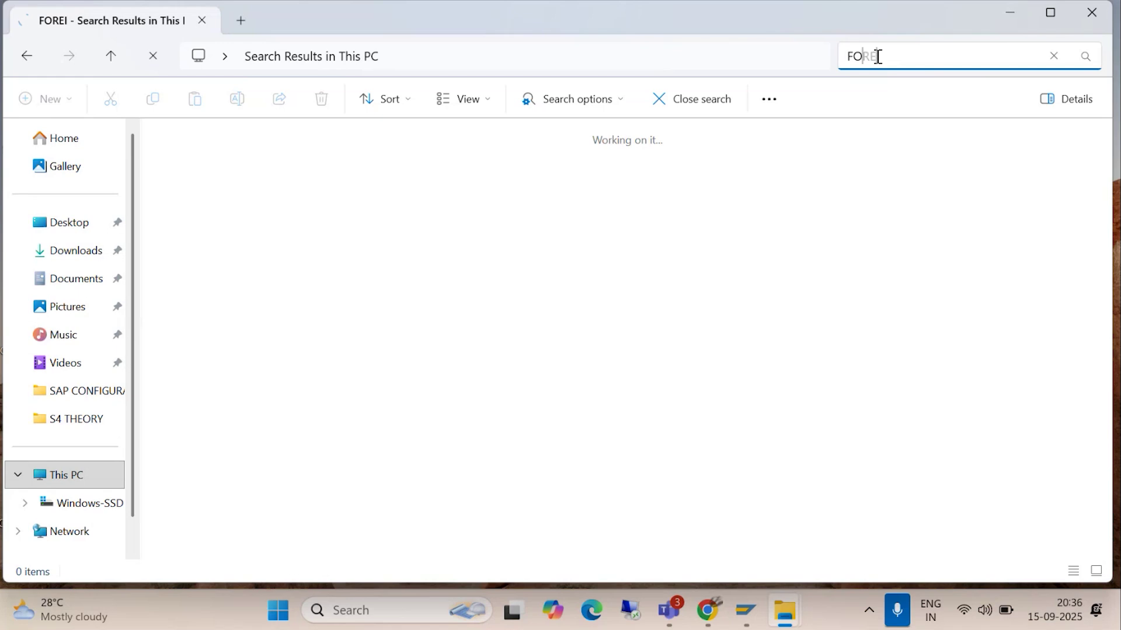
{"action": "type", "text": "R"}
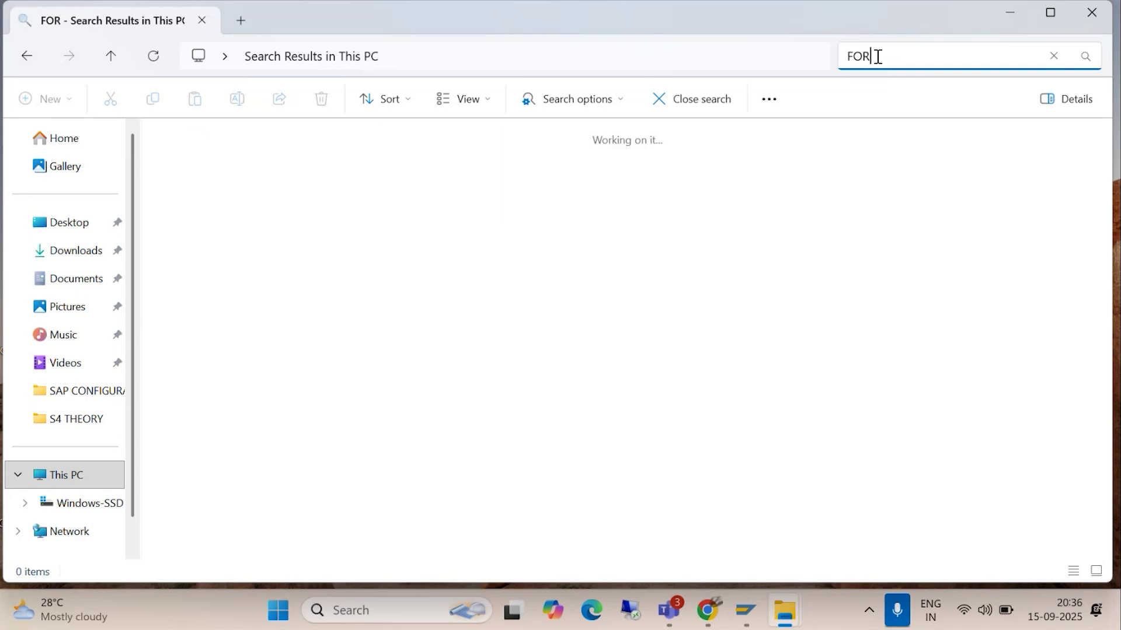
{"action": "type", "text": "EINGN"}
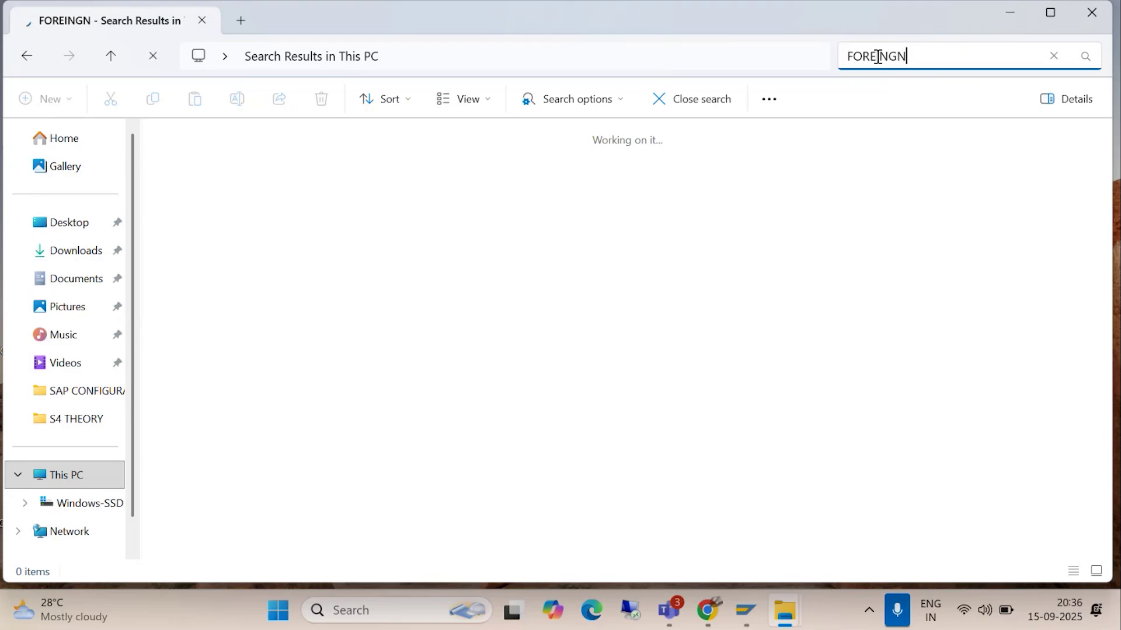
{"action": "left_click", "coordinate": [1092, 13]}
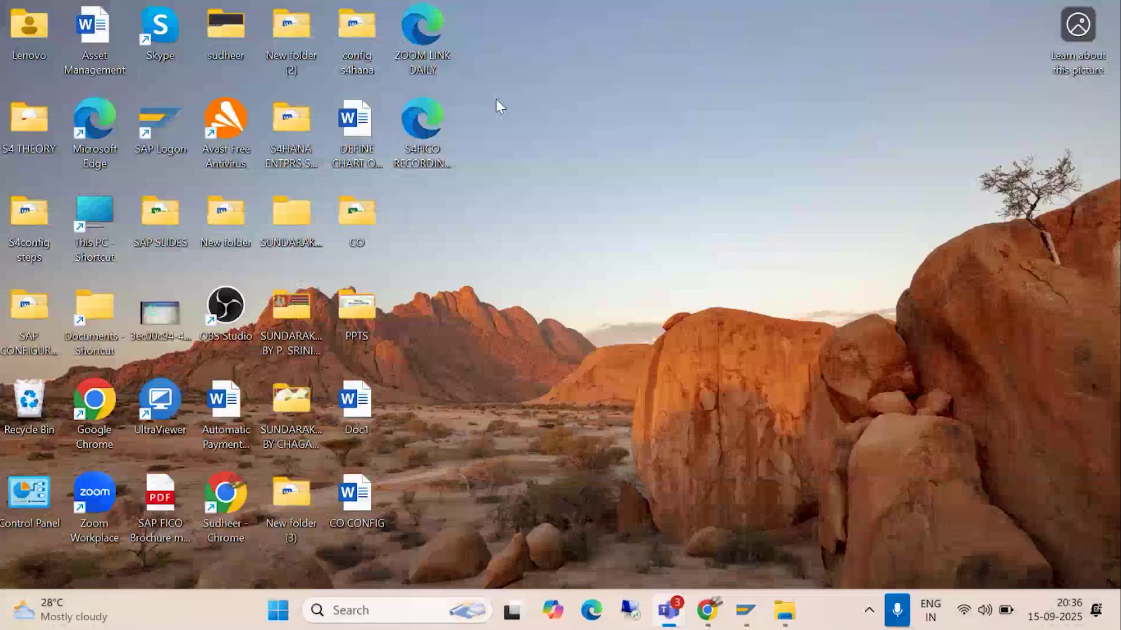
- Search the Windows-SSD (C:) drive for FOREINGN, and clear the search and close File Explorer
{"action": "double_click", "coordinate": [88, 208]}
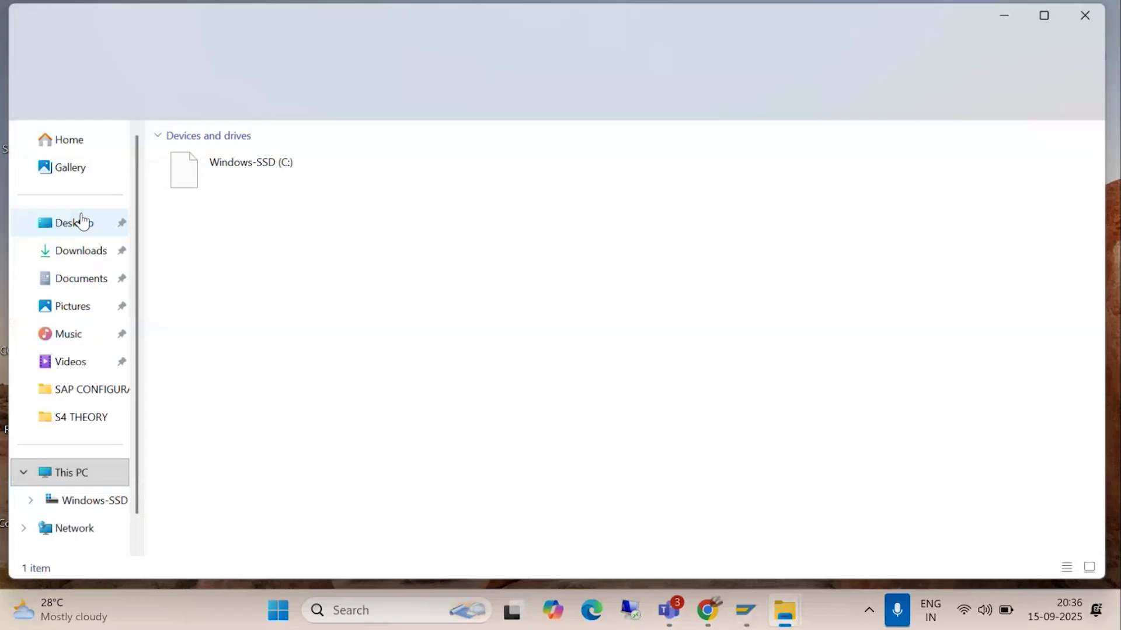
{"action": "double_click", "coordinate": [241, 166]}
{"action": "left_click", "coordinate": [870, 56]}
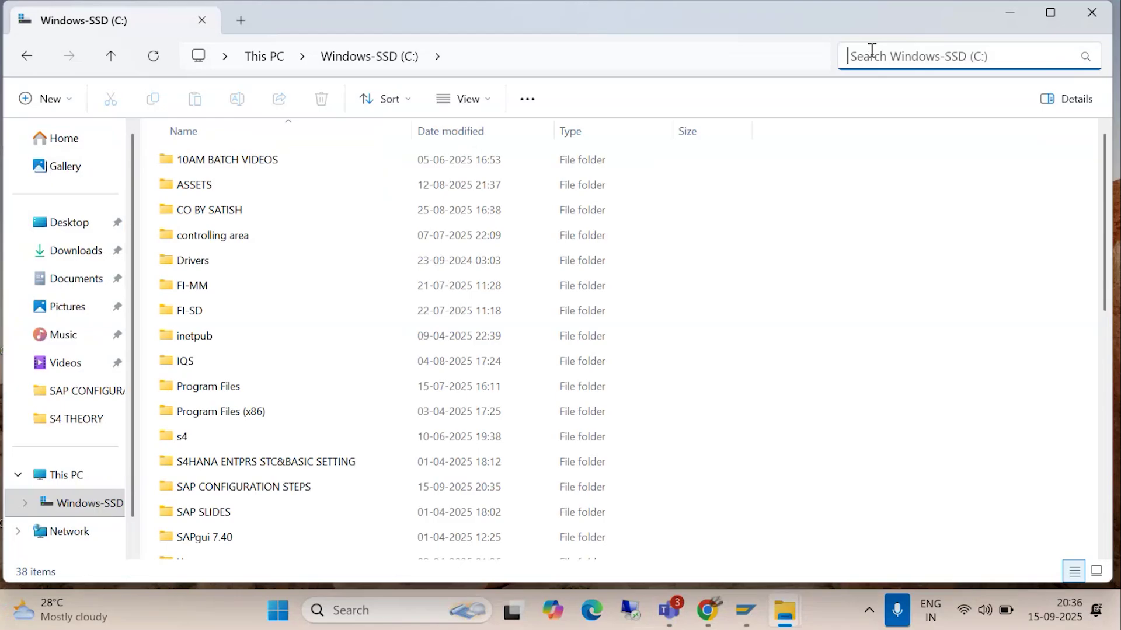
{"action": "type", "text": "FOREINGN"}
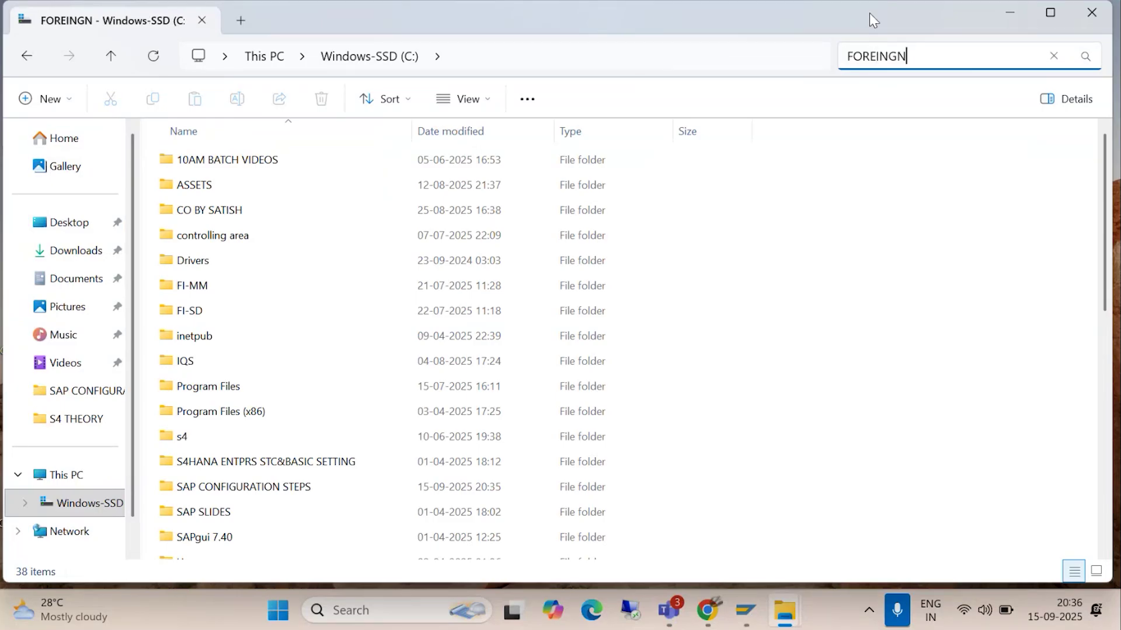
{"action": "key", "text": "Return"}
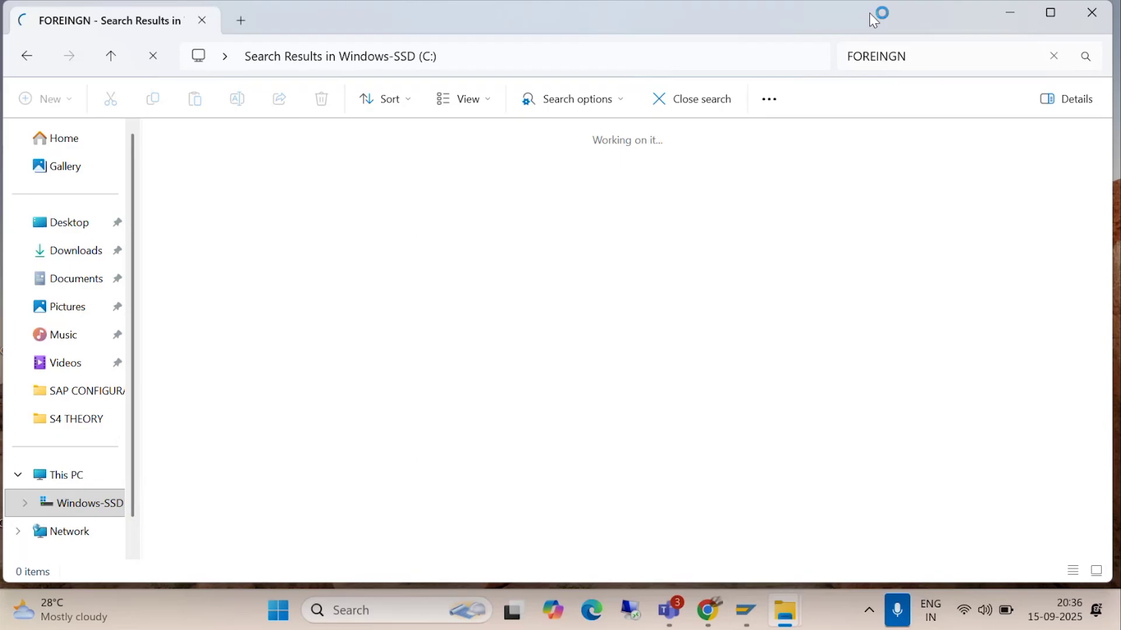
{"action": "left_click", "coordinate": [916, 56]}
{"action": "key", "text": "BackSpace"}
{"action": "key", "text": "BackSpace"}
{"action": "key", "text": "BackSpace"}
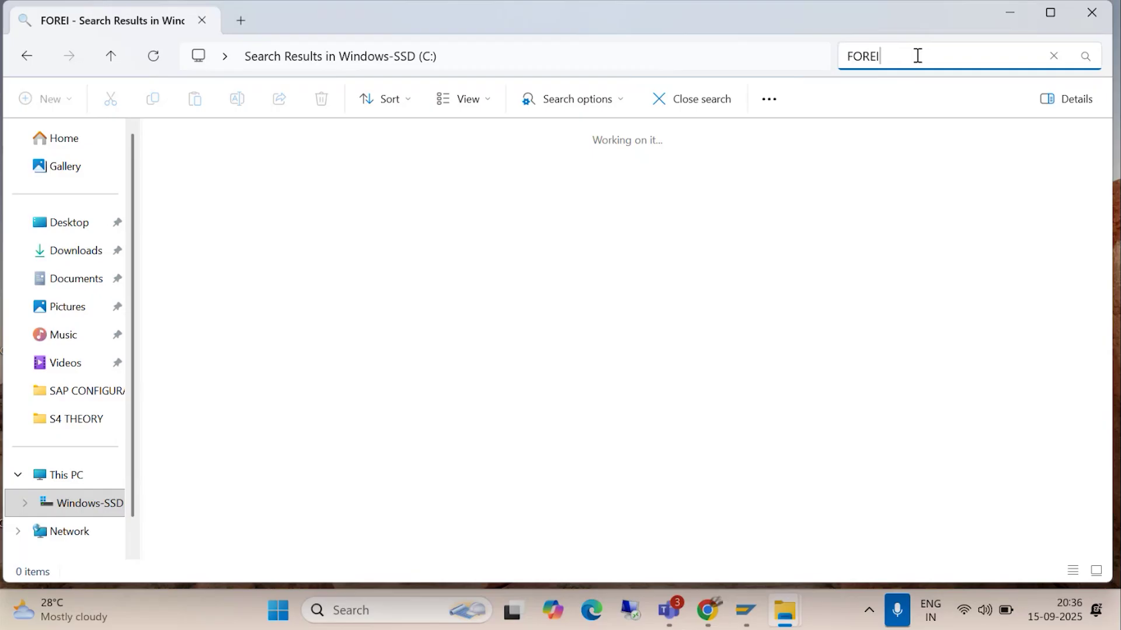
{"action": "key", "text": "ctrl+a"}
{"action": "key", "text": "BackSpace"}
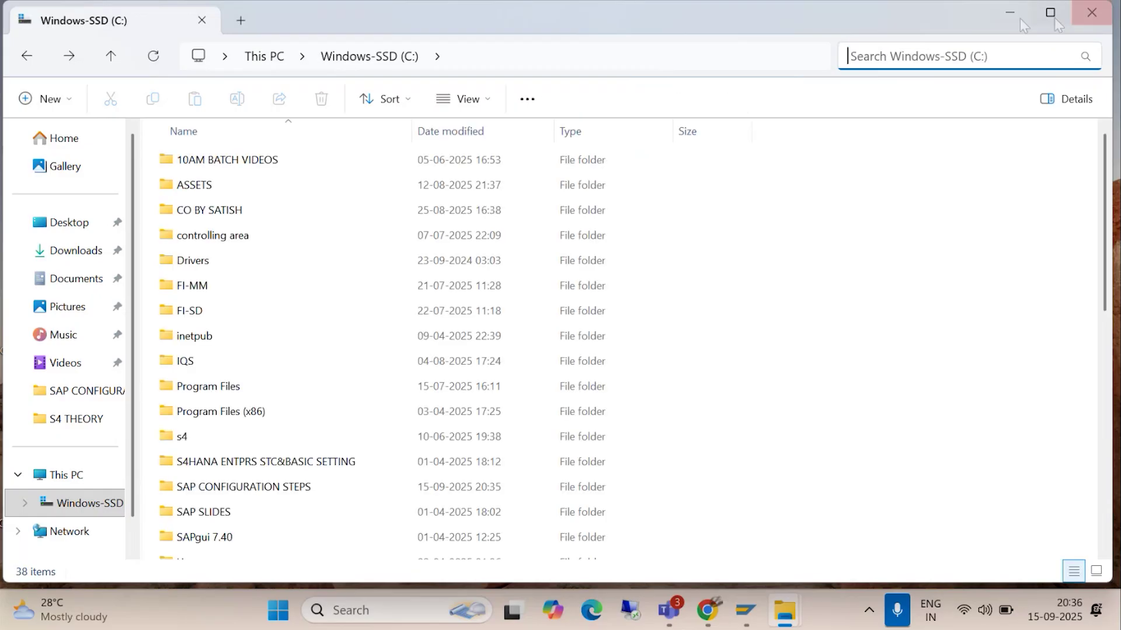
{"action": "left_click", "coordinate": [1090, 16]}
- Open the FOREING EXCHANGE EXPLANATION document from the S4 THEORY folder on the desktop
{"action": "double_click", "coordinate": [27, 131]}
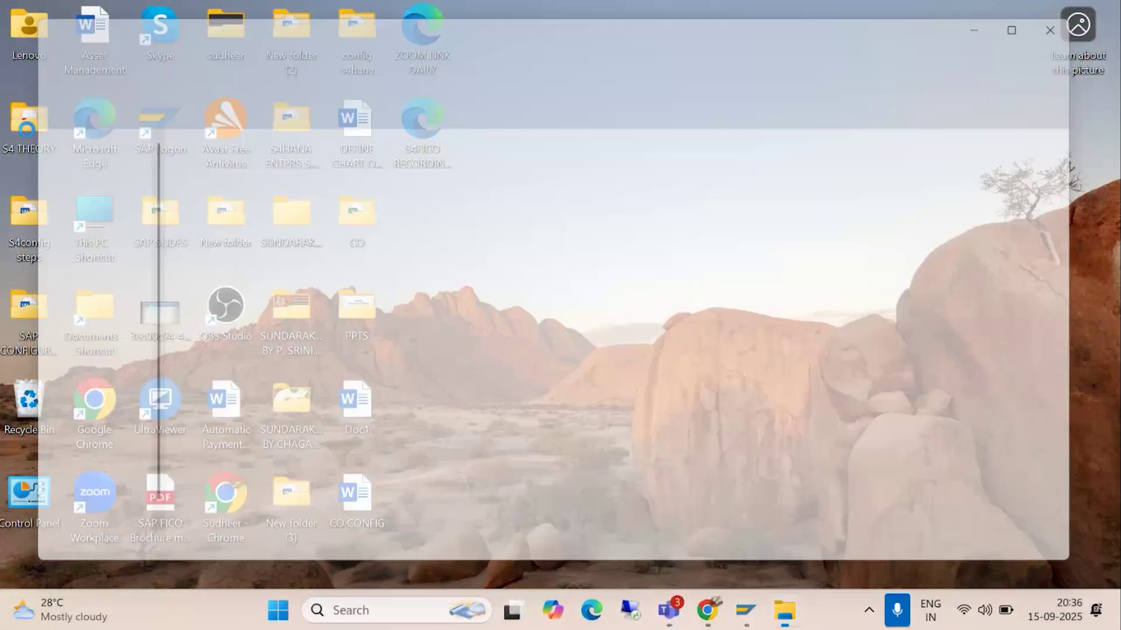
{"action": "left_click", "coordinate": [206, 238]}
{"action": "double_click", "coordinate": [205, 236]}
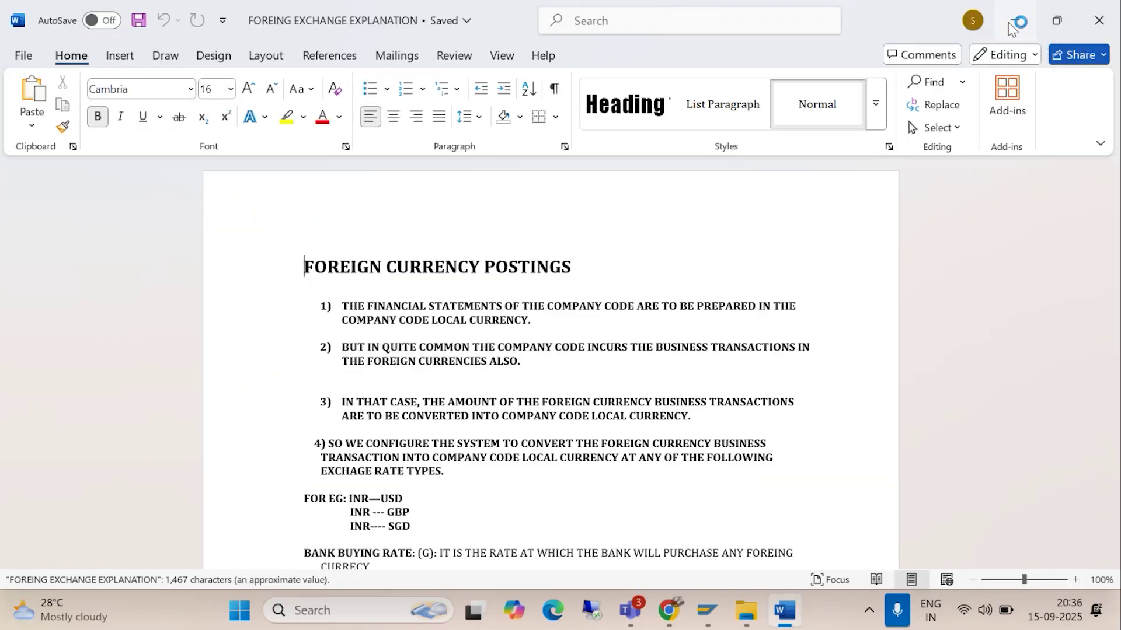
- Minimize the open windows, refresh the desktop and bring the FOREING EXCHANGE EXPLANATION document back to the front
{"action": "left_click", "coordinate": [1011, 26]}
{"action": "left_click", "coordinate": [1011, 13]}
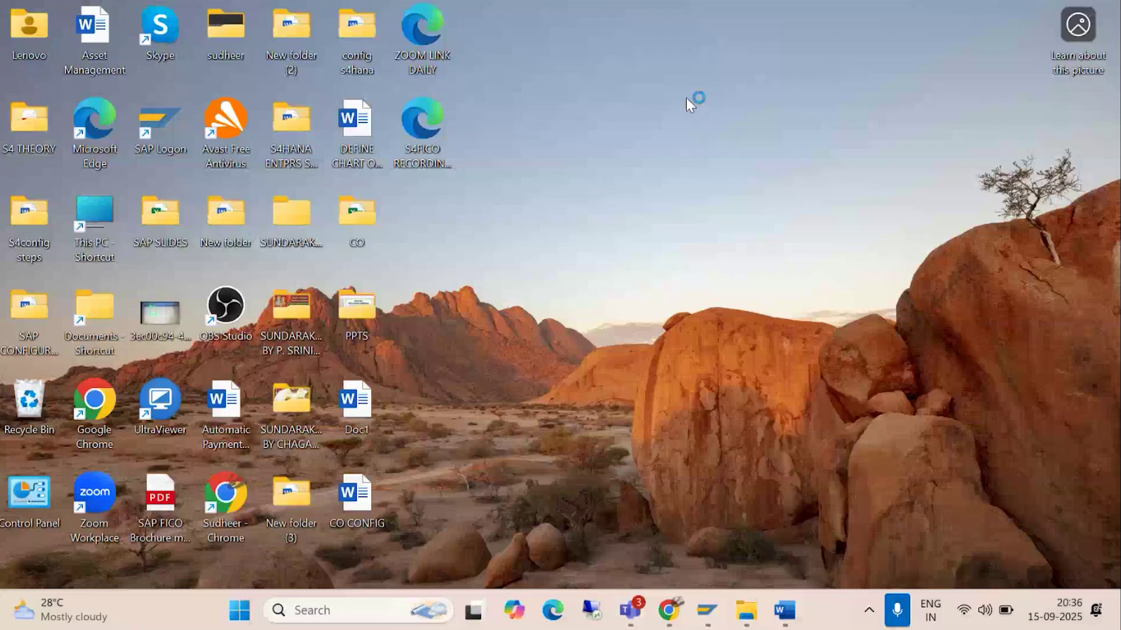
{"action": "right_click", "coordinate": [686, 98]}
{"action": "left_click", "coordinate": [726, 174]}
{"action": "left_click", "coordinate": [785, 610]}
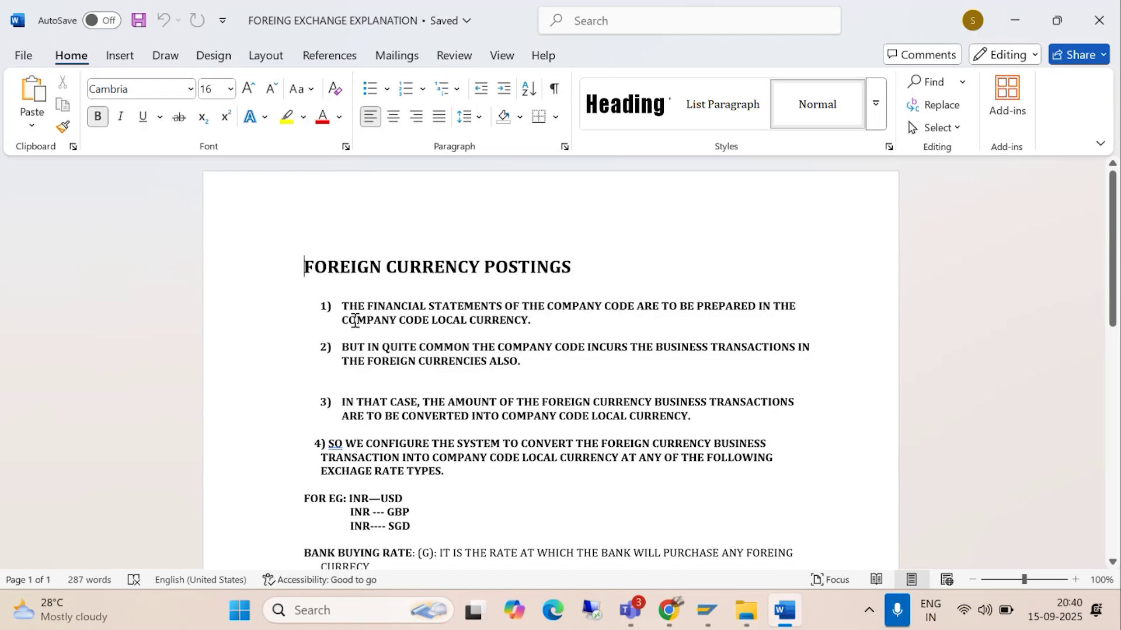
- Review points 1 to 3 under Foreign Currency Postings, highlighting each paragraph in turn
{"action": "left_click_drag", "start_coordinate": [344, 306], "coordinate": [531, 327]}
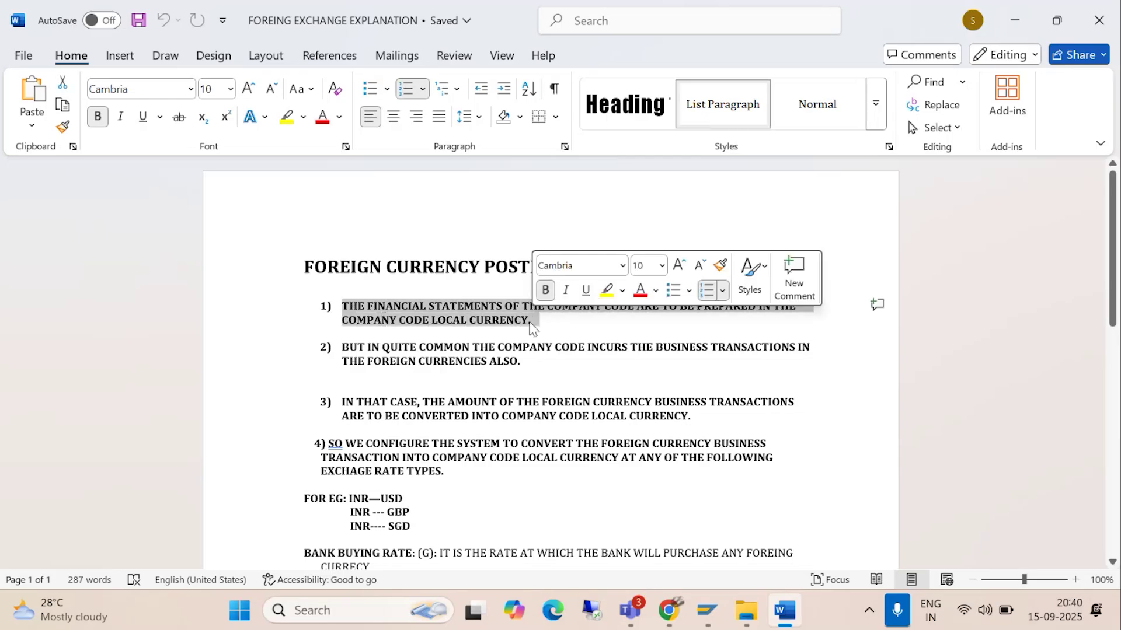
{"action": "left_click", "coordinate": [570, 328]}
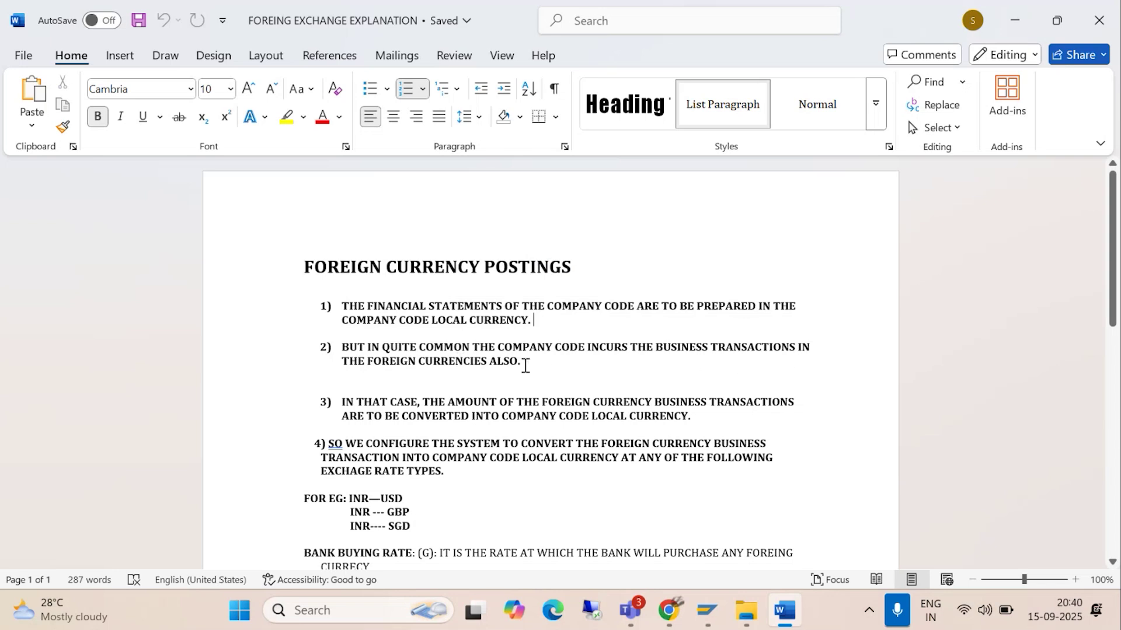
{"action": "left_click_drag", "start_coordinate": [338, 344], "coordinate": [513, 378]}
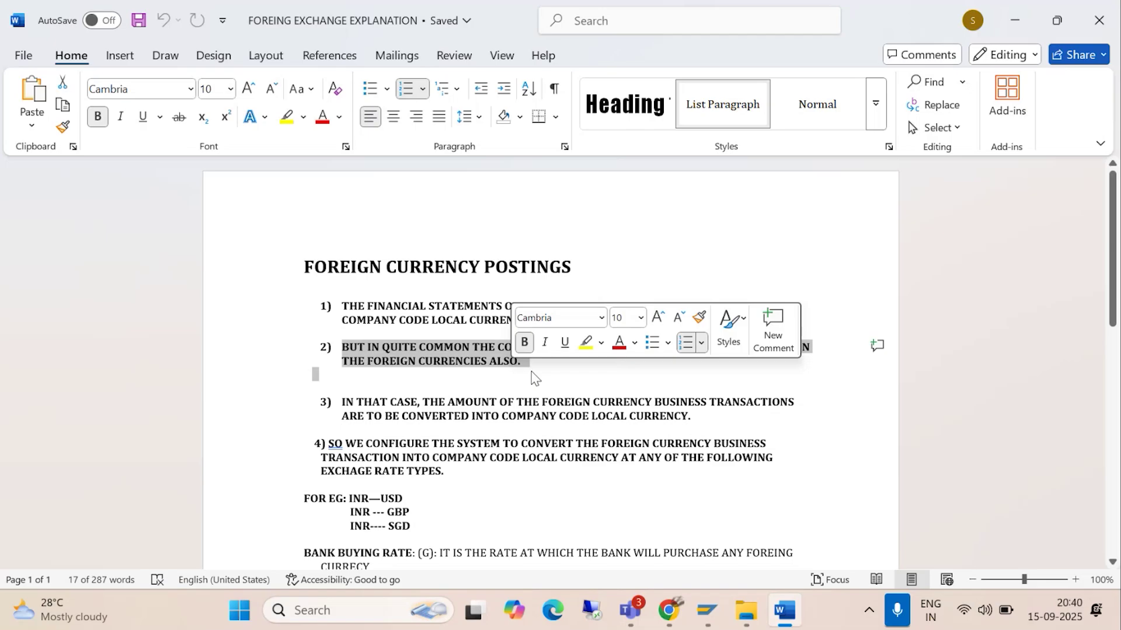
{"action": "left_click", "coordinate": [531, 374]}
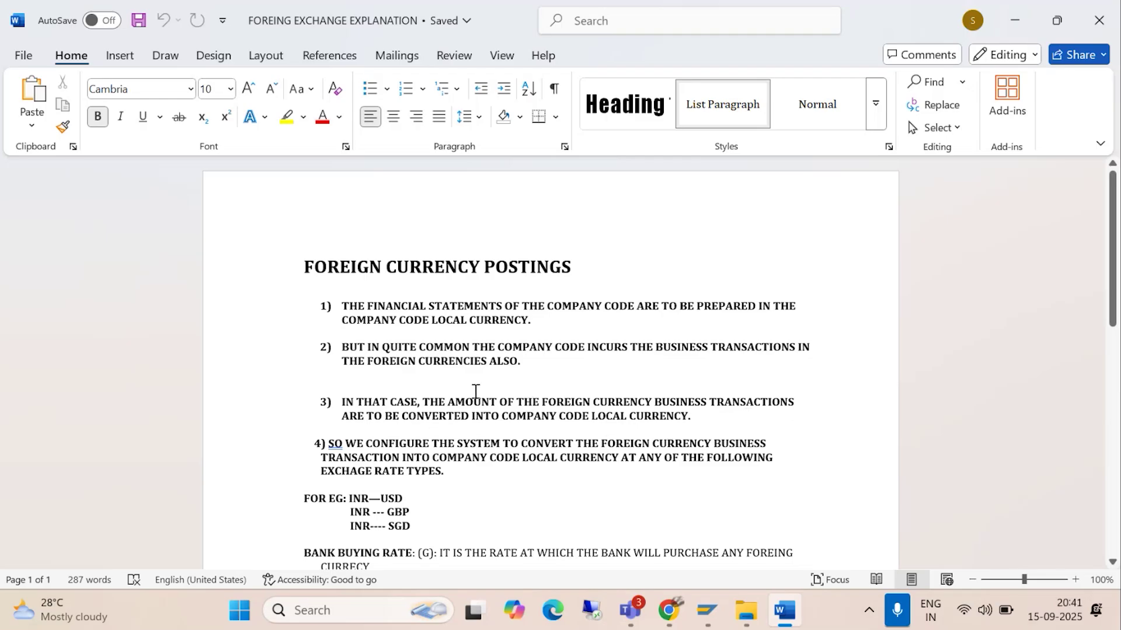
{"action": "left_click_drag", "start_coordinate": [342, 402], "coordinate": [657, 429]}
{"action": "key", "text": "Right"}
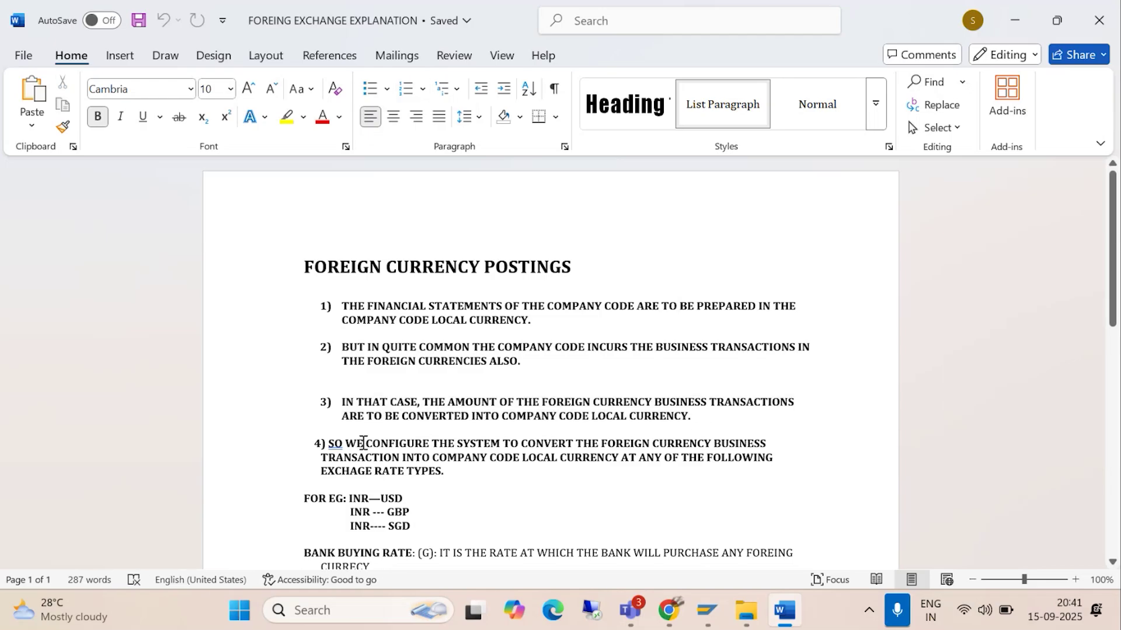
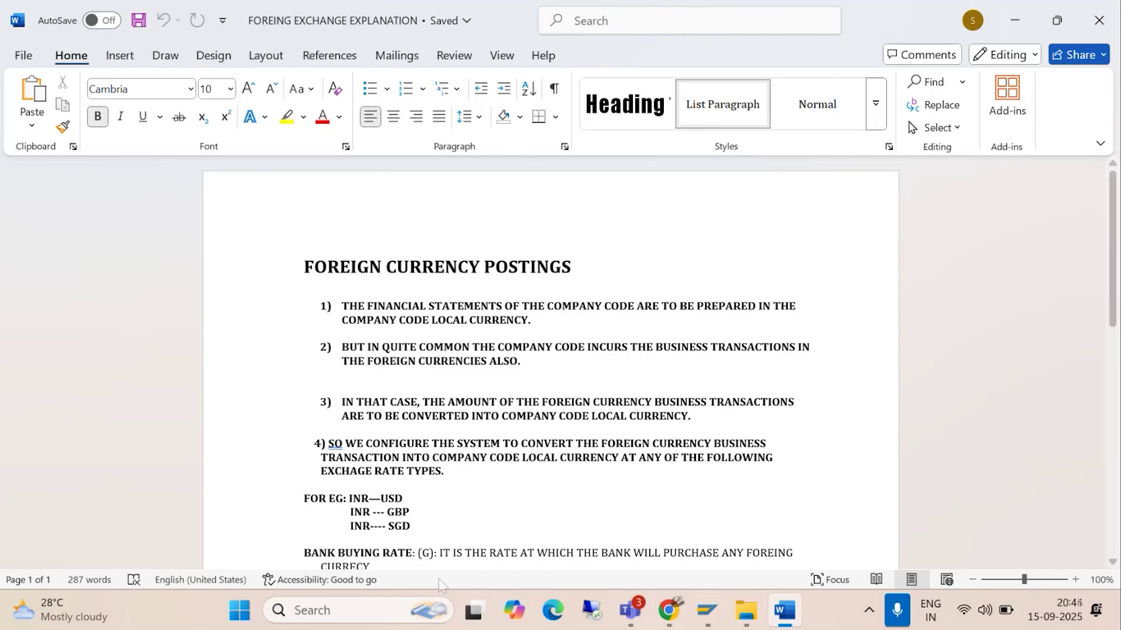
- Examine the bank buying, selling and average rate definitions, highlighting the Bank Average Rate (M) label
{"action": "scroll", "coordinate": [420, 492], "scroll_direction": "down", "scroll_amount": 1}
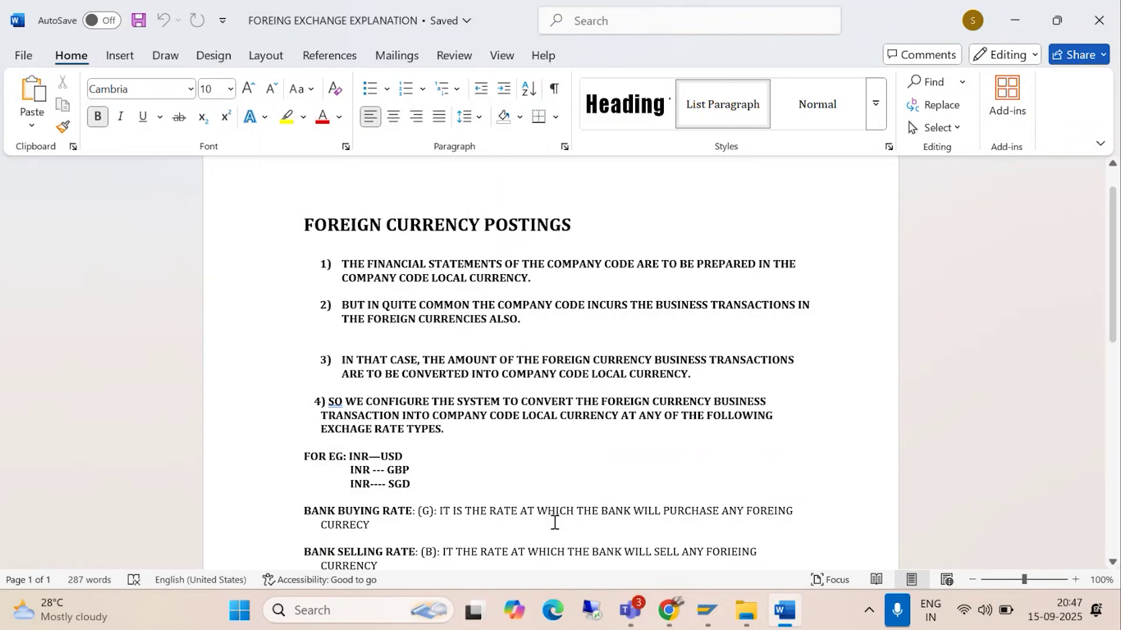
{"action": "scroll", "coordinate": [555, 522], "scroll_direction": "down", "scroll_amount": 3}
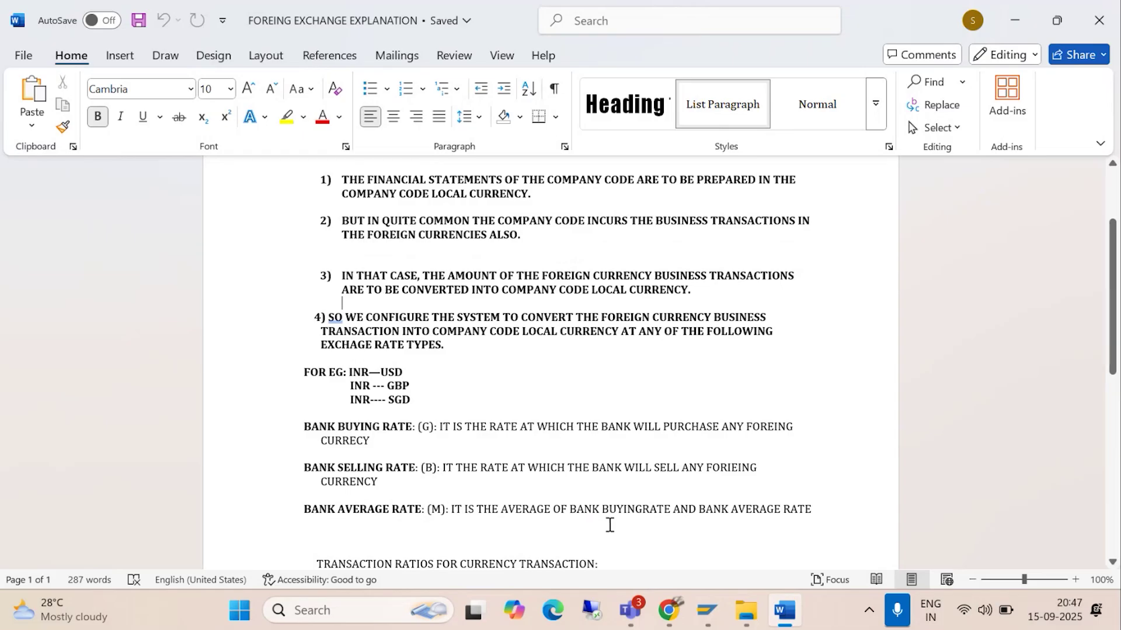
{"action": "scroll", "coordinate": [642, 520], "scroll_direction": "down", "scroll_amount": 5}
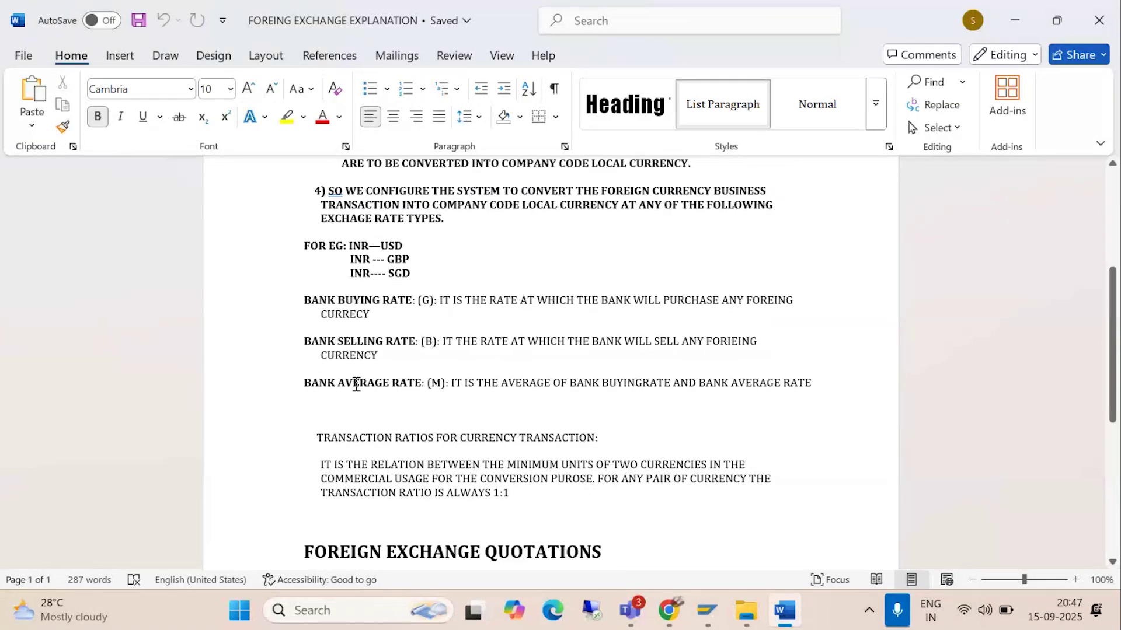
{"action": "left_click_drag", "start_coordinate": [298, 383], "coordinate": [449, 387]}
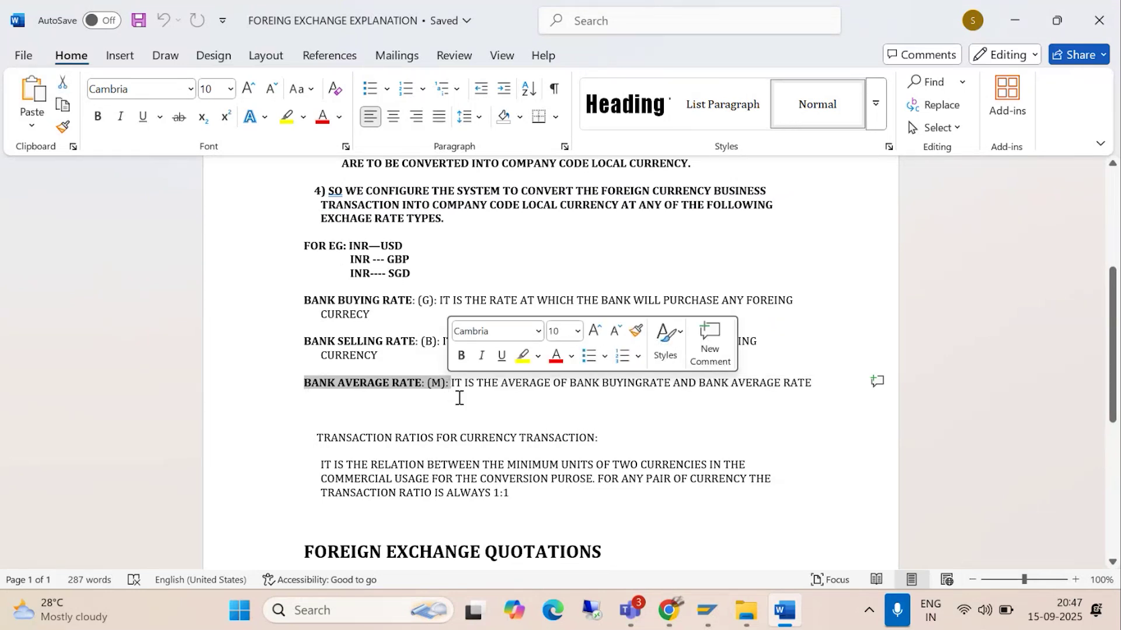
{"action": "left_click", "coordinate": [367, 390]}
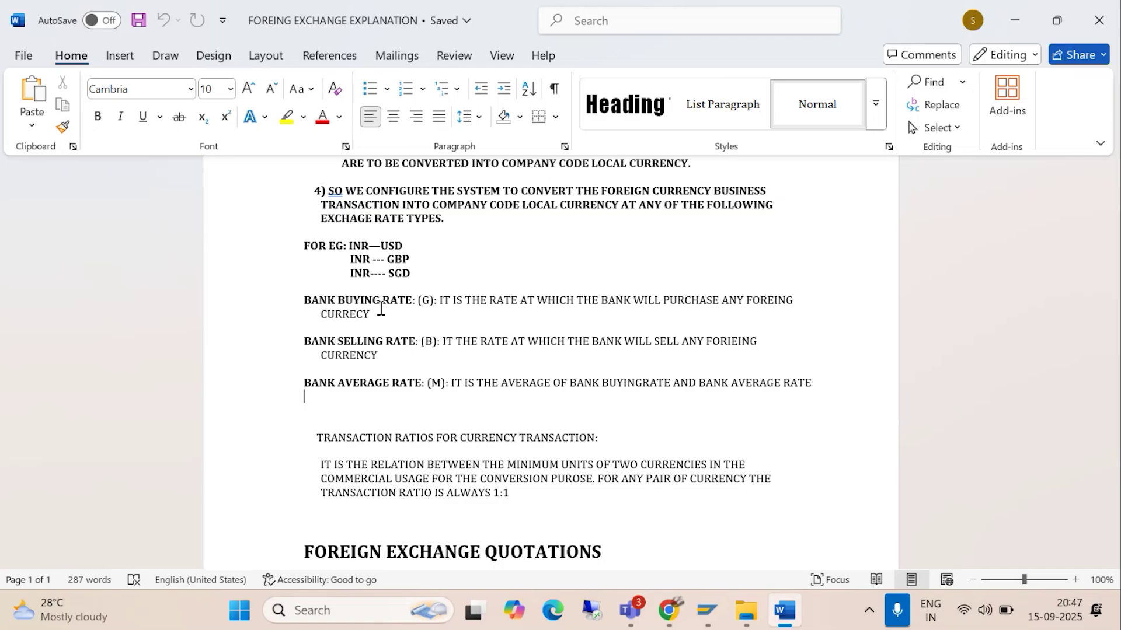
- Read the transaction ratios section and the Foreign Exchange Quotations list through to the transaction currency entry
{"action": "scroll", "coordinate": [383, 387], "scroll_direction": "down", "scroll_amount": 3}
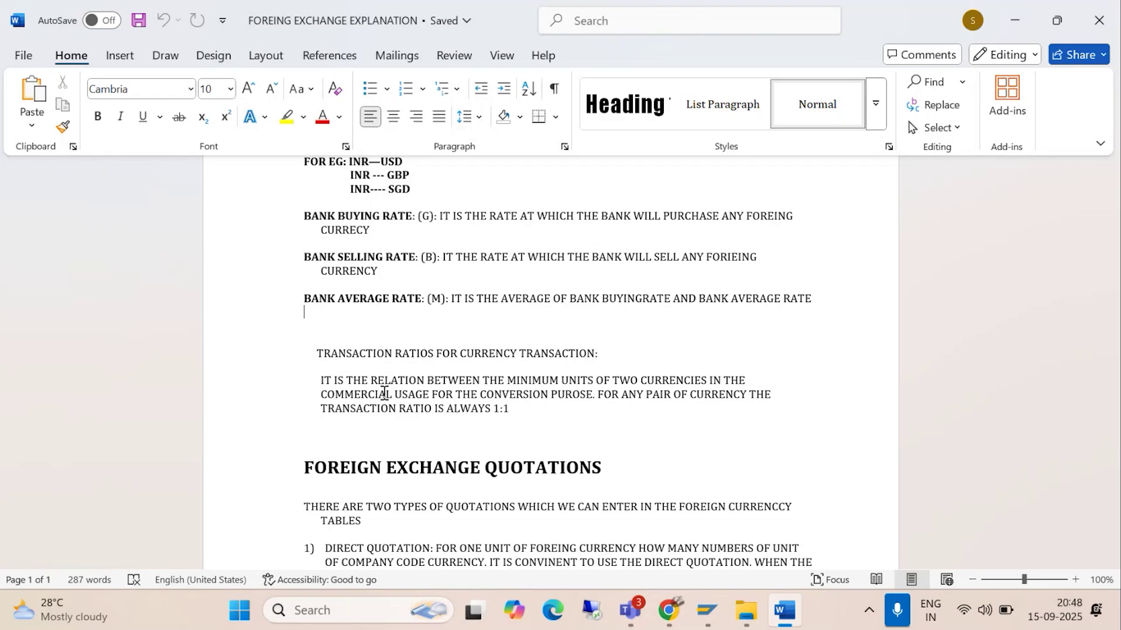
{"action": "scroll", "coordinate": [447, 431], "scroll_direction": "up", "scroll_amount": 1}
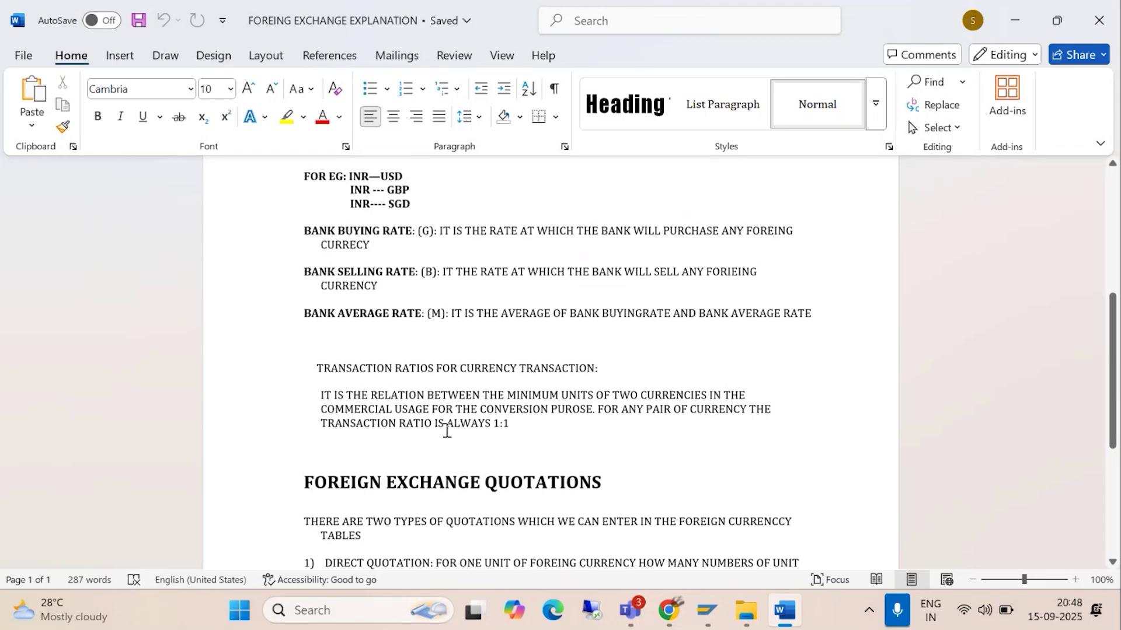
{"action": "scroll", "coordinate": [446, 431], "scroll_direction": "up", "scroll_amount": 3}
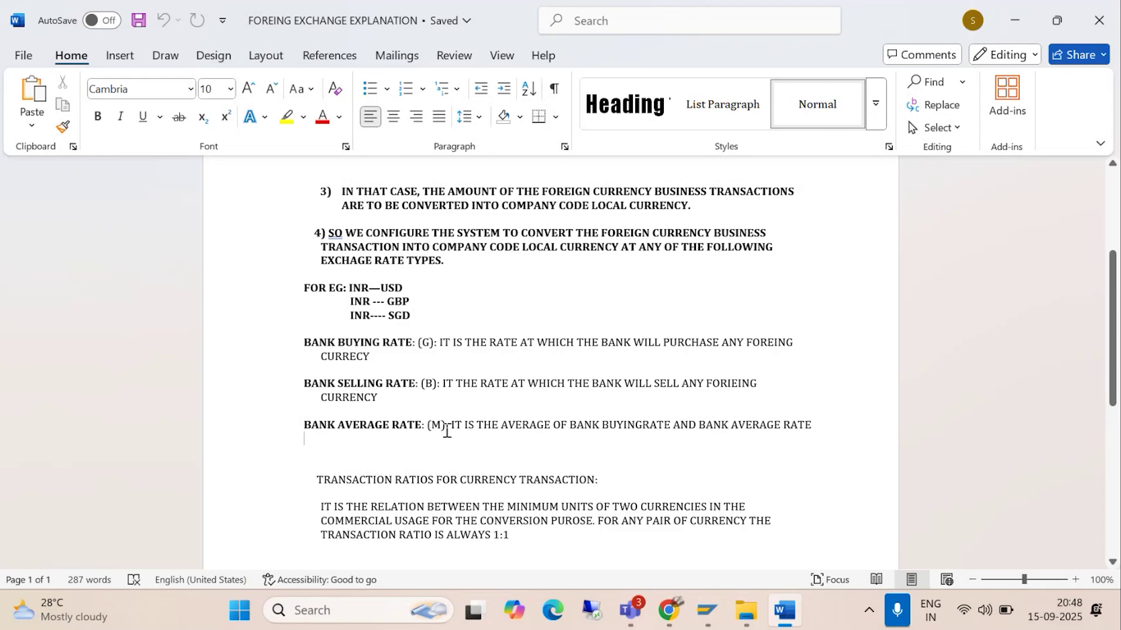
{"action": "scroll", "coordinate": [445, 446], "scroll_direction": "down", "scroll_amount": 5}
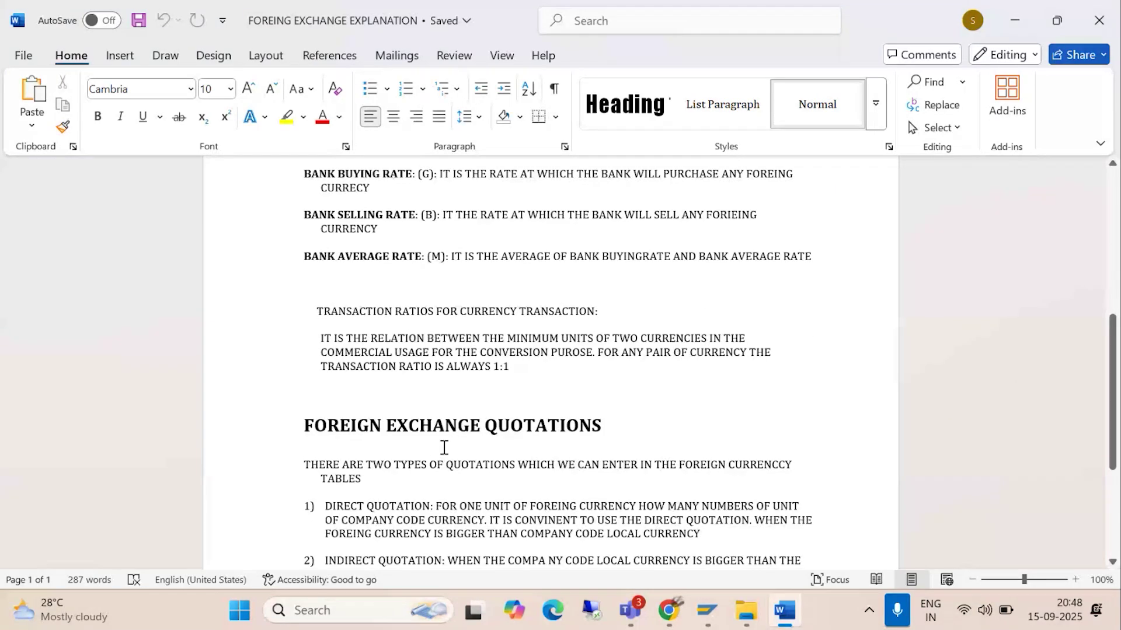
{"action": "scroll", "coordinate": [444, 447], "scroll_direction": "down", "scroll_amount": 1}
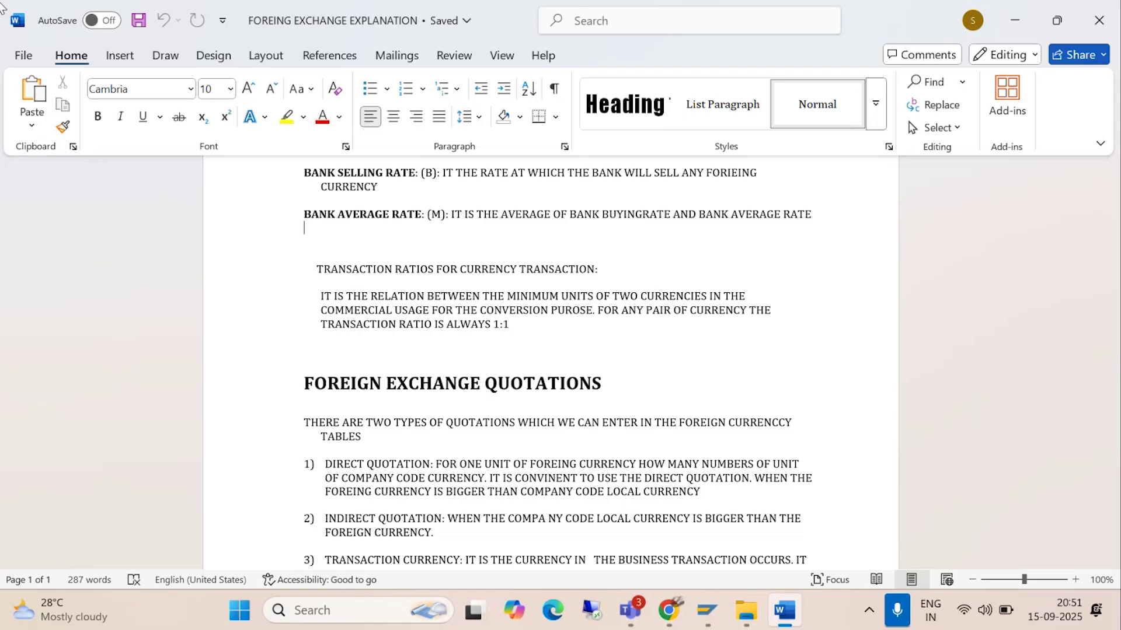
{"action": "scroll", "coordinate": [40, 82], "scroll_direction": "down", "scroll_amount": 3}
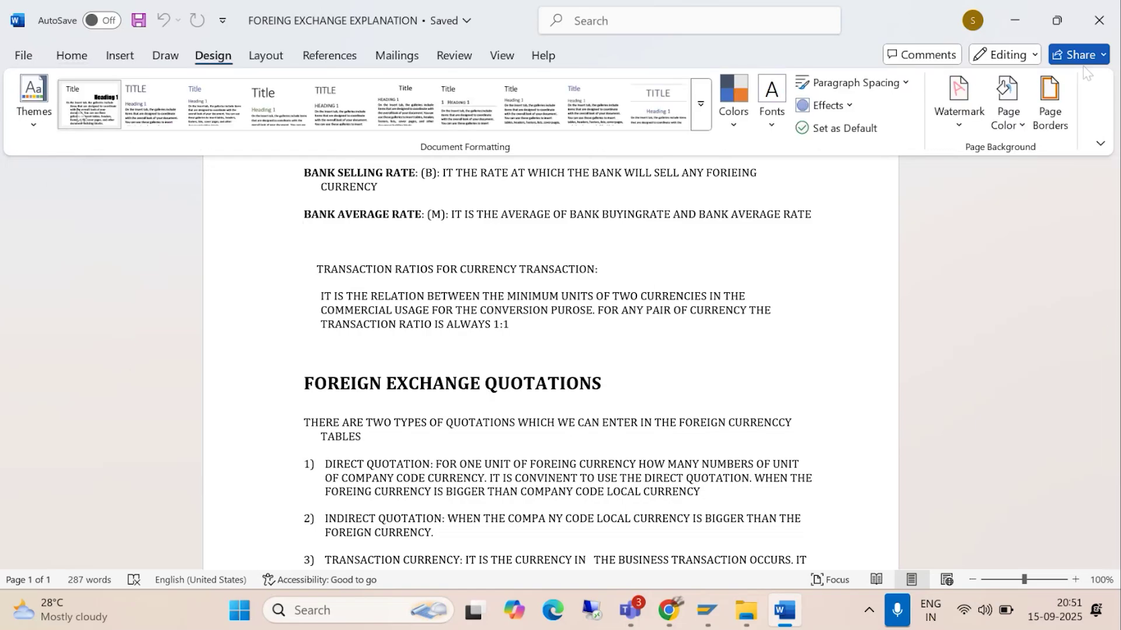
{"action": "left_click", "coordinate": [75, 57]}
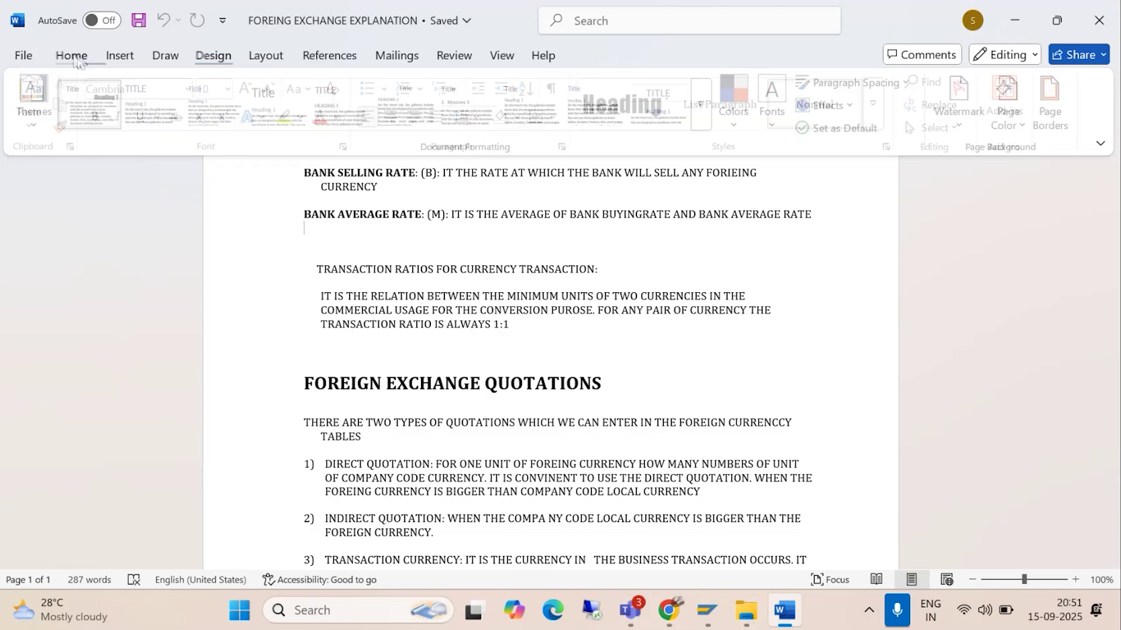
{"action": "scroll", "coordinate": [660, 433], "scroll_direction": "down", "scroll_amount": 3}
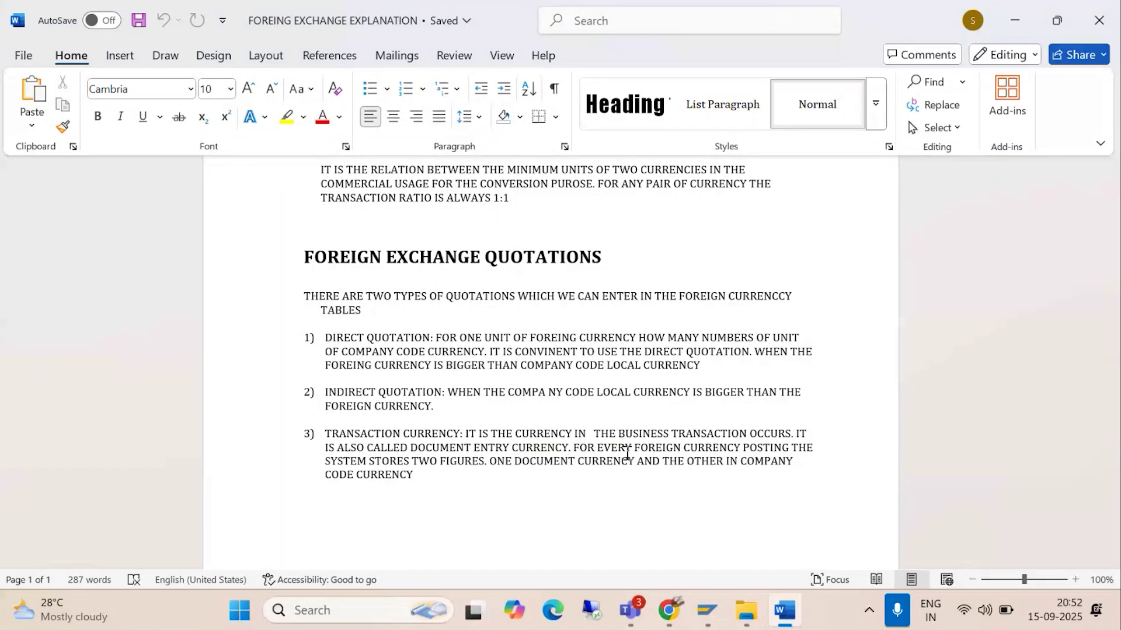
- Switch to the Teams meeting window to check the participants, and minimize it
{"action": "left_click", "coordinate": [629, 609]}
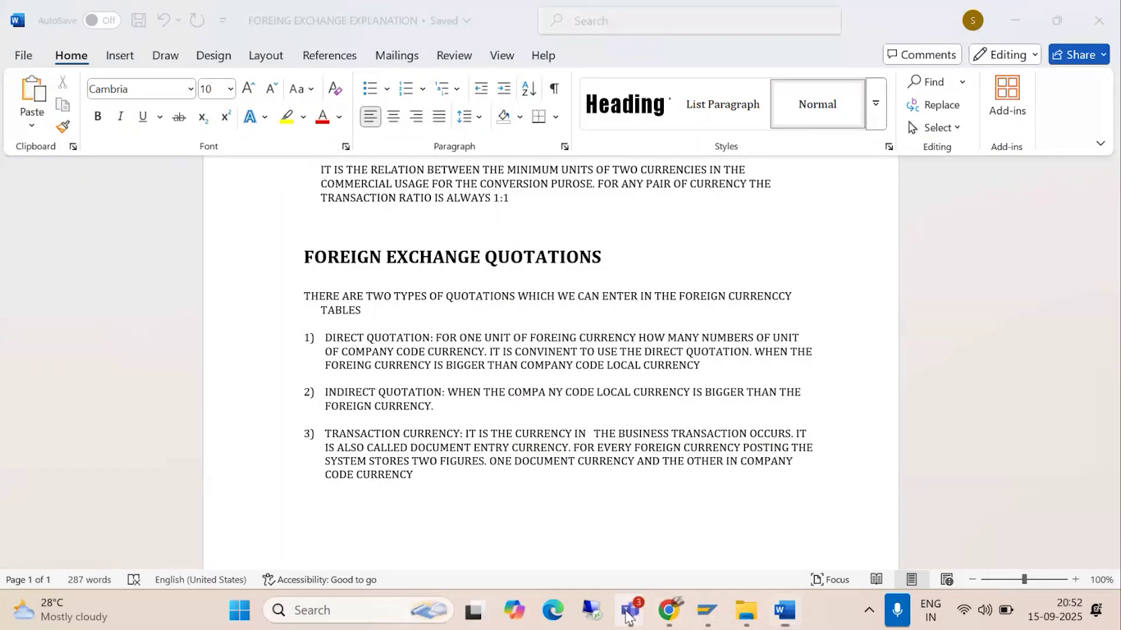
{"action": "left_click", "coordinate": [595, 516]}
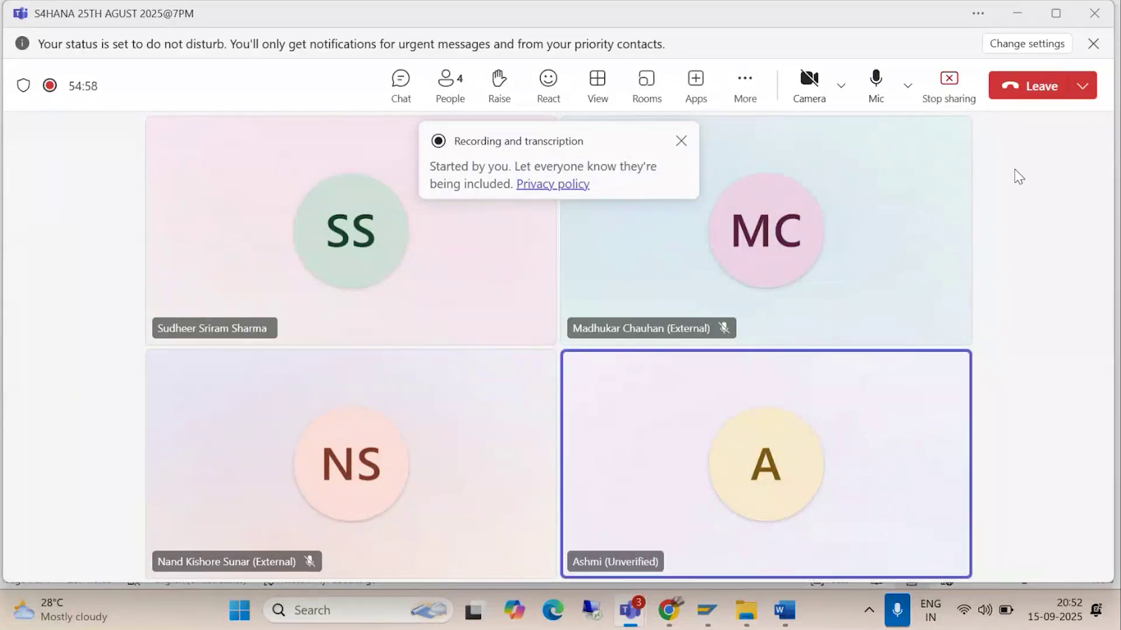
{"action": "left_click", "coordinate": [1016, 14]}
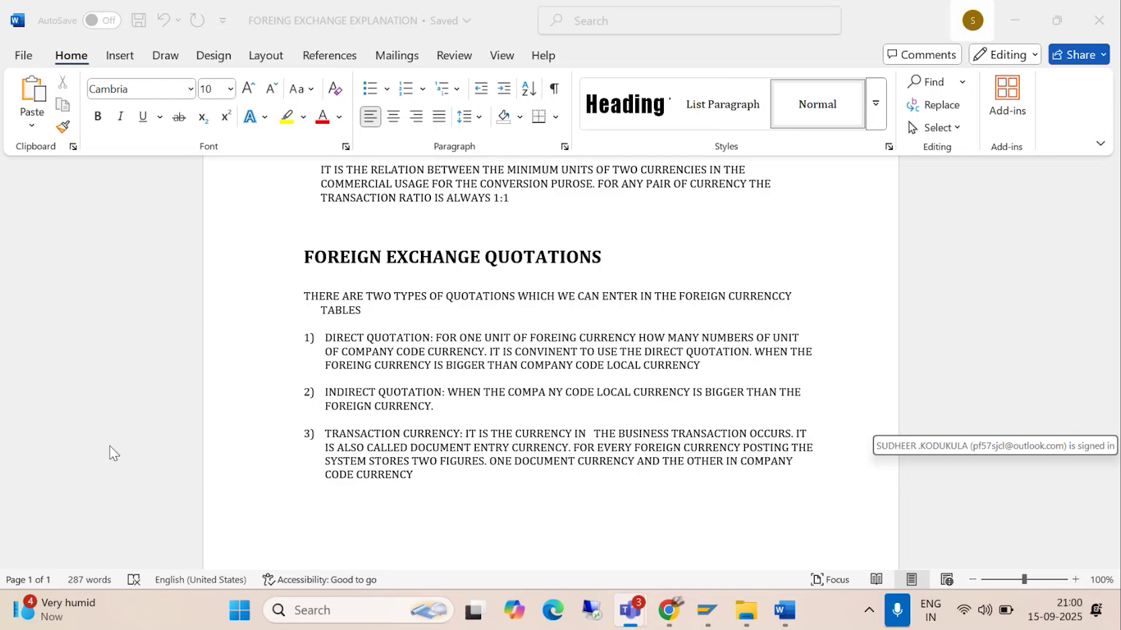
- Switch to the SAP G/L Account Line Item Display window and try to open a new session
{"action": "mouse_move", "coordinate": [713, 613]}
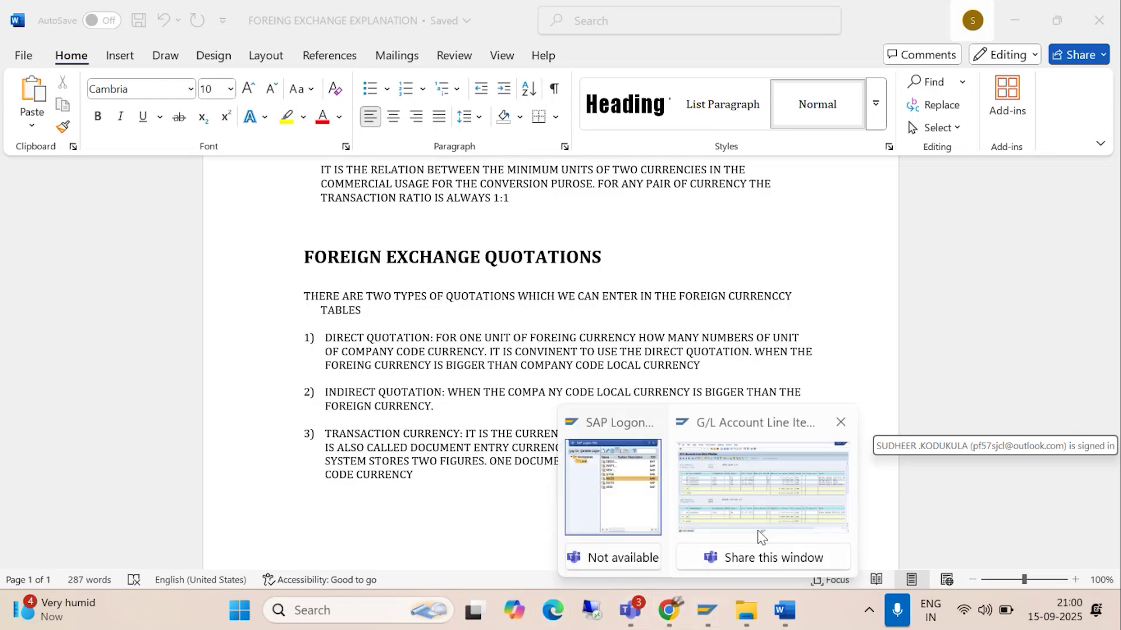
{"action": "left_click", "coordinate": [758, 532]}
{"action": "left_click", "coordinate": [436, 51]}
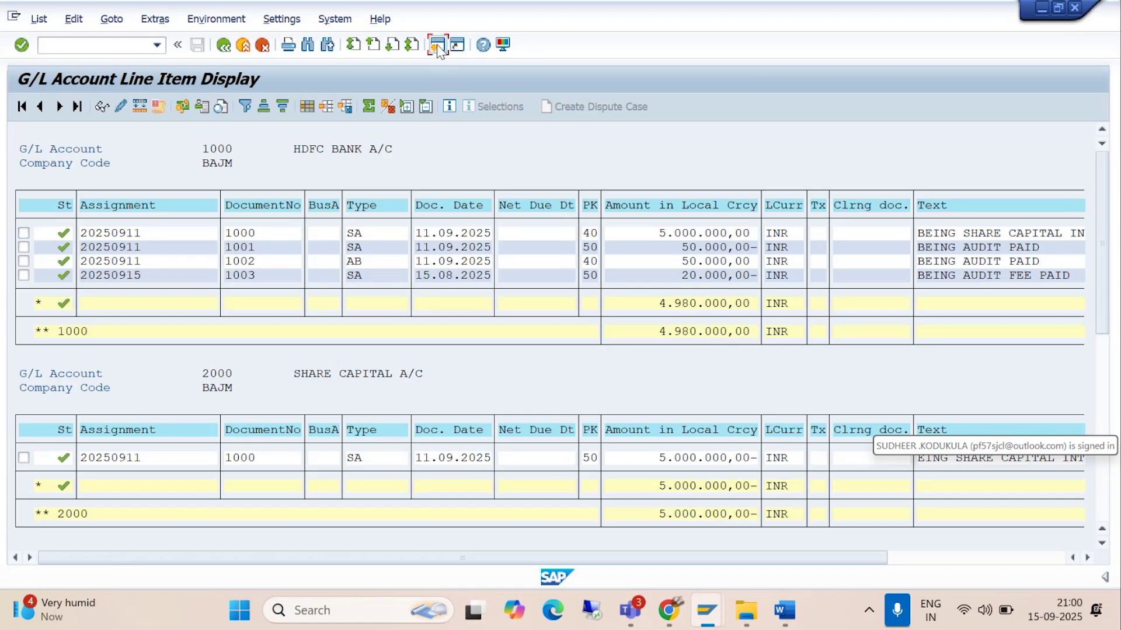
{"action": "left_click", "coordinate": [611, 386]}
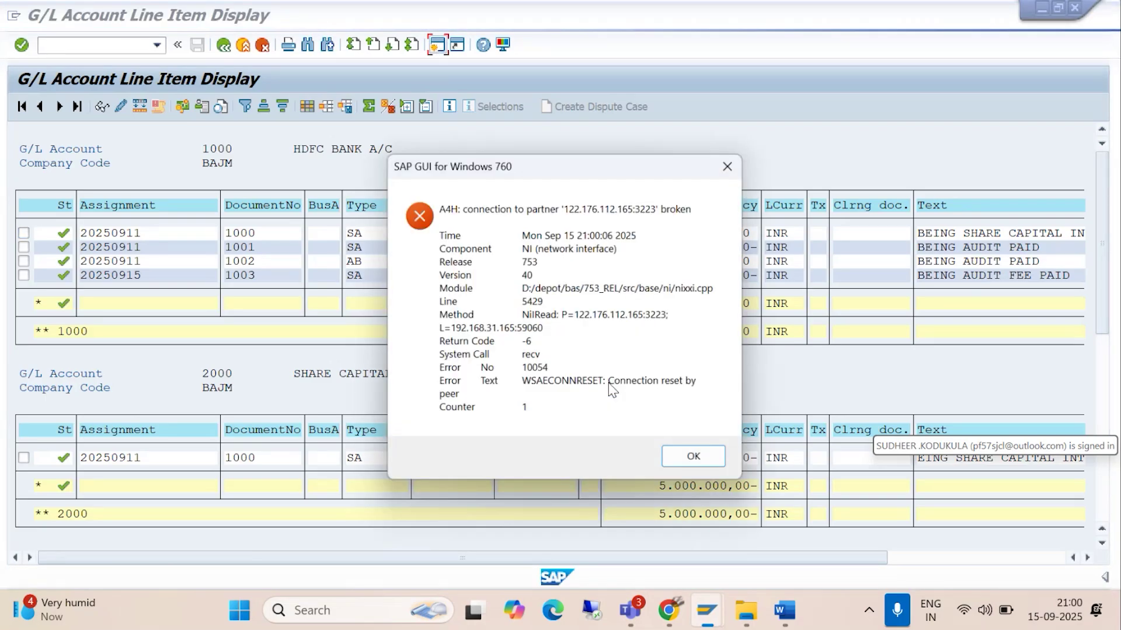
{"action": "left_click", "coordinate": [782, 610]}
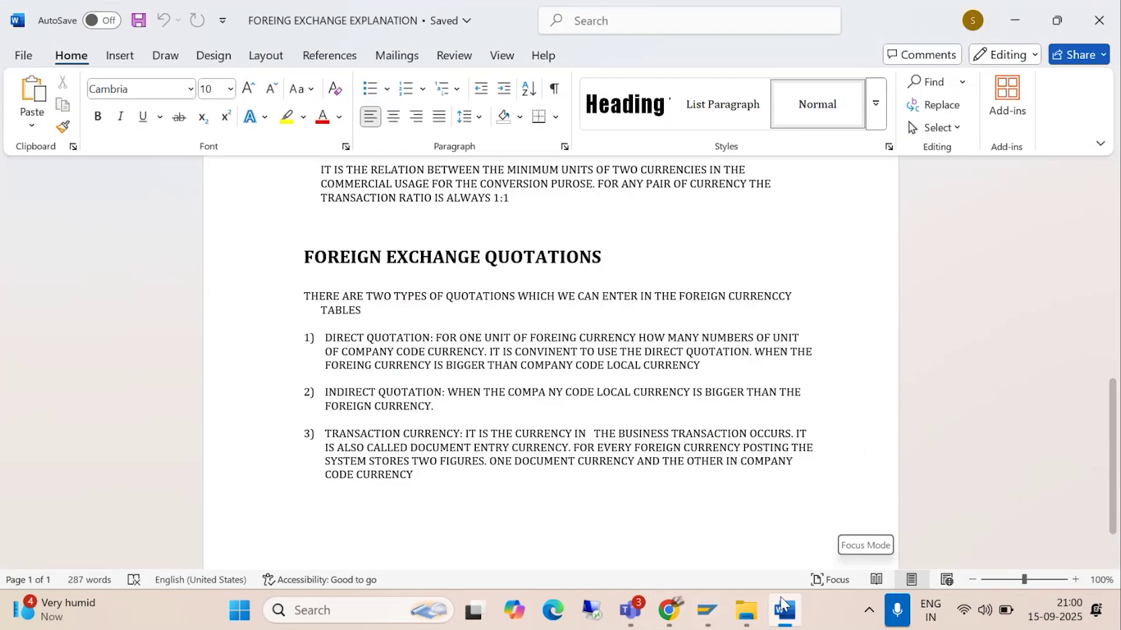
- Reconnect to the S4/23 system from SAP Logon, choosing the saved user name and entering the account password
{"action": "left_click", "coordinate": [707, 610]}
{"action": "double_click", "coordinate": [530, 252]}
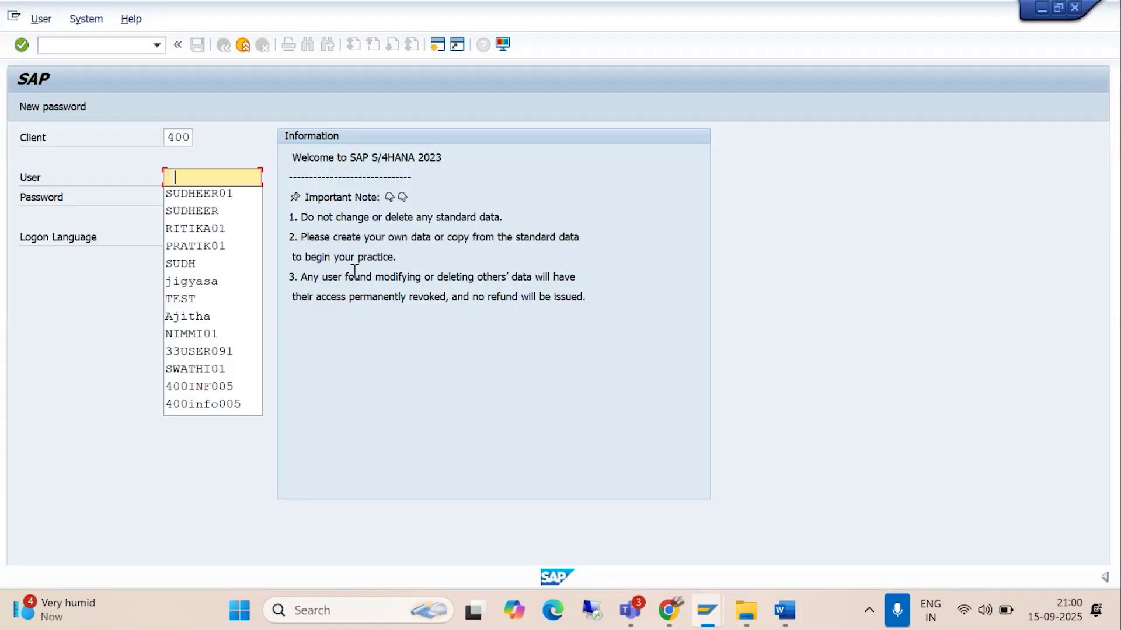
{"action": "left_click", "coordinate": [191, 195]}
{"action": "left_click", "coordinate": [193, 196]}
{"action": "type", "text": "*****"}
{"action": "key", "text": "Return"}
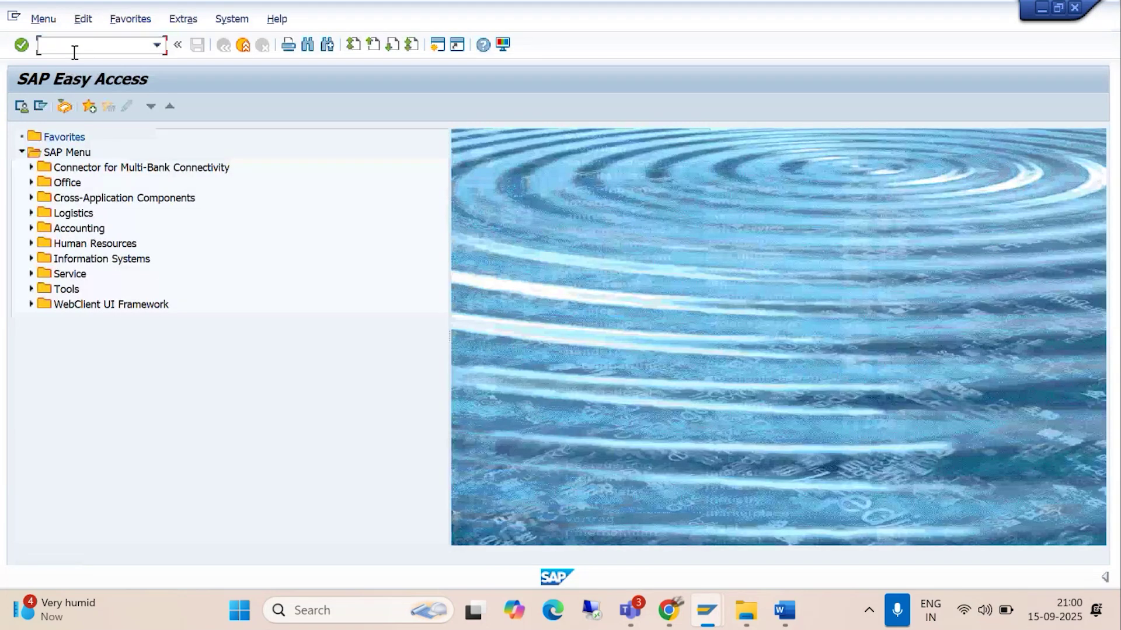
- Start the display document transaction FB03 and enter company code BAJM and fiscal year 2025
{"action": "type", "text": "/NFB03"}
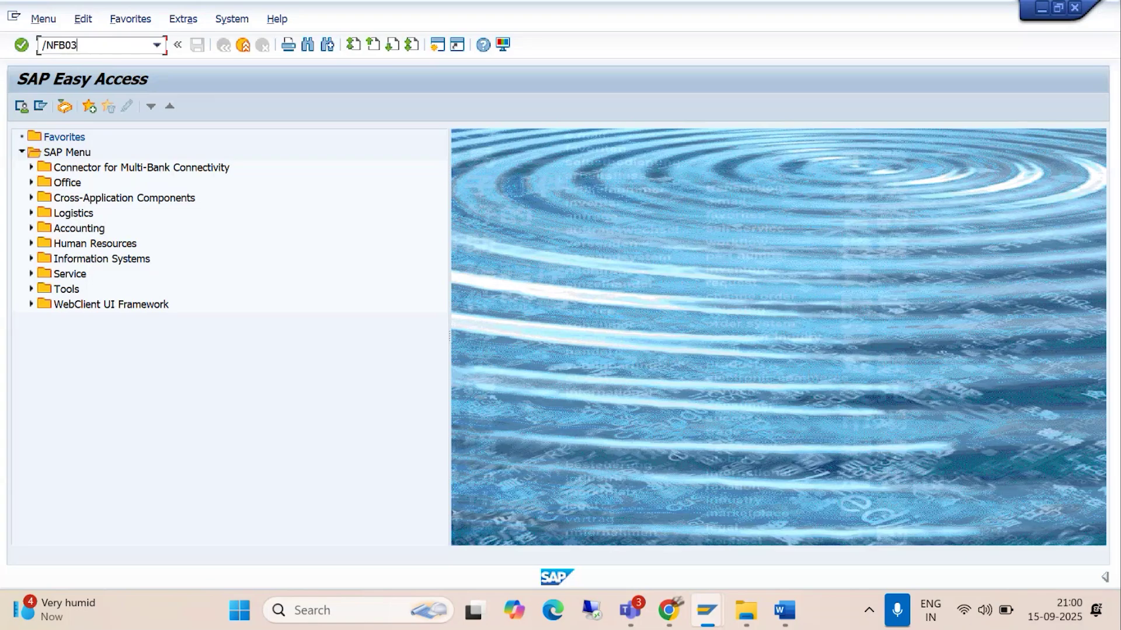
{"action": "key", "text": "Return"}
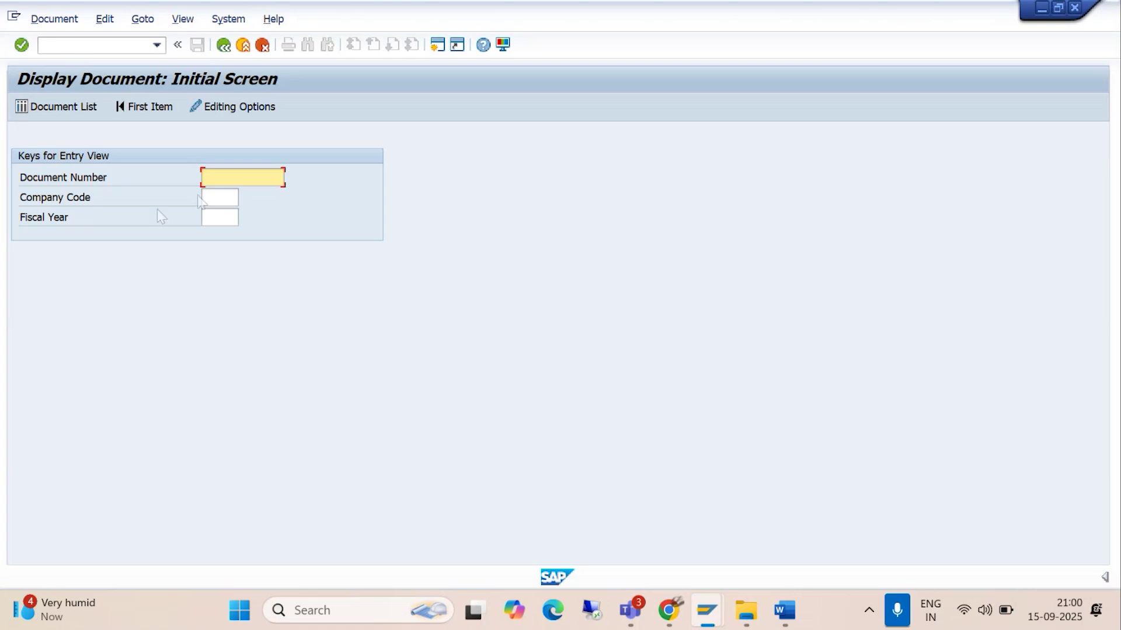
{"action": "left_click", "coordinate": [211, 196]}
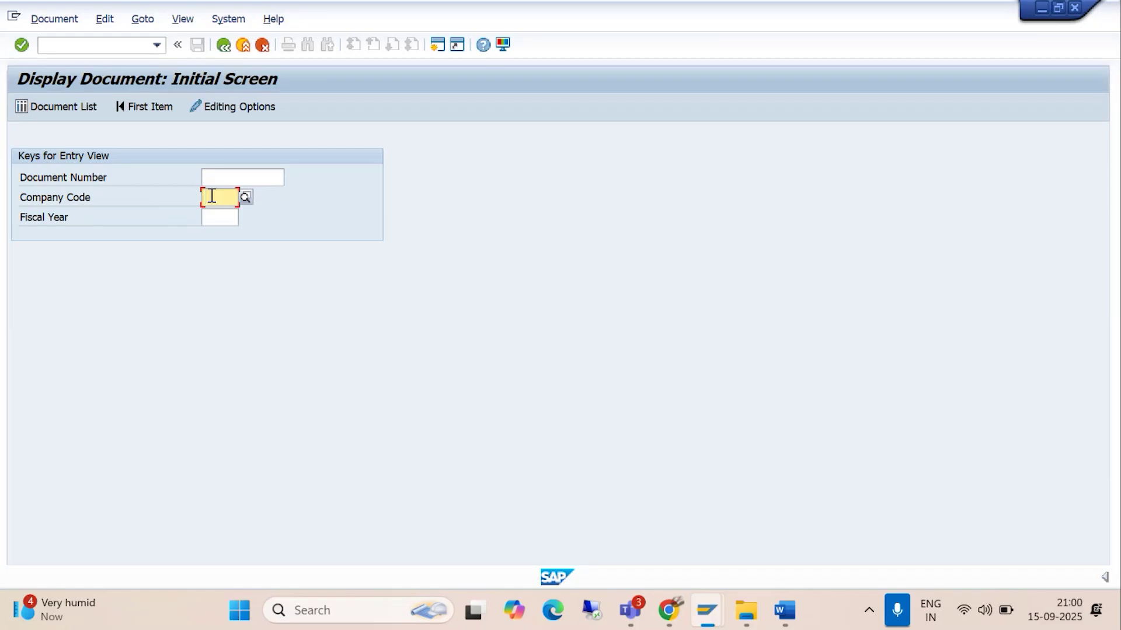
{"action": "type", "text": "BAJM"}
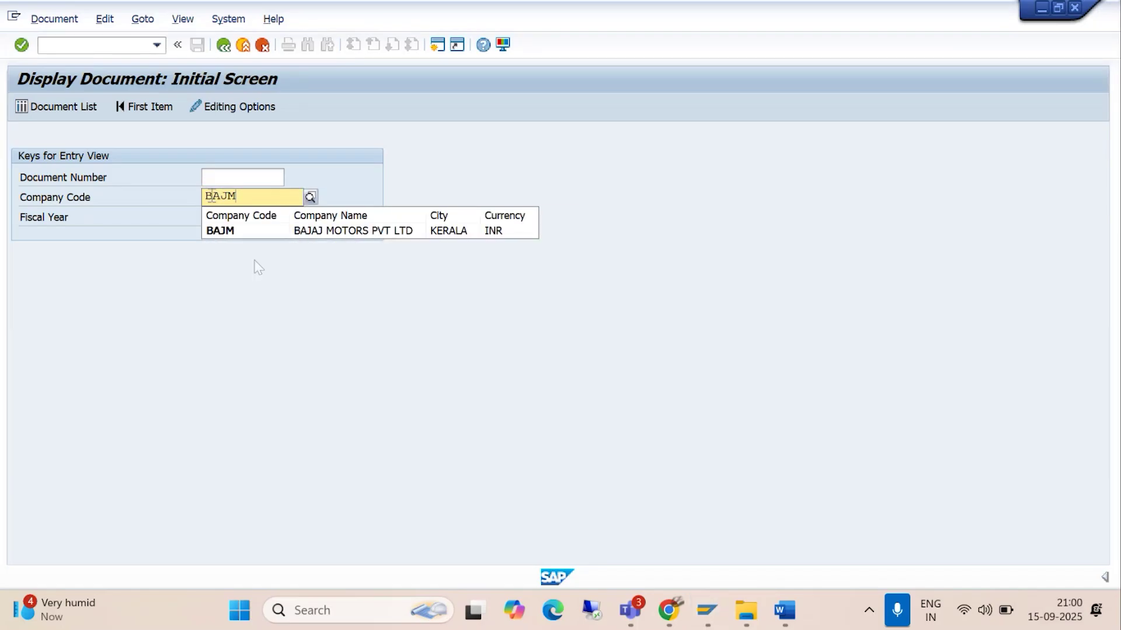
{"action": "left_click", "coordinate": [228, 234]}
{"action": "left_click", "coordinate": [219, 217]}
{"action": "type", "text": "2025"}
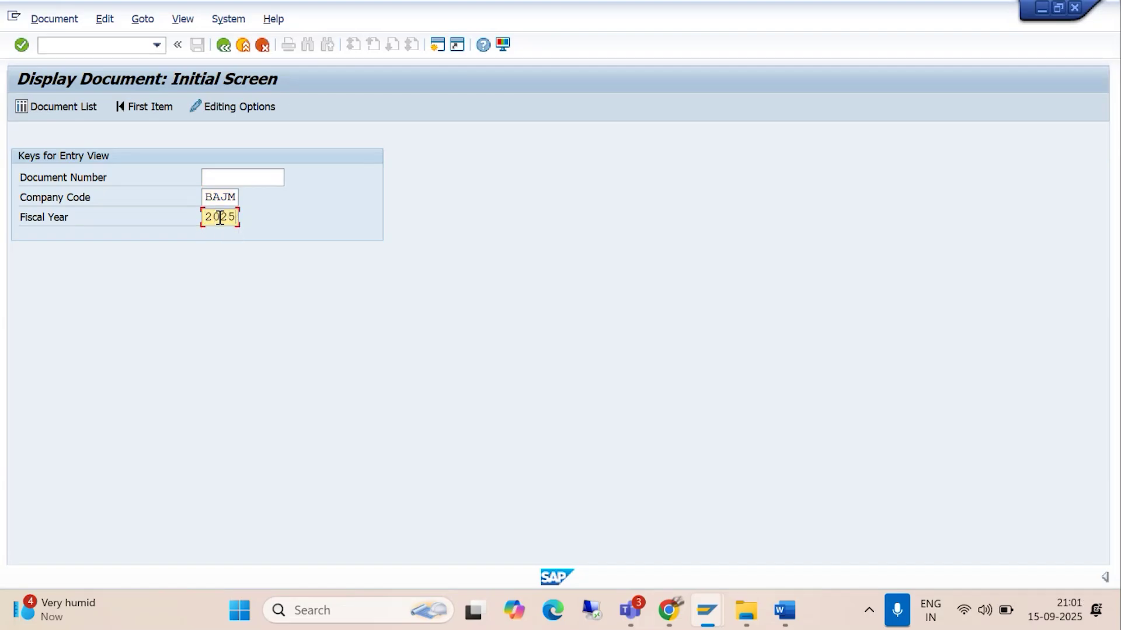
- Run the document list for company code BAJM with fiscal year 2025 and document type SA
{"action": "left_click", "coordinate": [82, 107]}
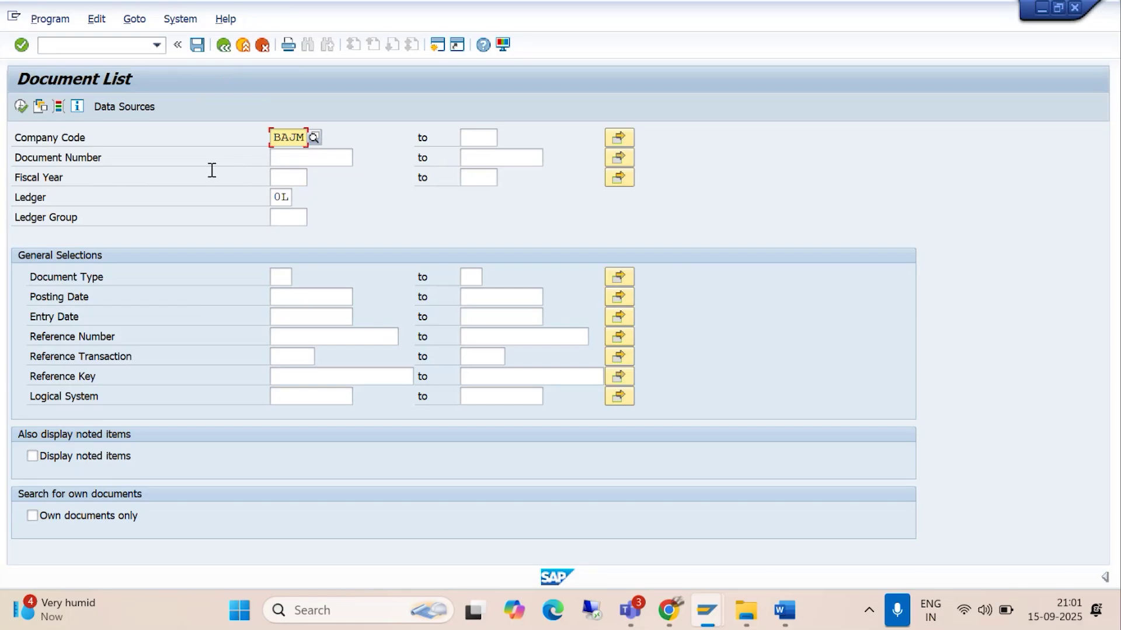
{"action": "left_click", "coordinate": [288, 177]}
{"action": "type", "text": "2025"}
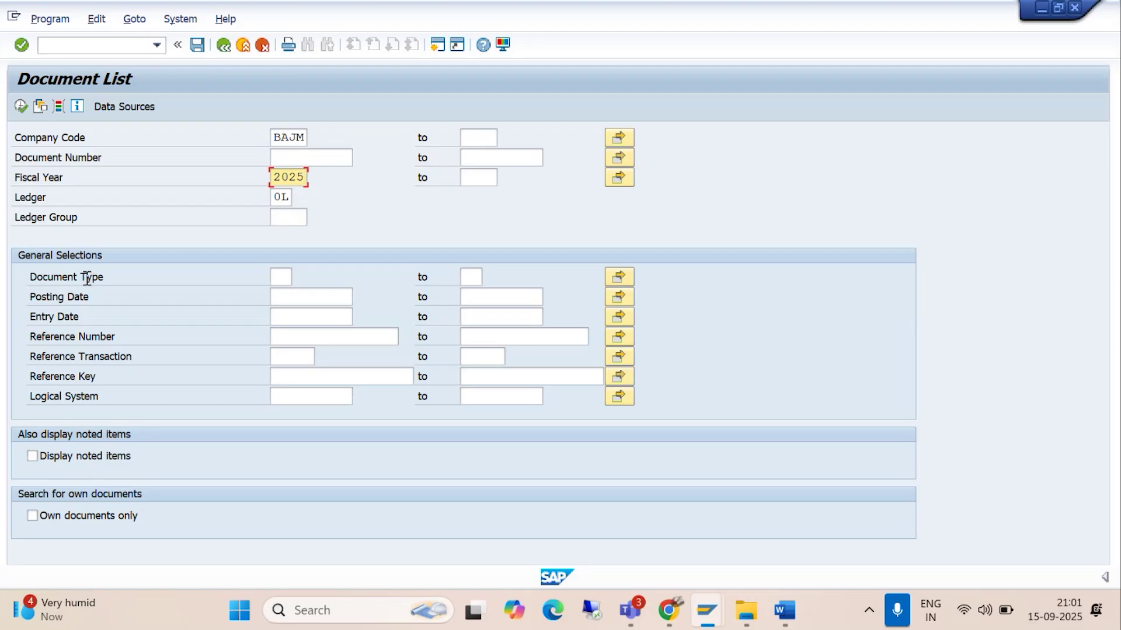
{"action": "left_click", "coordinate": [278, 277]}
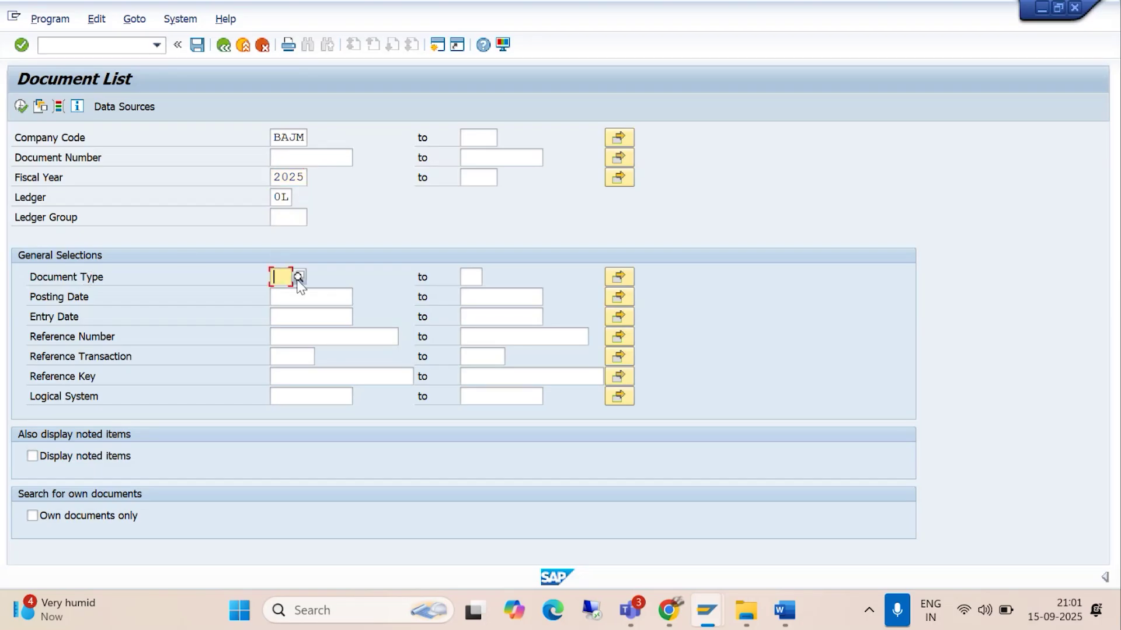
{"action": "type", "text": "SA"}
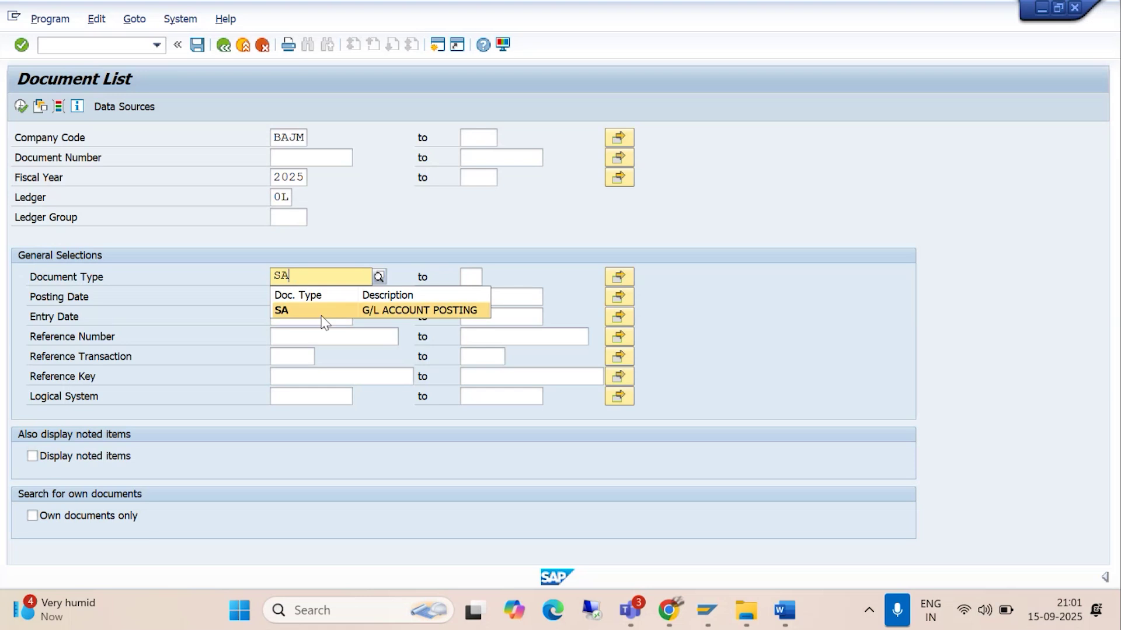
{"action": "left_click", "coordinate": [349, 317]}
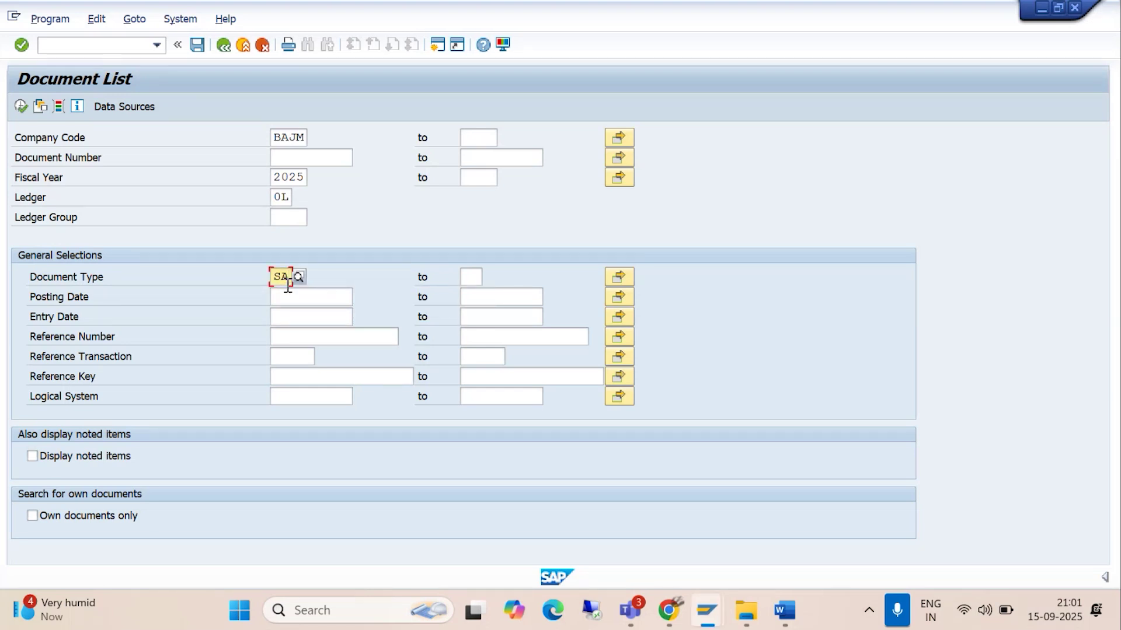
{"action": "left_click", "coordinate": [21, 106]}
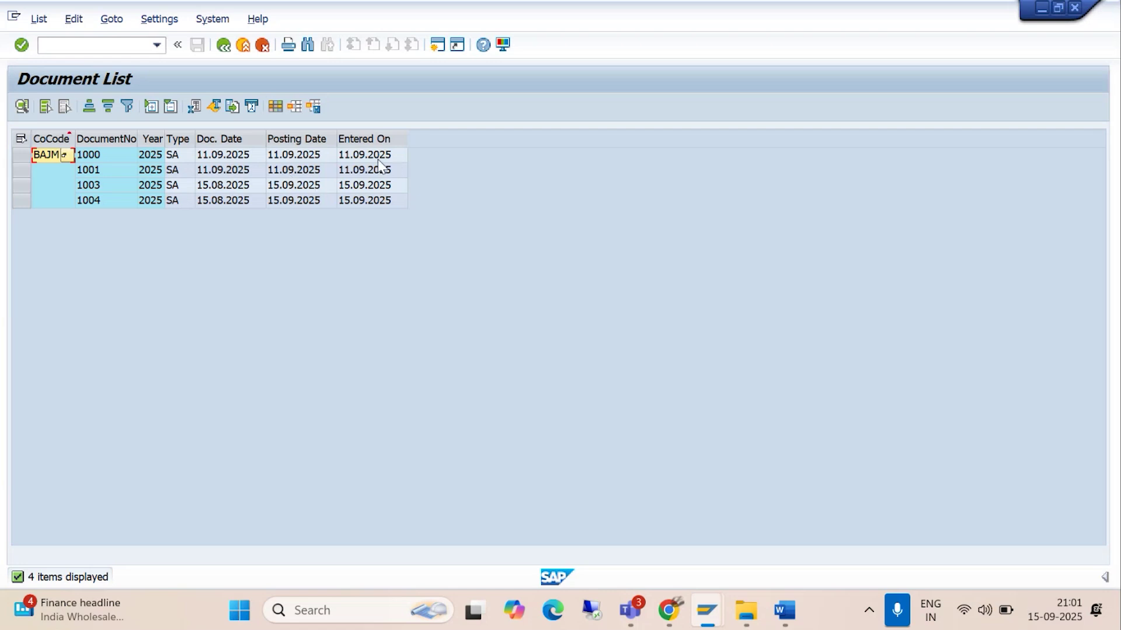
- Open document 1000 from the list and examine its document header details, including type, dates and transaction code
{"action": "left_click", "coordinate": [217, 157]}
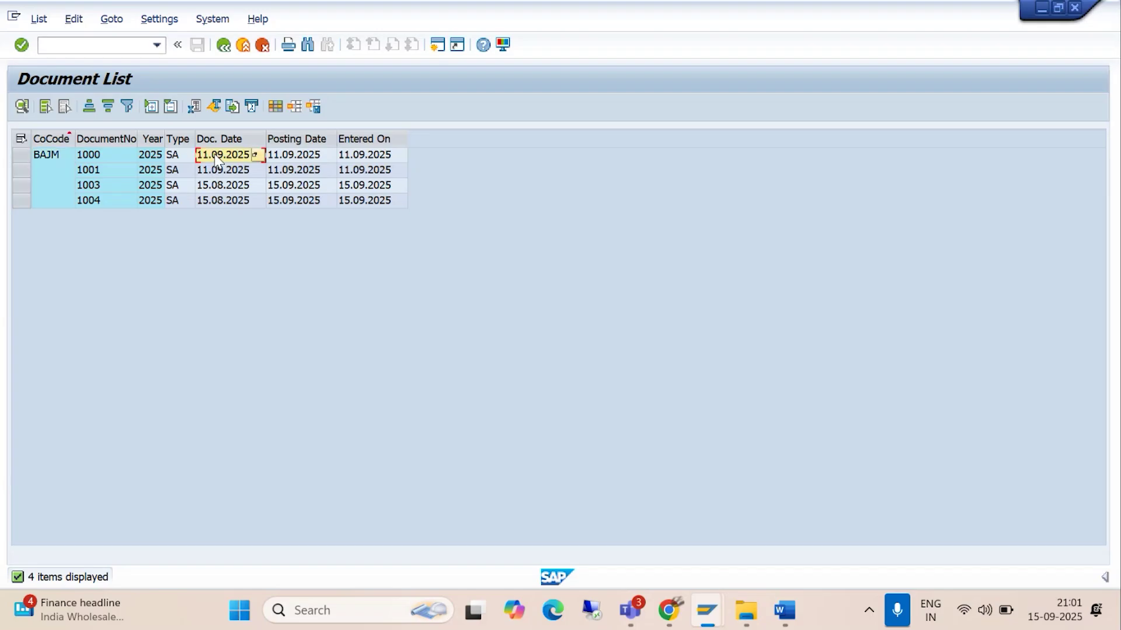
{"action": "double_click", "coordinate": [217, 158]}
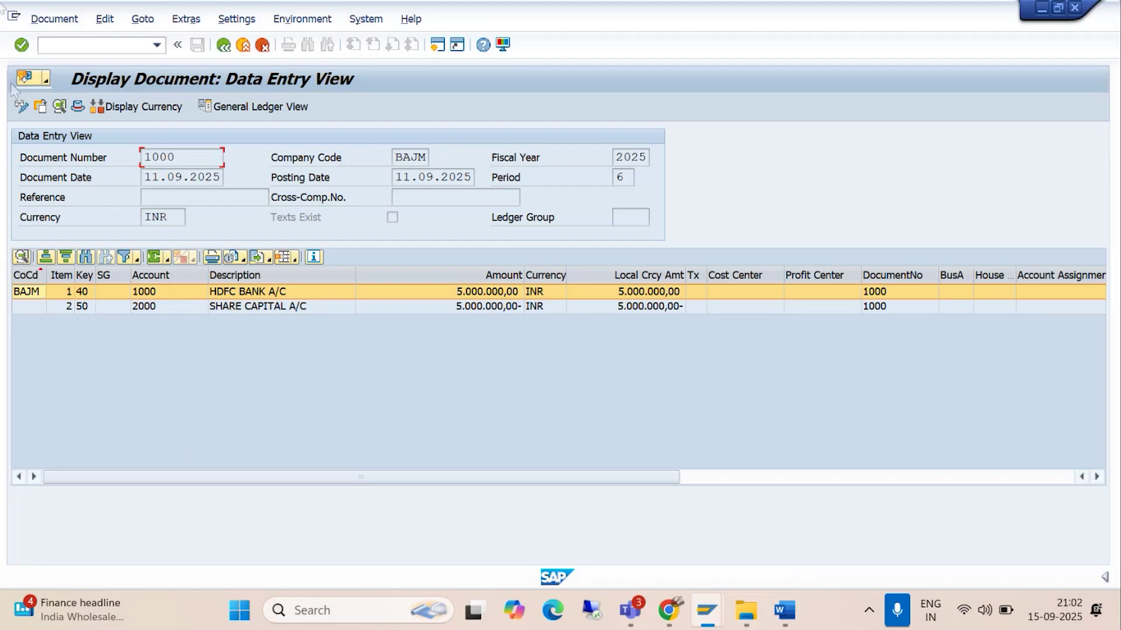
{"action": "left_click", "coordinate": [78, 111]}
{"action": "left_click_drag", "start_coordinate": [318, 191], "coordinate": [336, 120]}
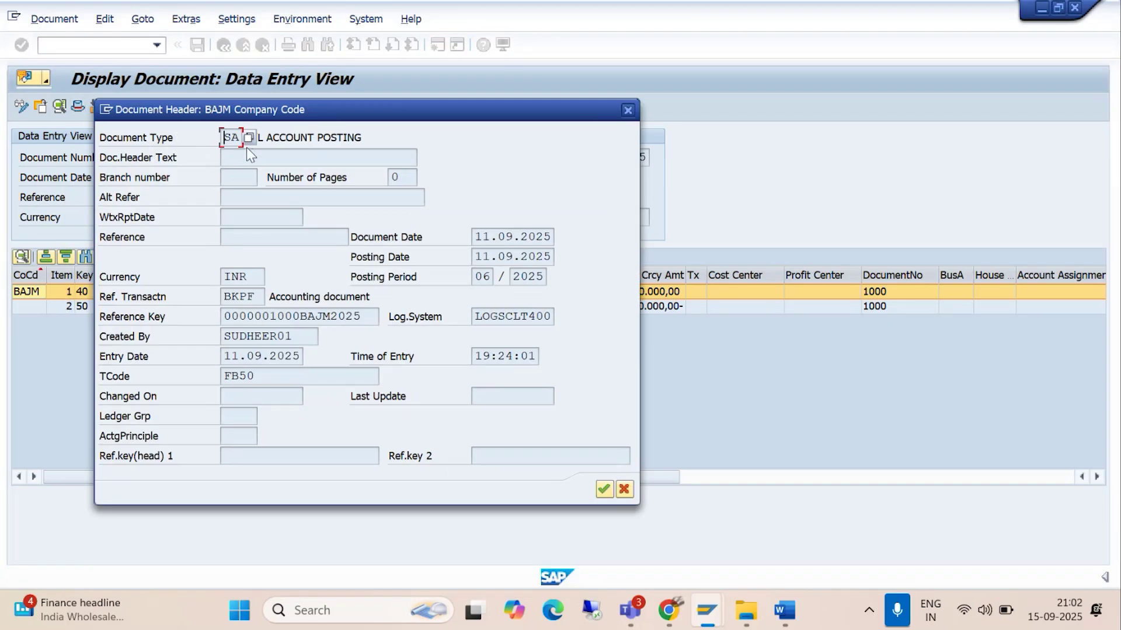
{"action": "left_click", "coordinate": [373, 138]}
{"action": "left_click", "coordinate": [628, 111]}
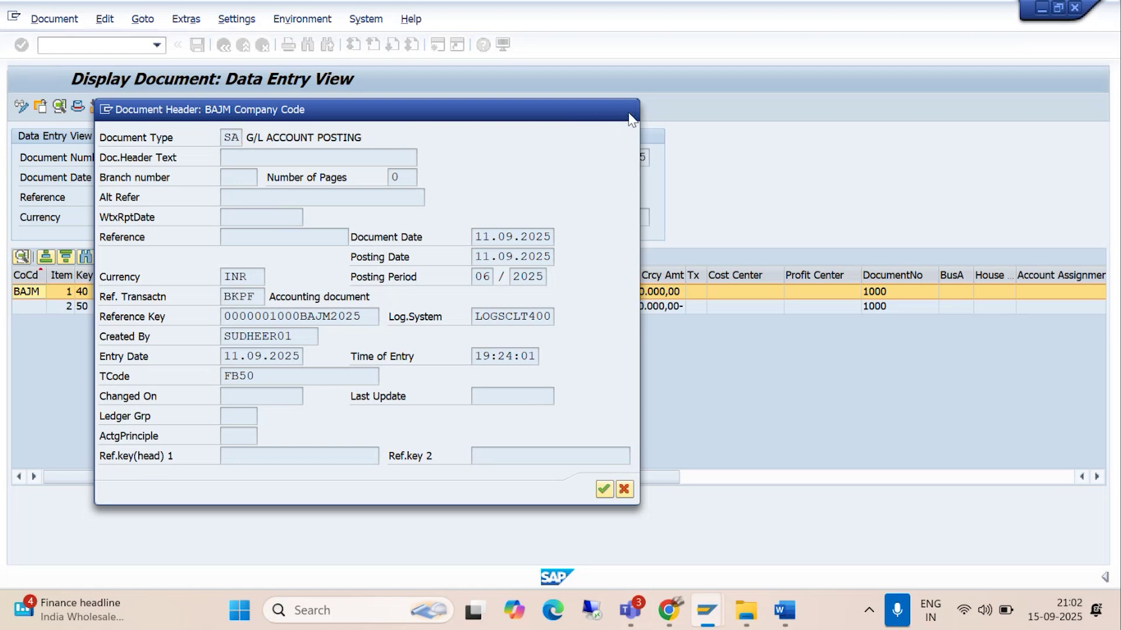
- Return to the document list and log off from SAP with the /nend command
{"action": "left_click", "coordinate": [222, 46]}
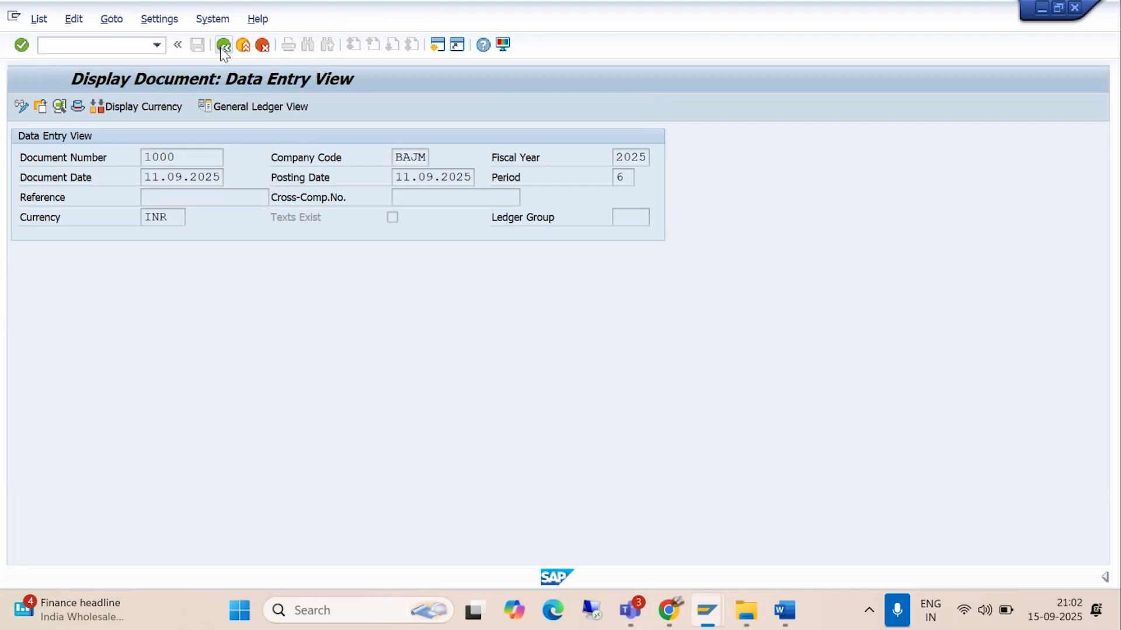
{"action": "left_click", "coordinate": [93, 45]}
{"action": "type", "text": "/nend"}
{"action": "key", "text": "Return"}
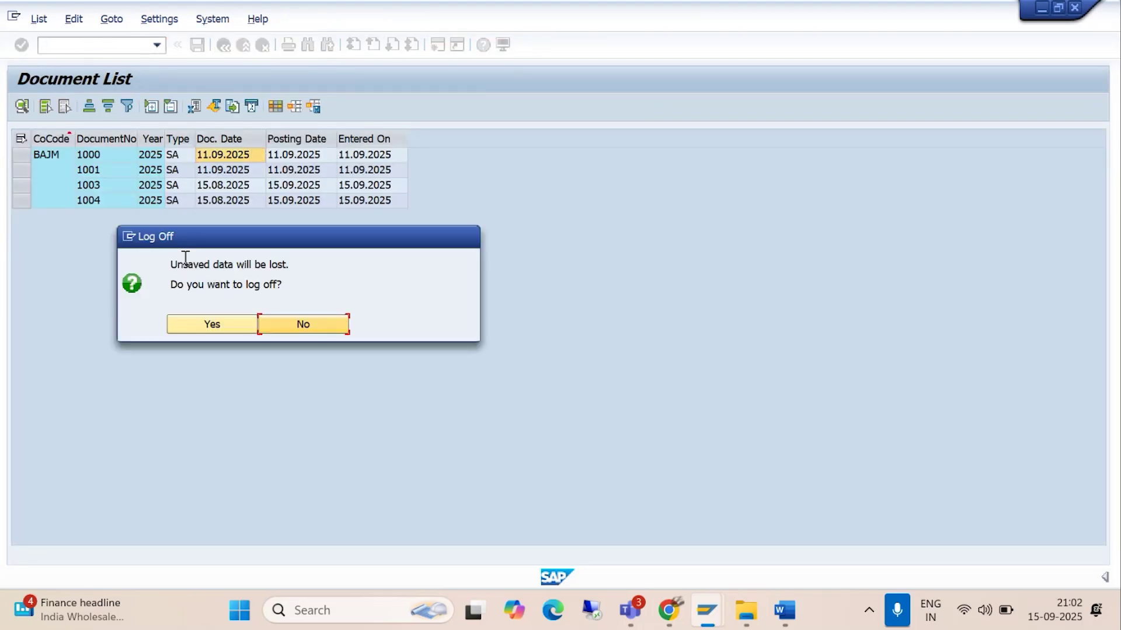
{"action": "left_click", "coordinate": [211, 325]}
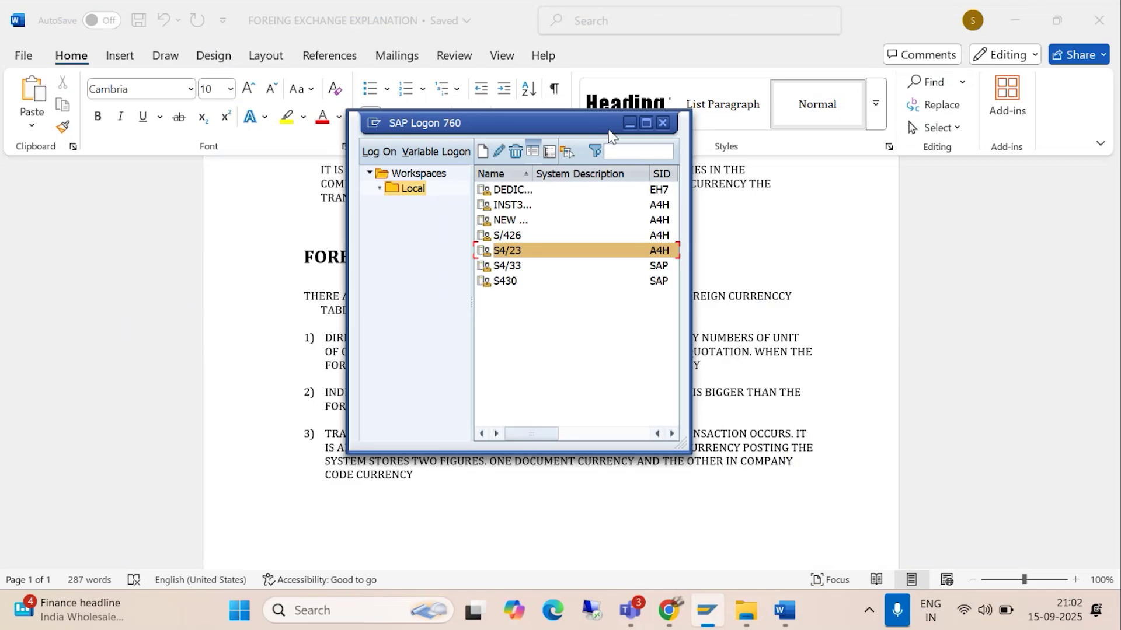
- Minimize the SAP Logon window and close the FOREING EXCHANGE EXPLANATION document in Word
{"action": "left_click", "coordinate": [630, 125]}
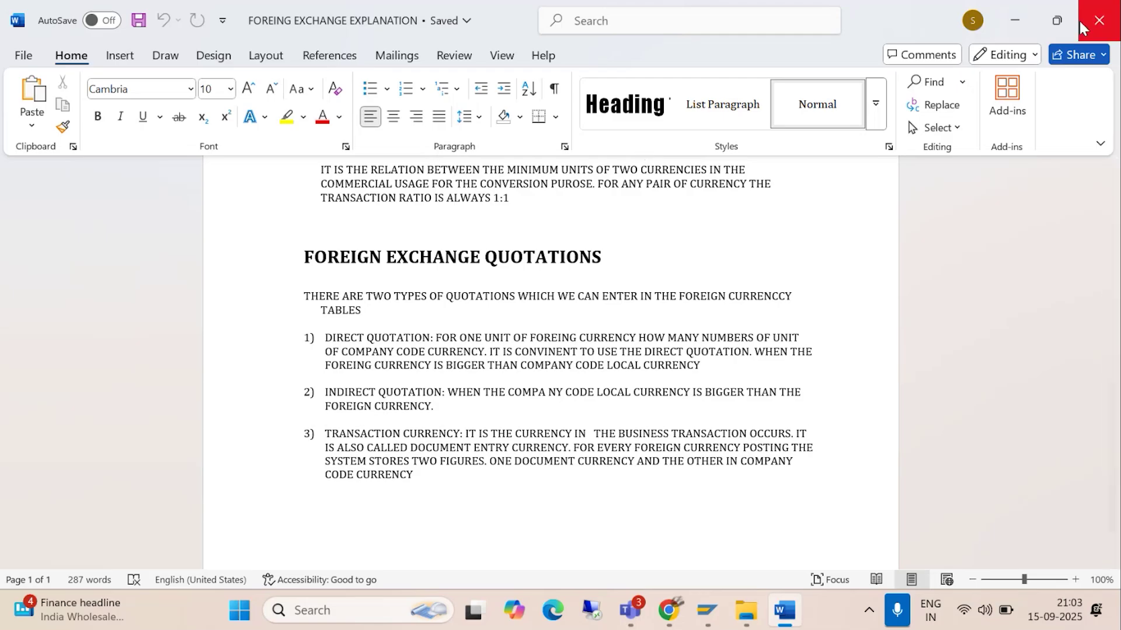
{"action": "left_click", "coordinate": [1102, 33]}
{"action": "right_click", "coordinate": [560, 193]}
{"action": "left_click", "coordinate": [608, 268]}
{"action": "right_click", "coordinate": [591, 189]}
{"action": "left_click", "coordinate": [623, 268]}
{"action": "right_click", "coordinate": [591, 158]}
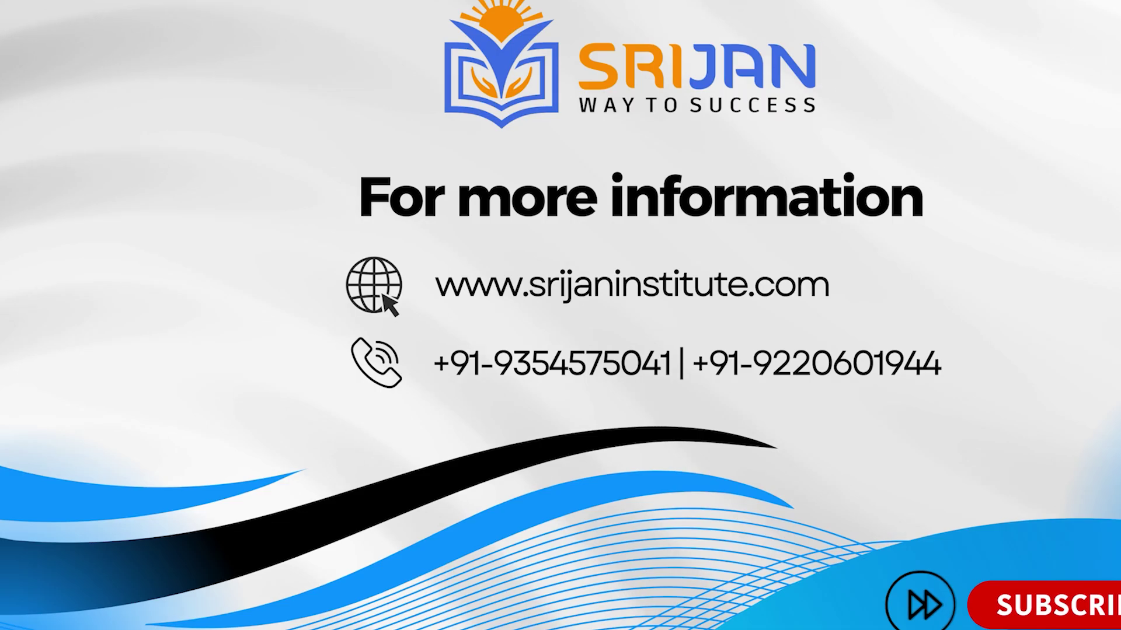